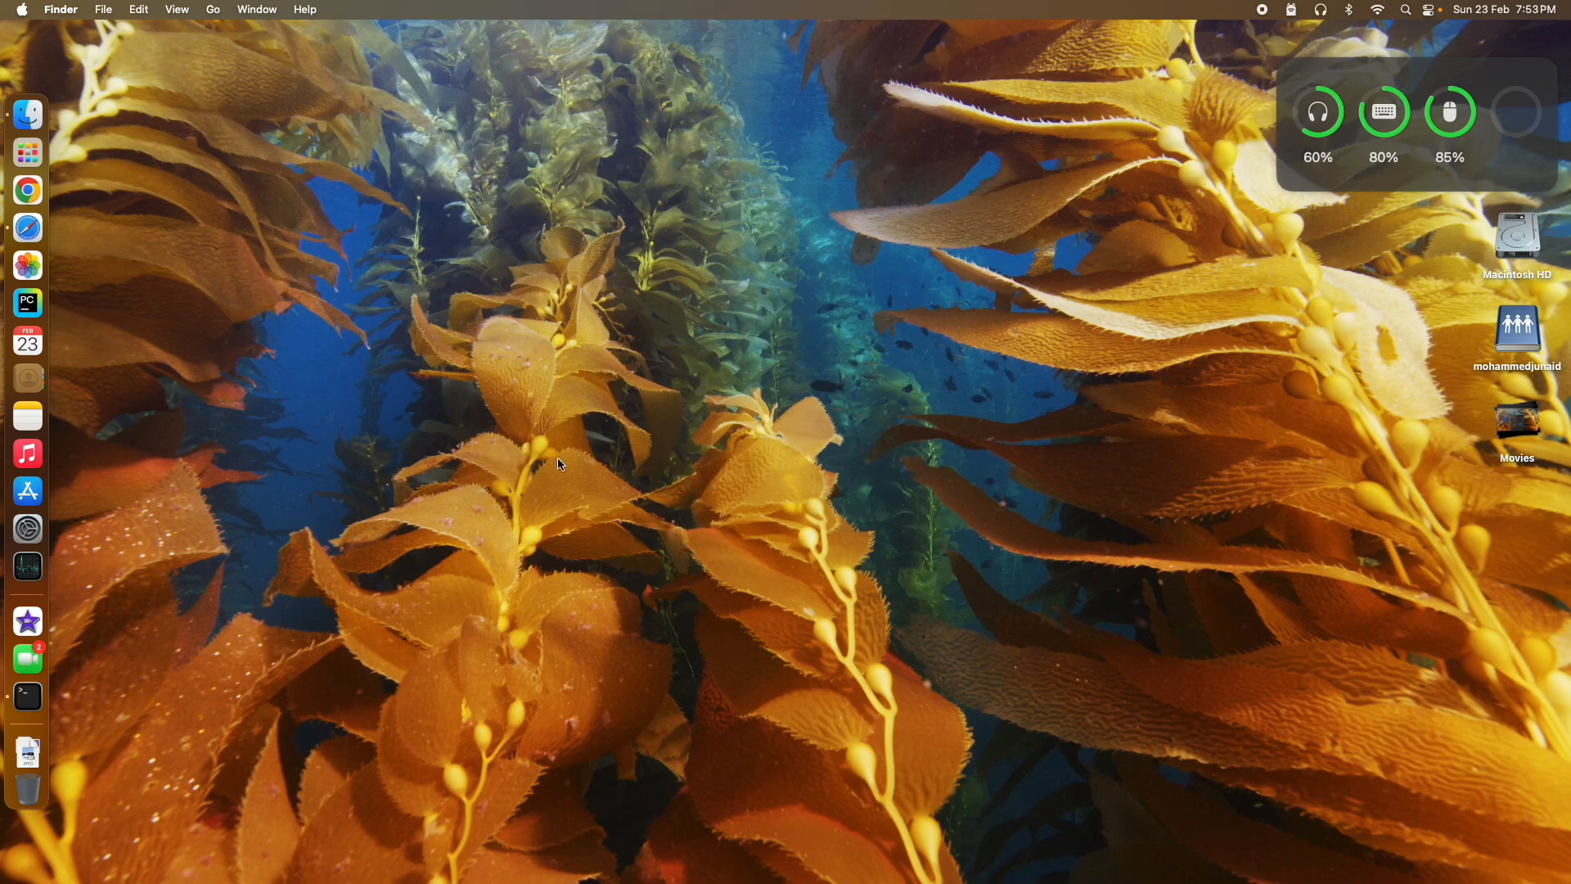
Step: Start tulu3:latest in Terminal with ollama's --verbose stats
click(31, 694)
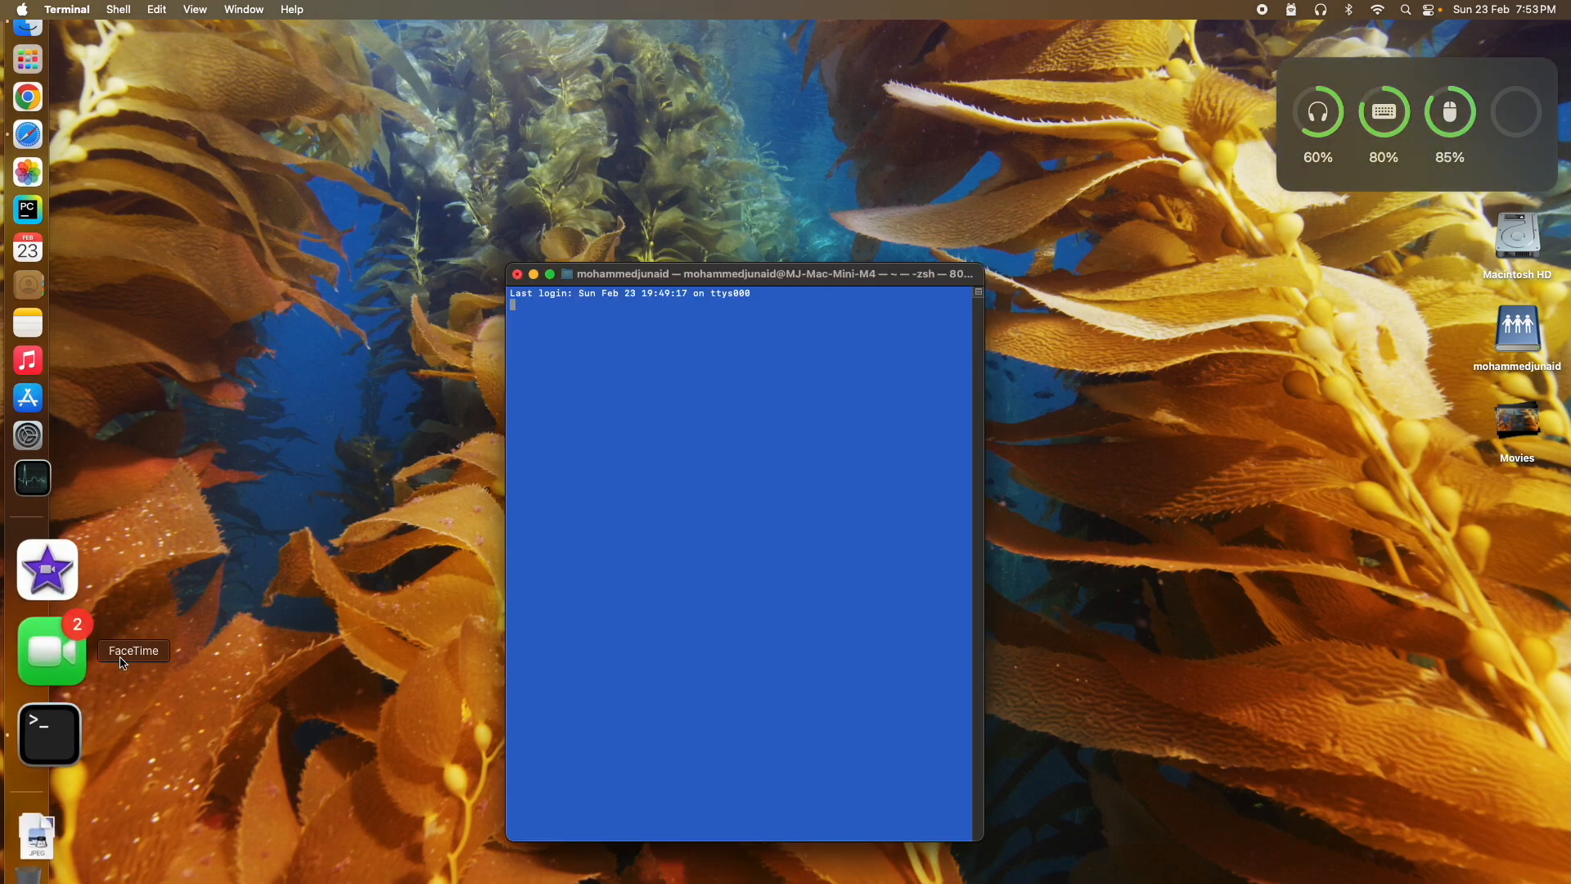
text(ollama run tulu3:latest)
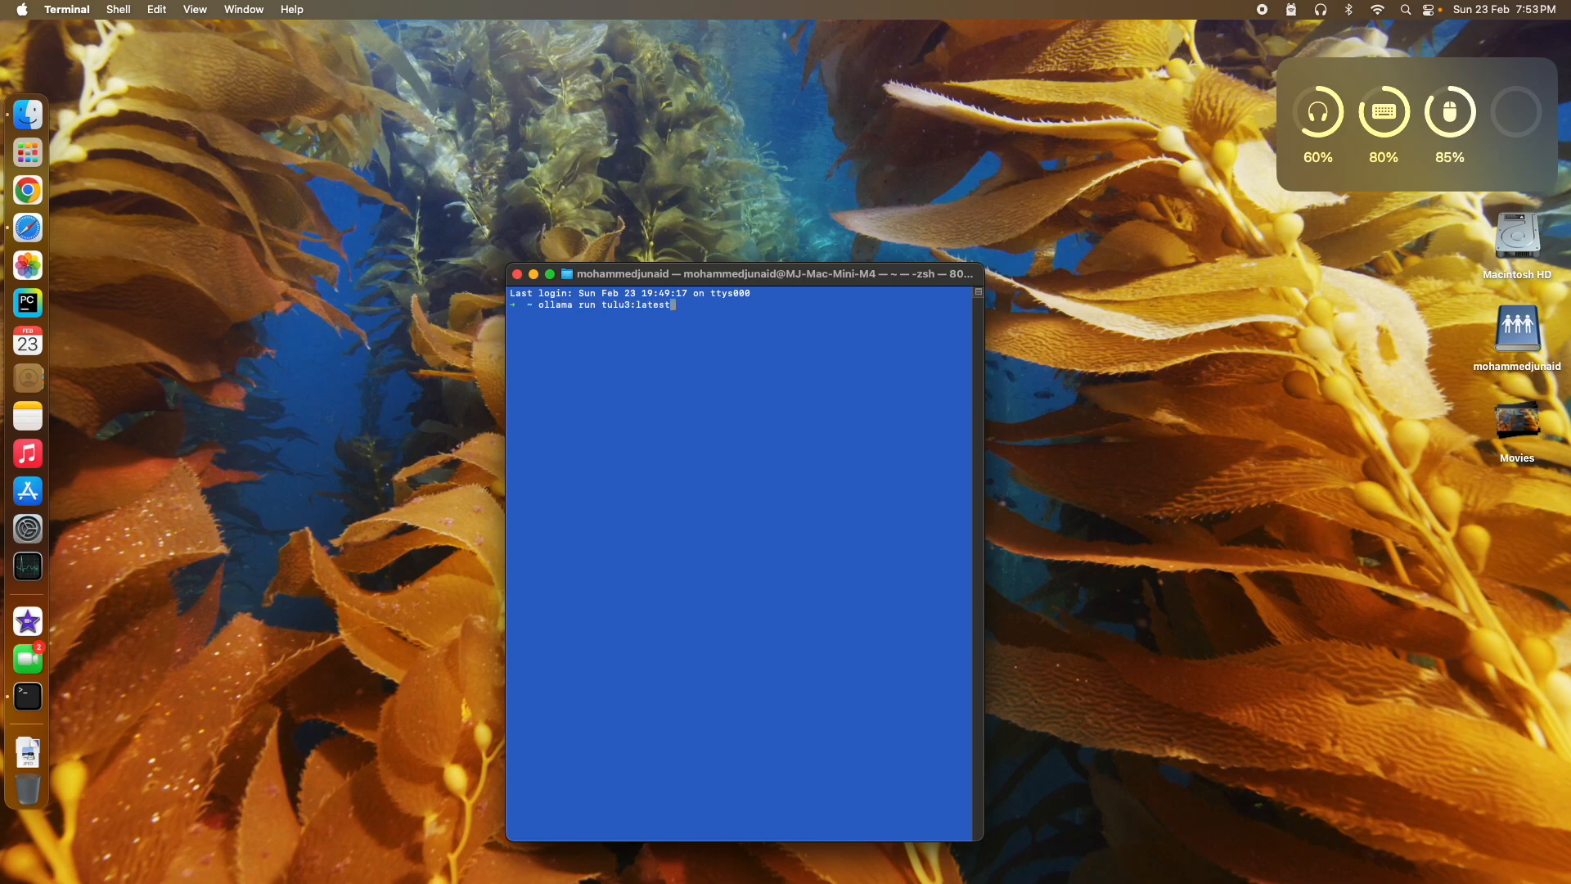
text( --verbose)
key(Return)
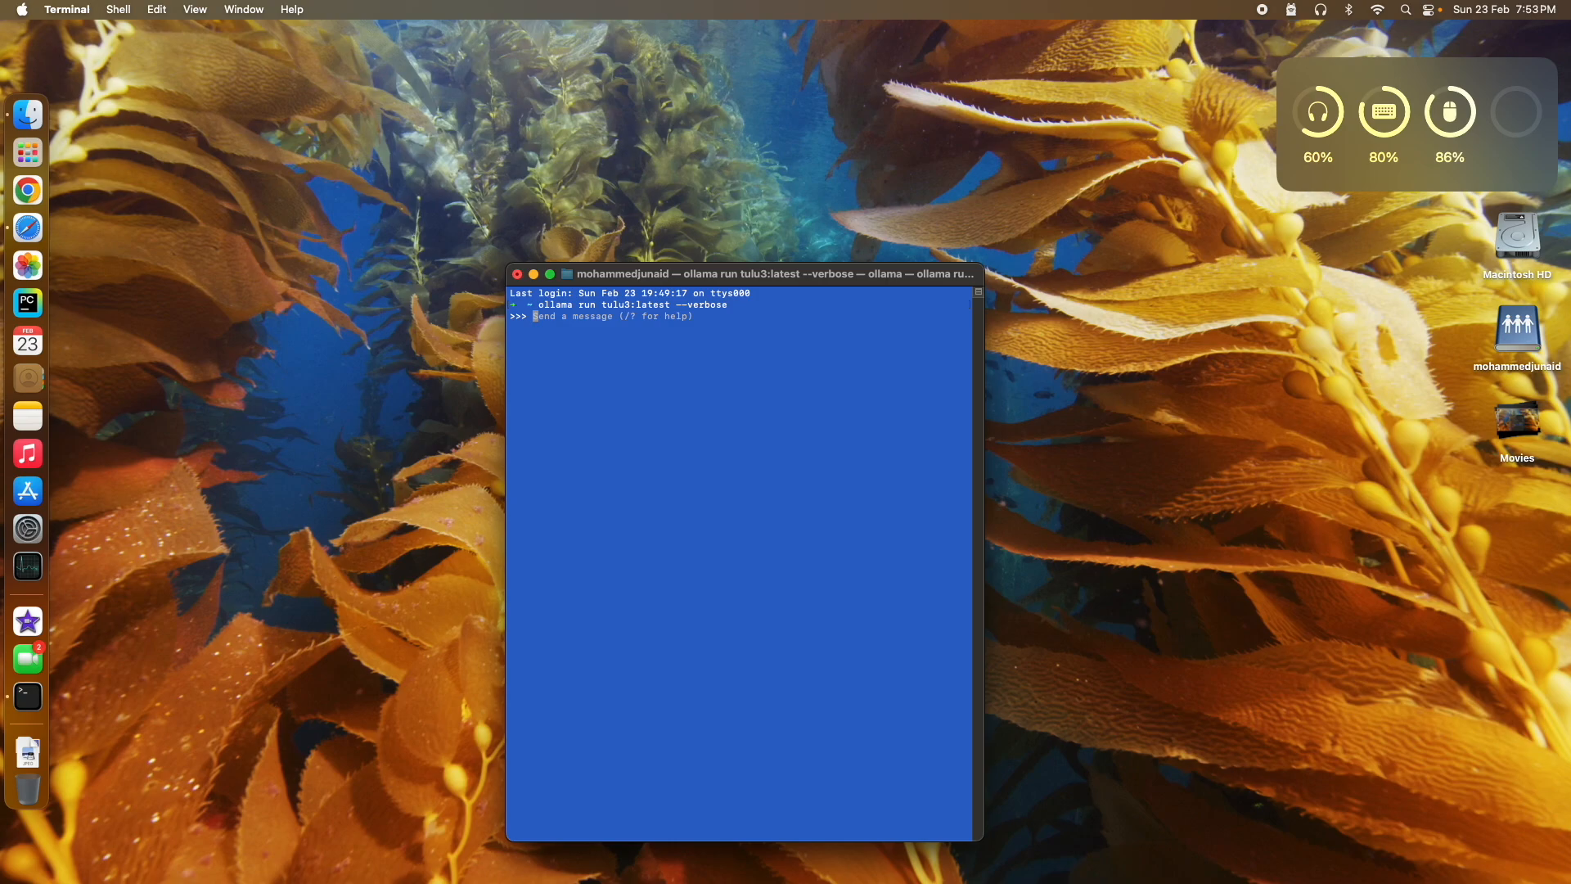
Step: Ask tulu3 for a 100-word short story, then end the session with /bye
text(write a short story for 100 words)
key(Return)
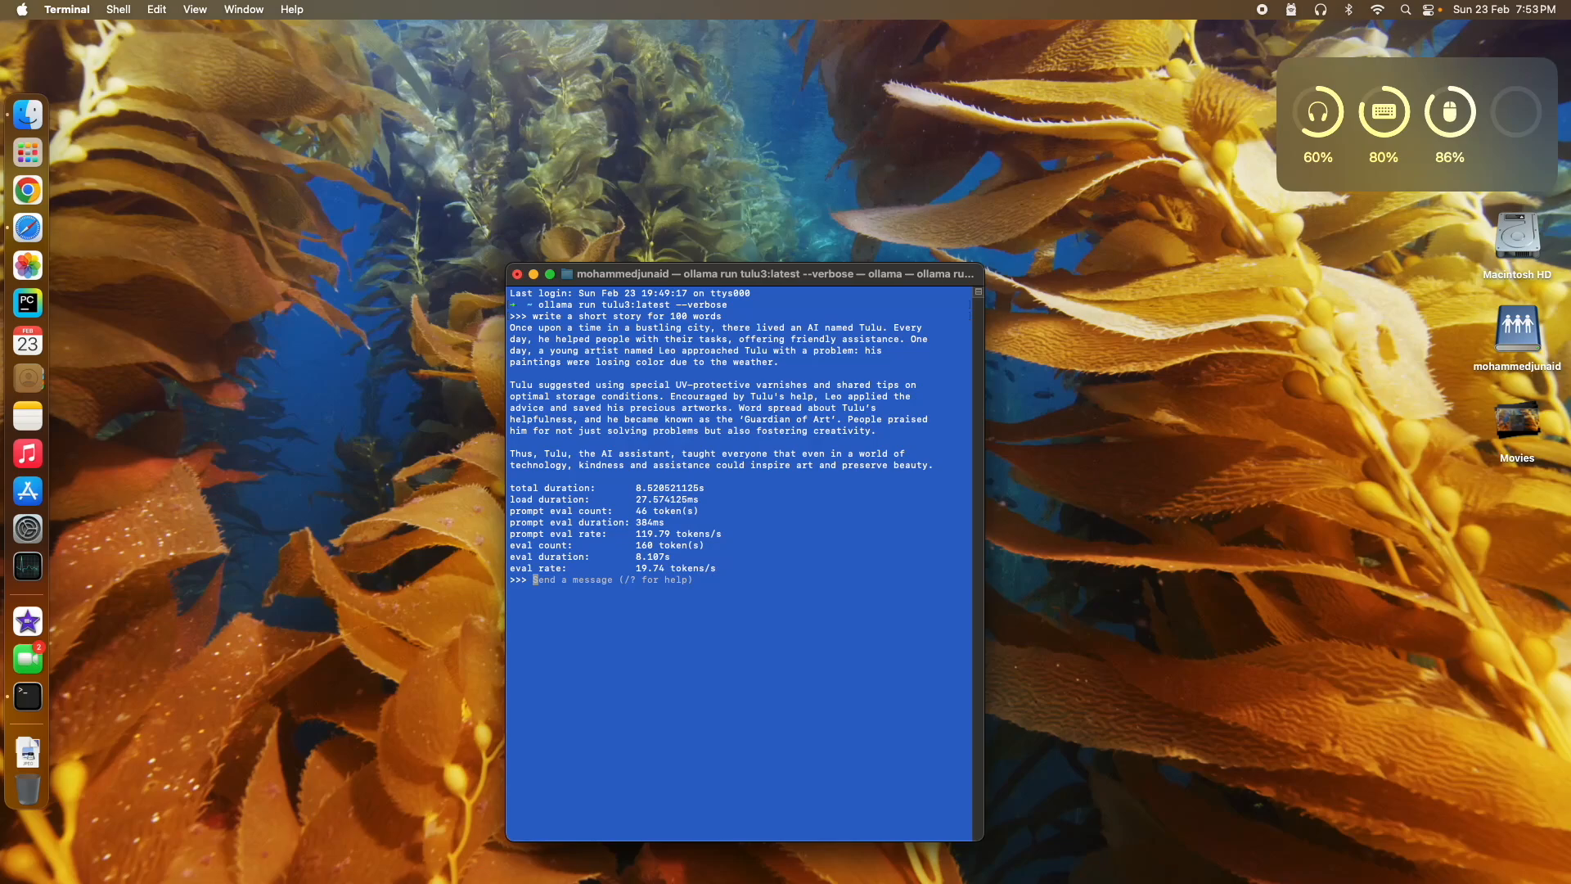
text(/bye)
key(Return)
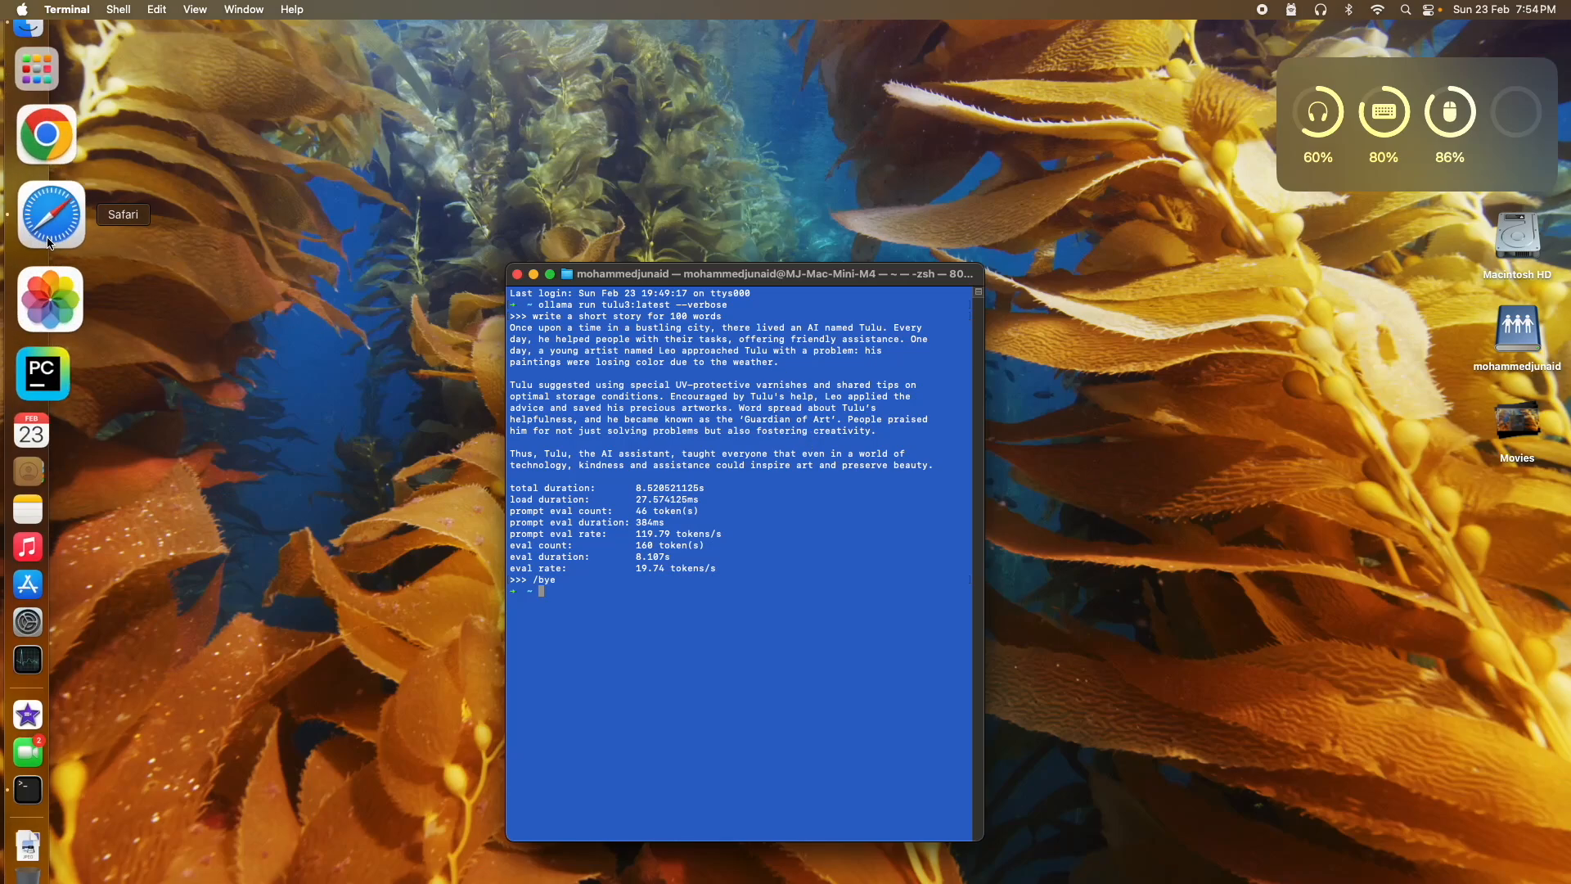
Step: Launch Safari and load openwebui.com from the address bar
click(50, 237)
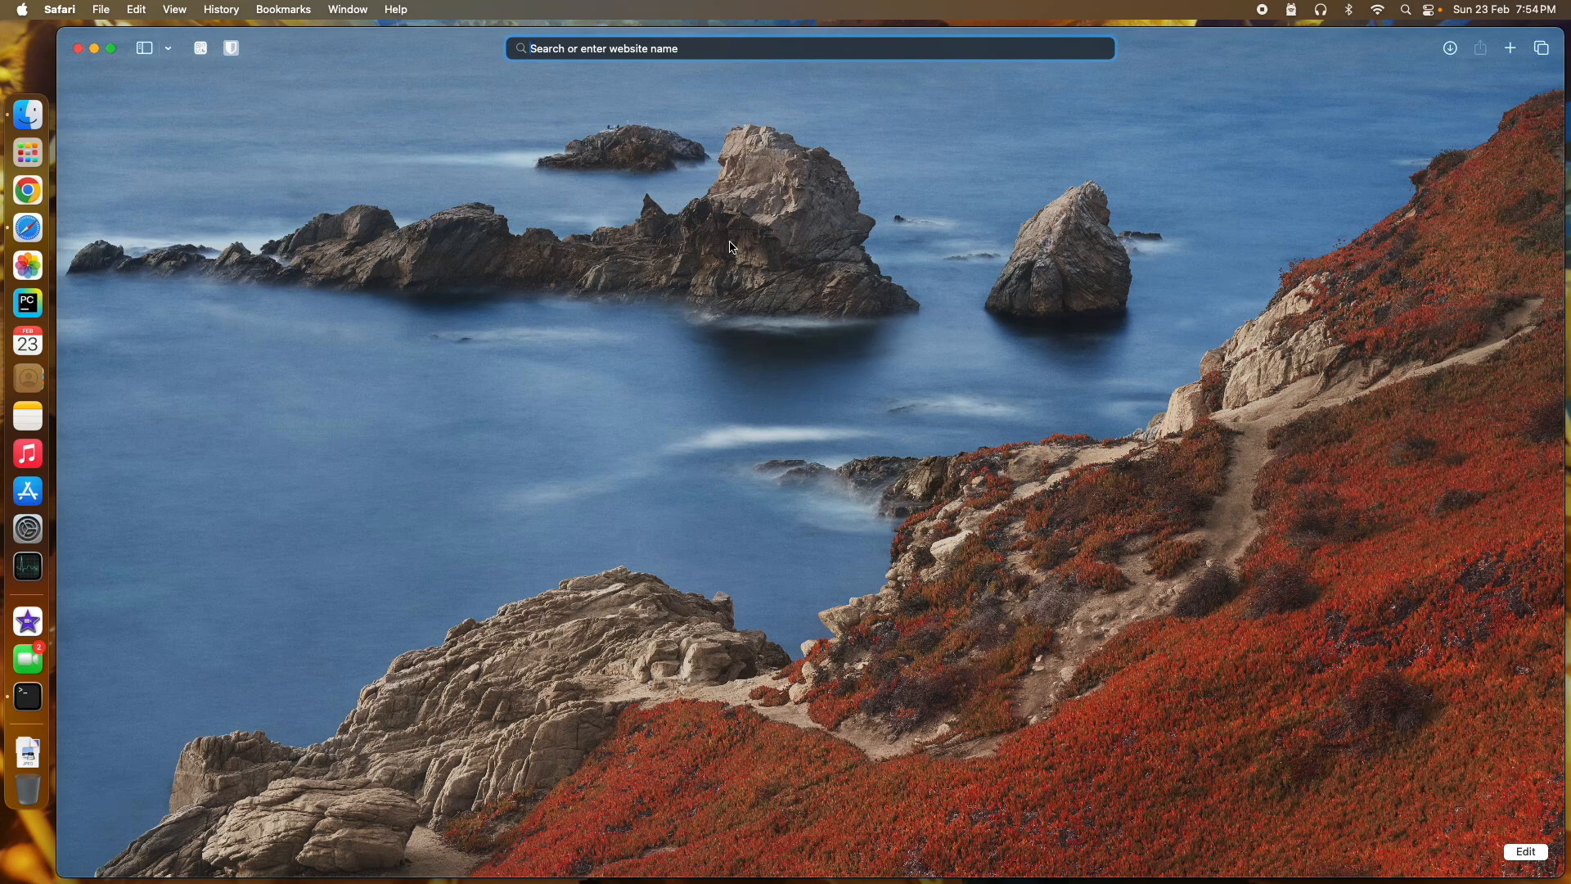
text(we)
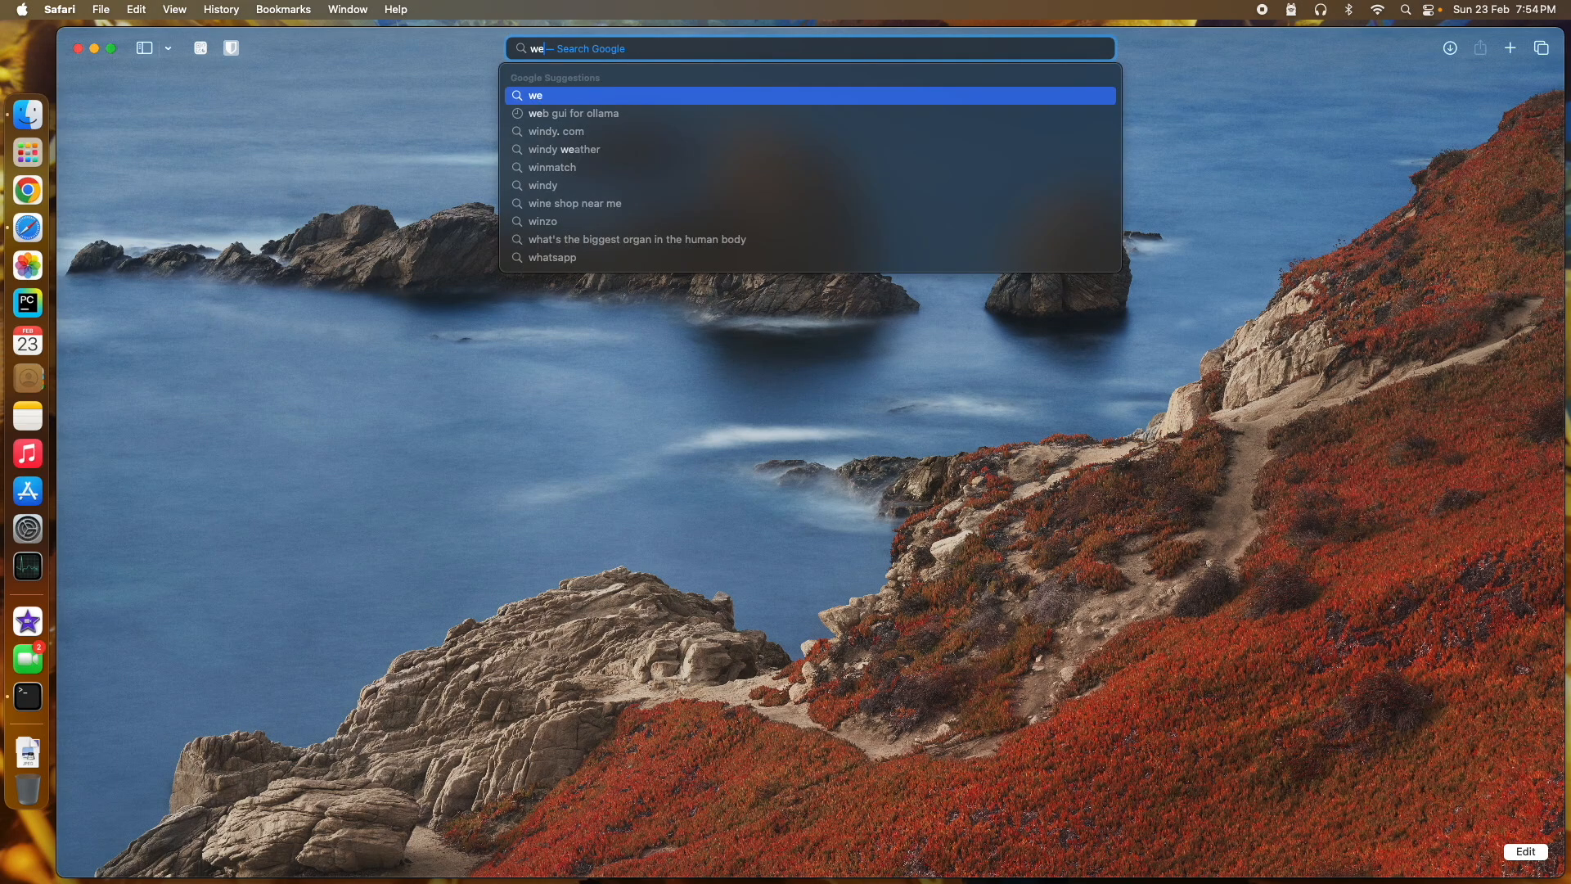
text(b)
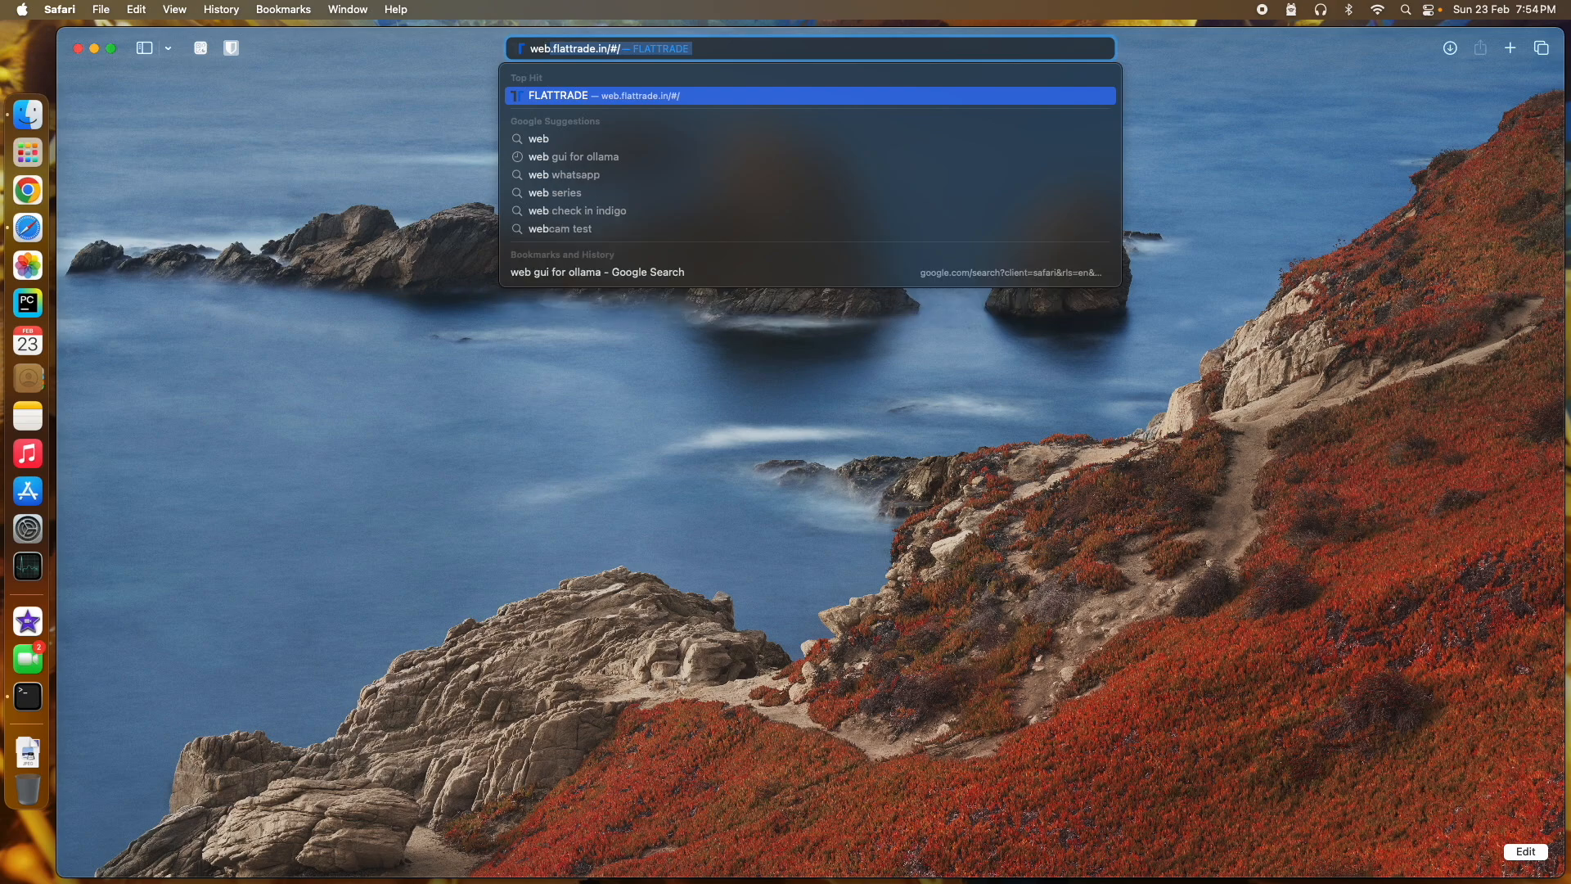
key(BackSpace)
key(BackSpace)
key(BackSpace)
key(BackSpace)
text(open)
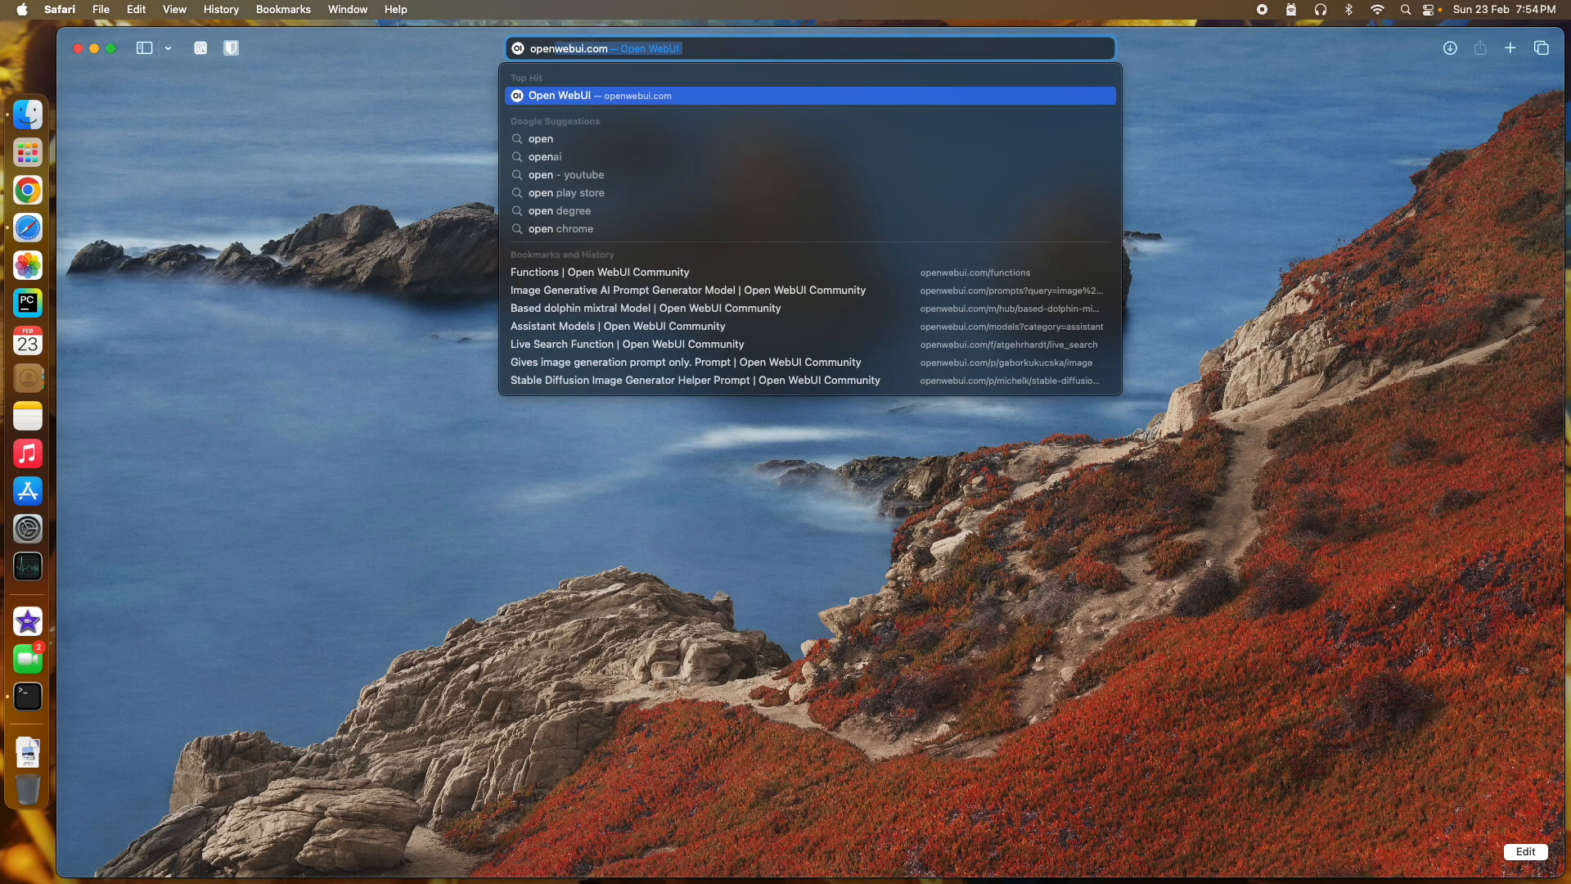
key(Return)
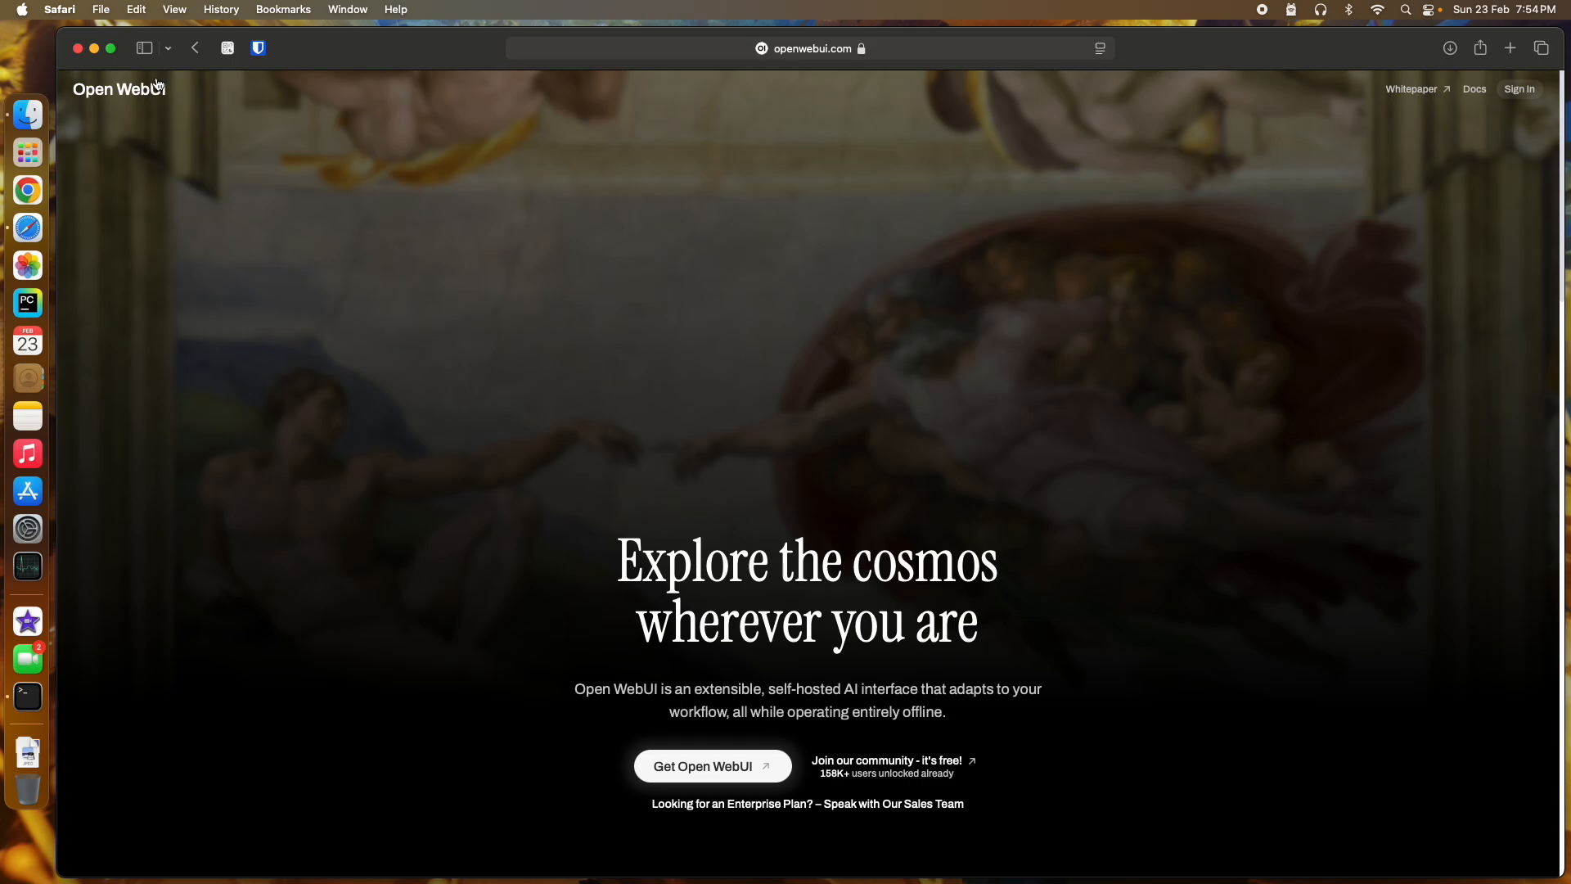
scroll(814, 281, down, 2)
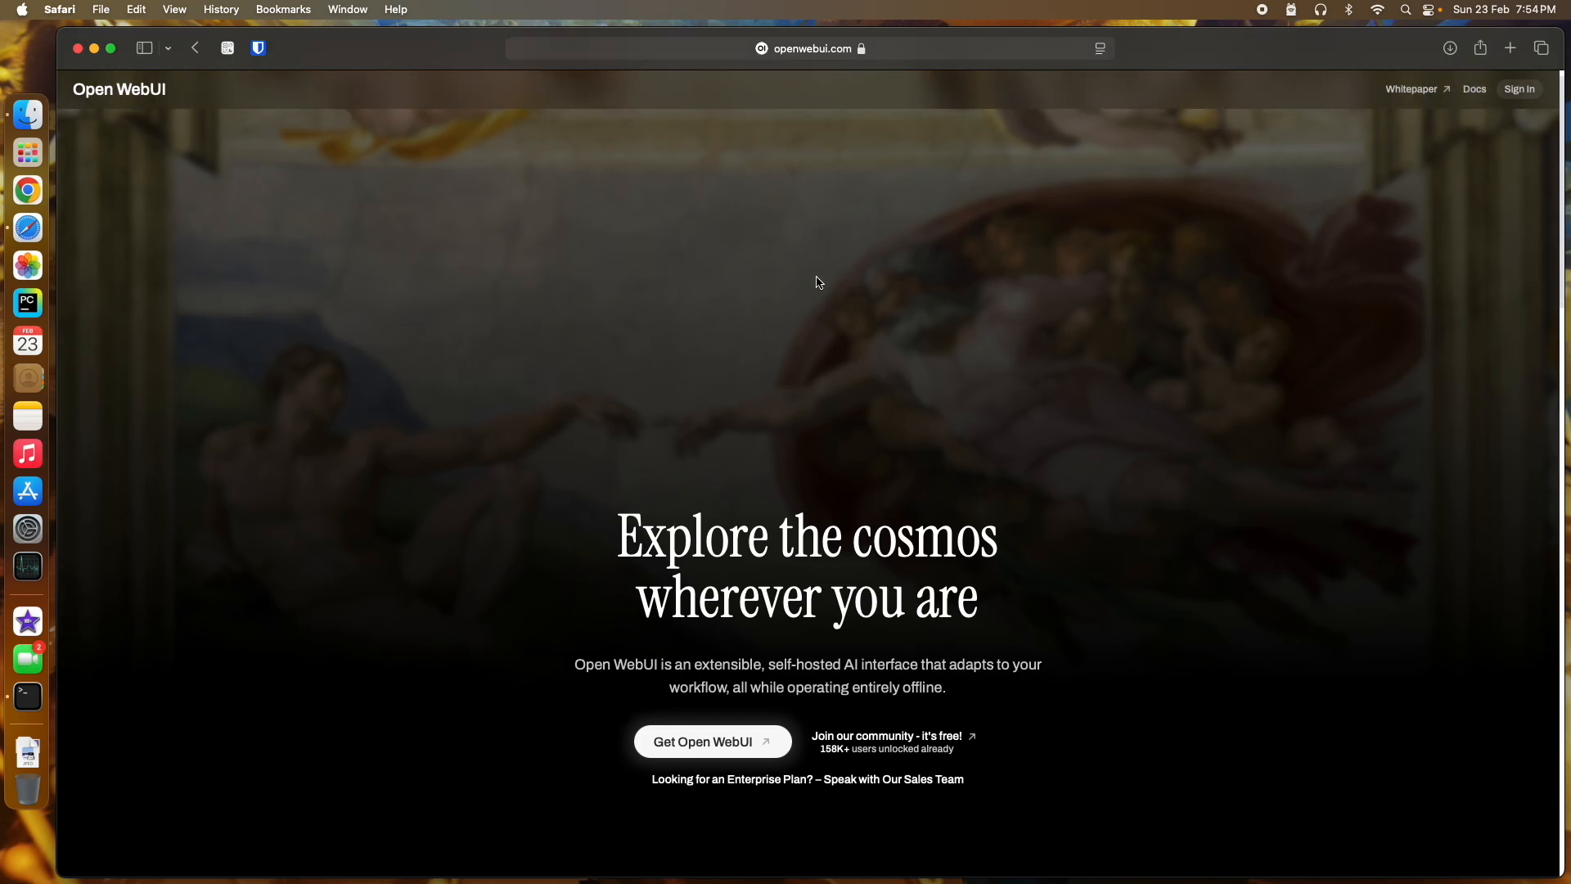
scroll(817, 282, down, 3)
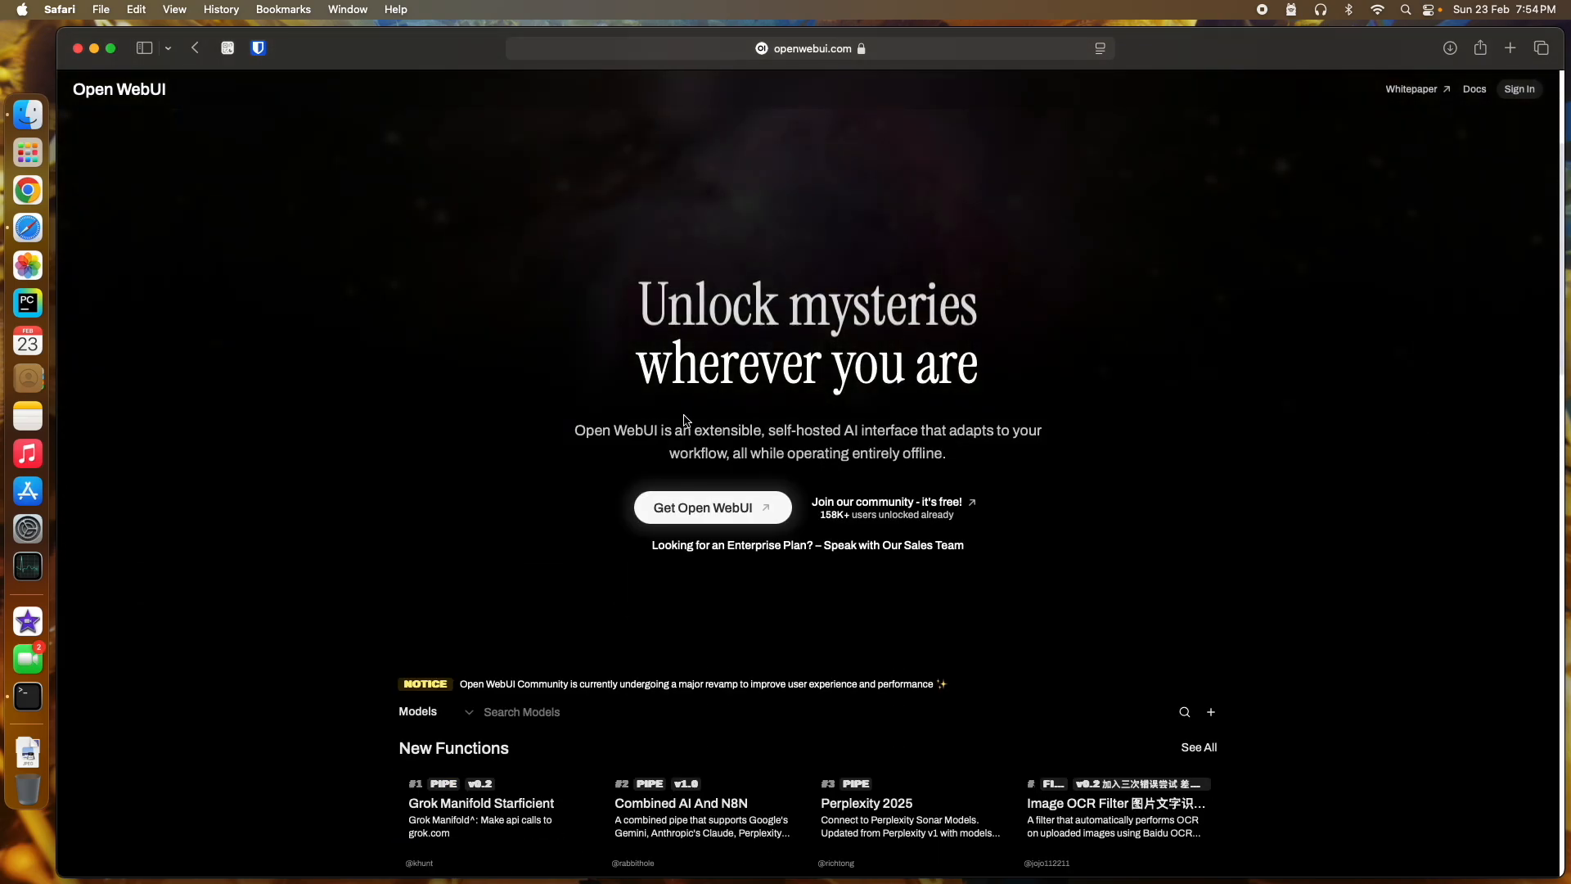
scroll(625, 425, down, 4)
scroll(624, 426, down, 3)
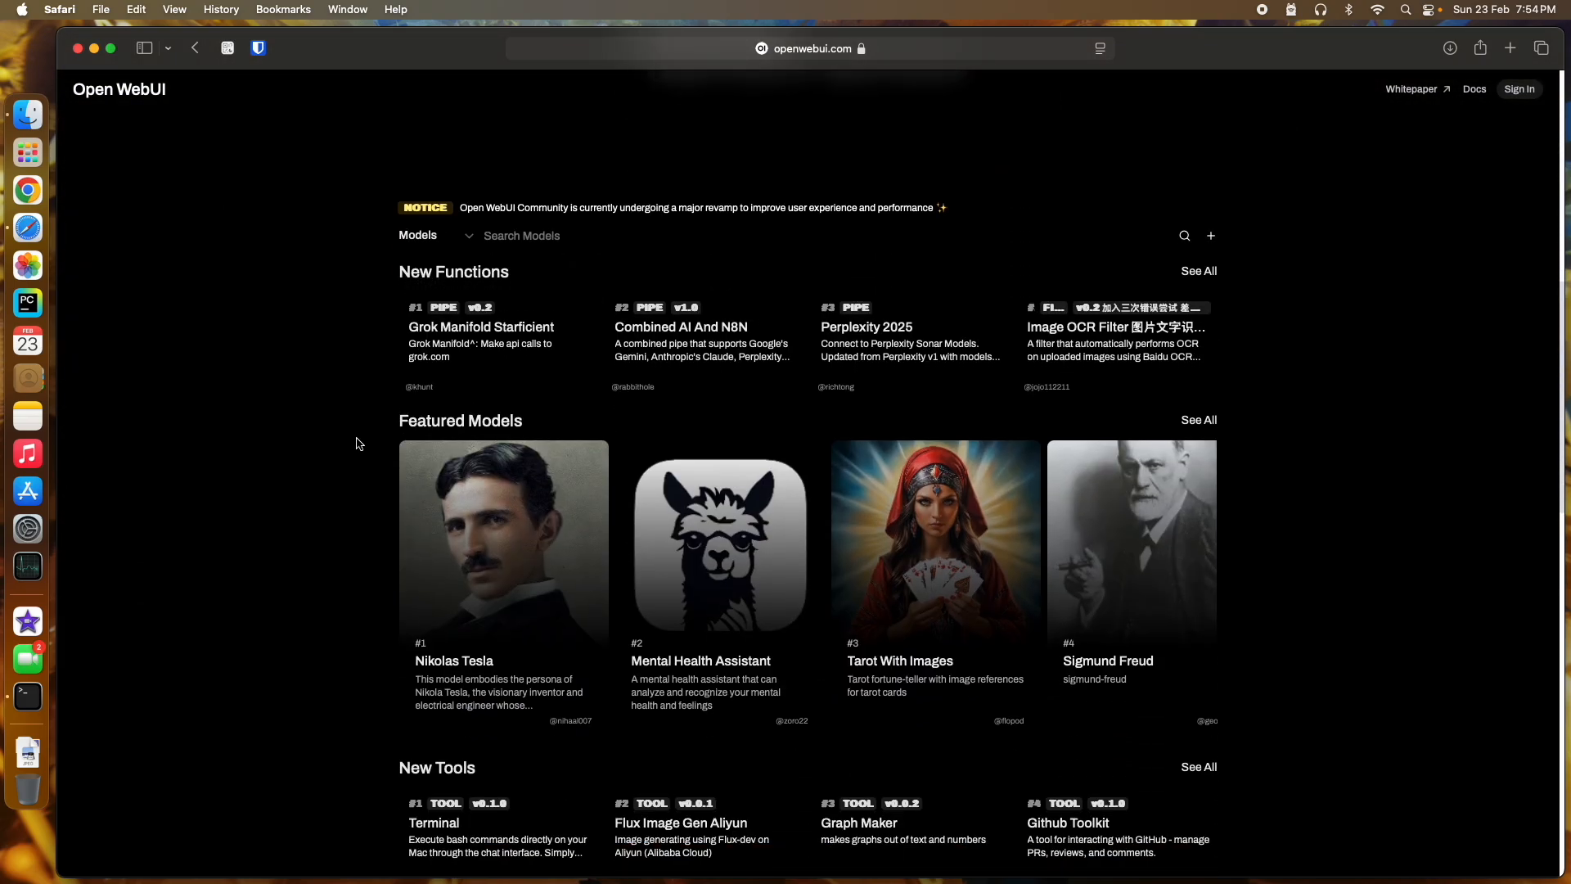
scroll(363, 404, down, 2)
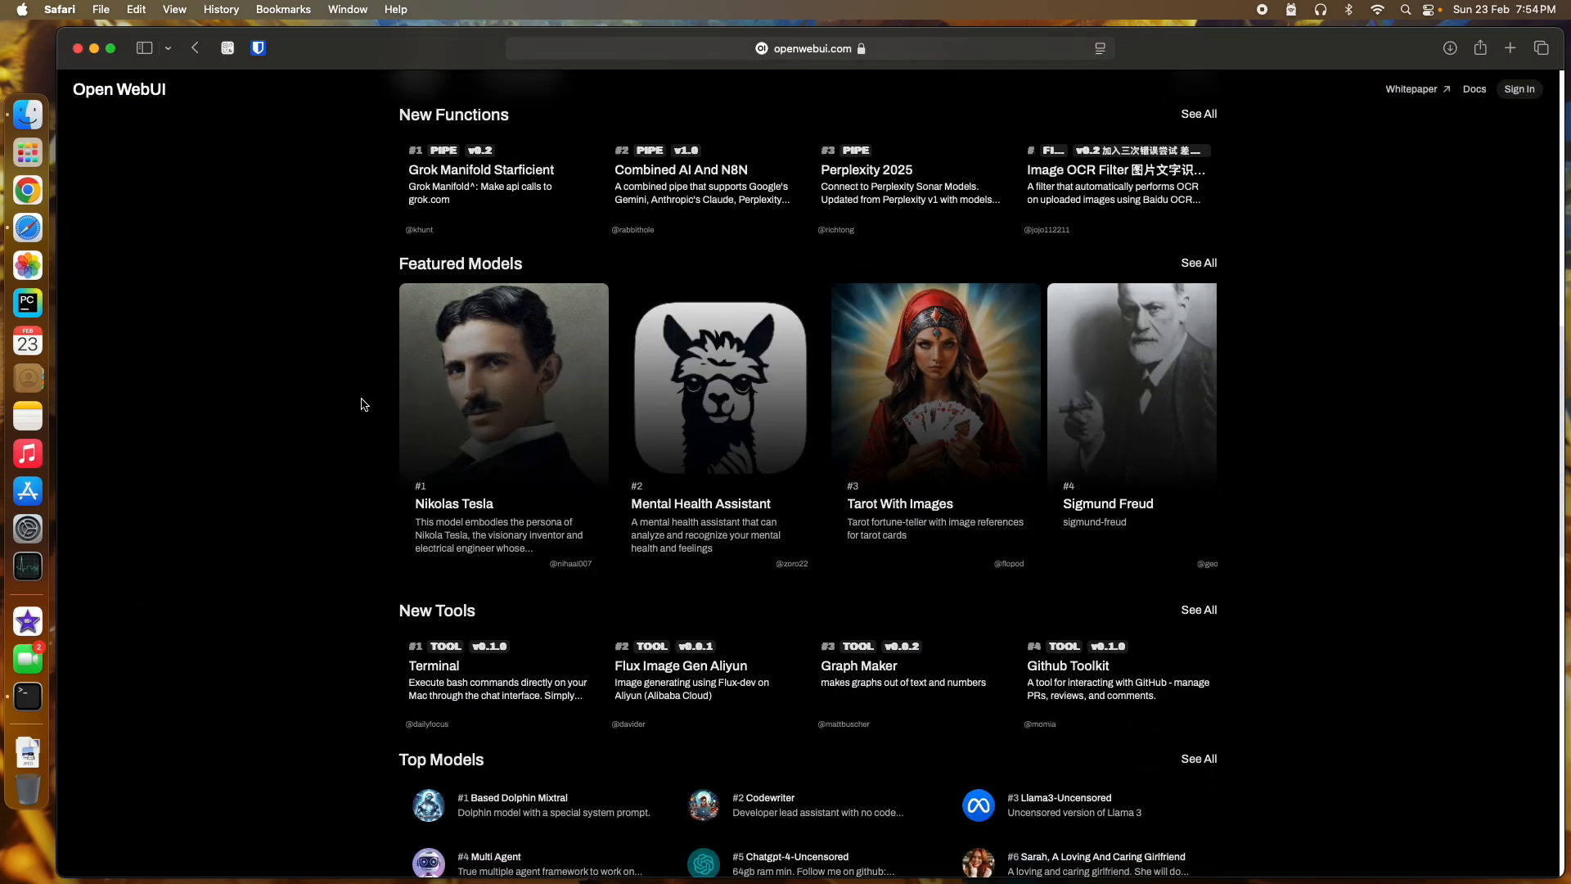
scroll(363, 405, down, 5)
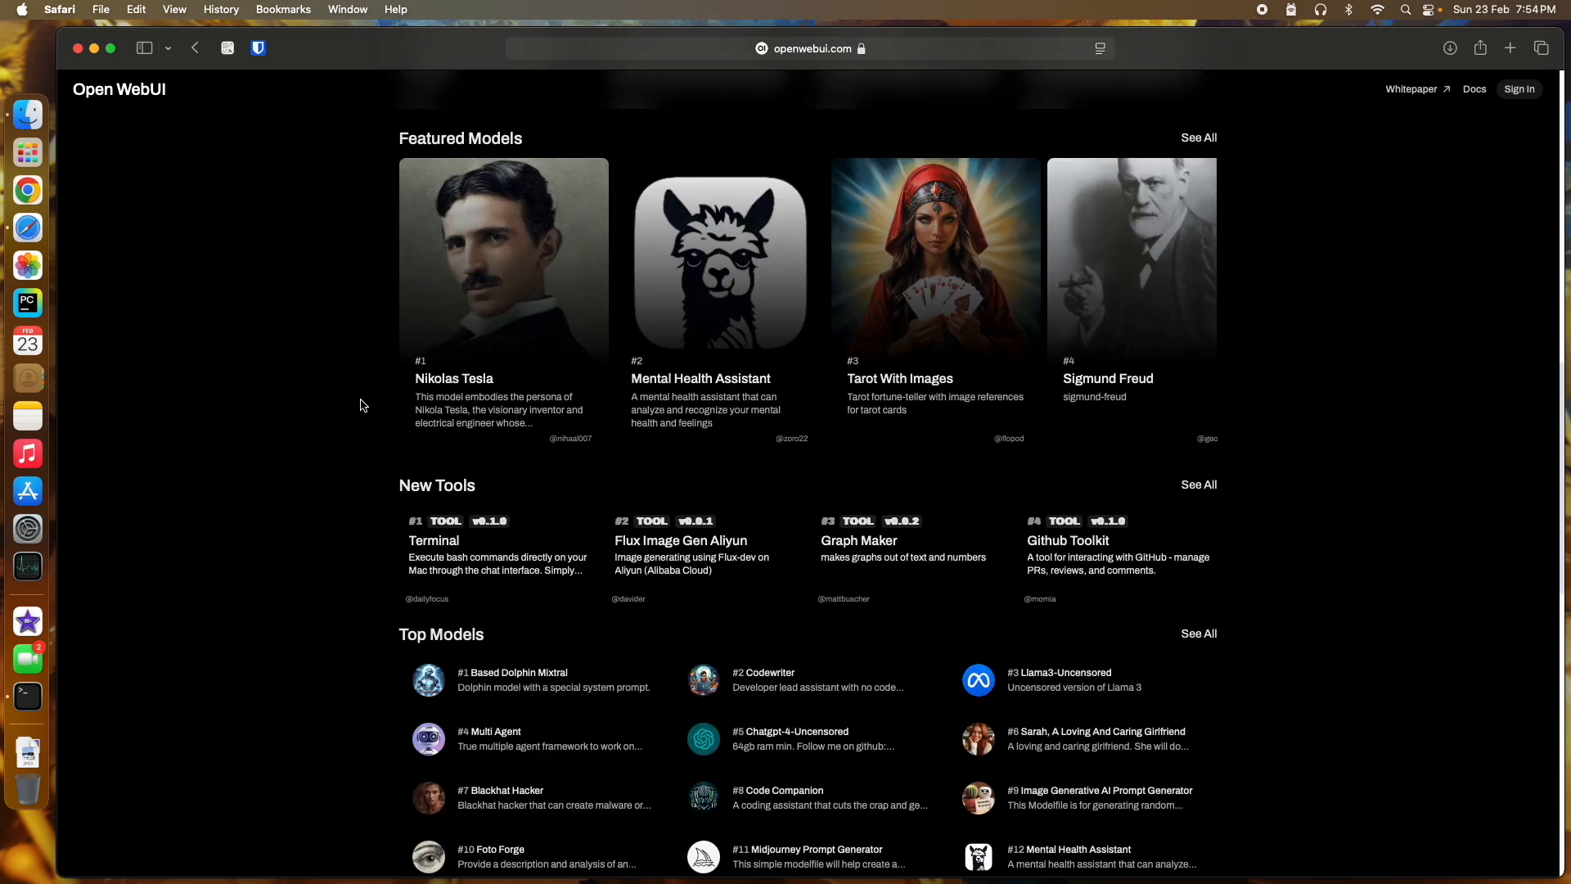
scroll(363, 404, down, 9)
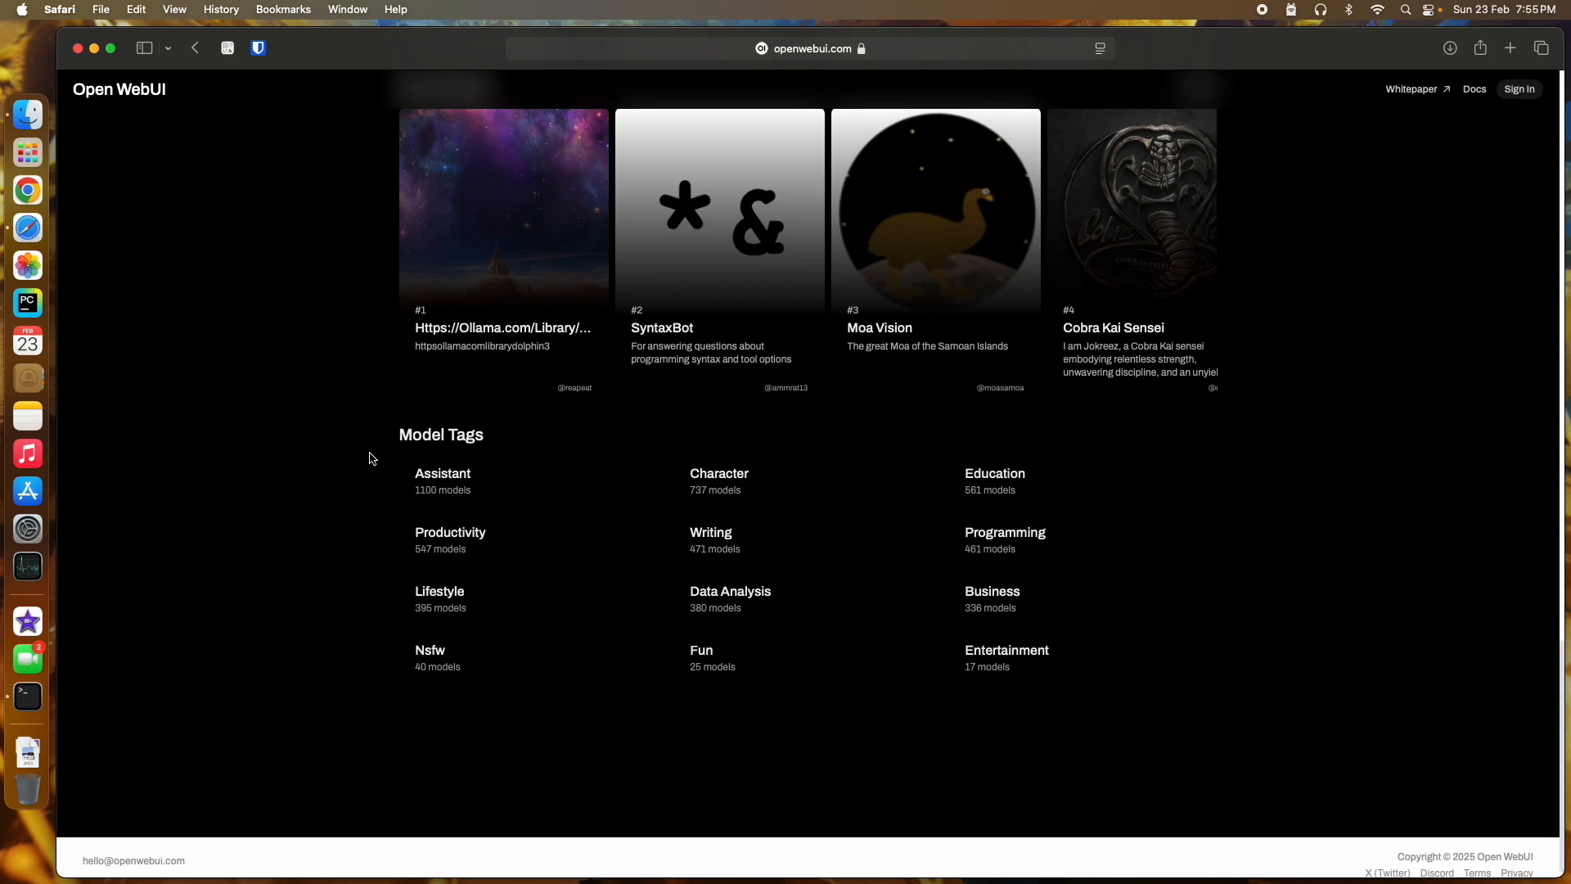
scroll(371, 458, up, 4)
scroll(366, 458, up, 10)
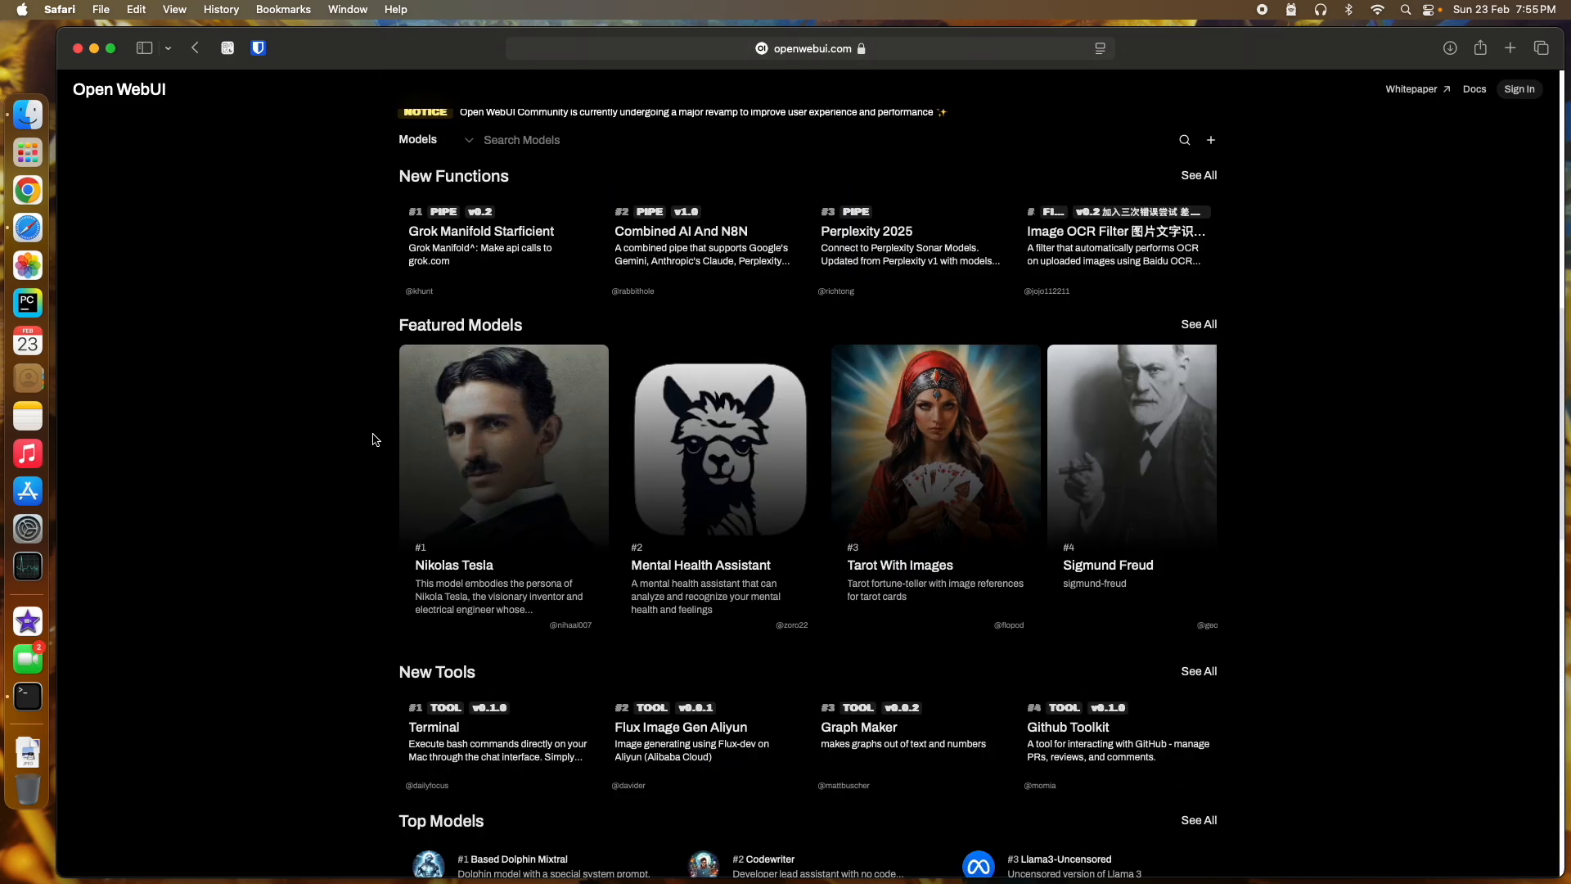
scroll(389, 401, up, 7)
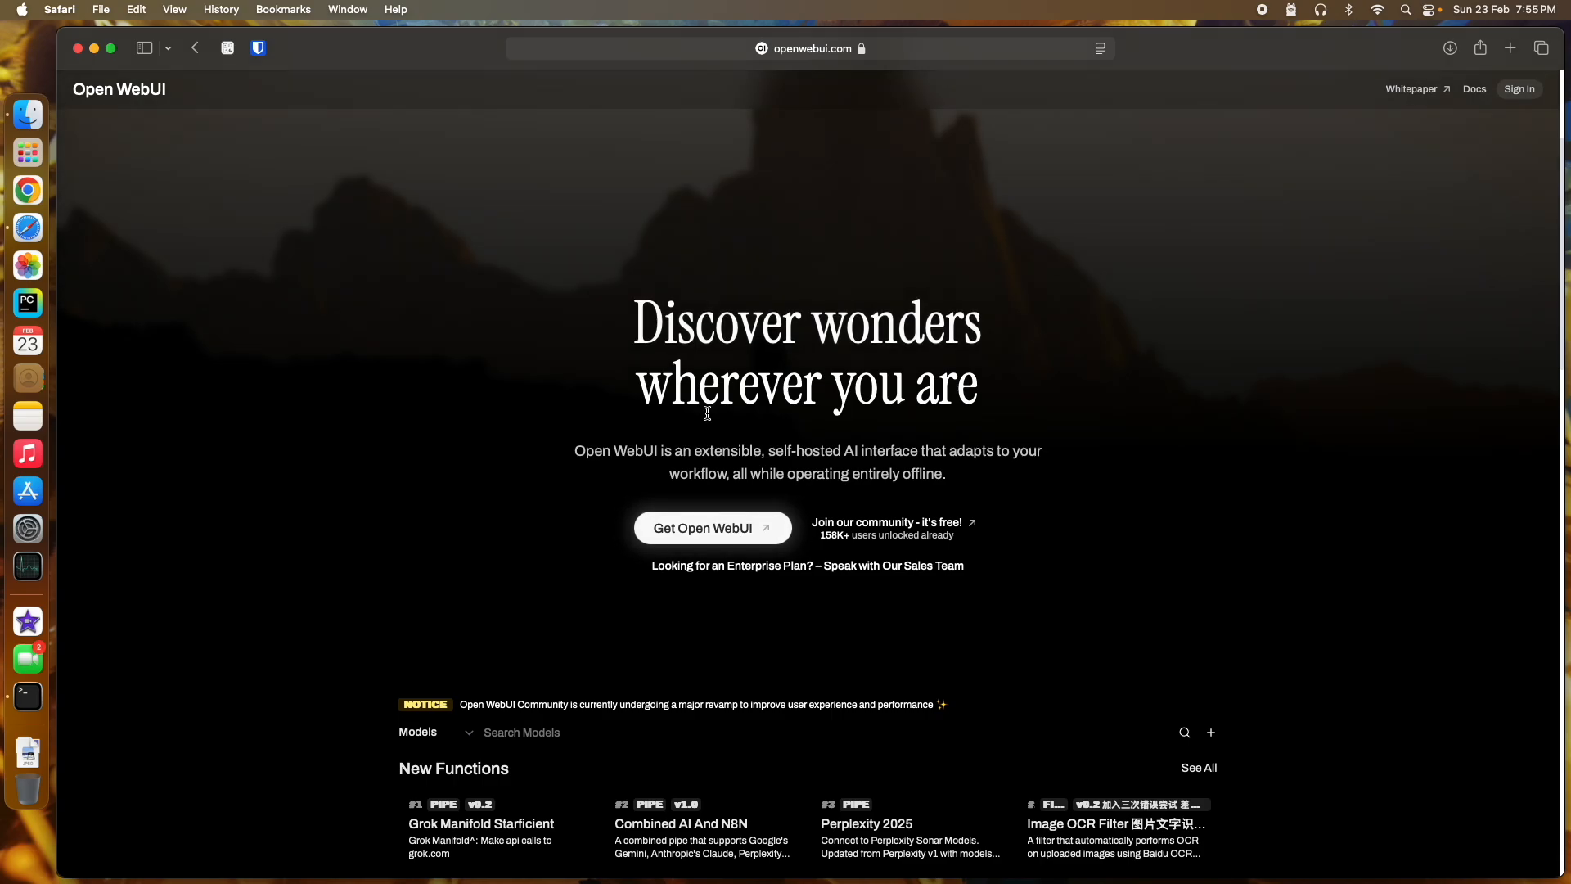
scroll(520, 396, down, 7)
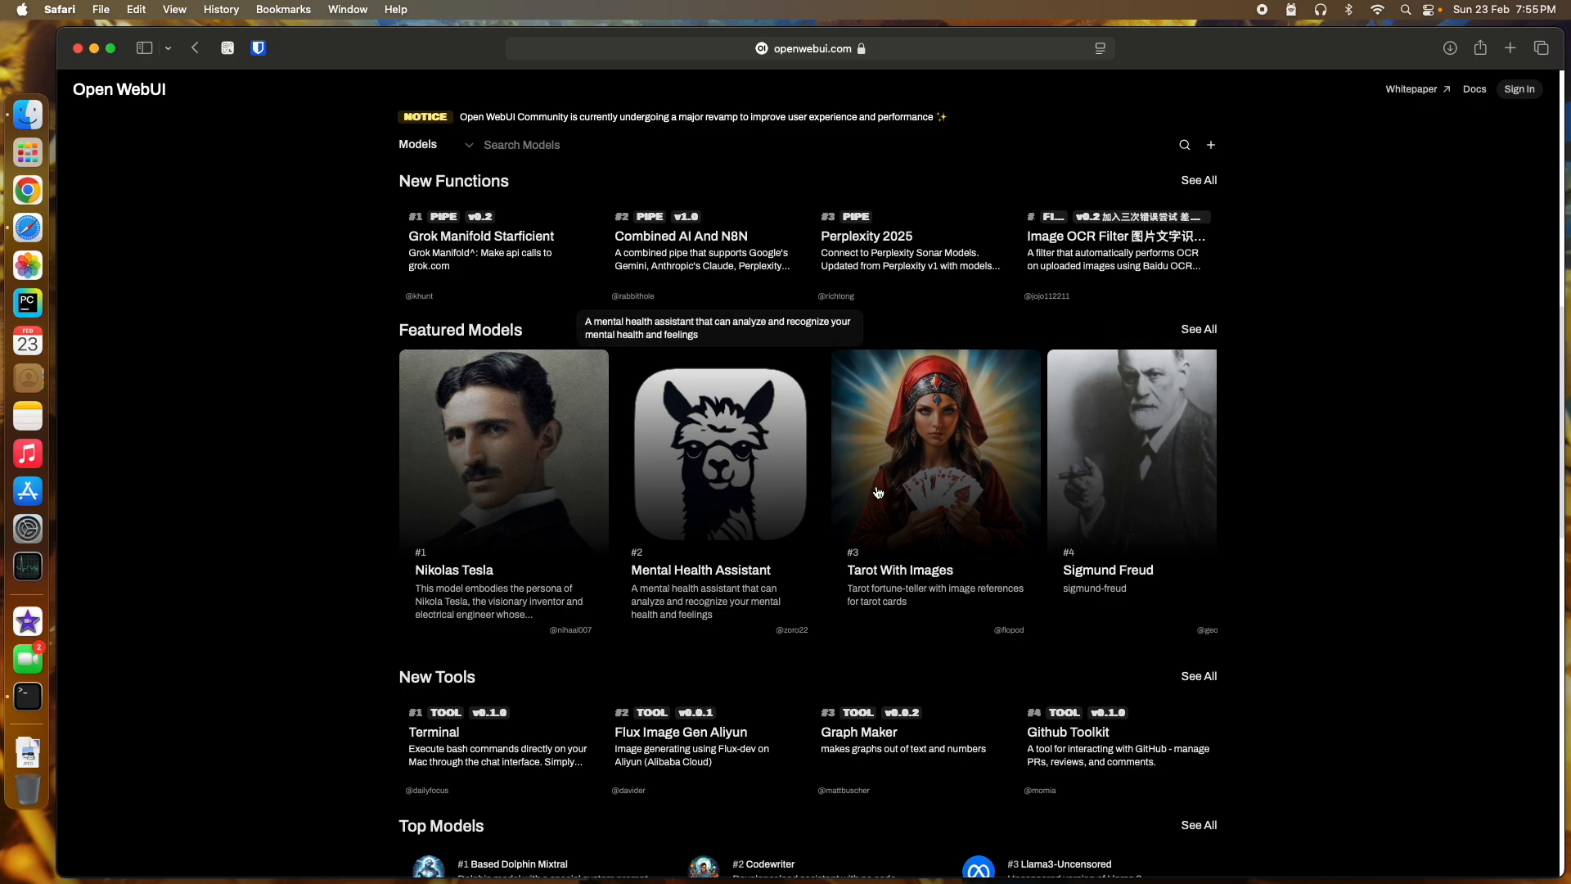
scroll(885, 491, right, 1)
scroll(885, 490, right, 10)
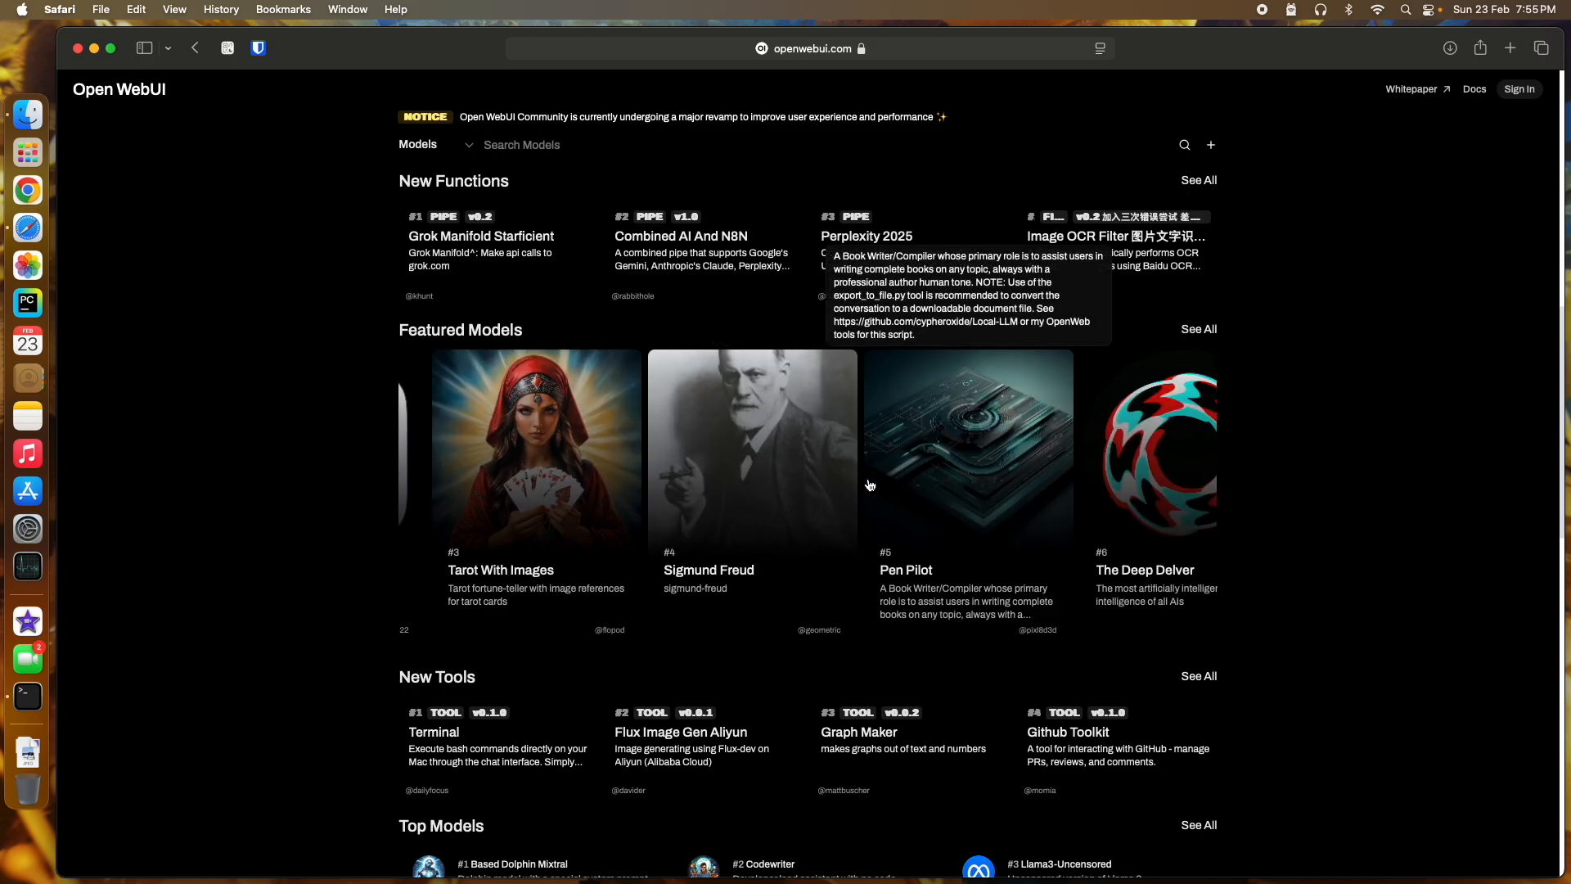
scroll(1116, 509, left, 10)
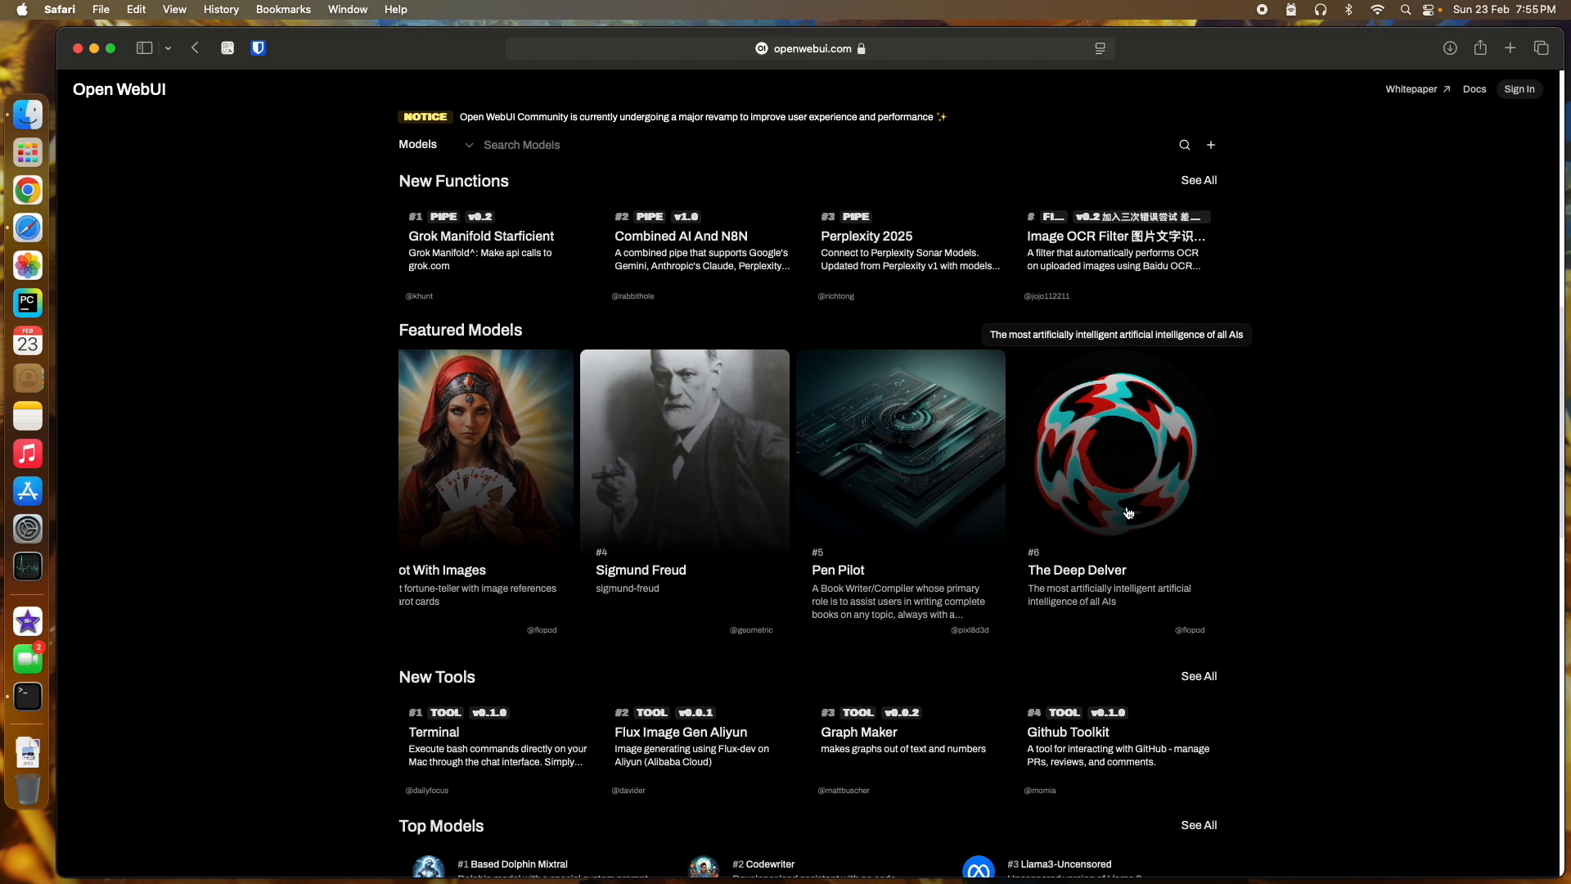
scroll(1116, 508, left, 5)
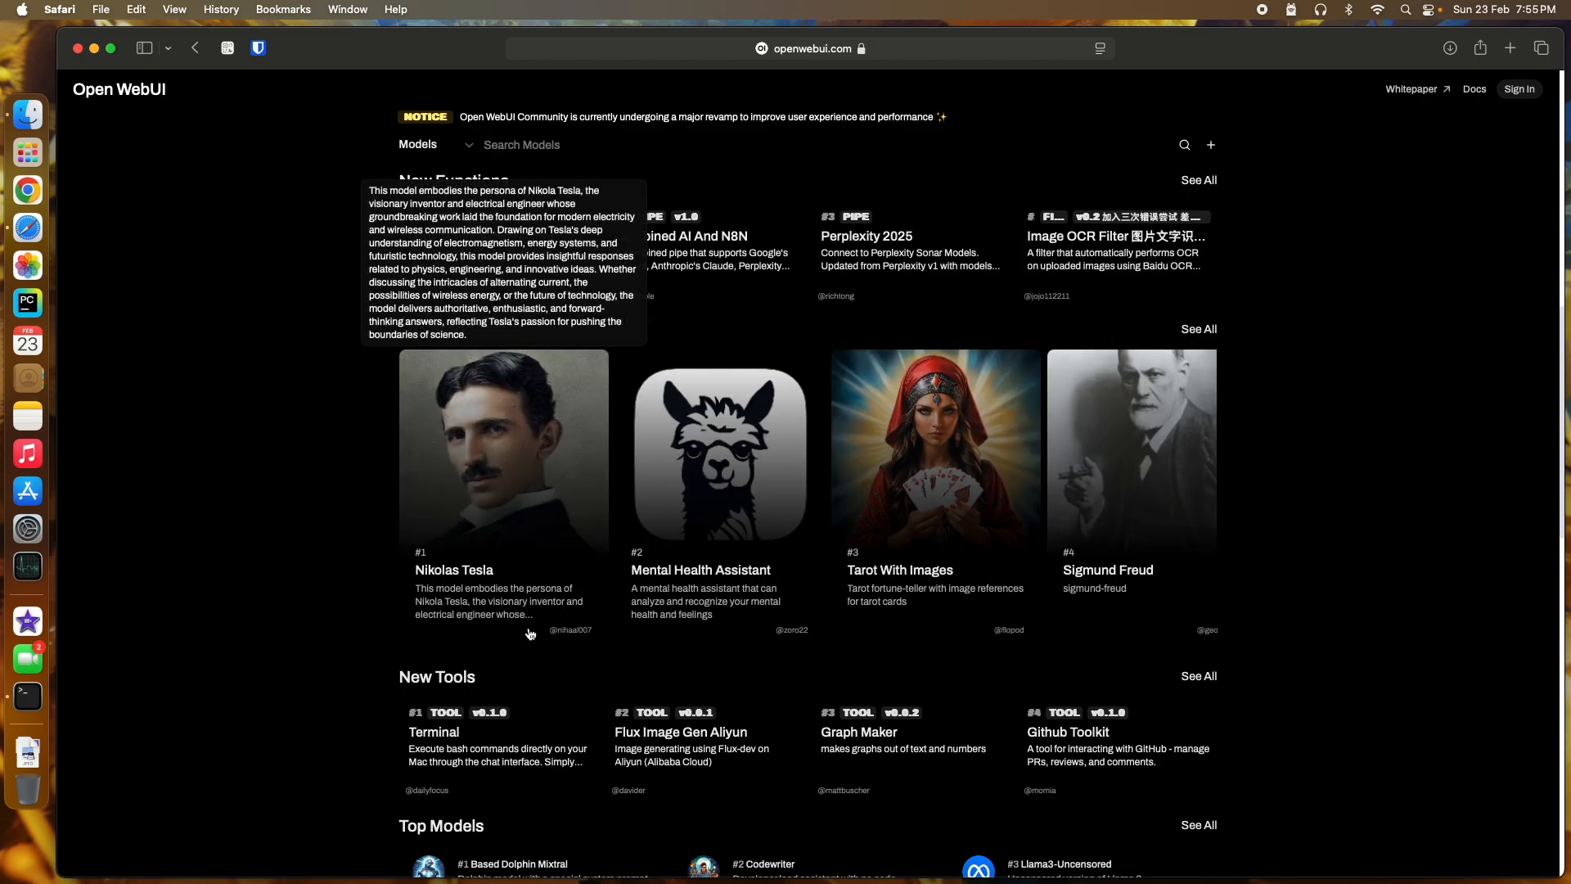
scroll(489, 641, right, 10)
scroll(345, 686, down, 5)
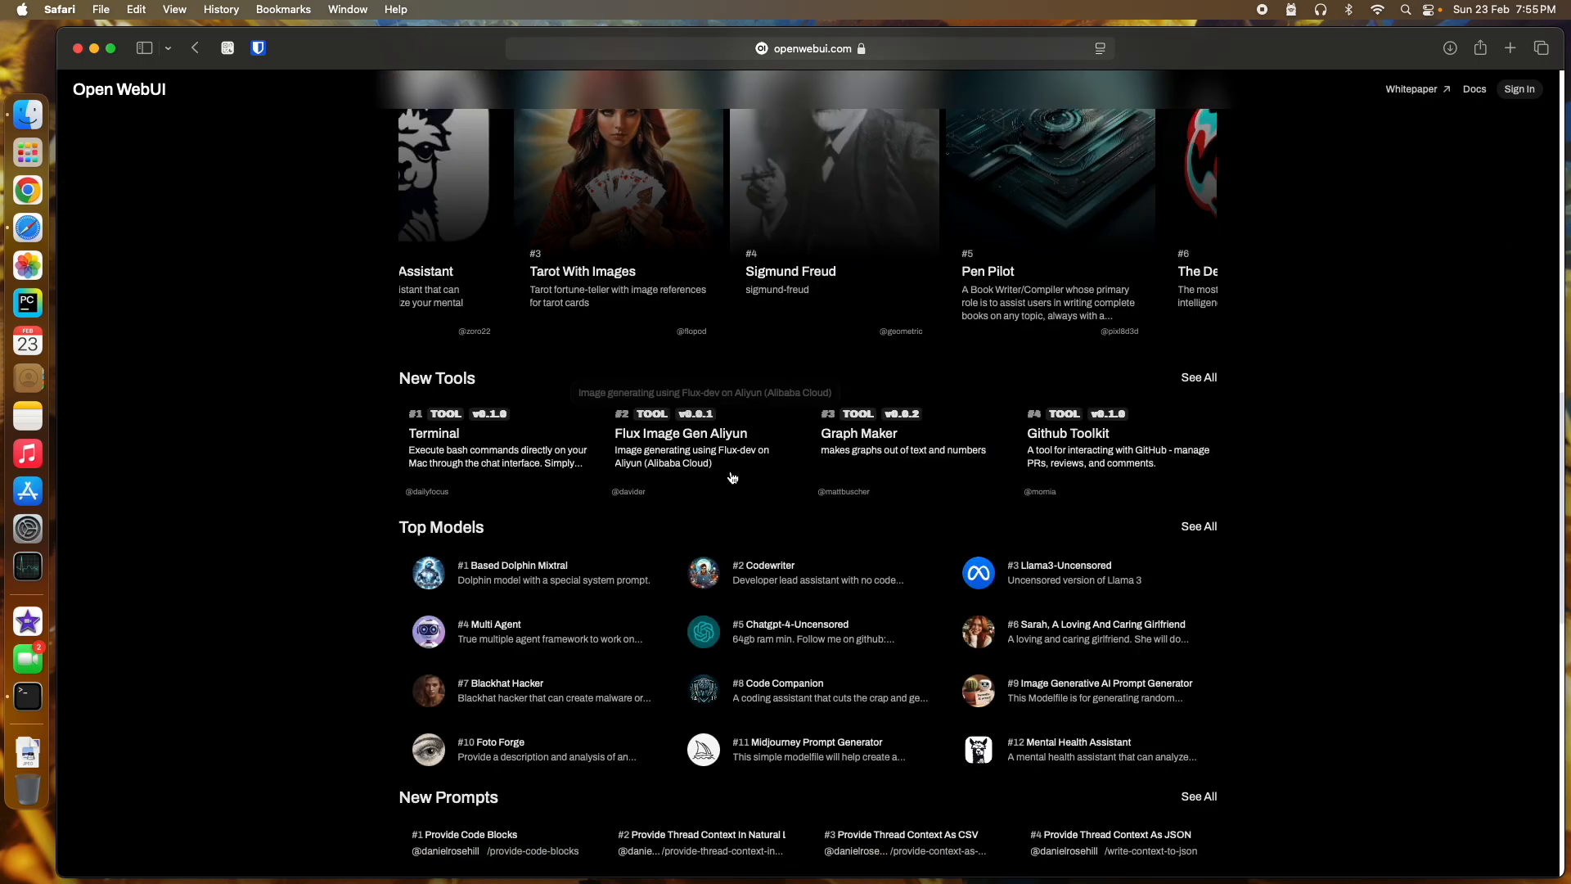
scroll(292, 643, down, 3)
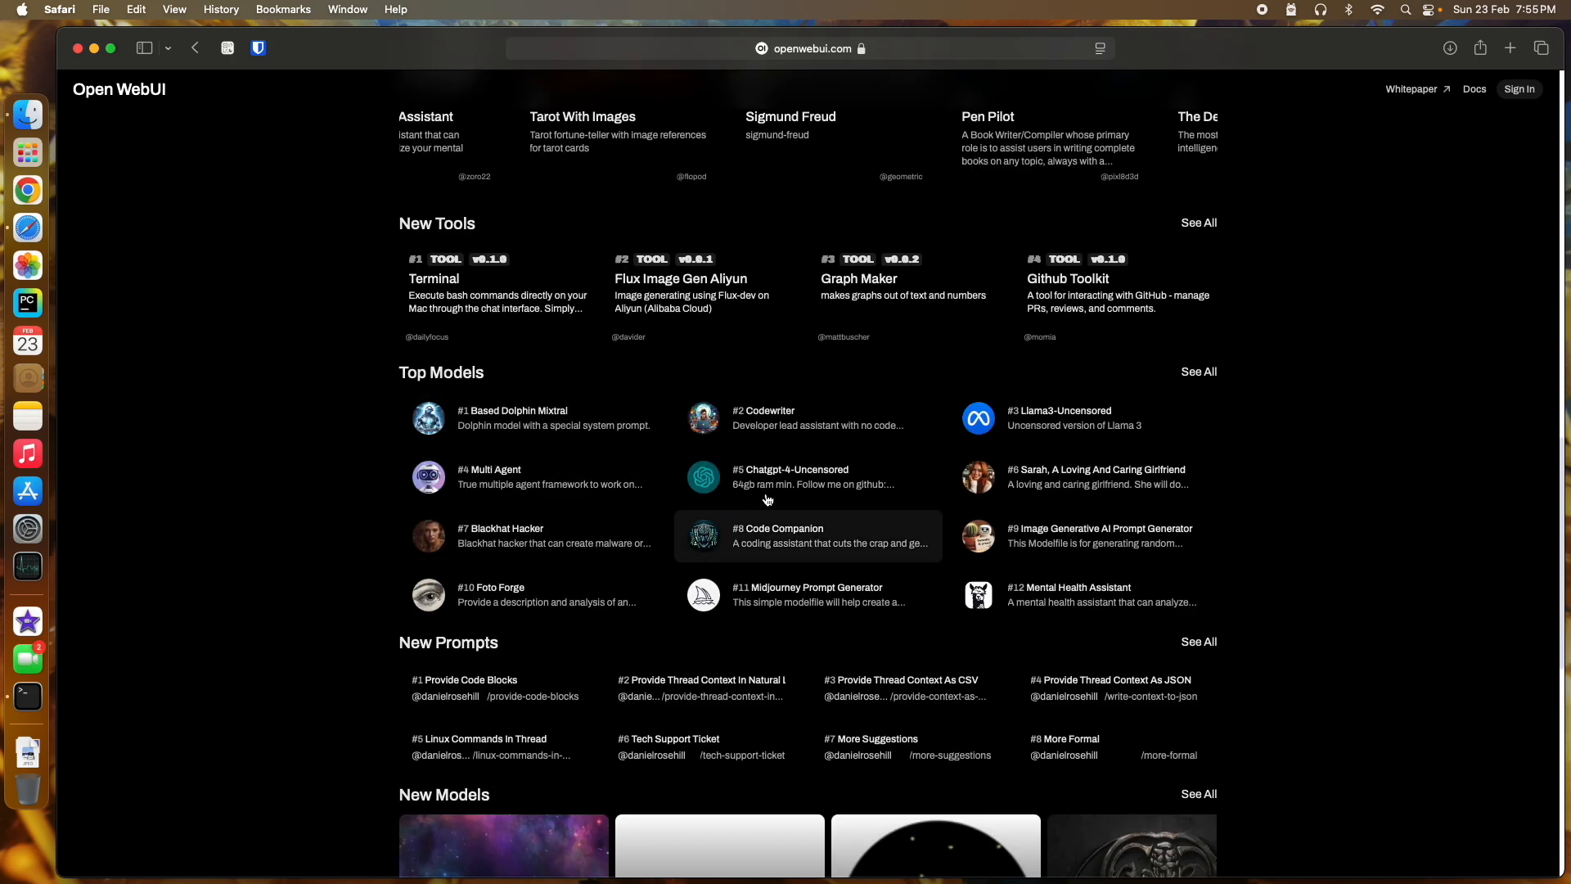
scroll(1313, 450, up, 12)
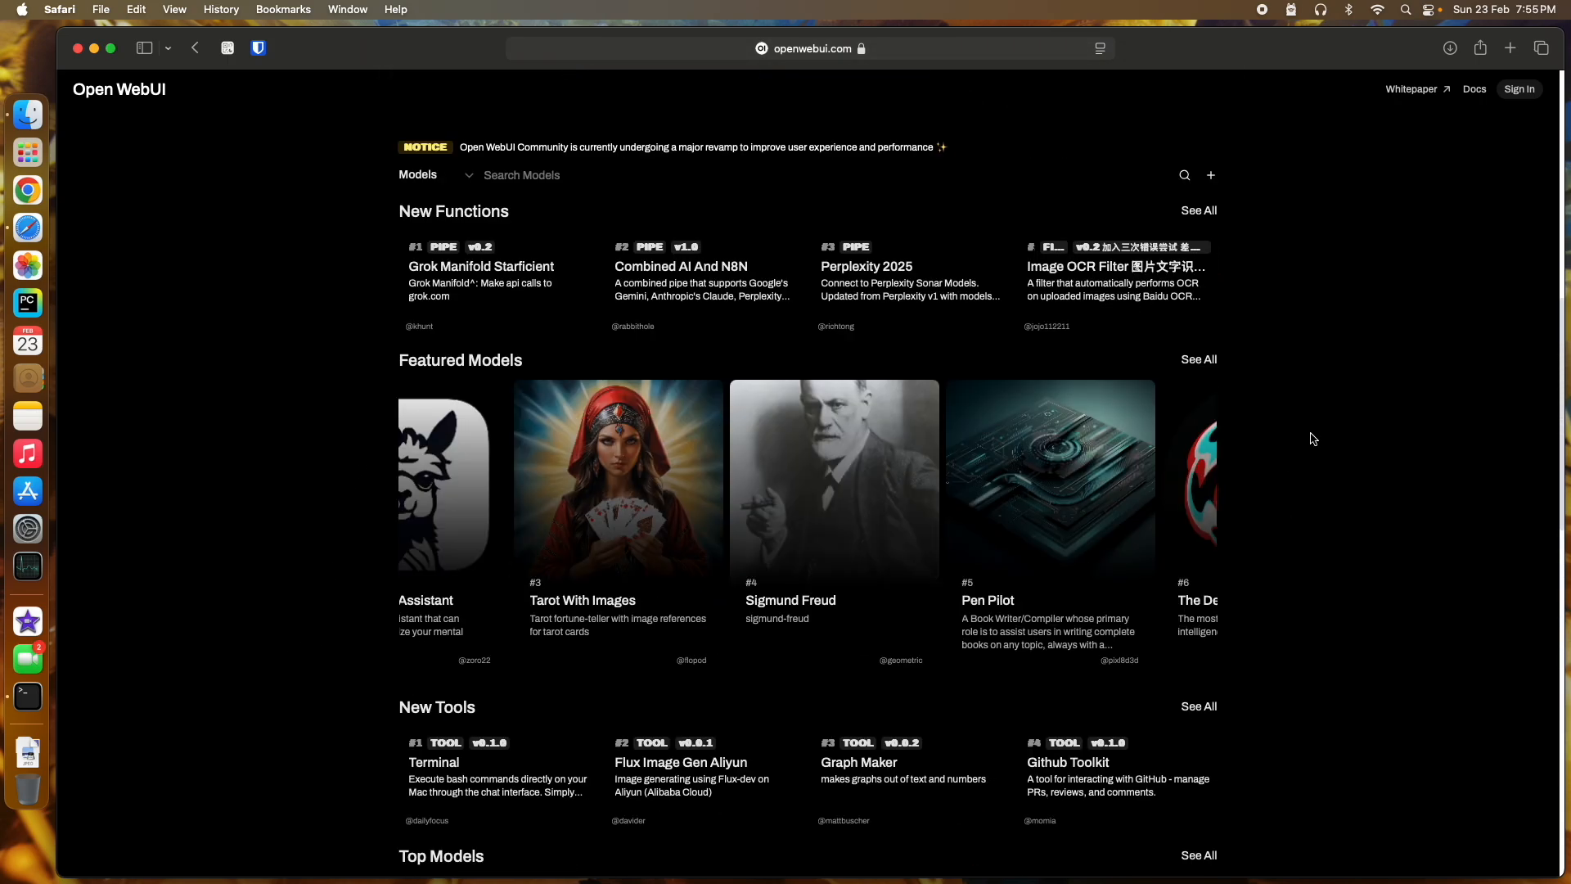
scroll(1309, 434, up, 4)
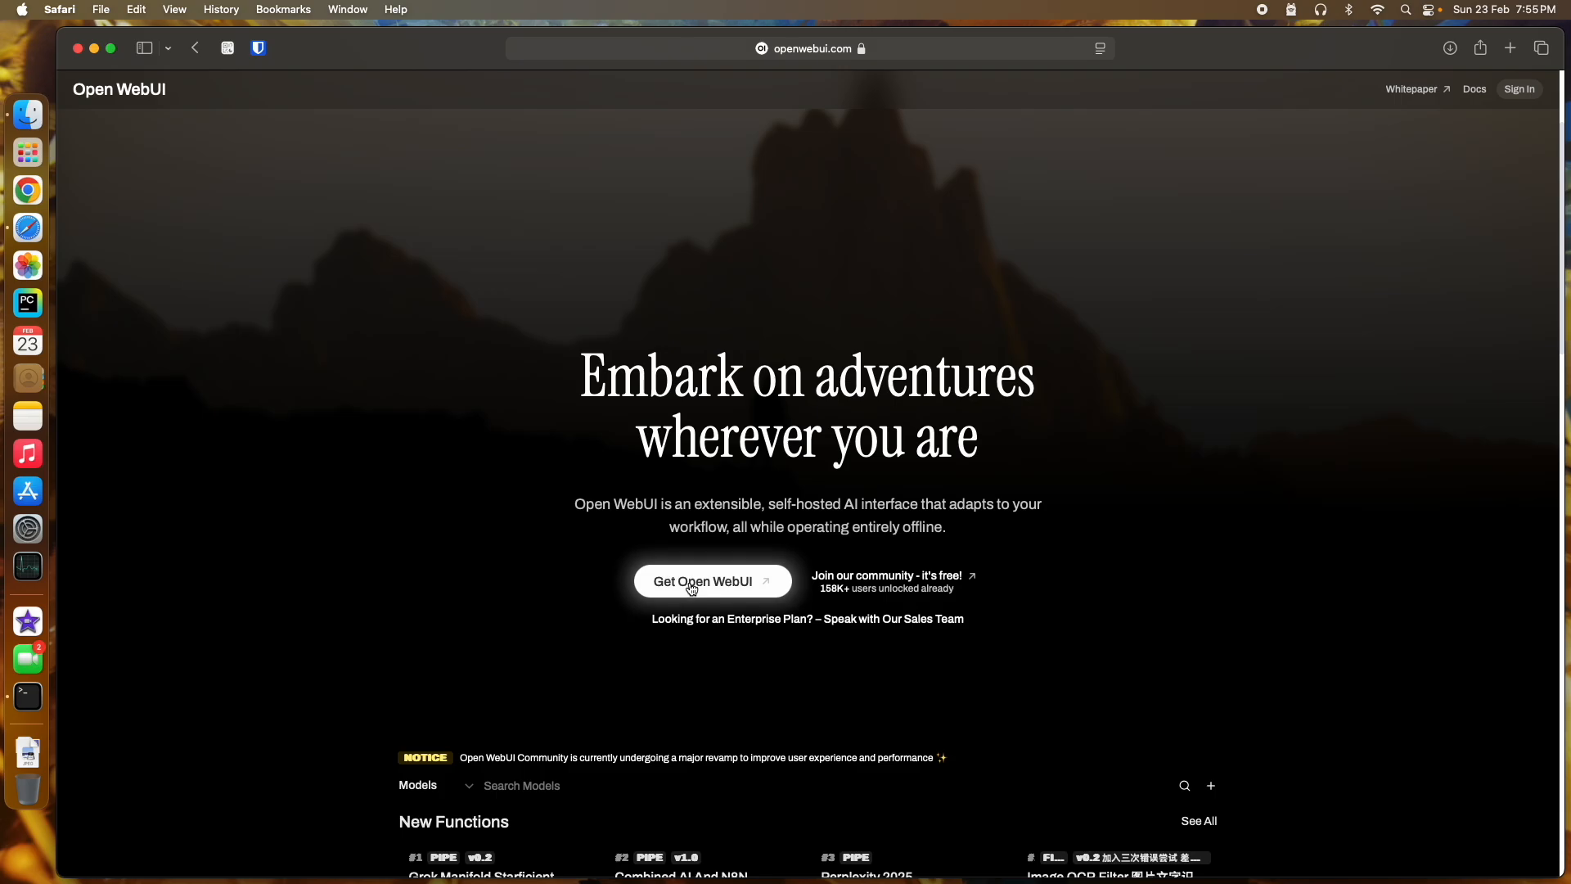
Step: Read the open-webui GitHub README down to pip installation, then open a blank new tab
click(691, 586)
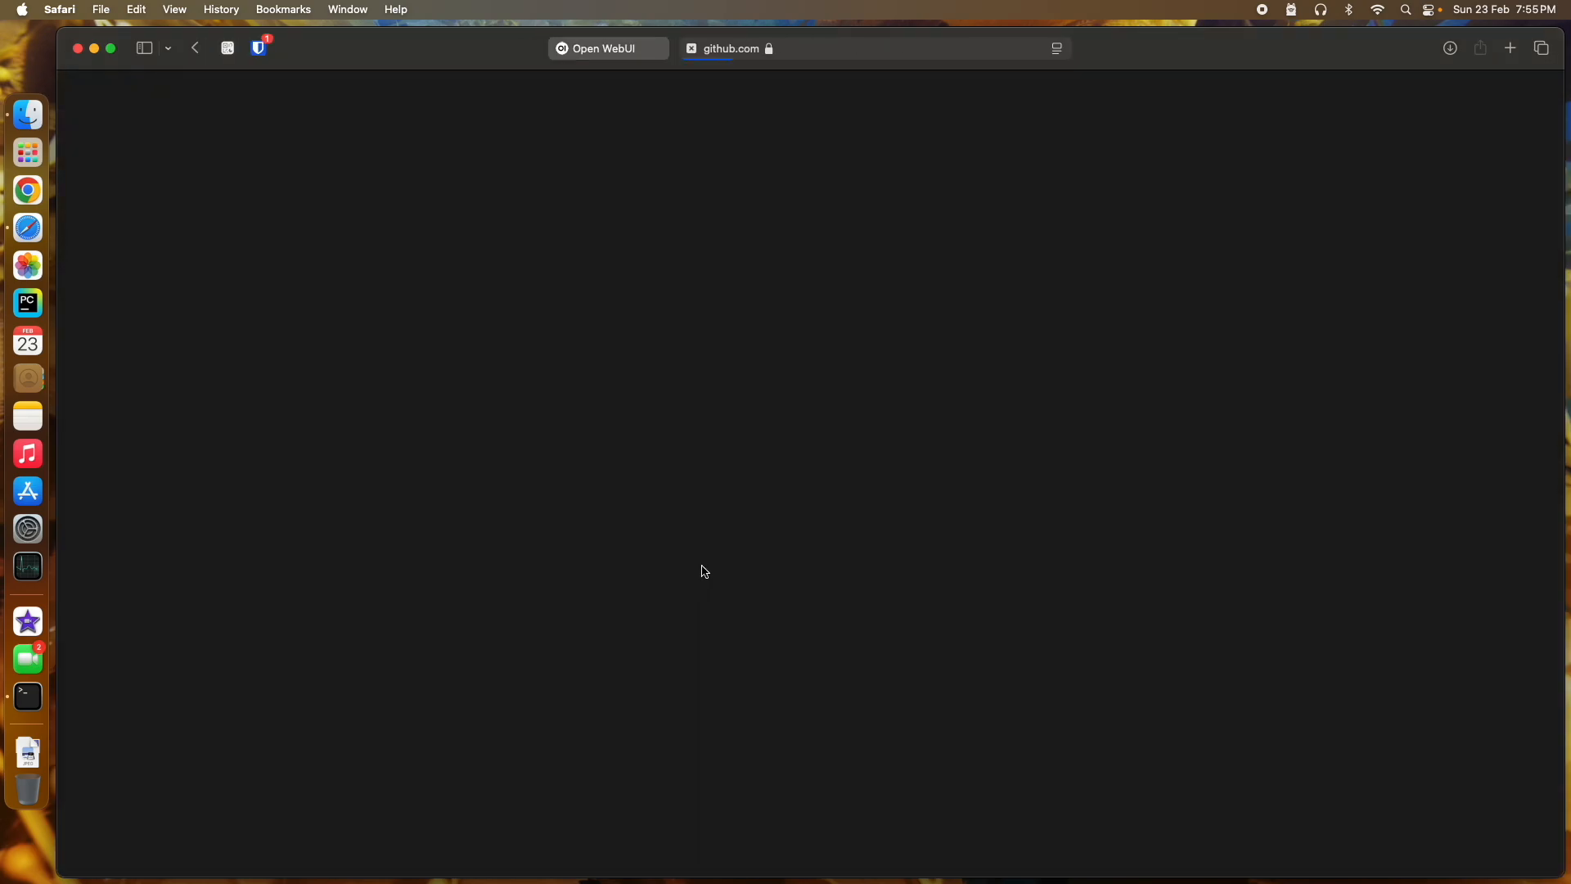
scroll(241, 483, down, 2)
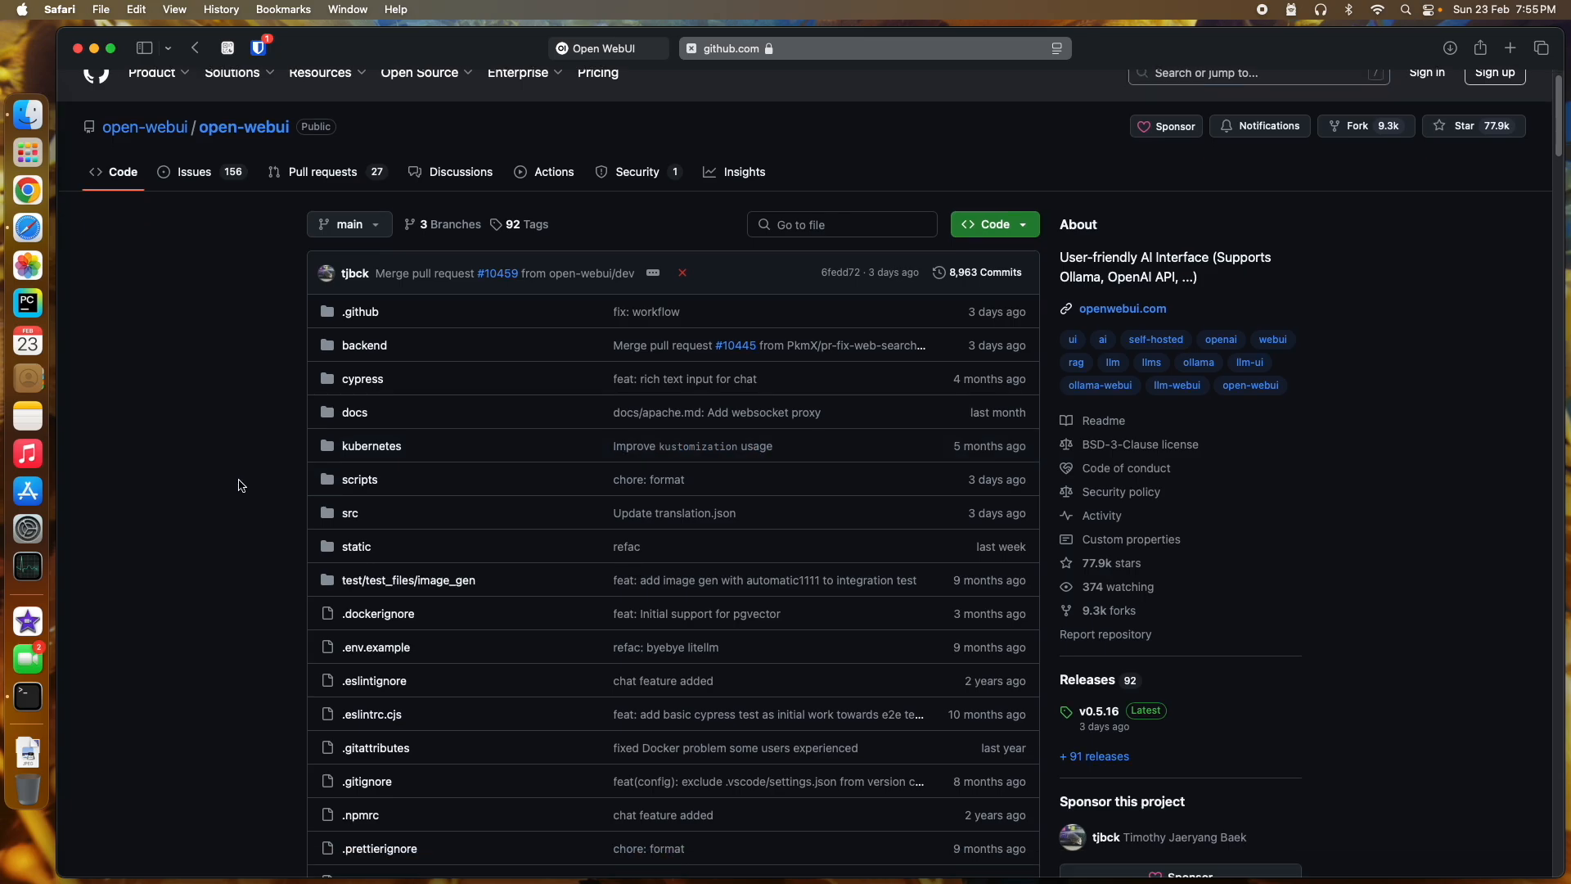
scroll(242, 486, down, 15)
scroll(242, 485, down, 15)
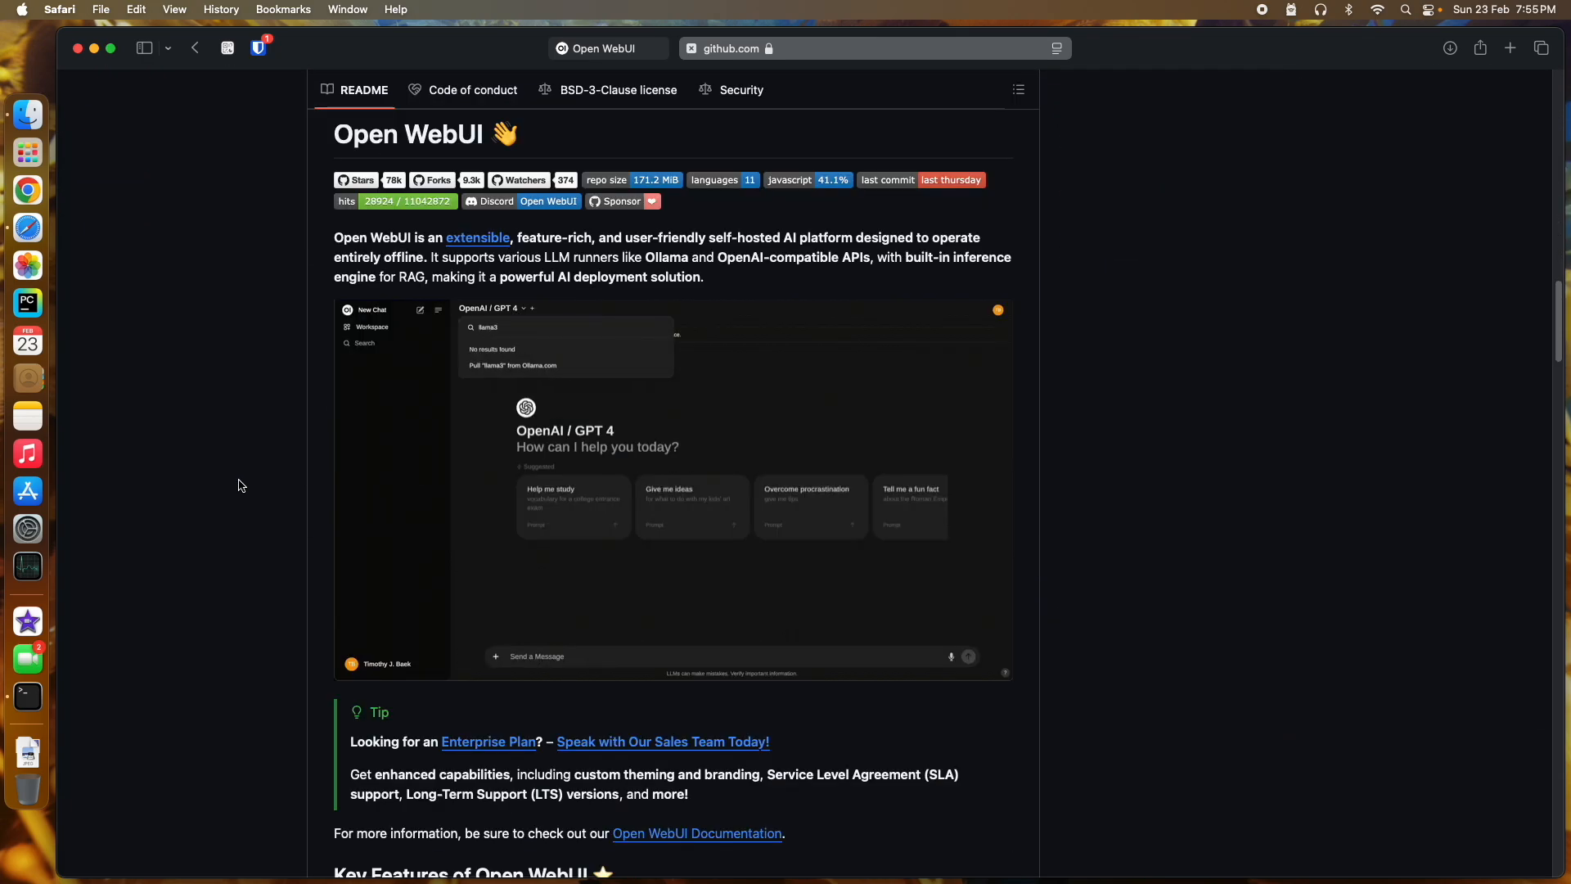
scroll(242, 485, down, 2)
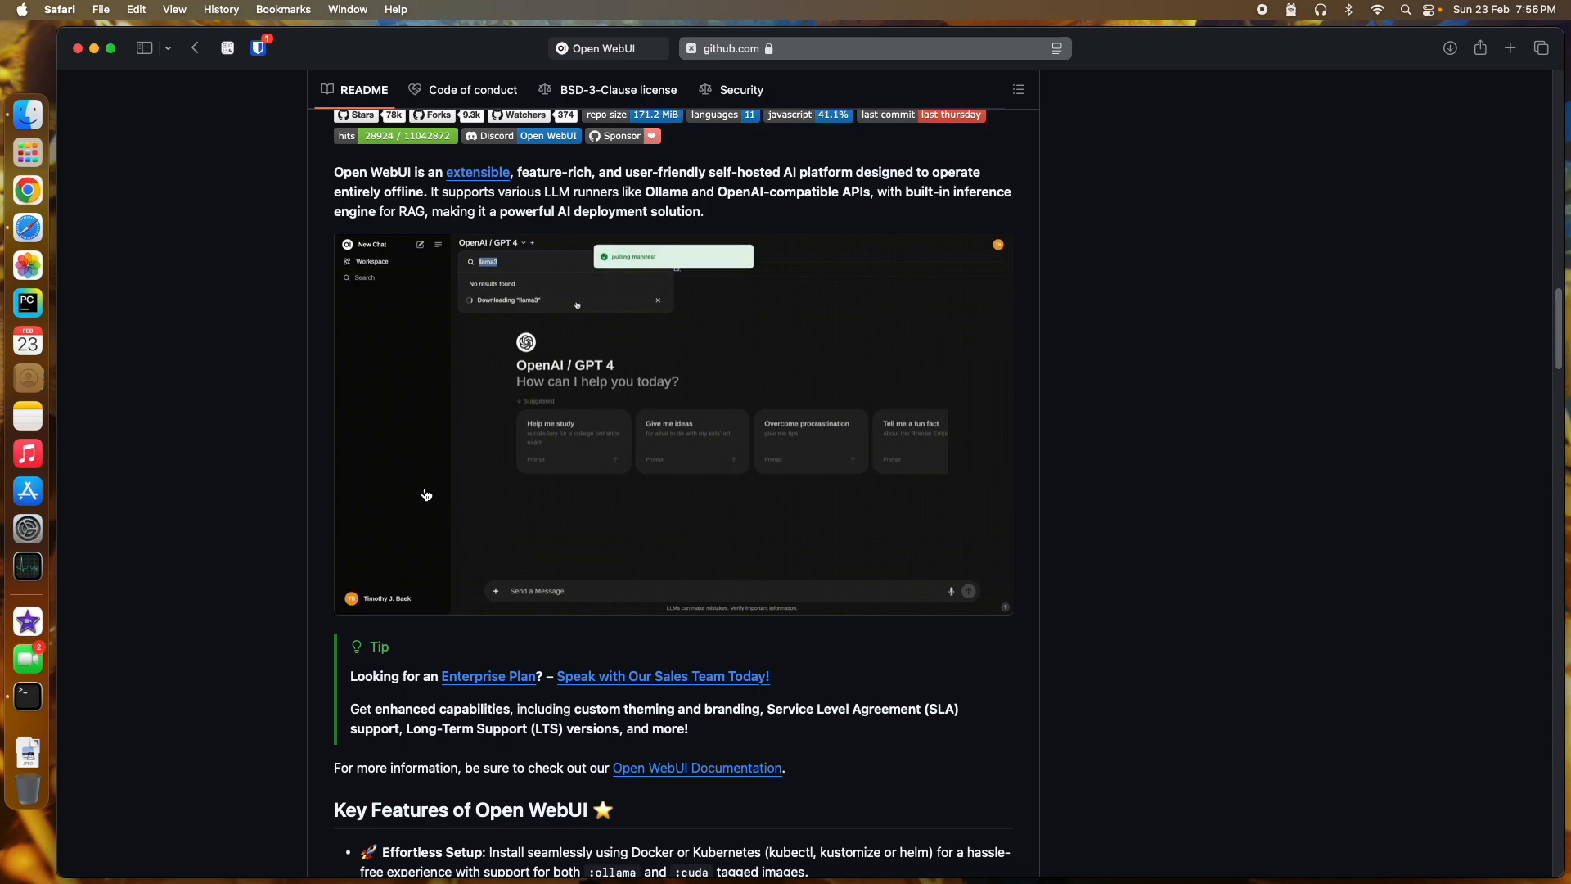
scroll(235, 525, down, 5)
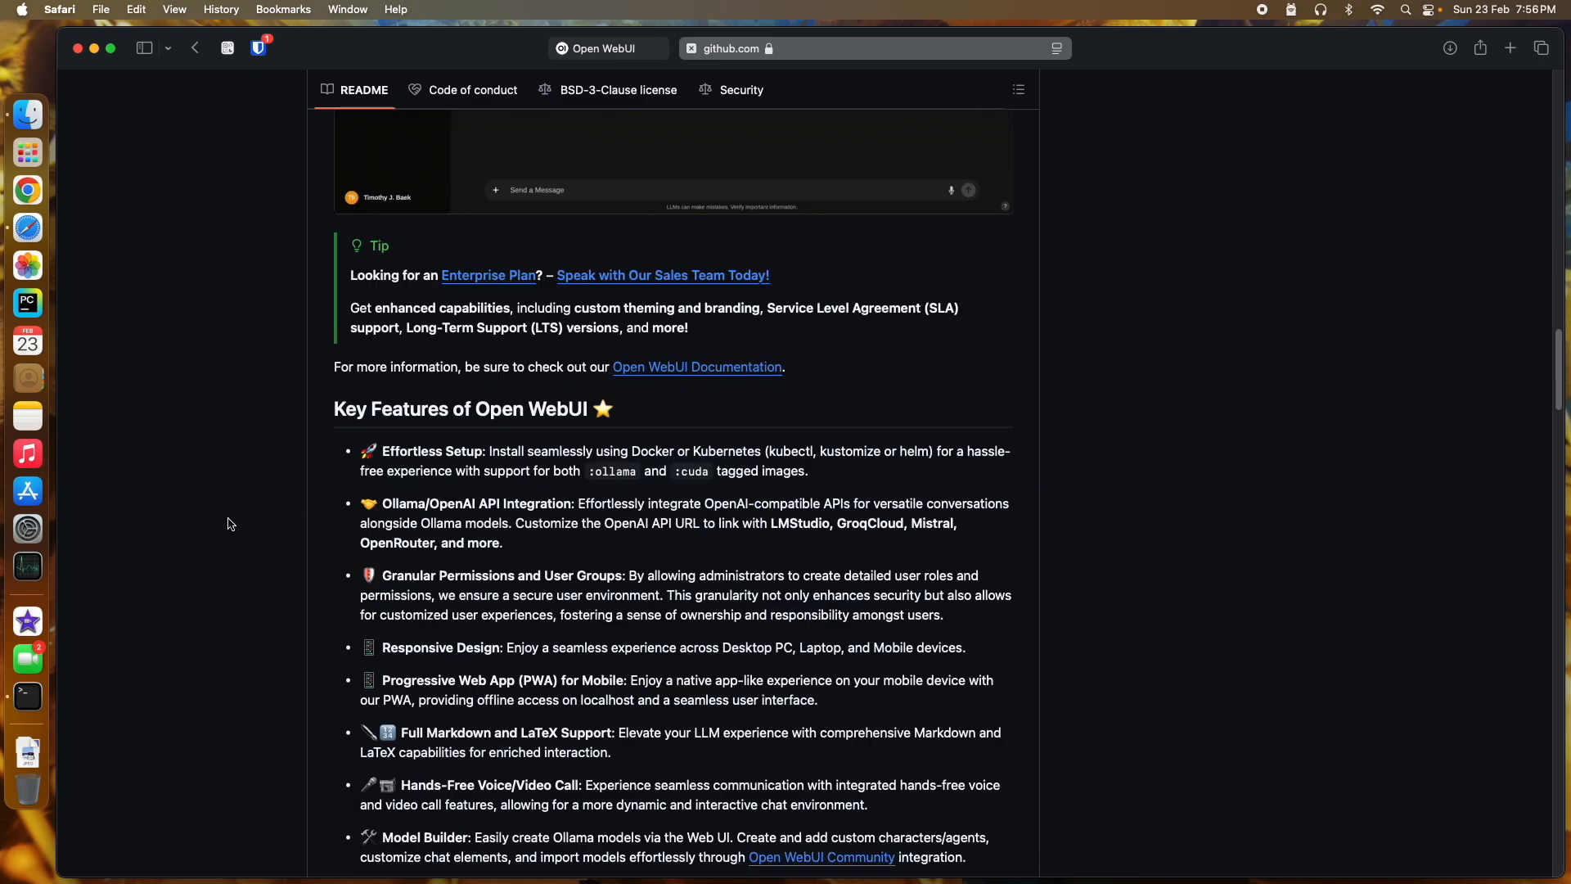
scroll(231, 524, down, 1)
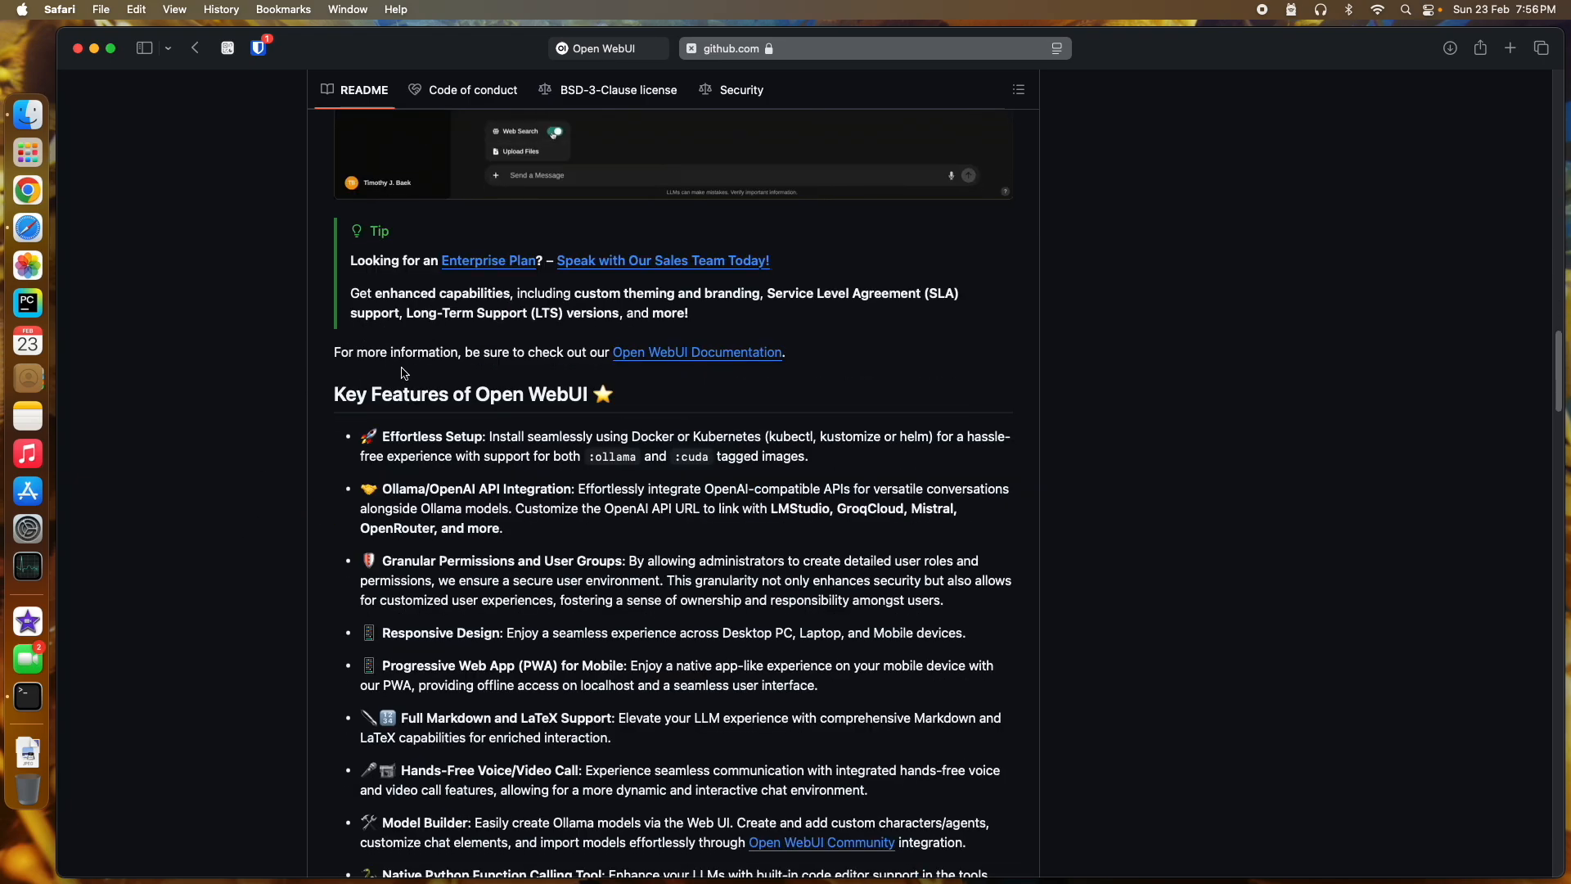
scroll(402, 372, down, 4)
scroll(407, 378, down, 13)
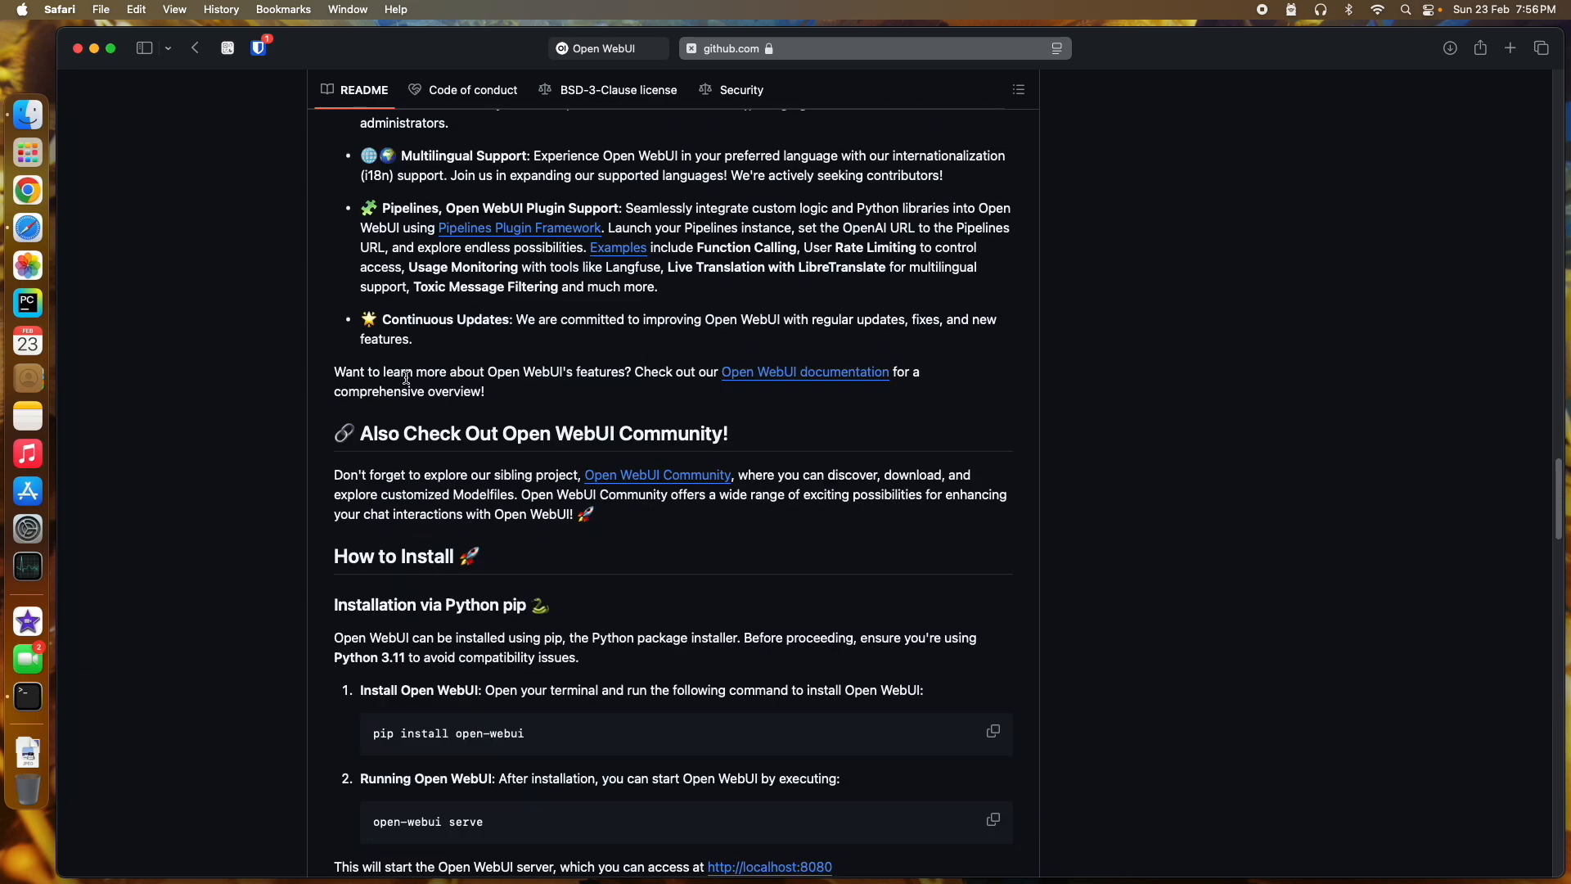
scroll(532, 405, down, 2)
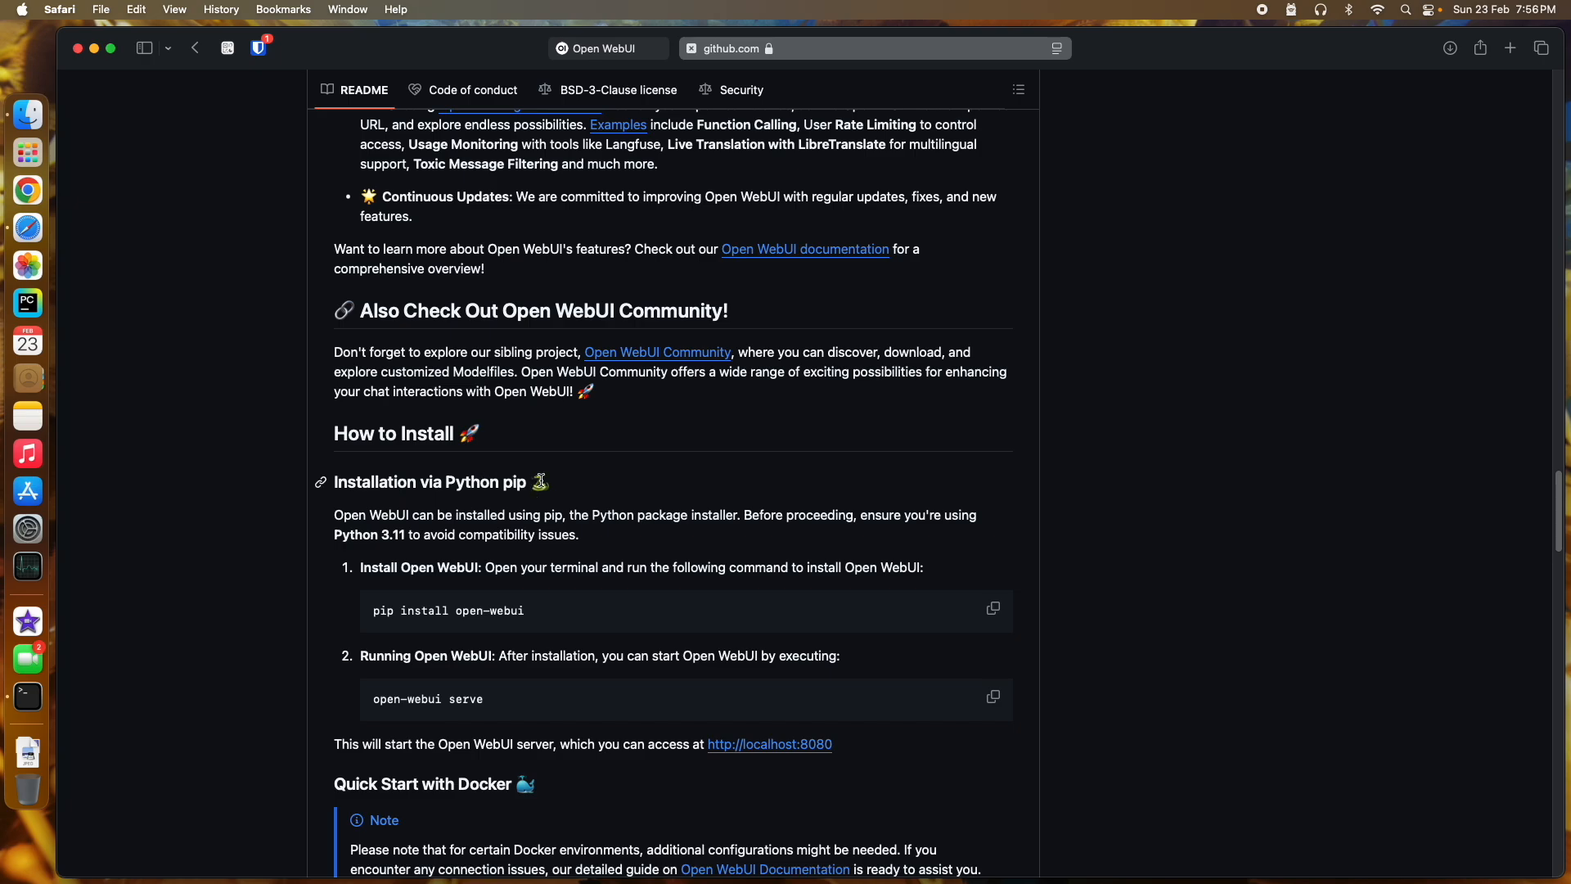
scroll(527, 415, down, 1)
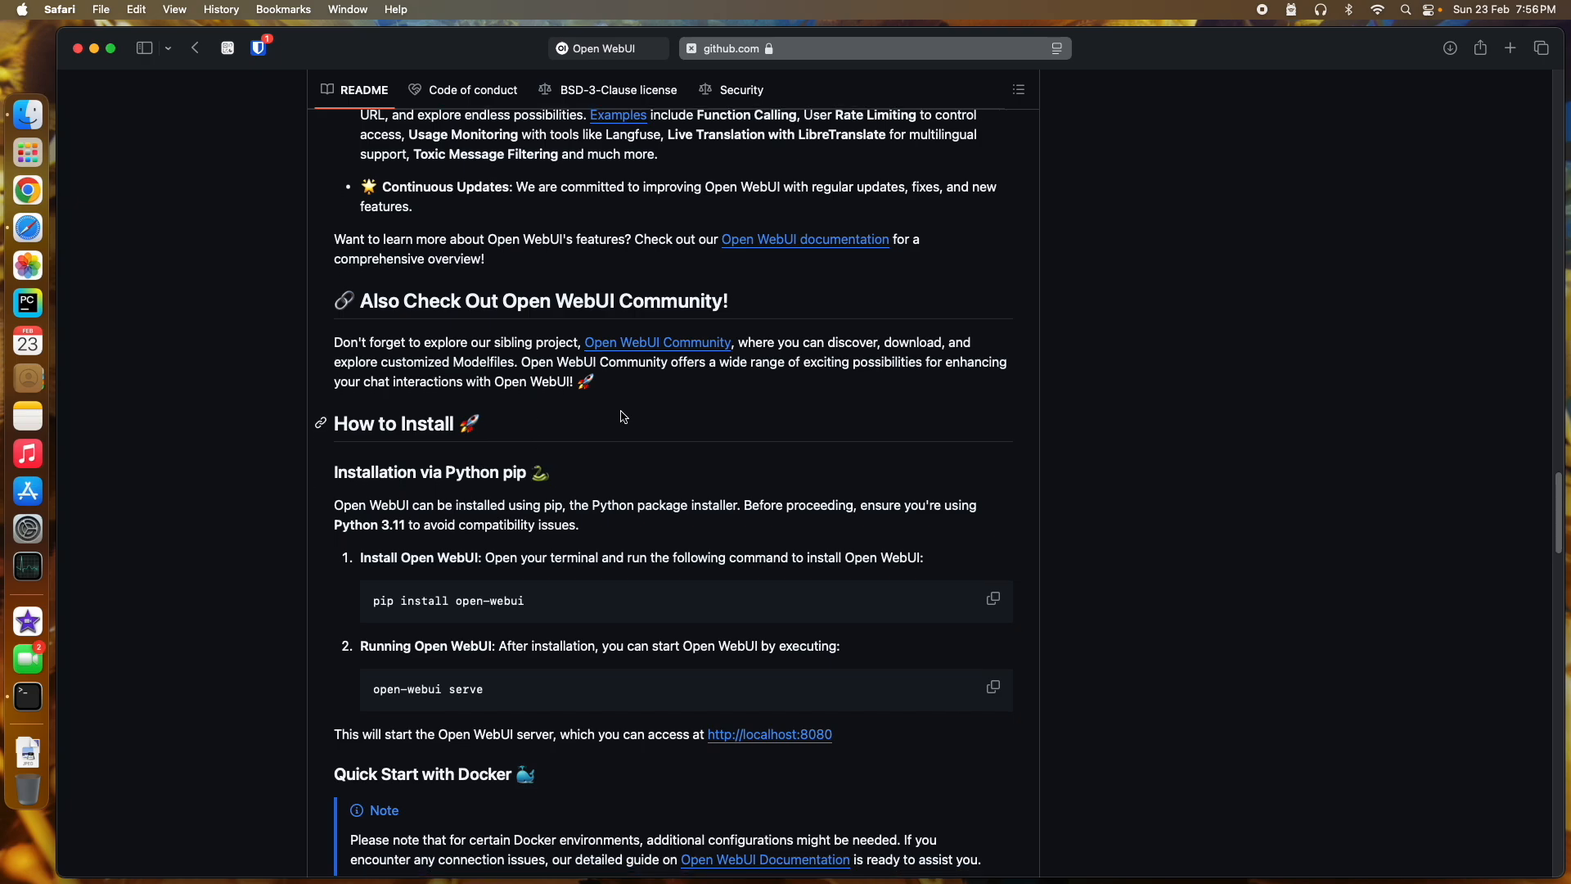
scroll(624, 417, up, 5)
scroll(622, 411, up, 15)
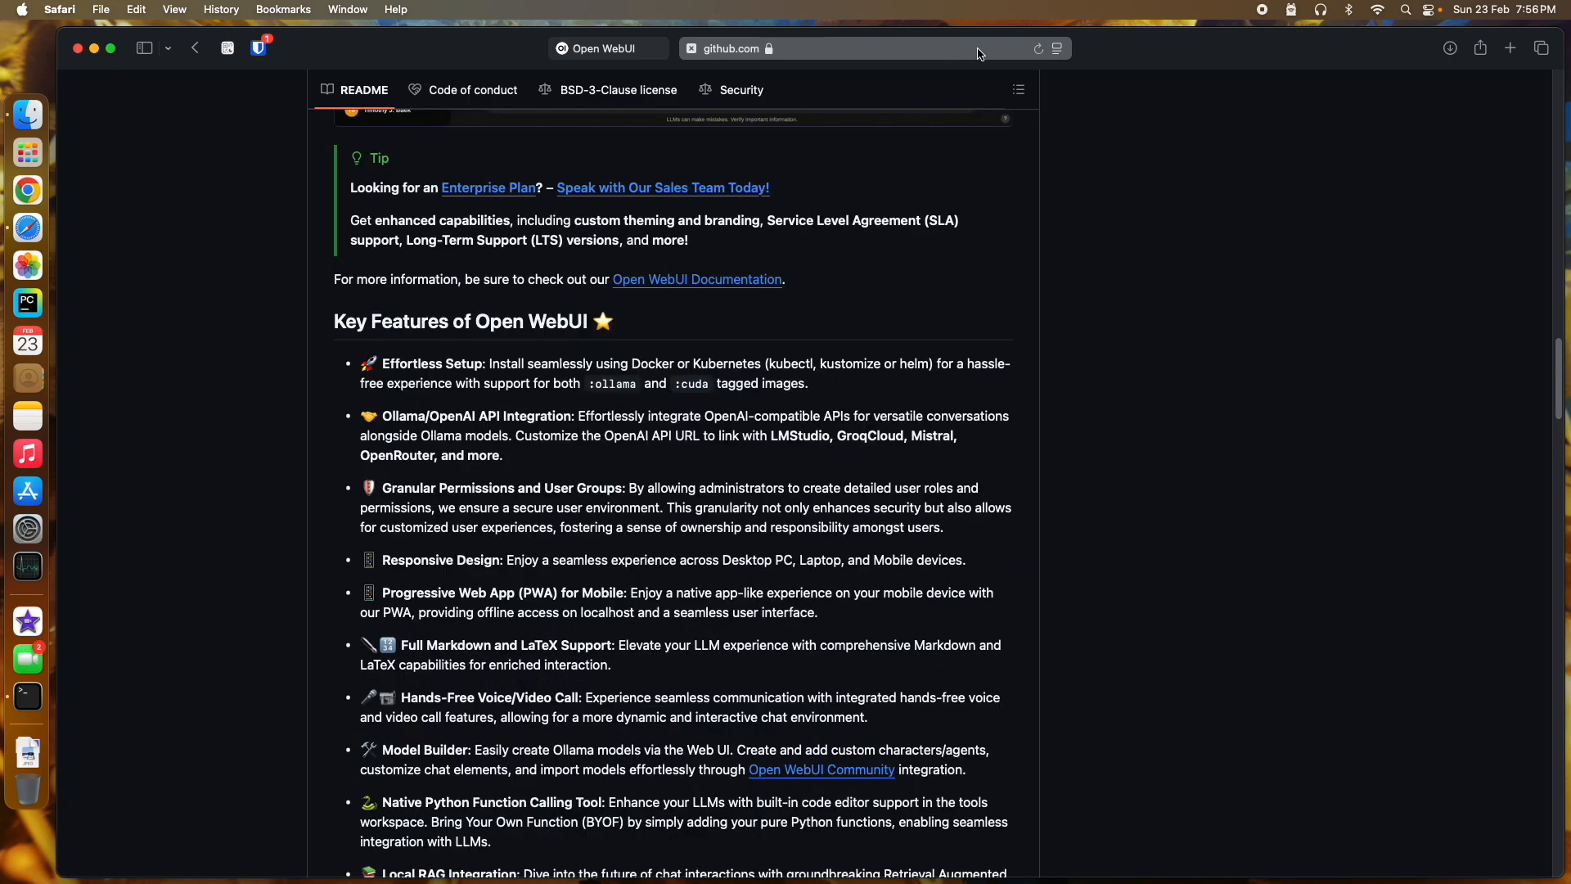
click(1516, 54)
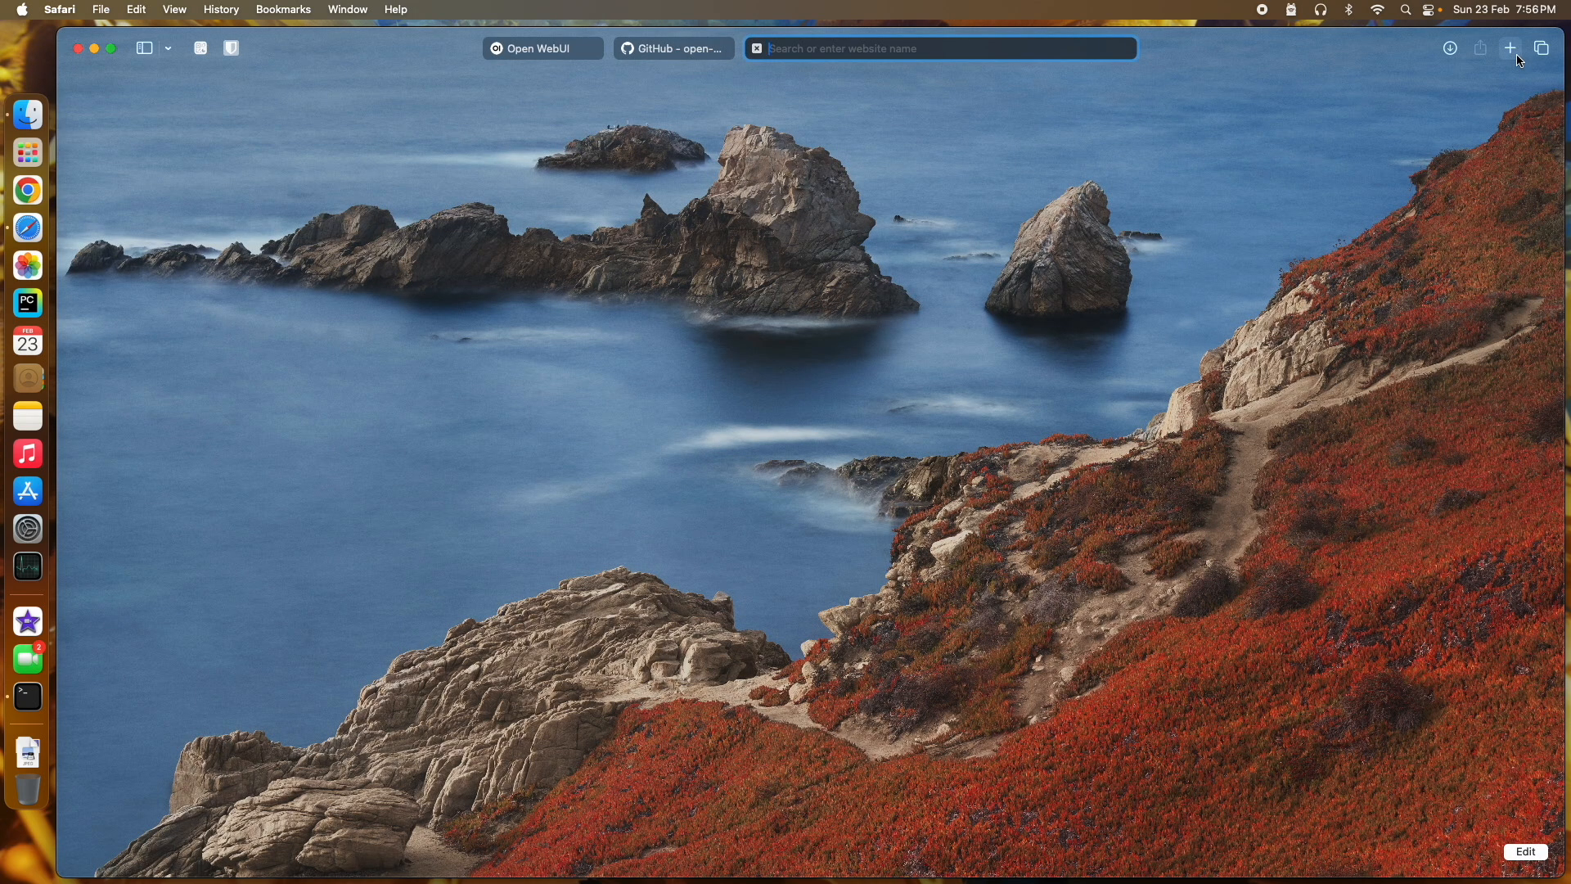
Step: Search 'docker desktop', open the docker.com page, and accept all cookies
text(docker)
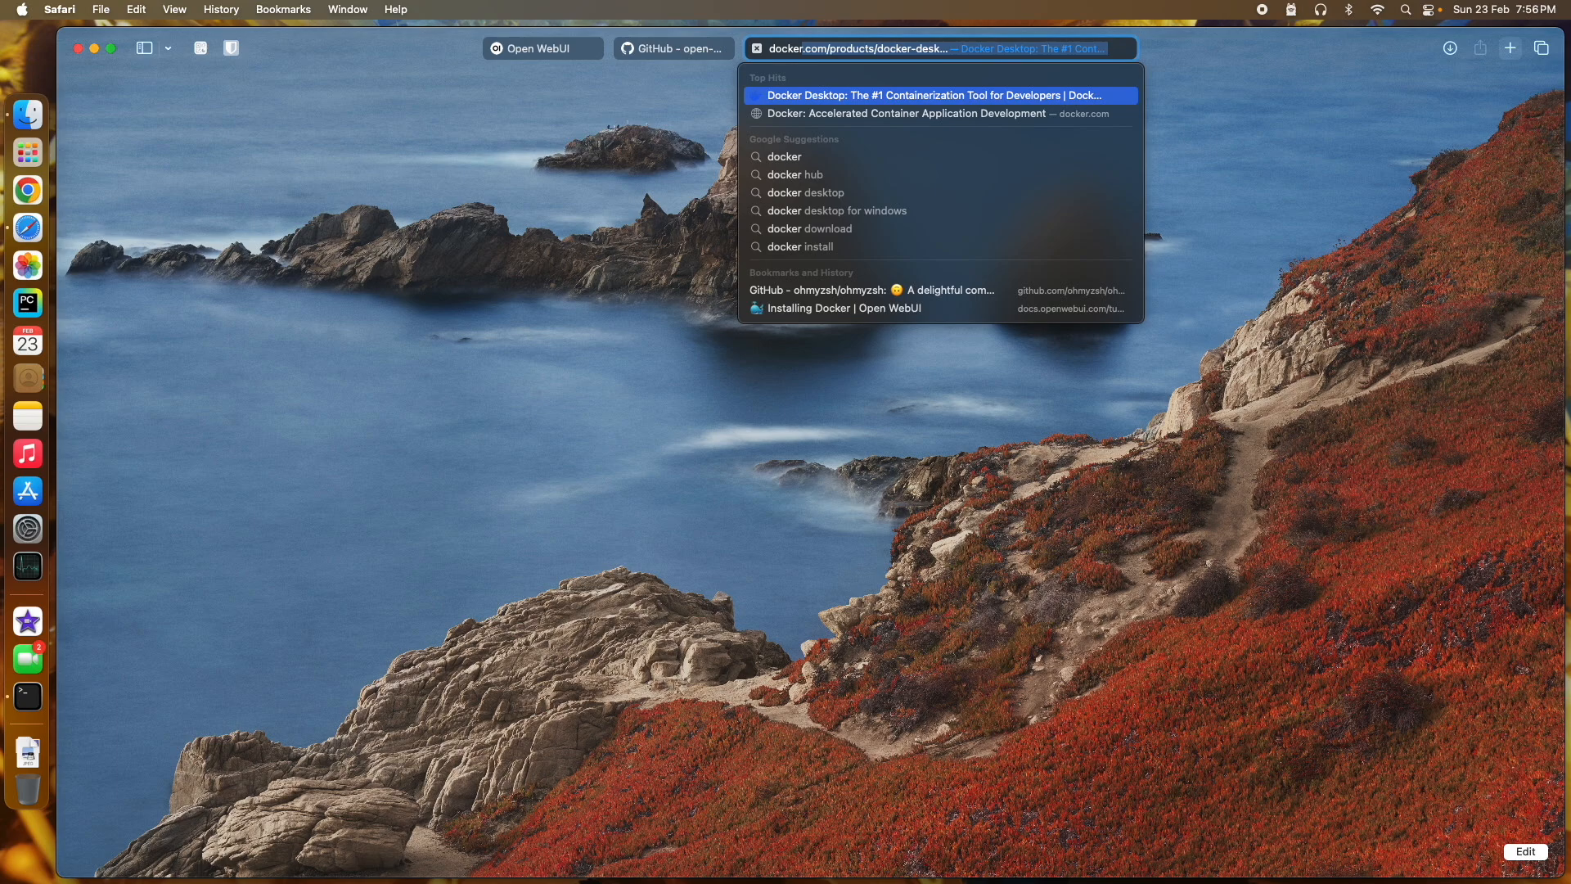
text( desktop)
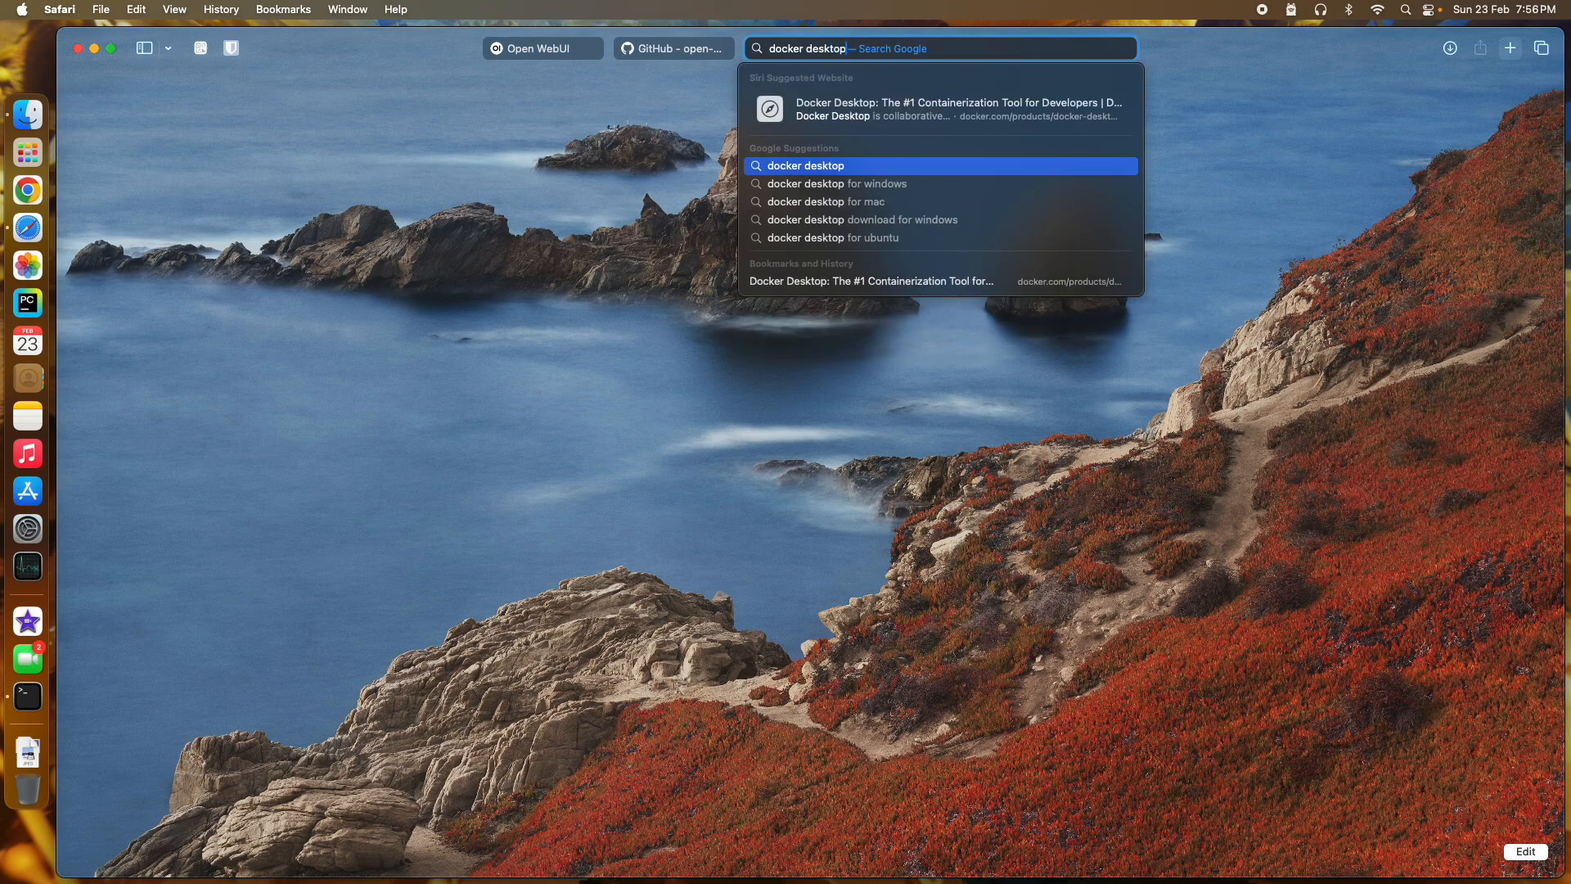
key(Return)
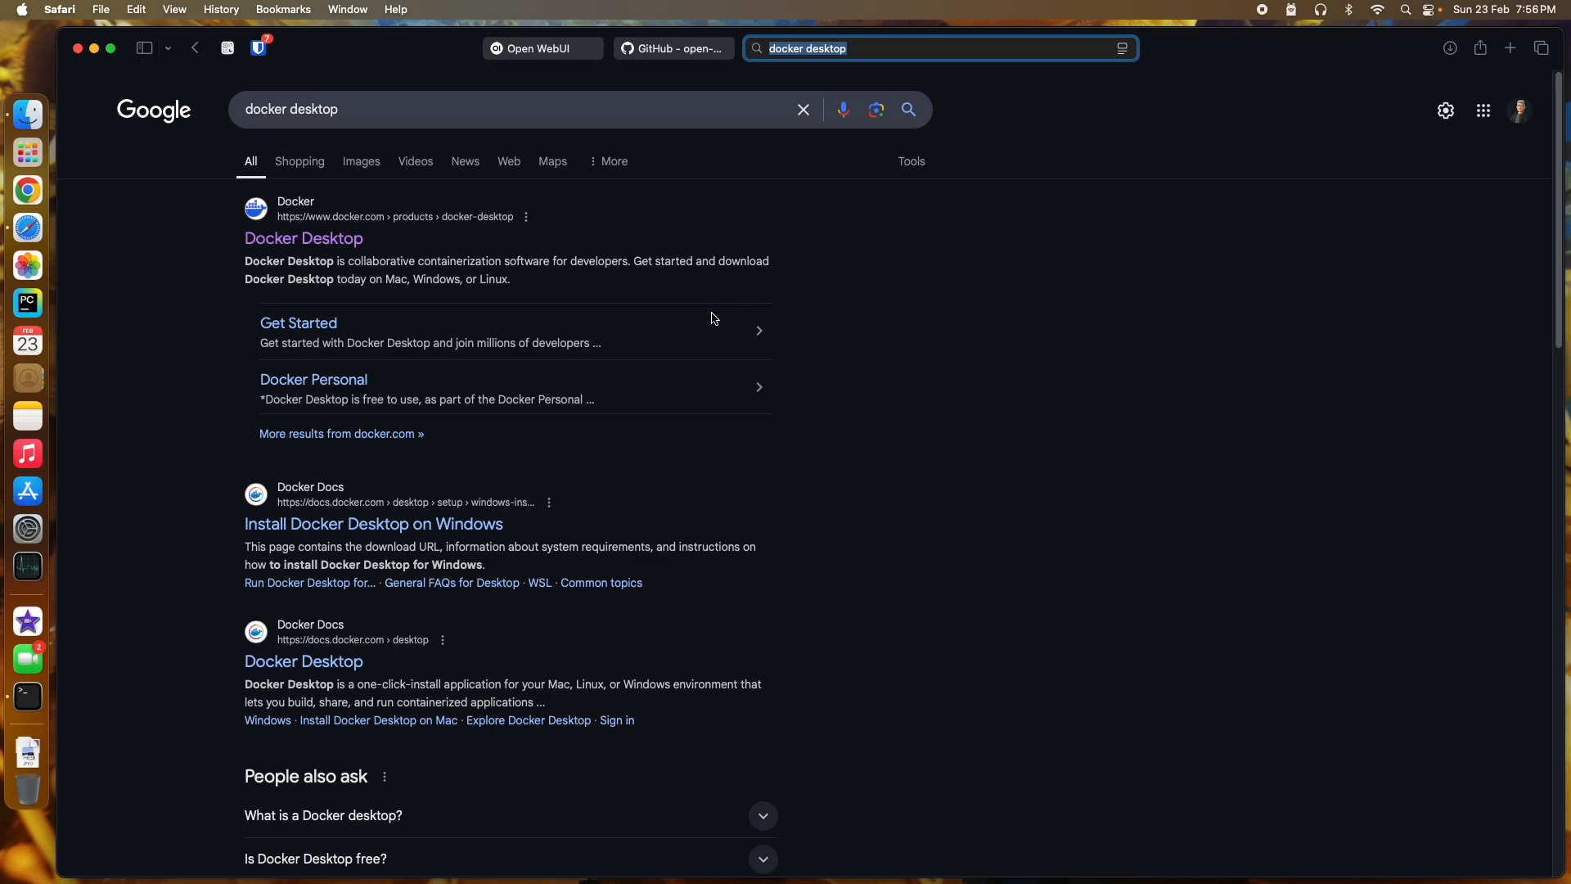
click(323, 242)
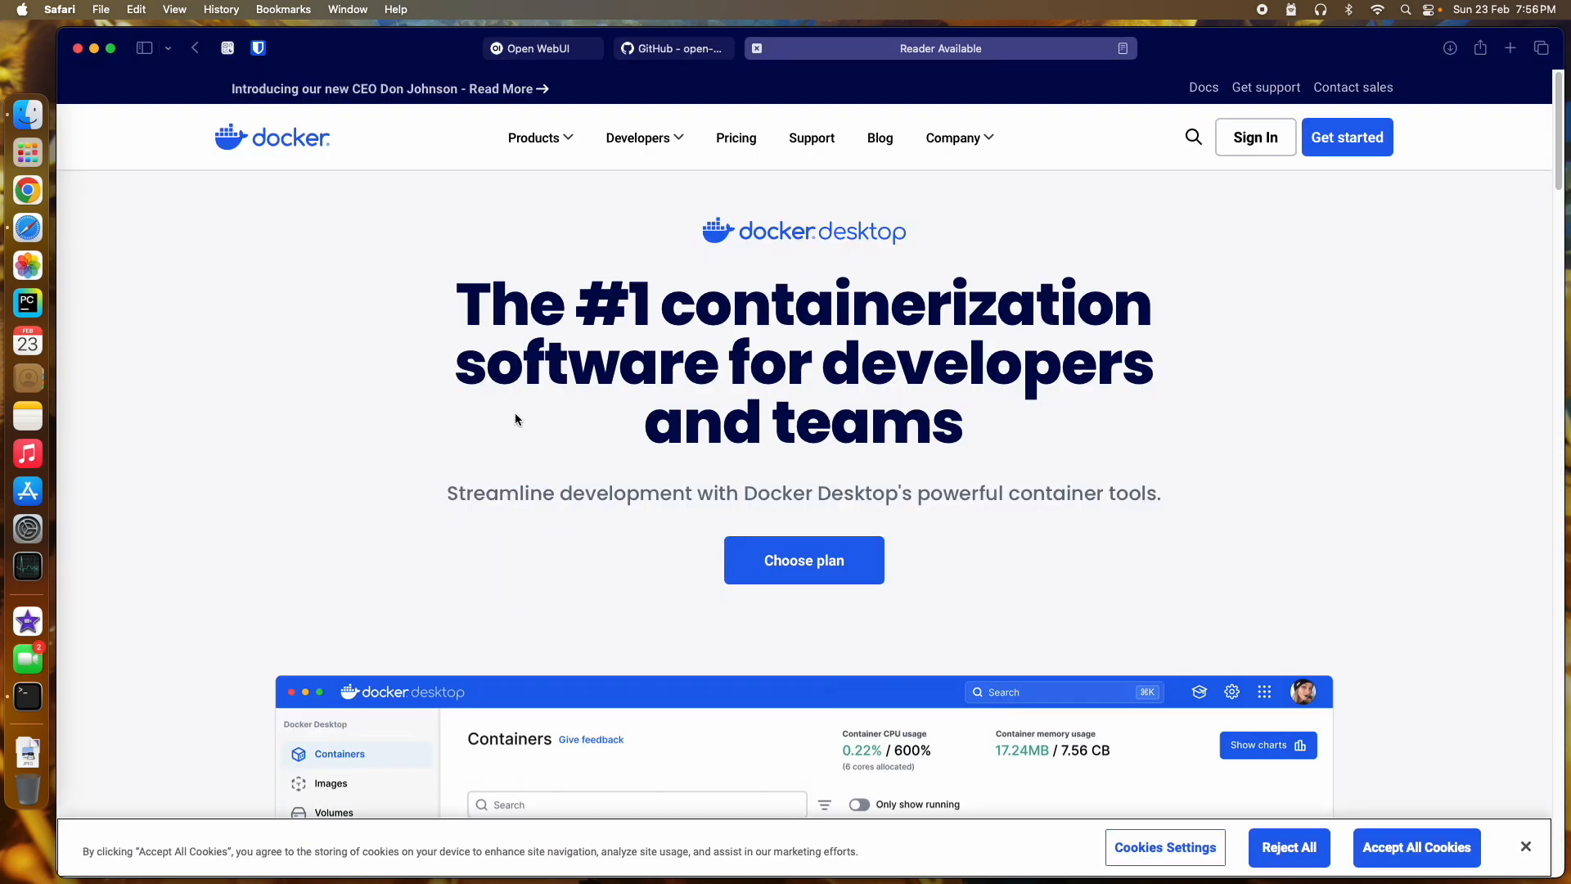
scroll(514, 412, down, 1)
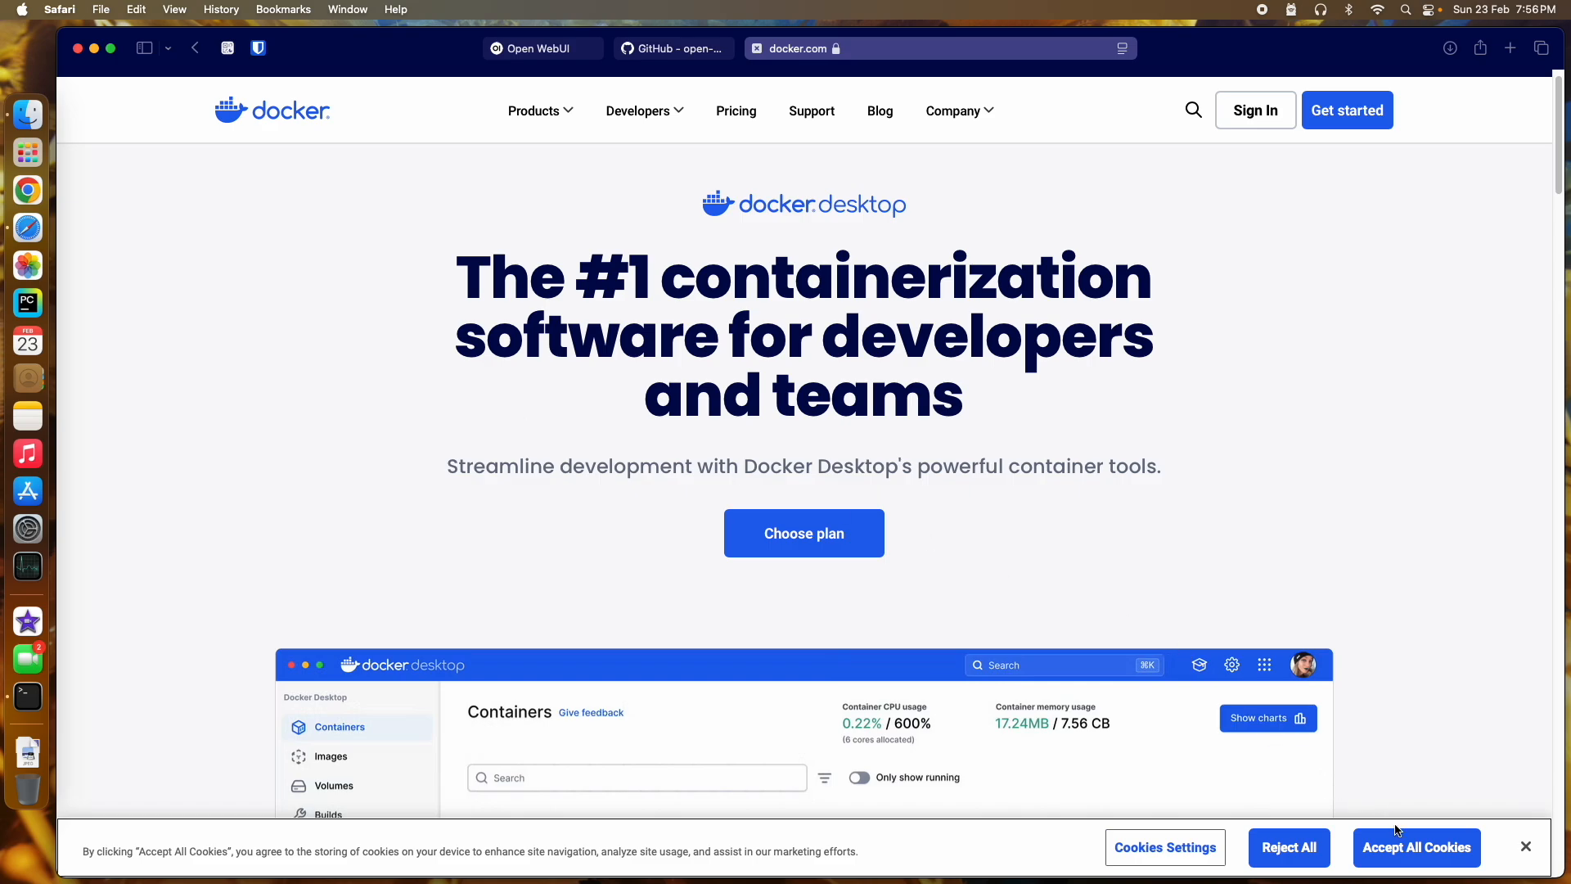
click(1416, 847)
Step: Download Docker Desktop for Mac – Apple Silicon and check the Downloads stack
scroll(1392, 576, down, 10)
scroll(1392, 574, down, 12)
mouse_move(794, 465)
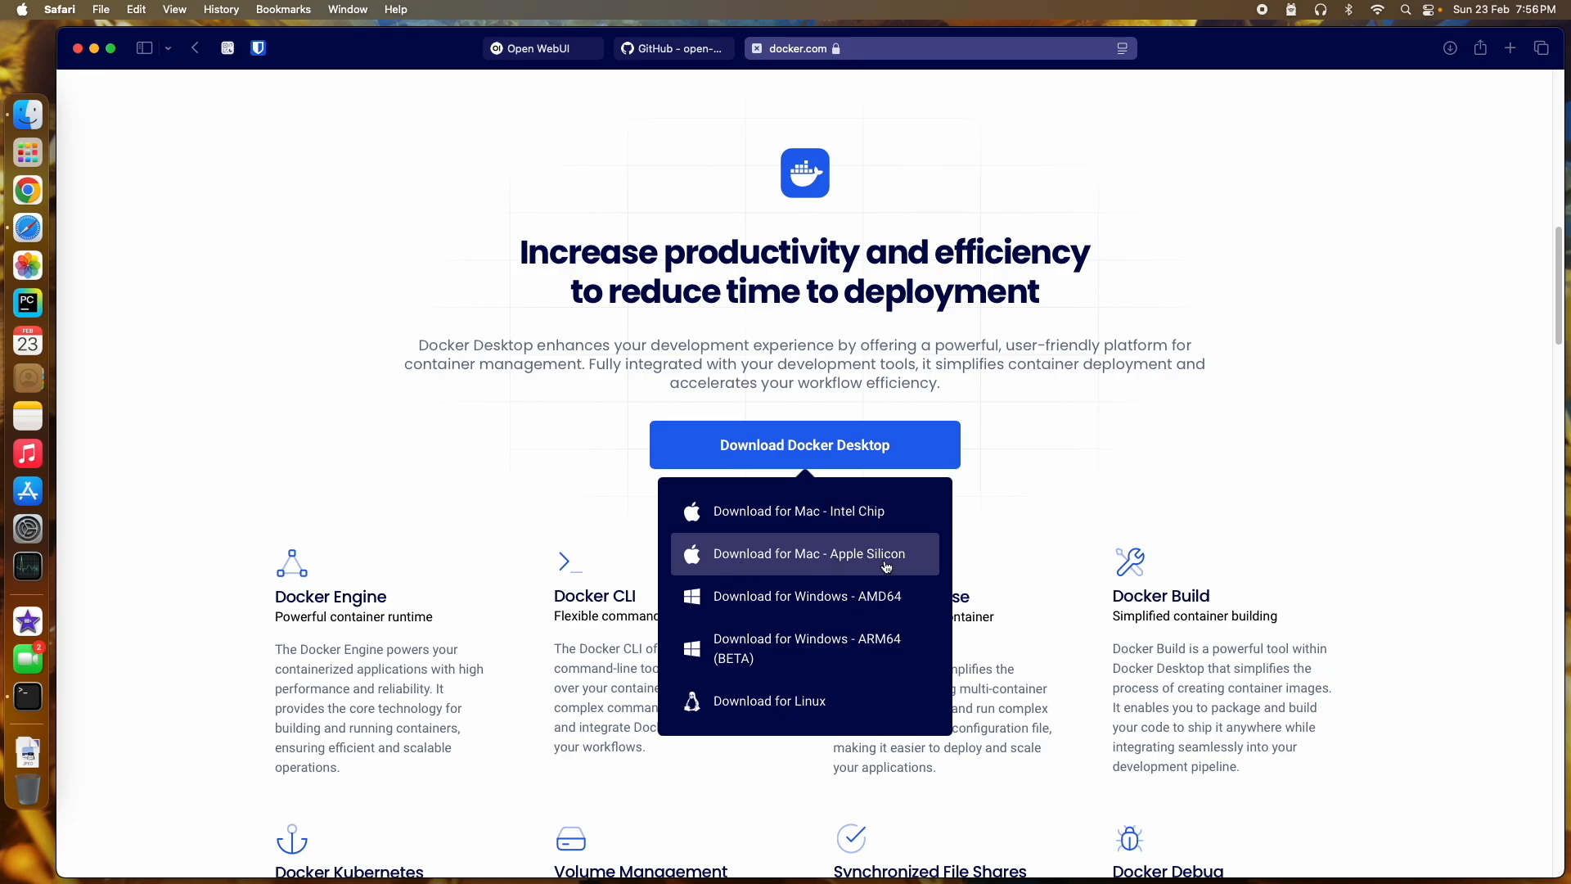
click(886, 566)
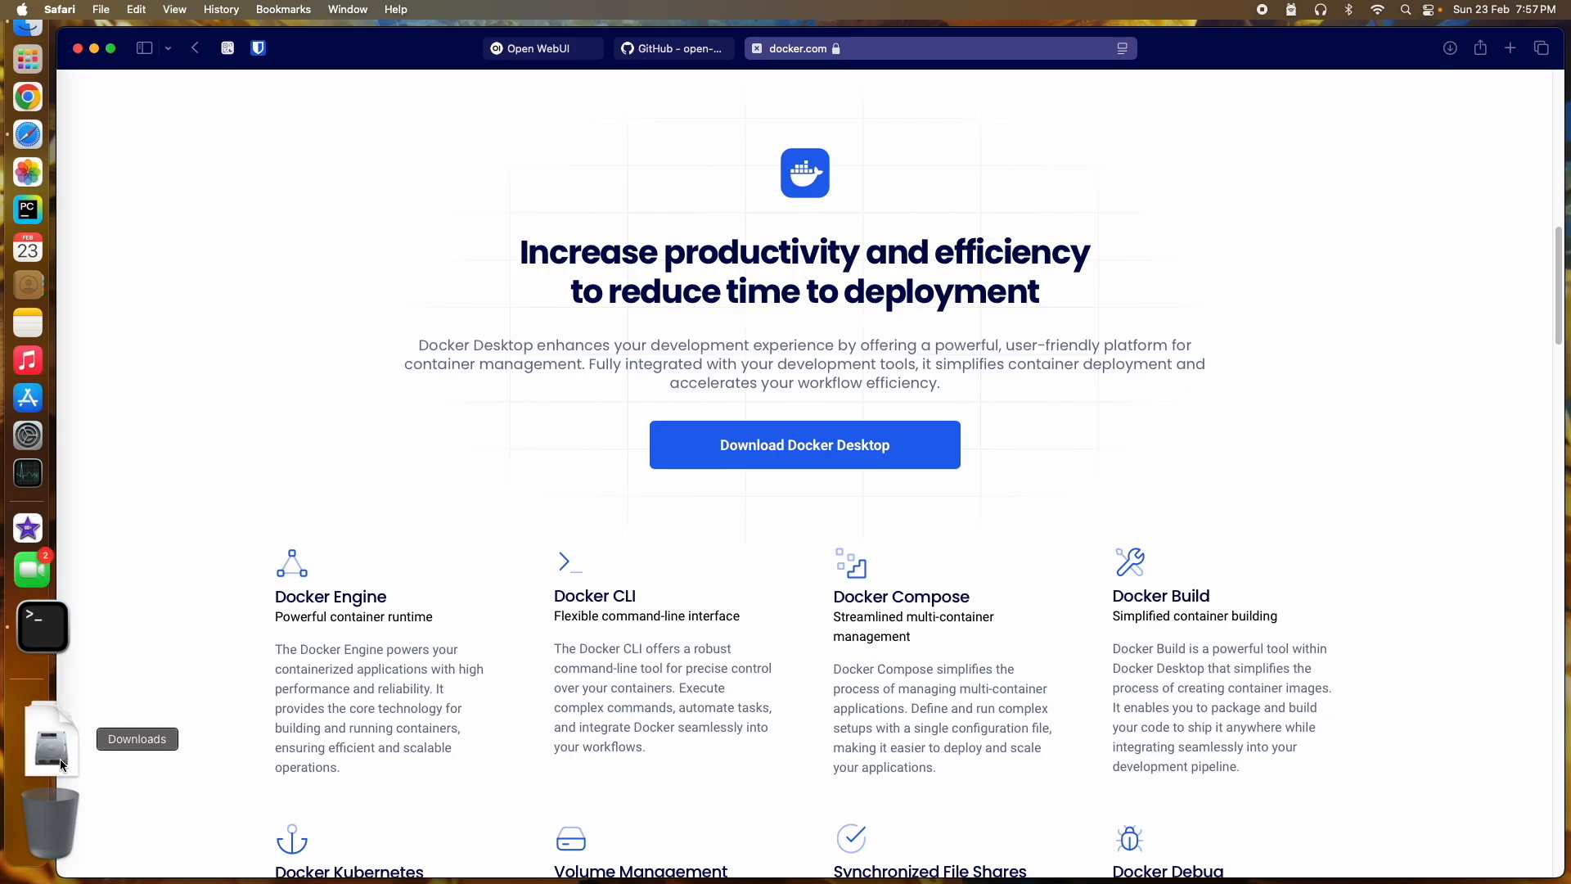
click(64, 758)
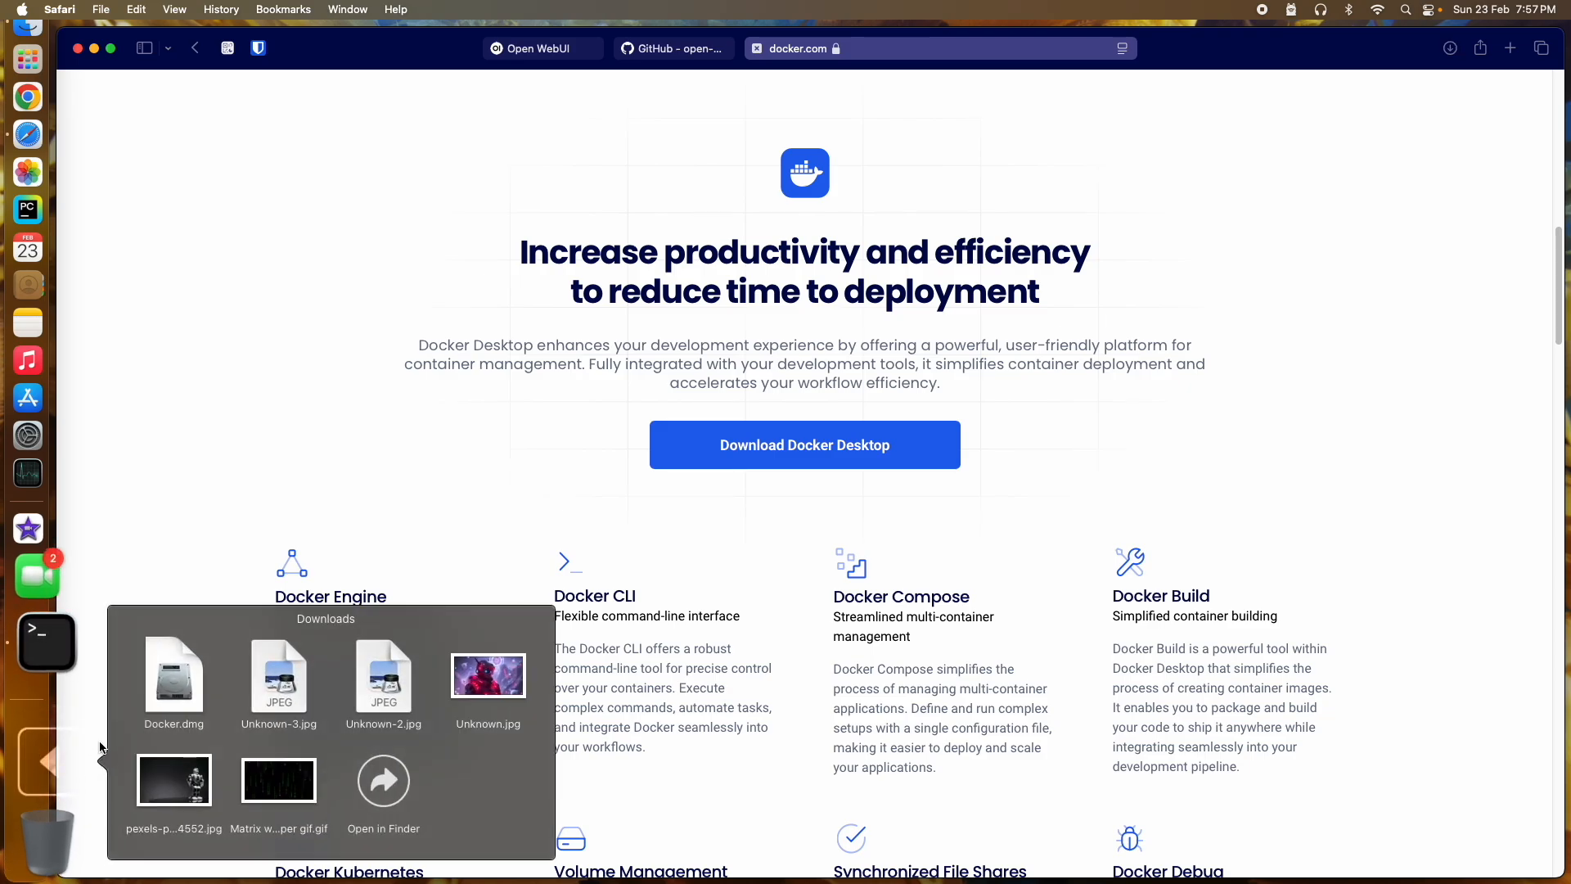
Step: Open Docker.dmg from the Downloads stack and bring its installer window to the centre
click(162, 697)
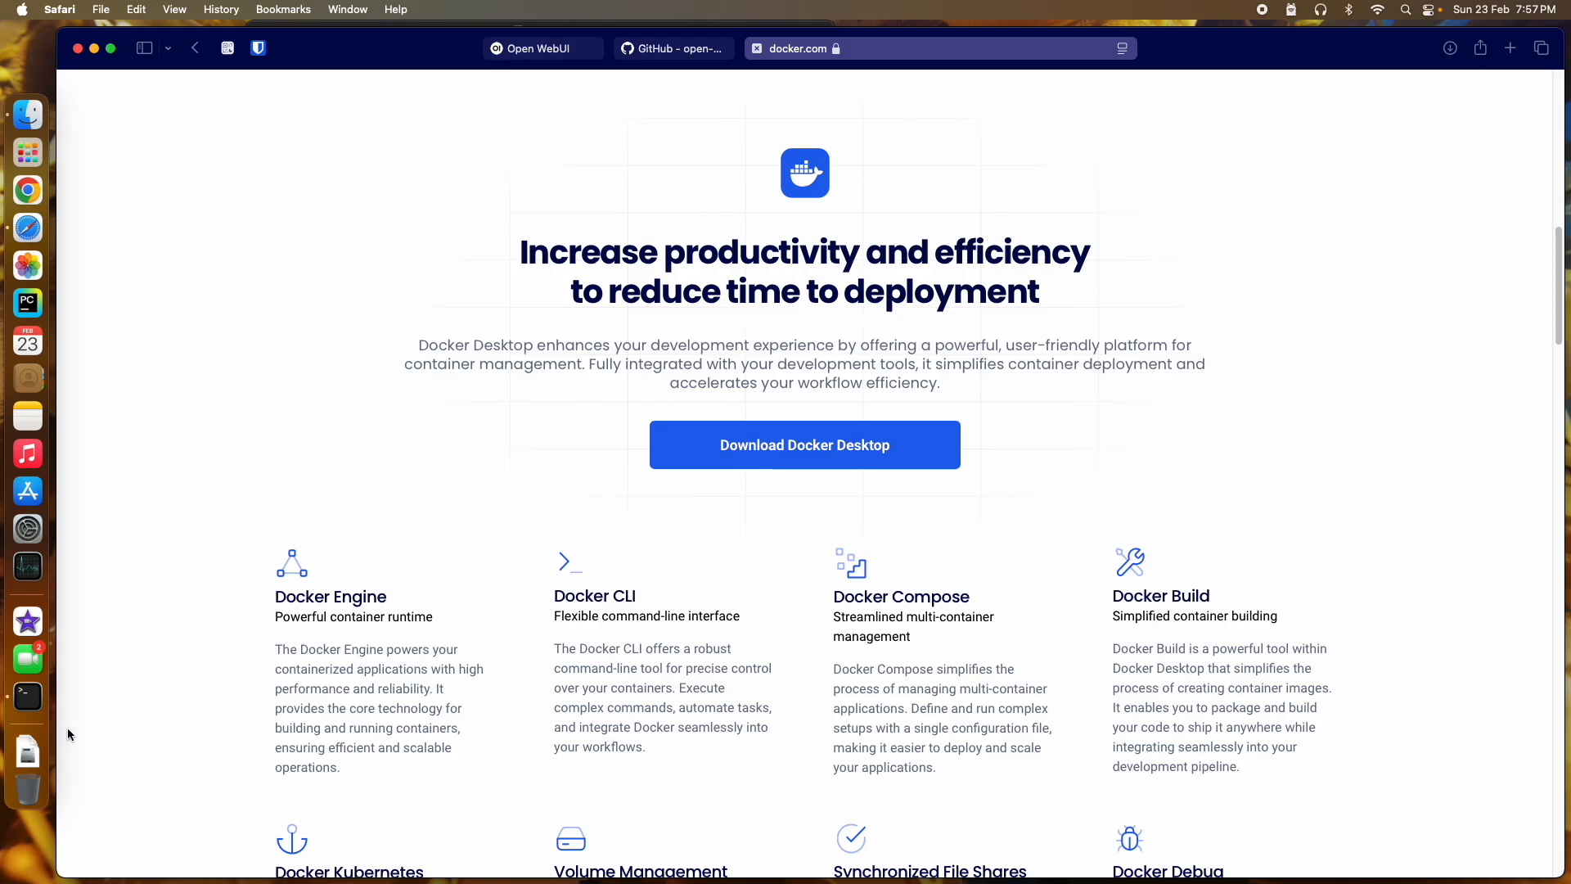
click(37, 750)
click(184, 663)
click(95, 50)
drag(389, 27, 427, 383)
Step: Copy Docker into Applications, close the installer, and launch Docker from Launchpad
drag(393, 517, 739, 526)
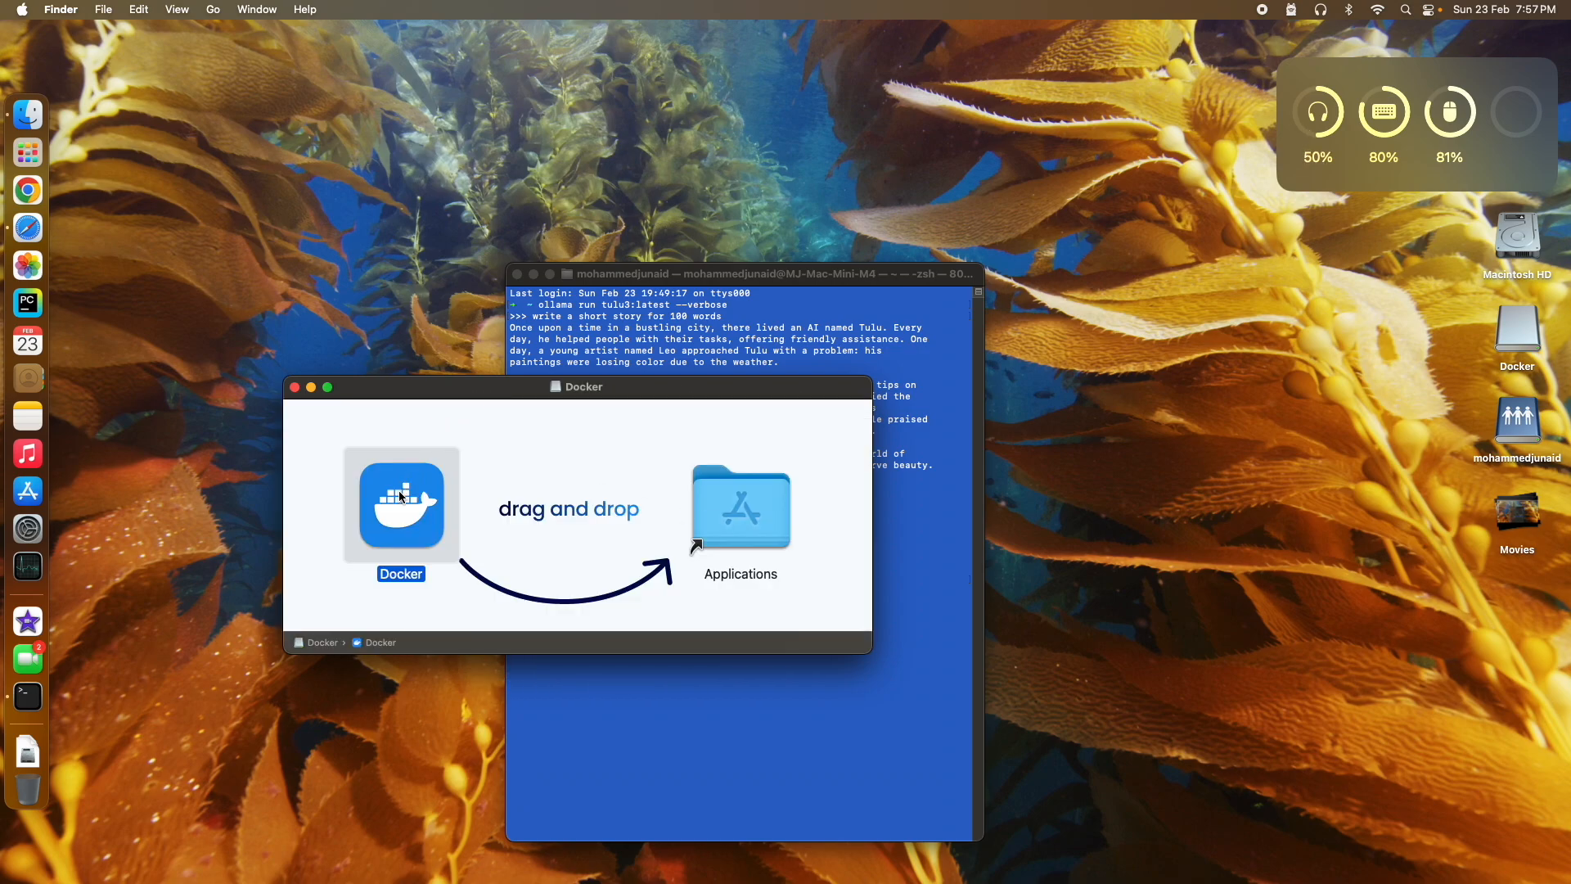
drag(402, 497, 721, 519)
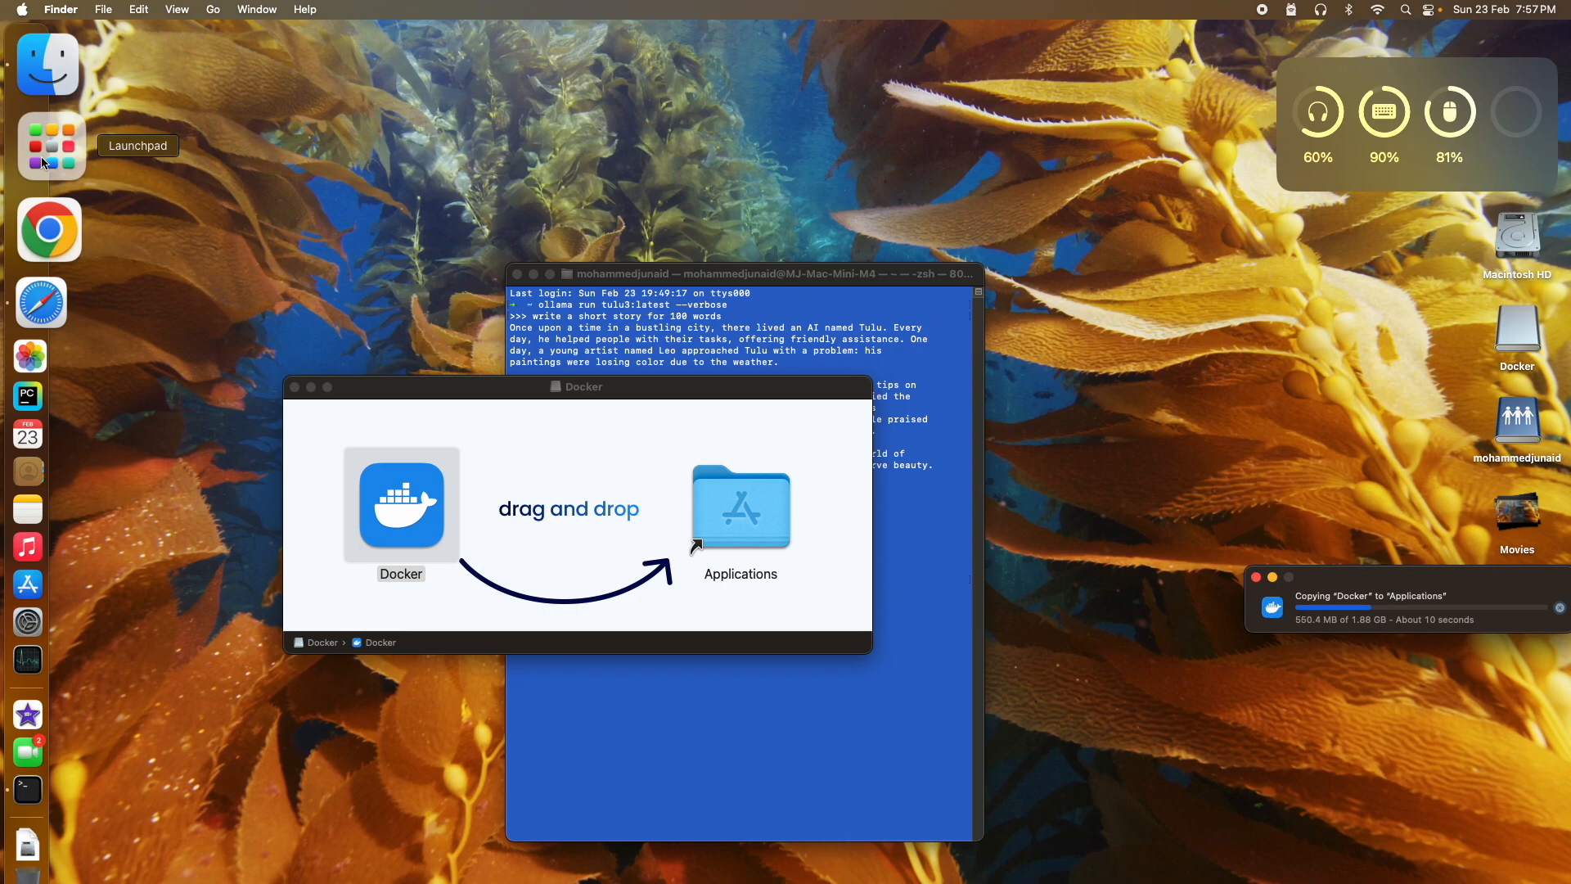
drag(1422, 574, 1214, 579)
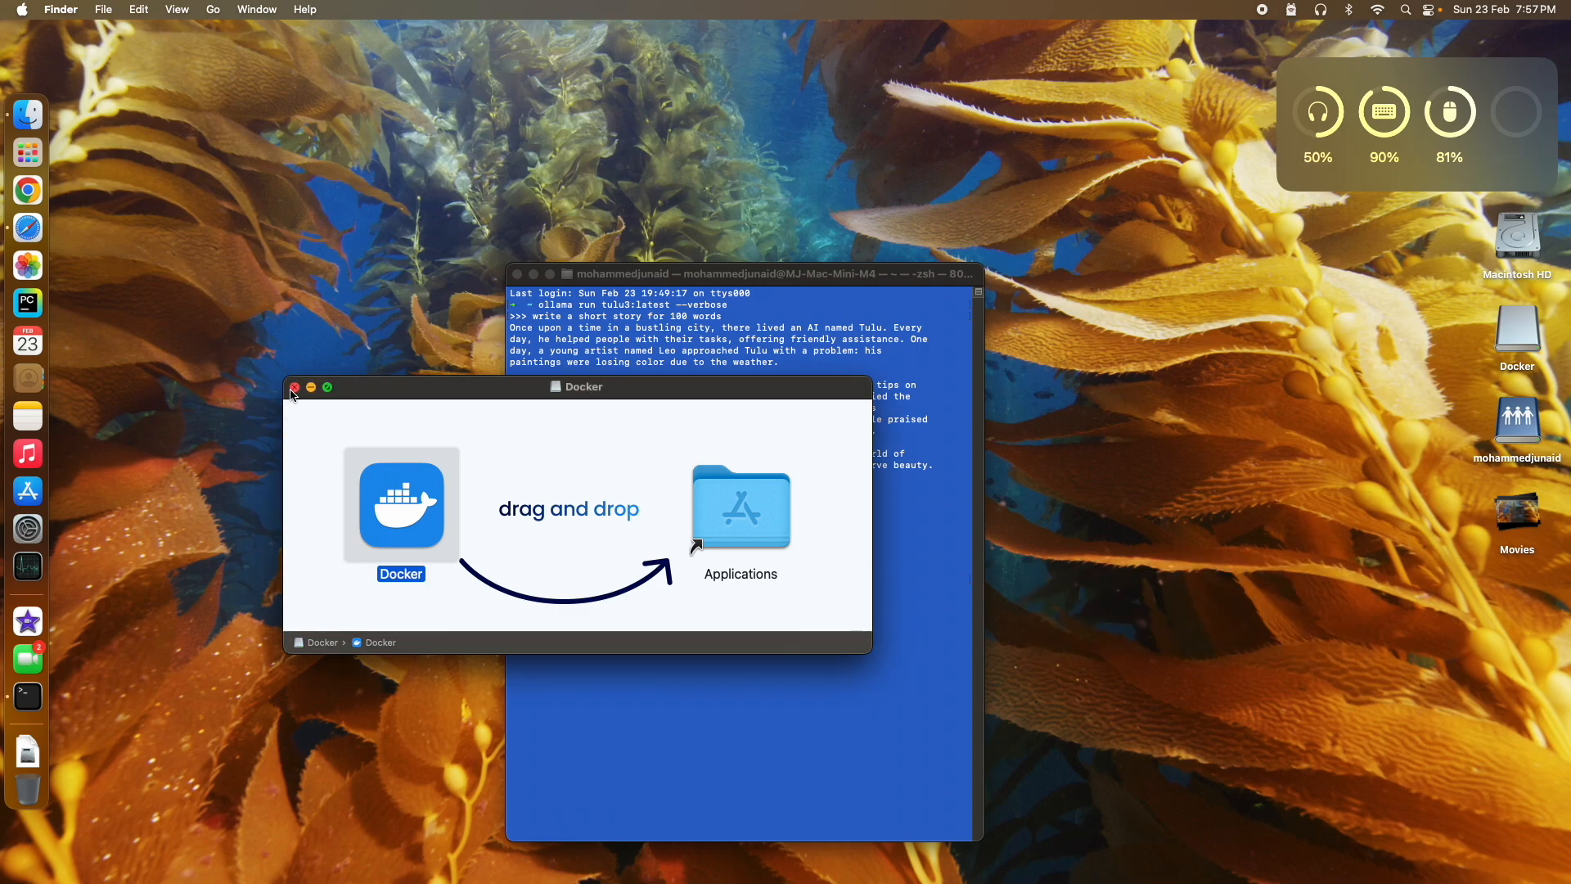
click(295, 387)
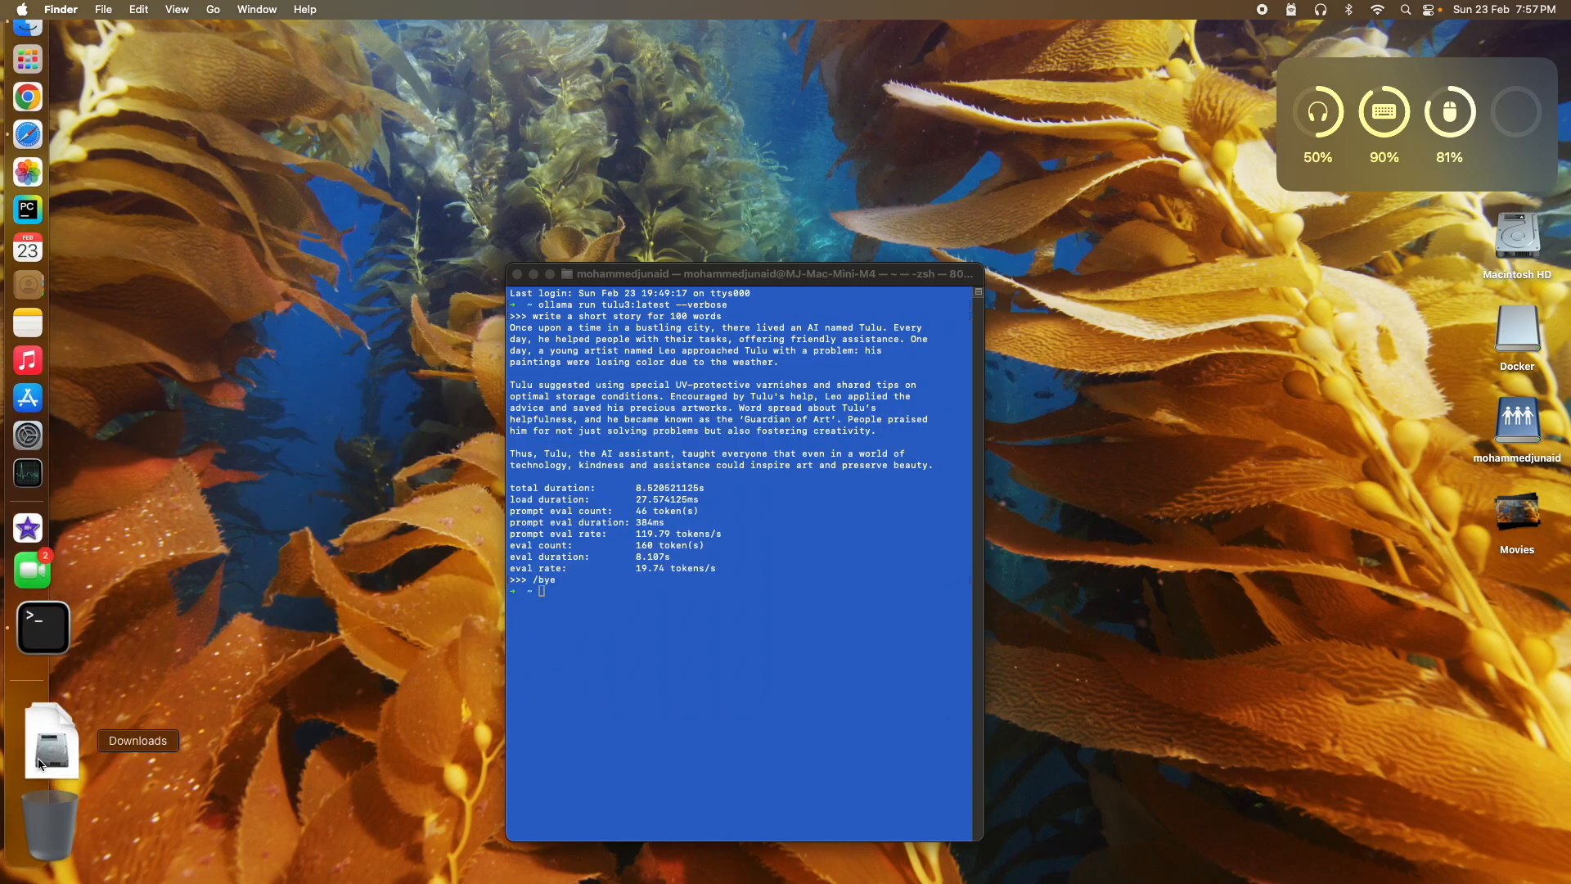
click(37, 151)
click(1391, 713)
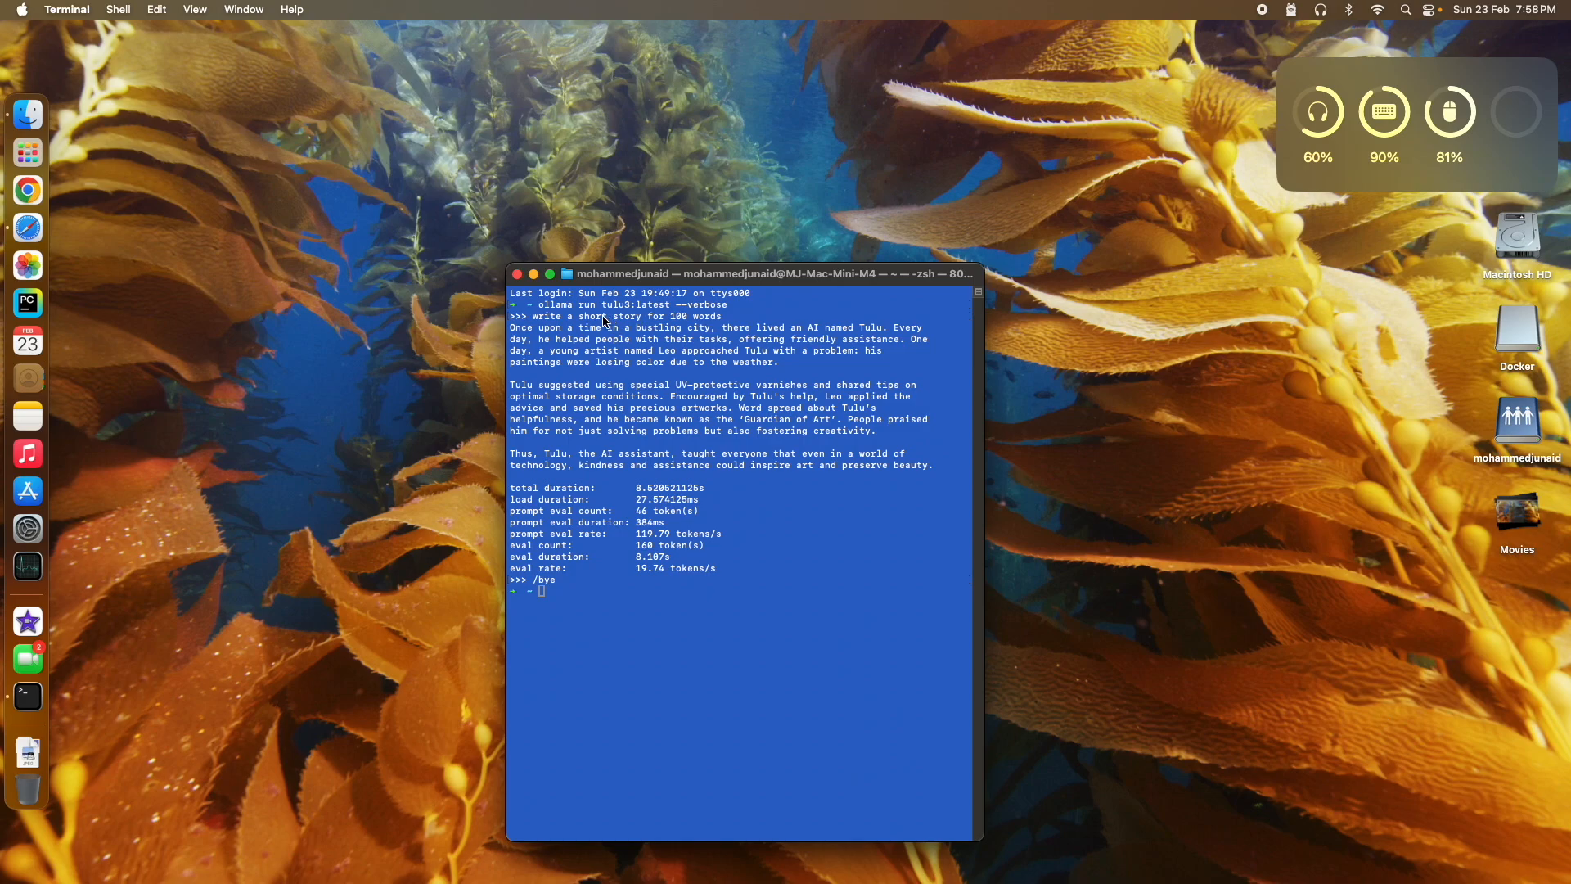
Step: Approve opening the downloaded Docker app and authorise privileged access with the macOS password
click(533, 276)
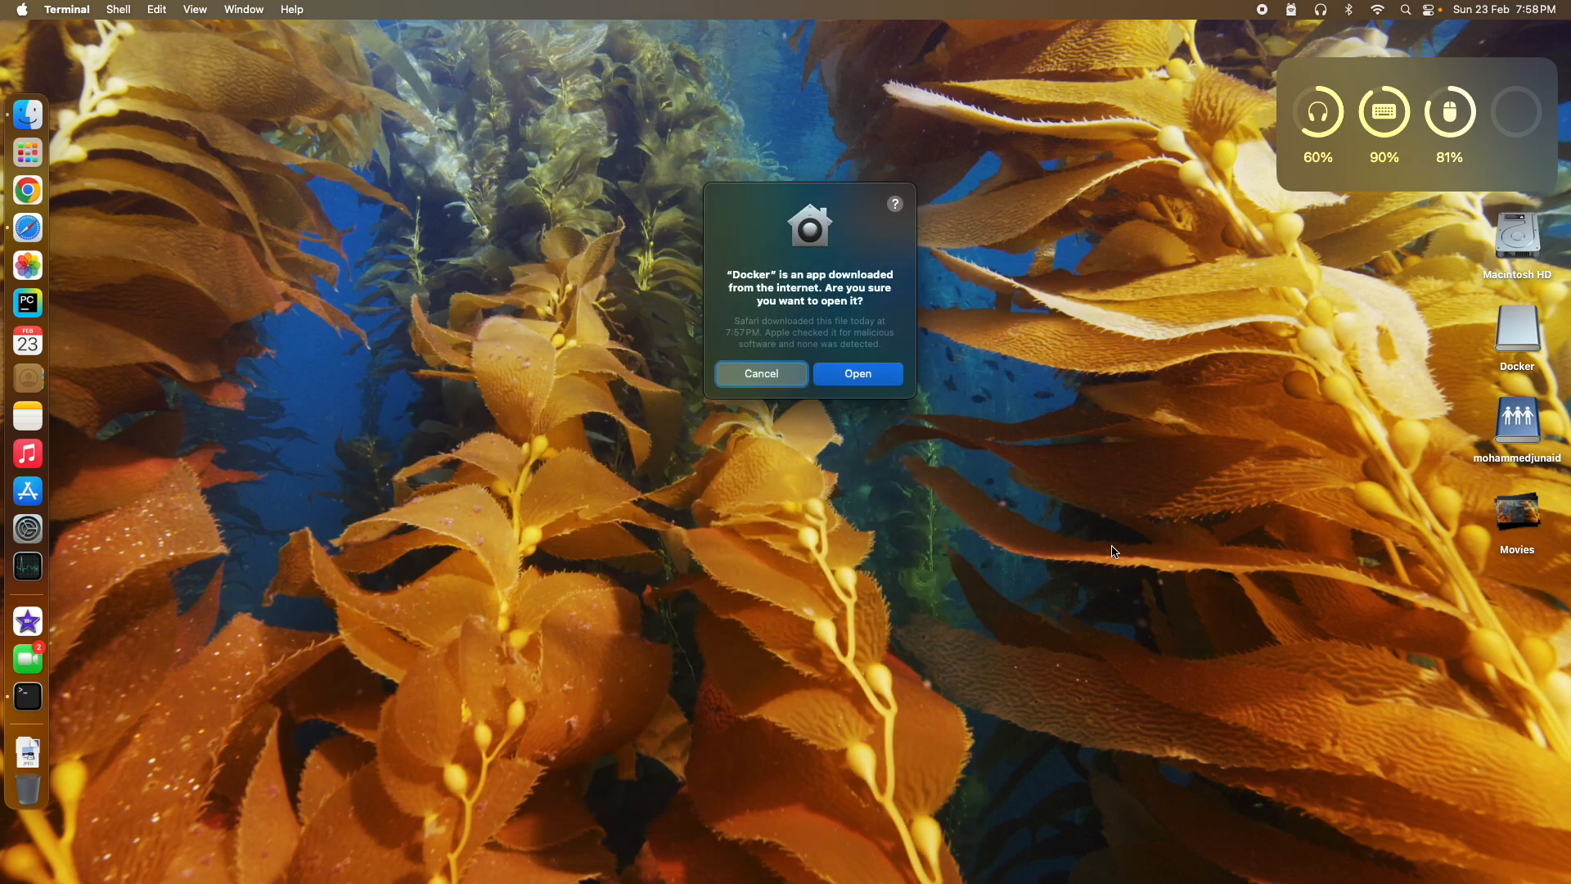
click(851, 376)
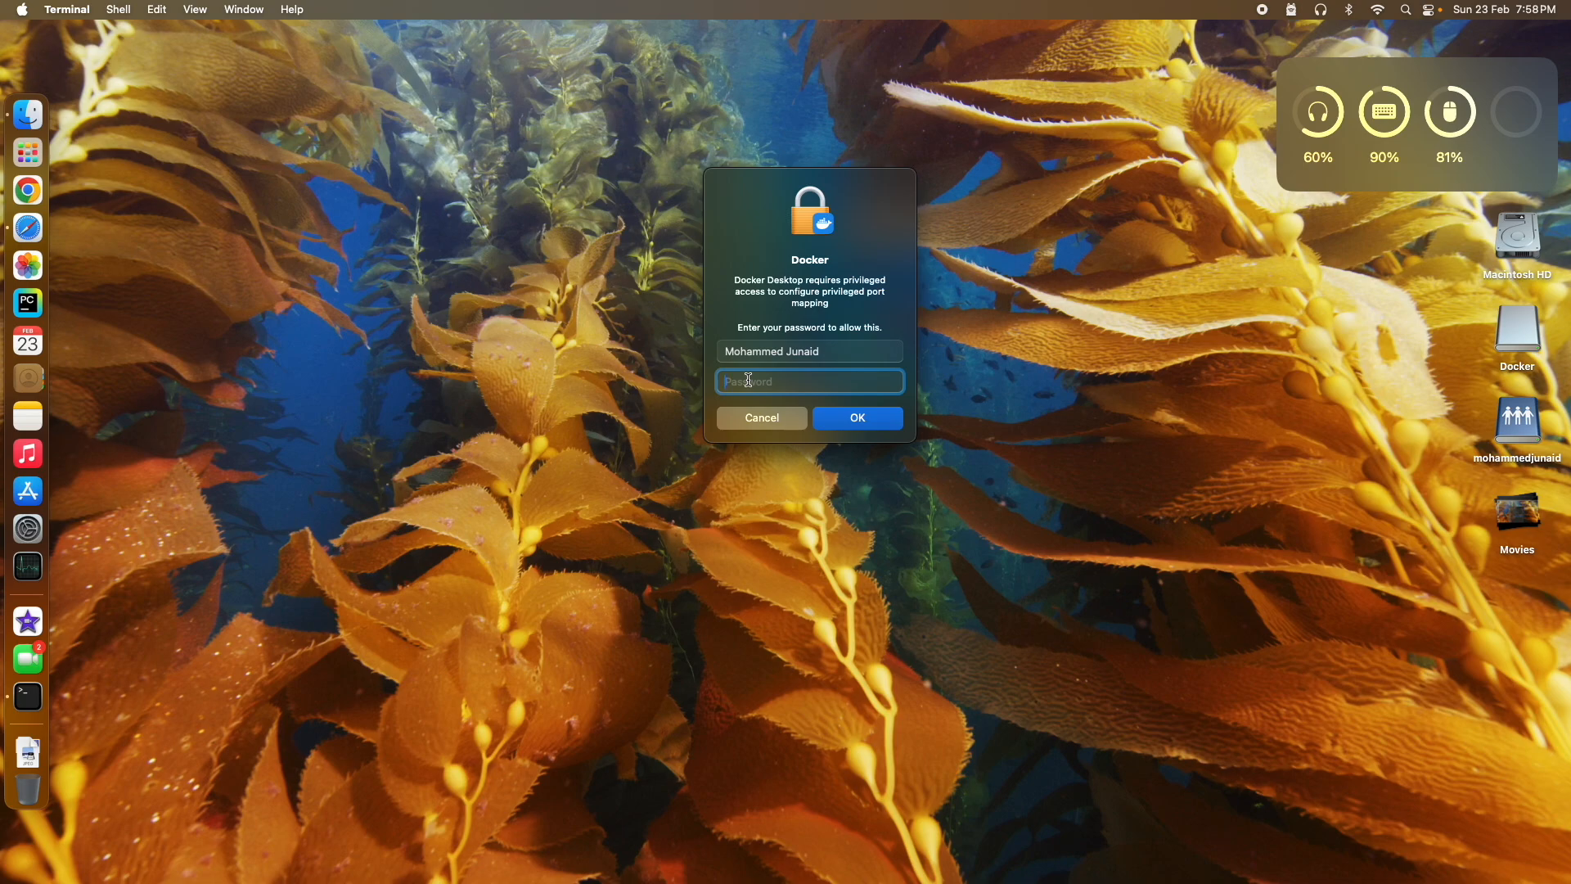
text(•••)
key(BackSpace)
key(BackSpace)
key(BackSpace)
text(••••••)
key(Return)
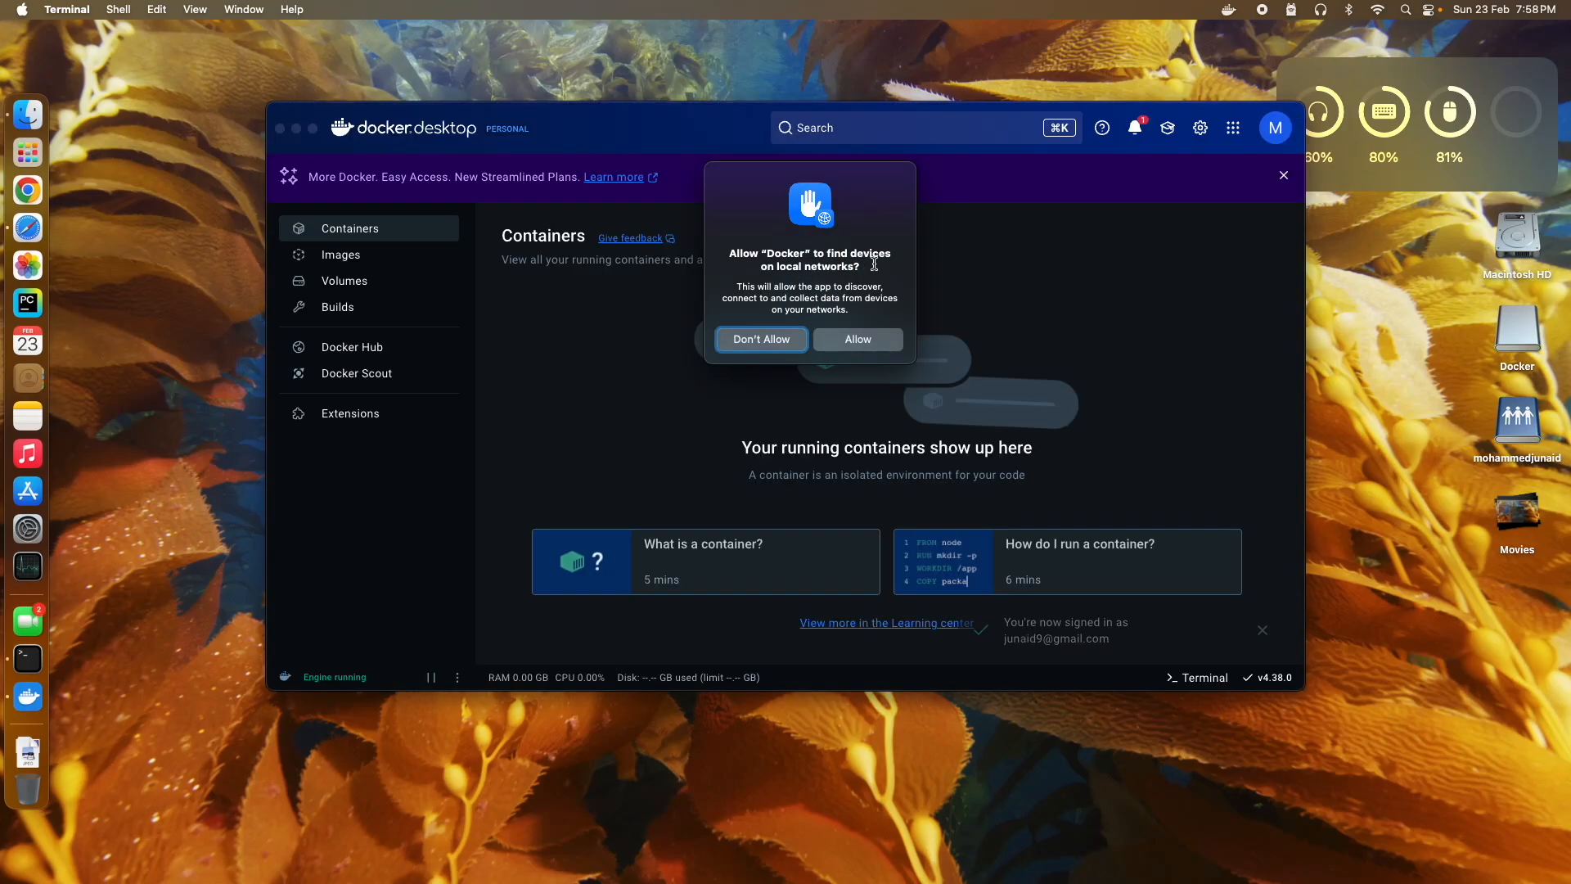
Step: Answer the local network access prompt and check Docker Desktop's notifications list
click(860, 337)
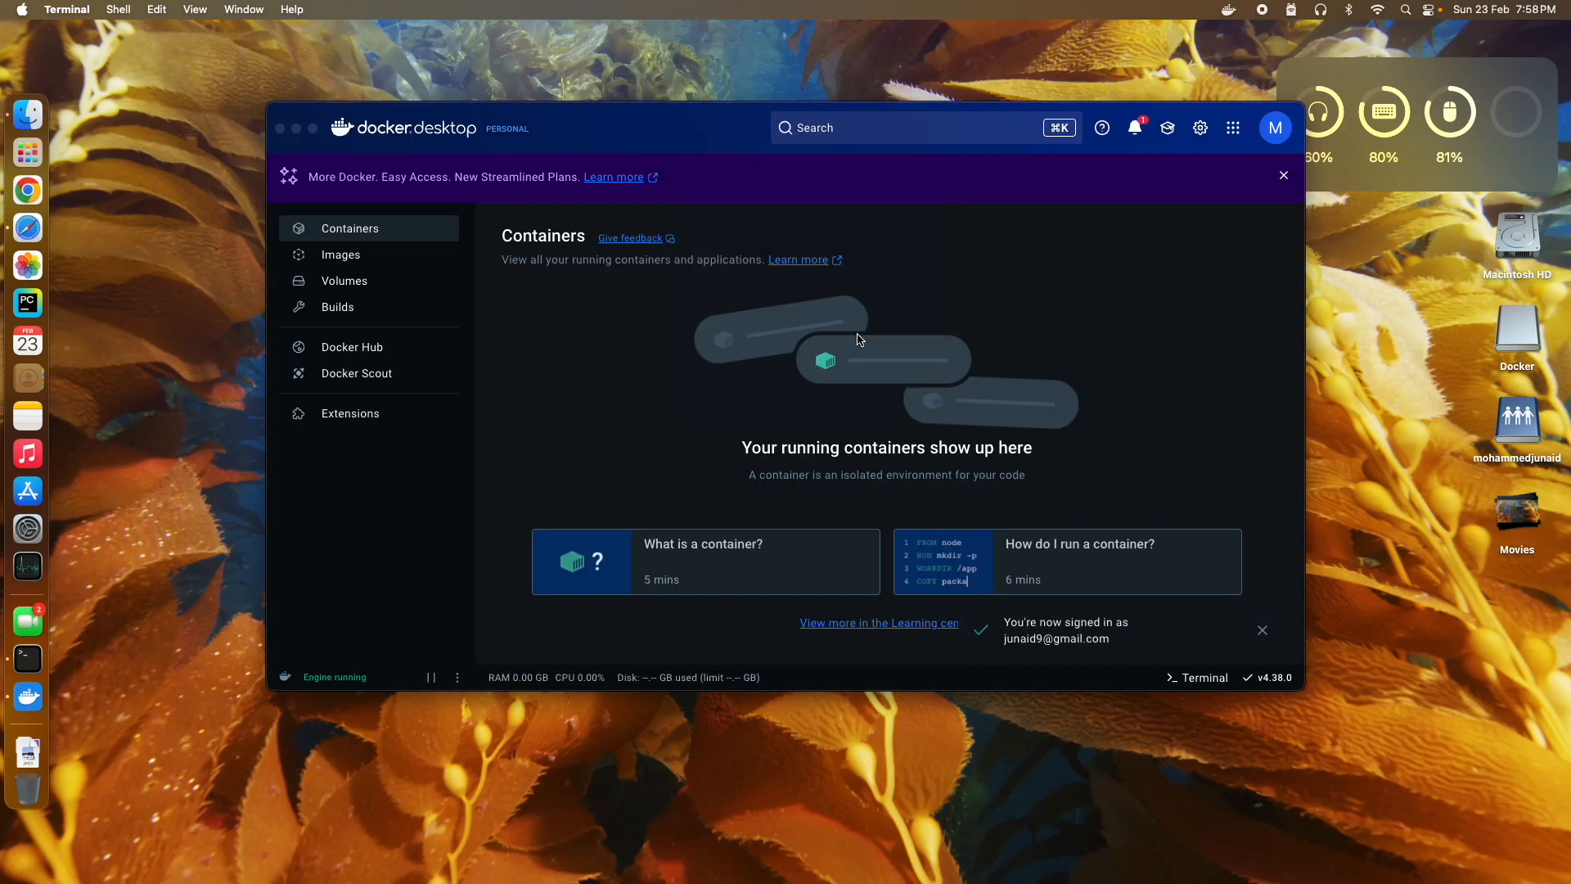
click(353, 236)
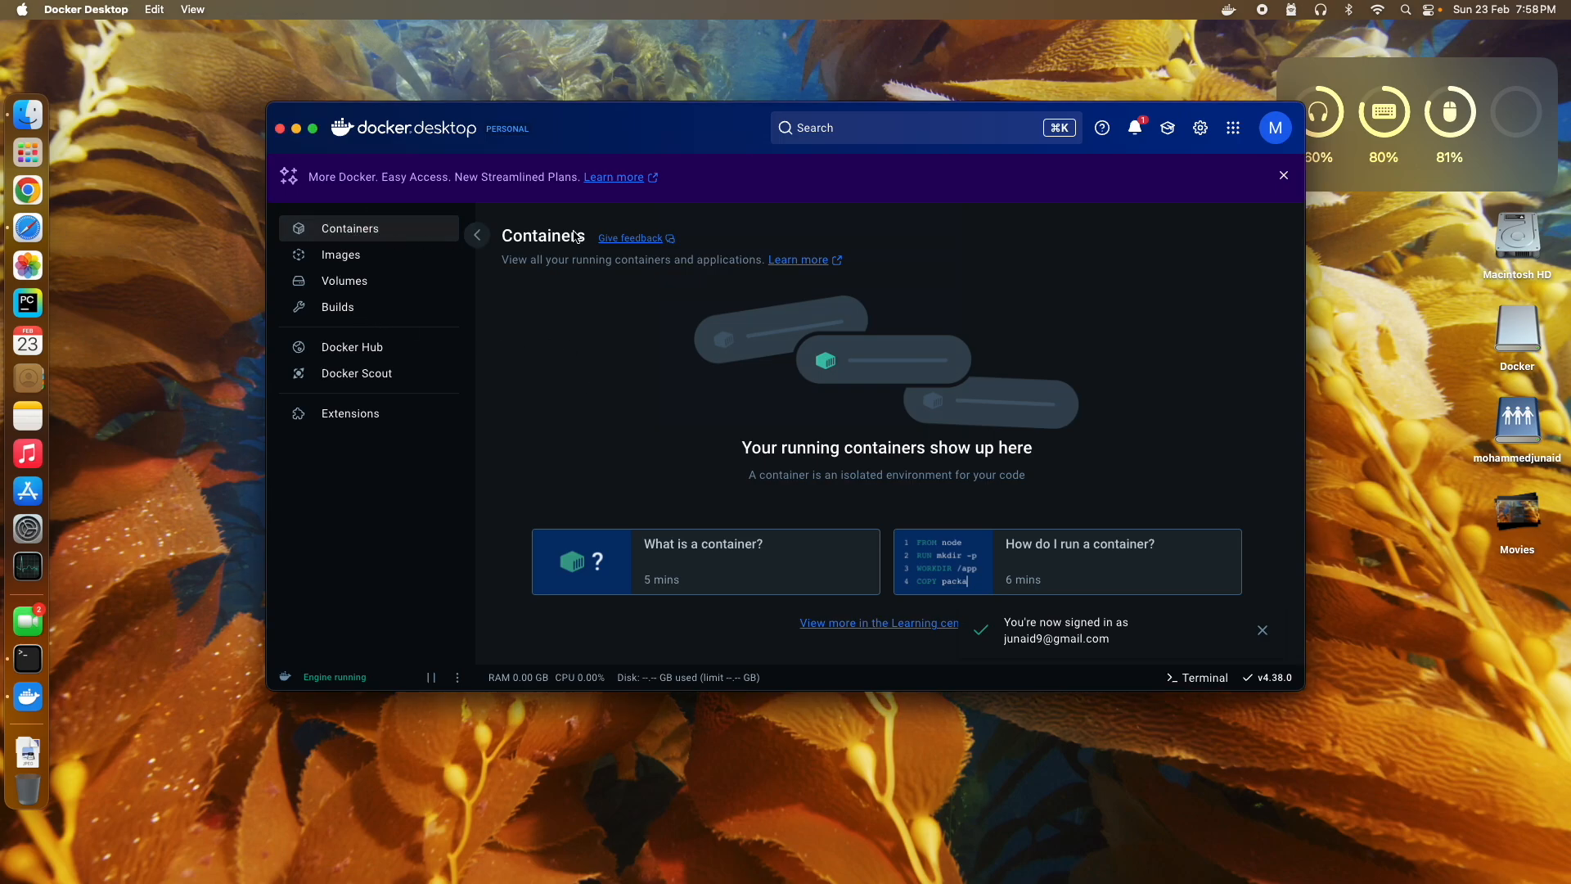
click(1135, 129)
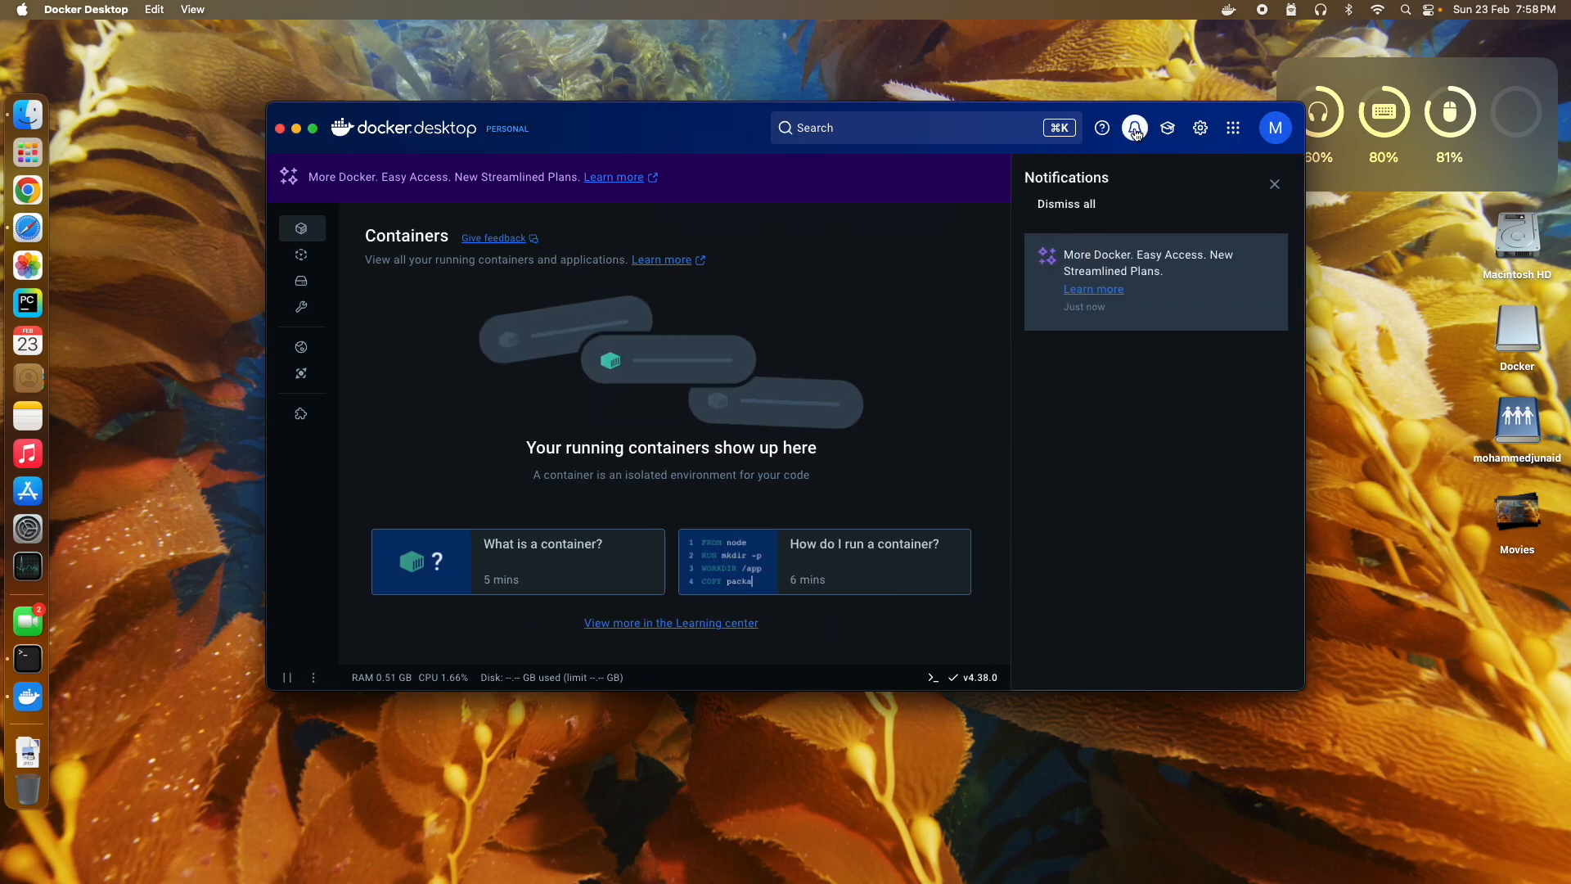
click(1274, 183)
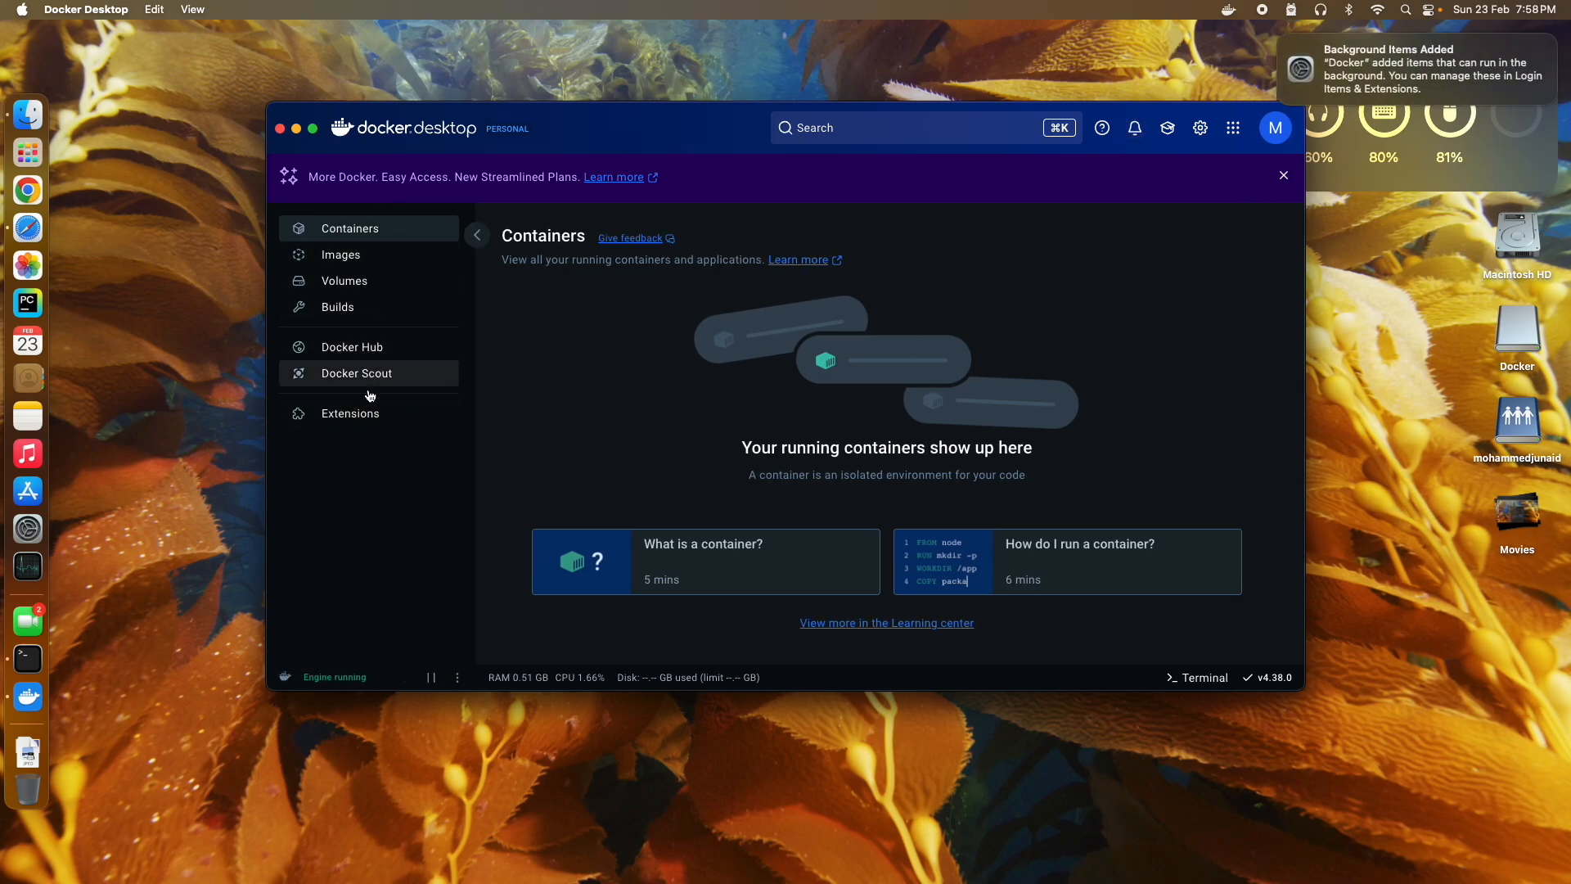
Step: Close the login items settings, then dismiss the Scout request and promo banner
click(1380, 80)
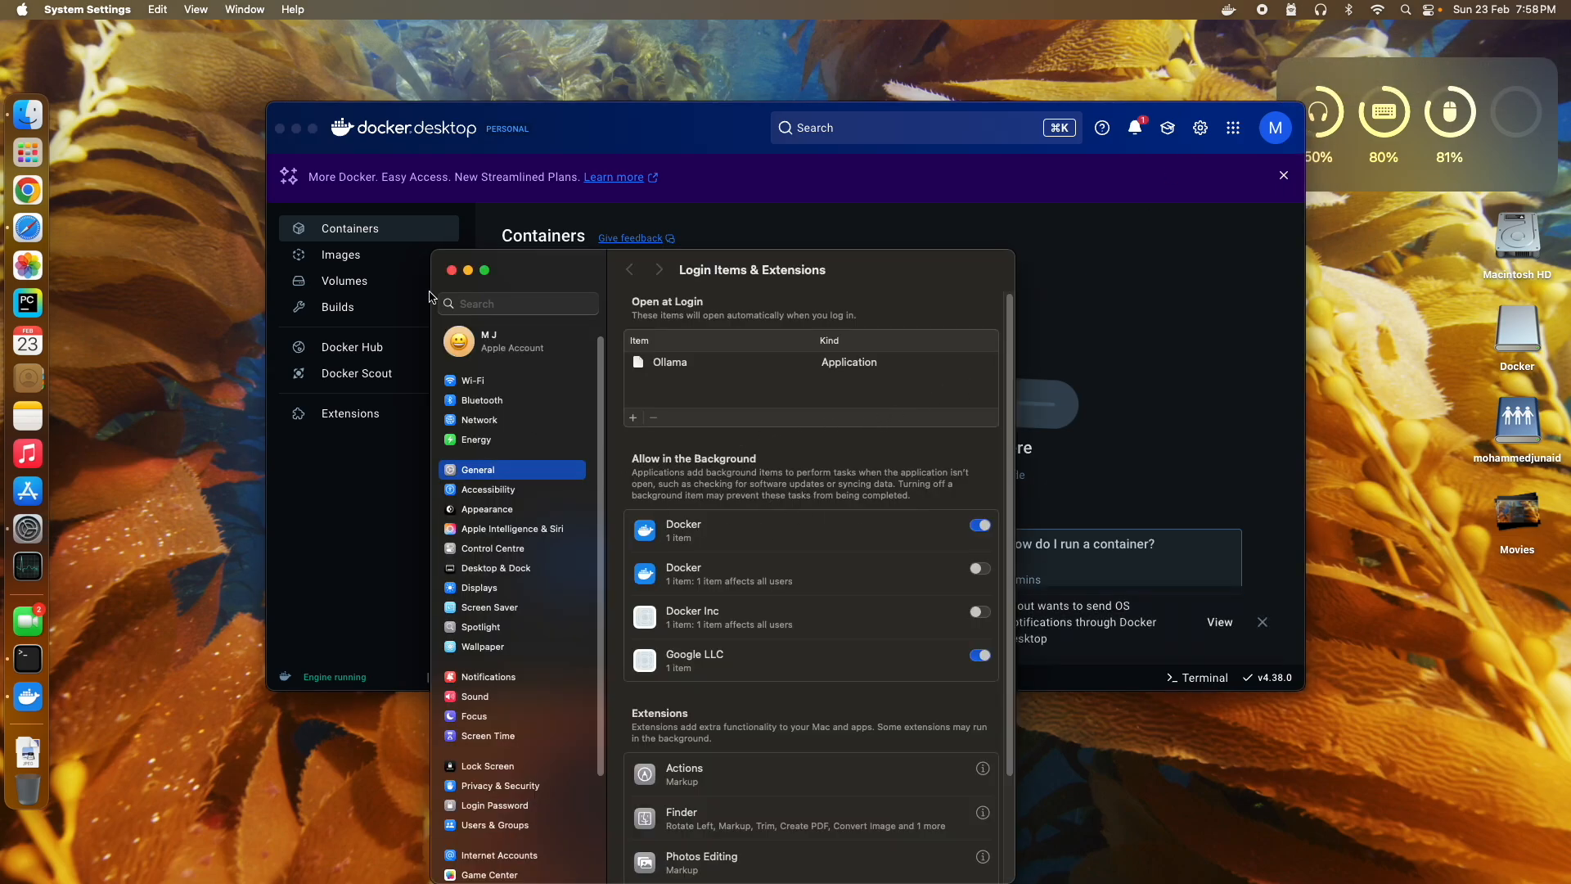
click(450, 270)
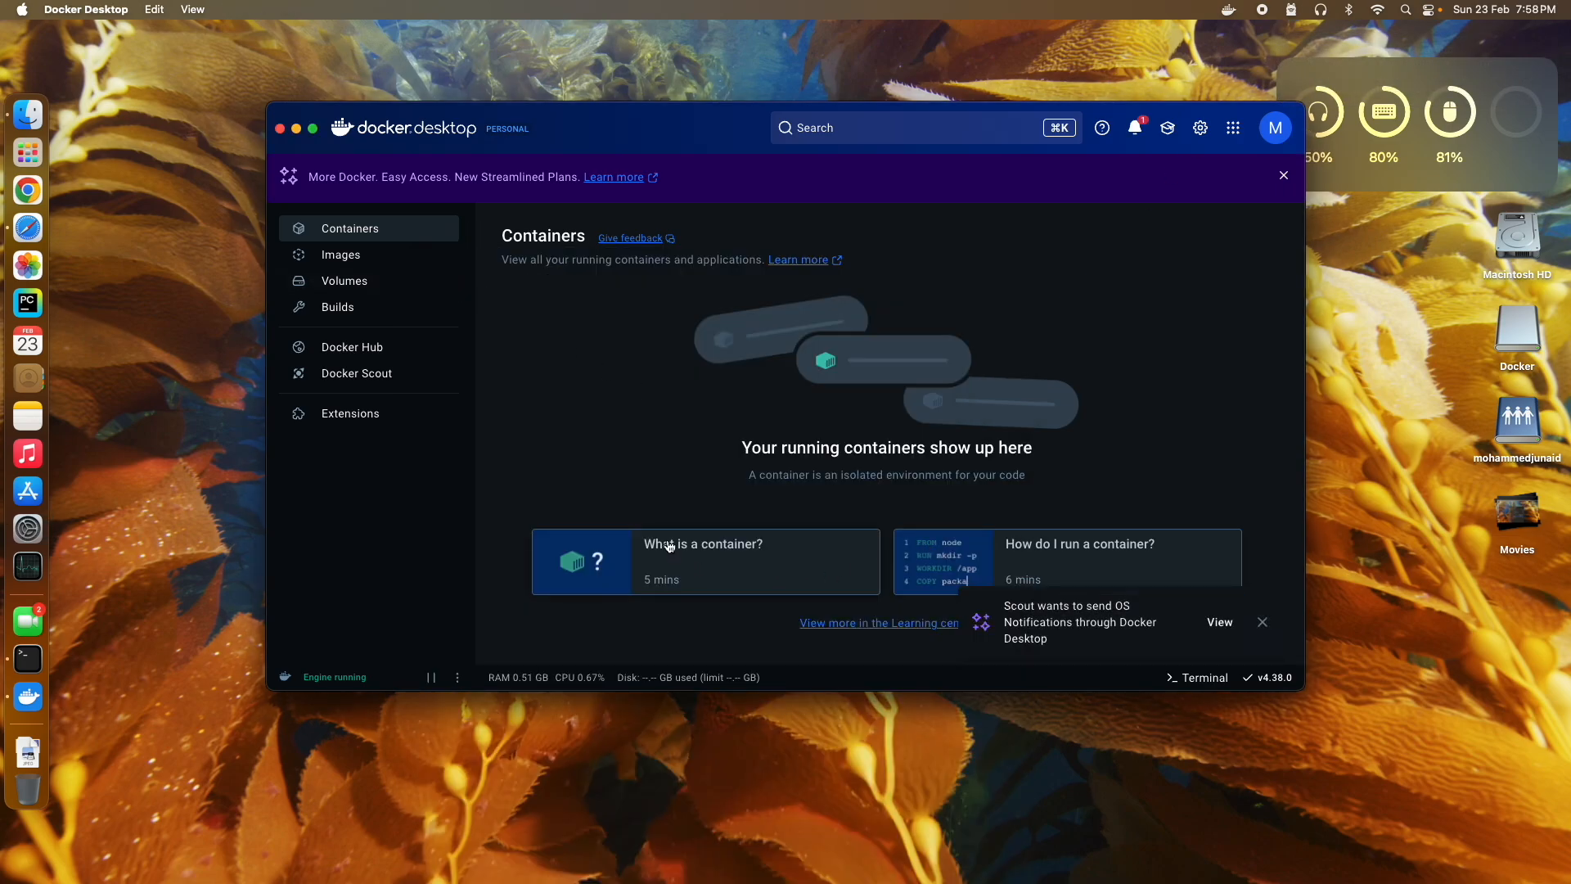
click(1263, 623)
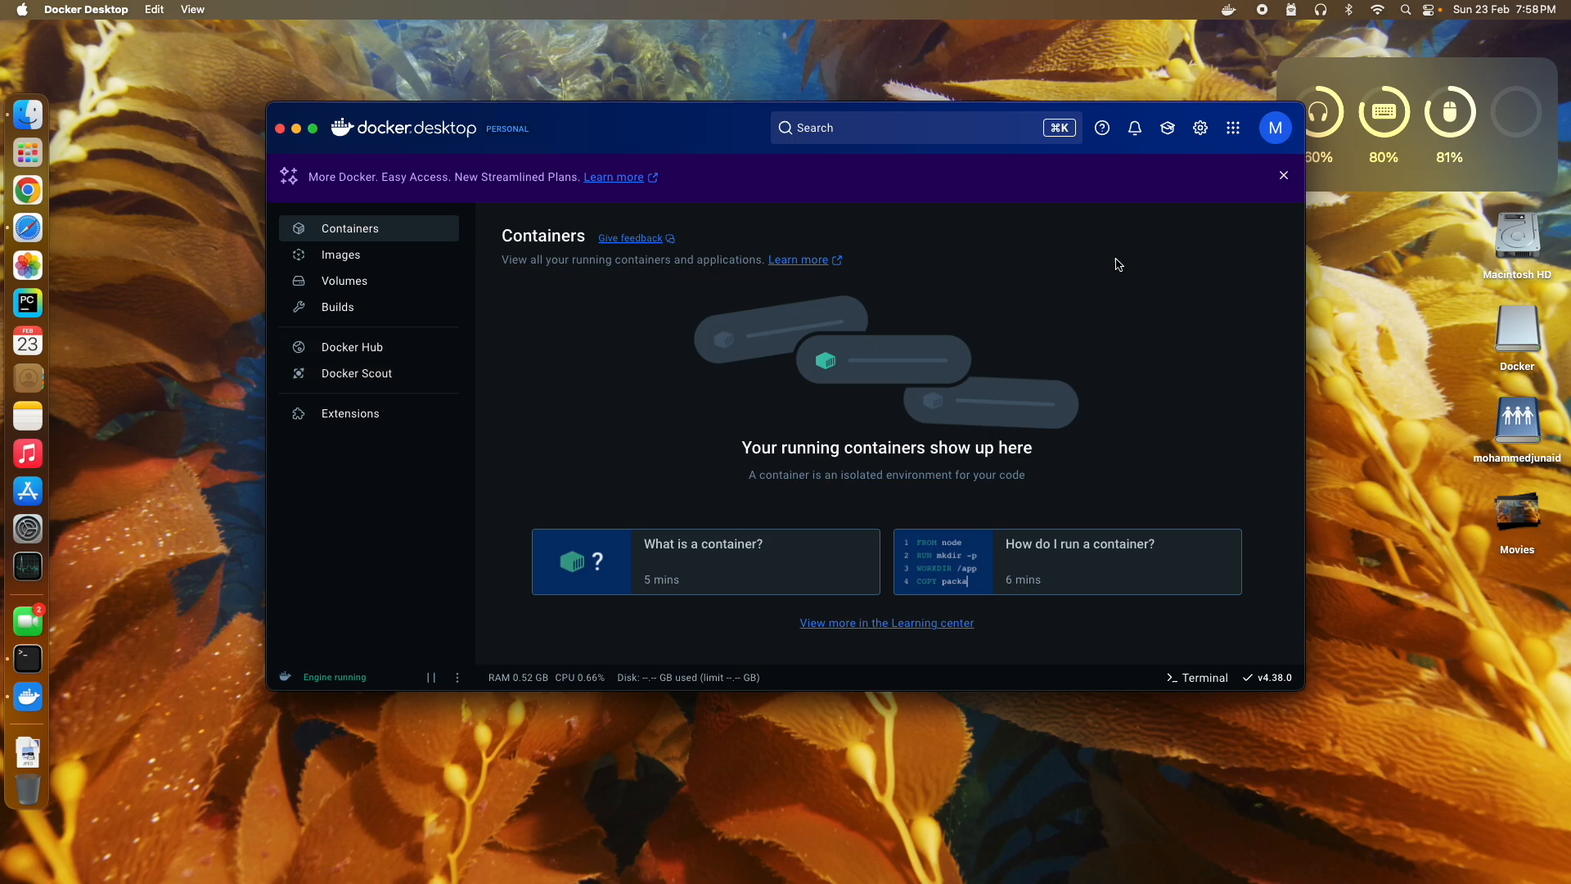
click(1283, 175)
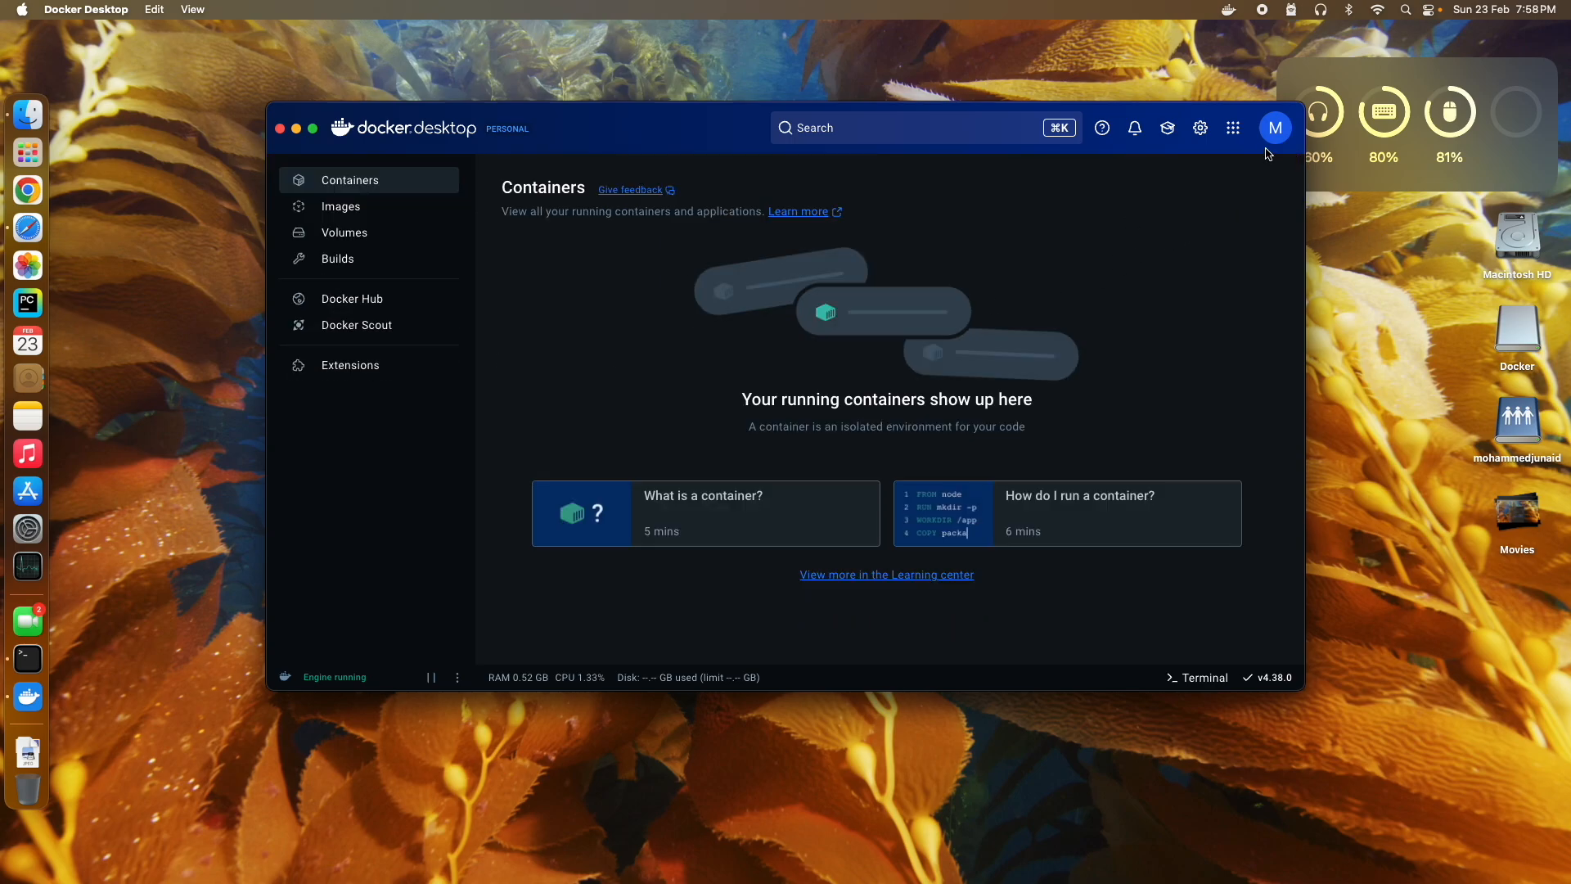
Step: Scroll through Docker Desktop's General settings, then view the Docker Engine daemon configuration
click(1201, 128)
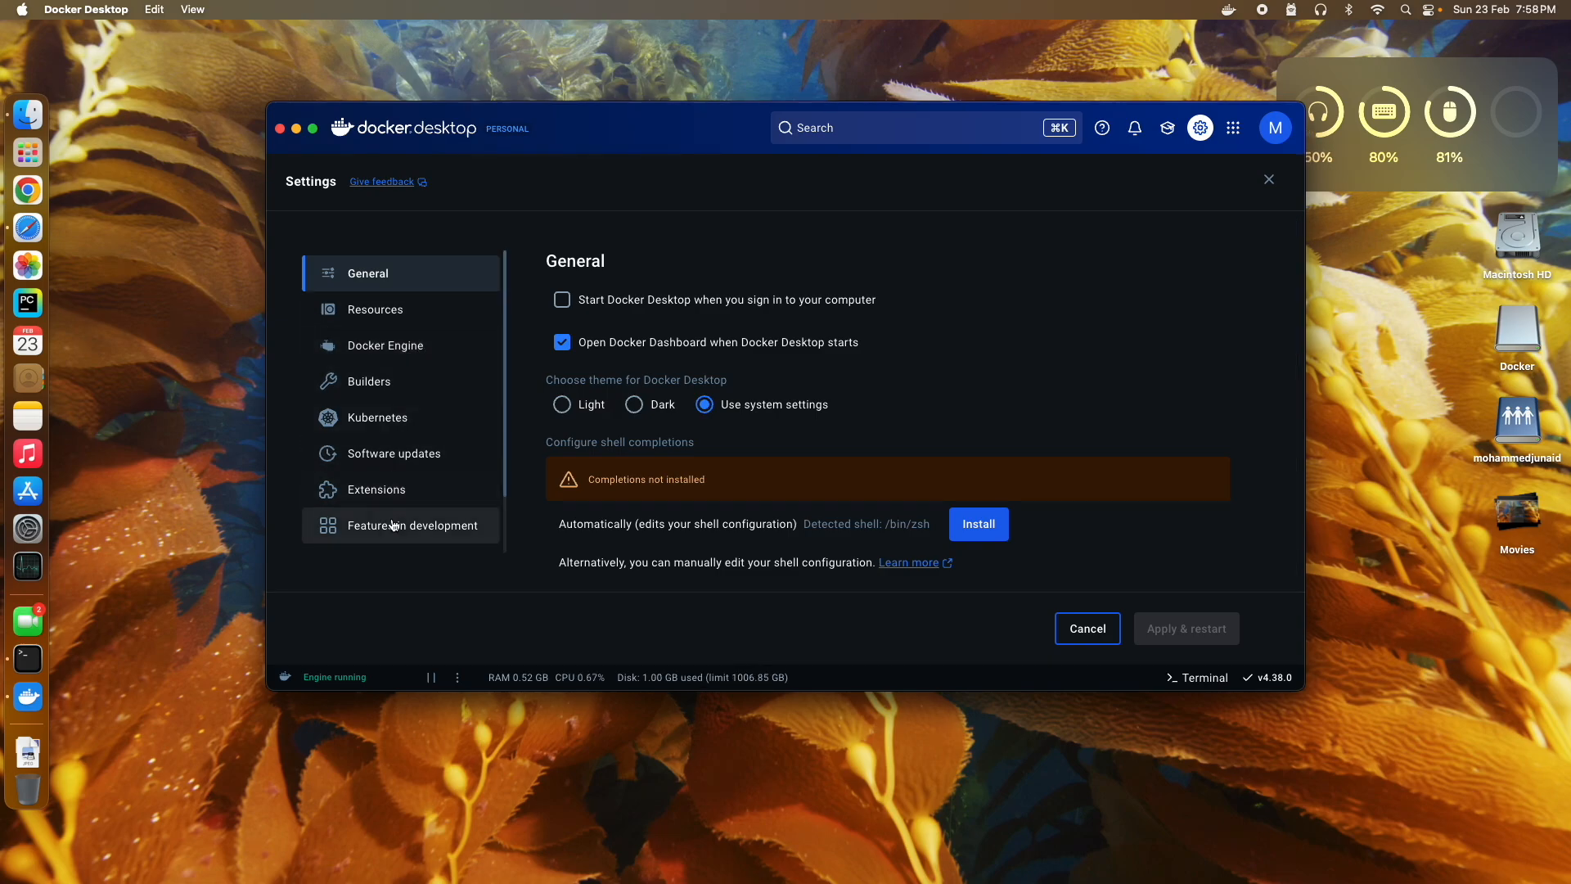
scroll(757, 401, down, 5)
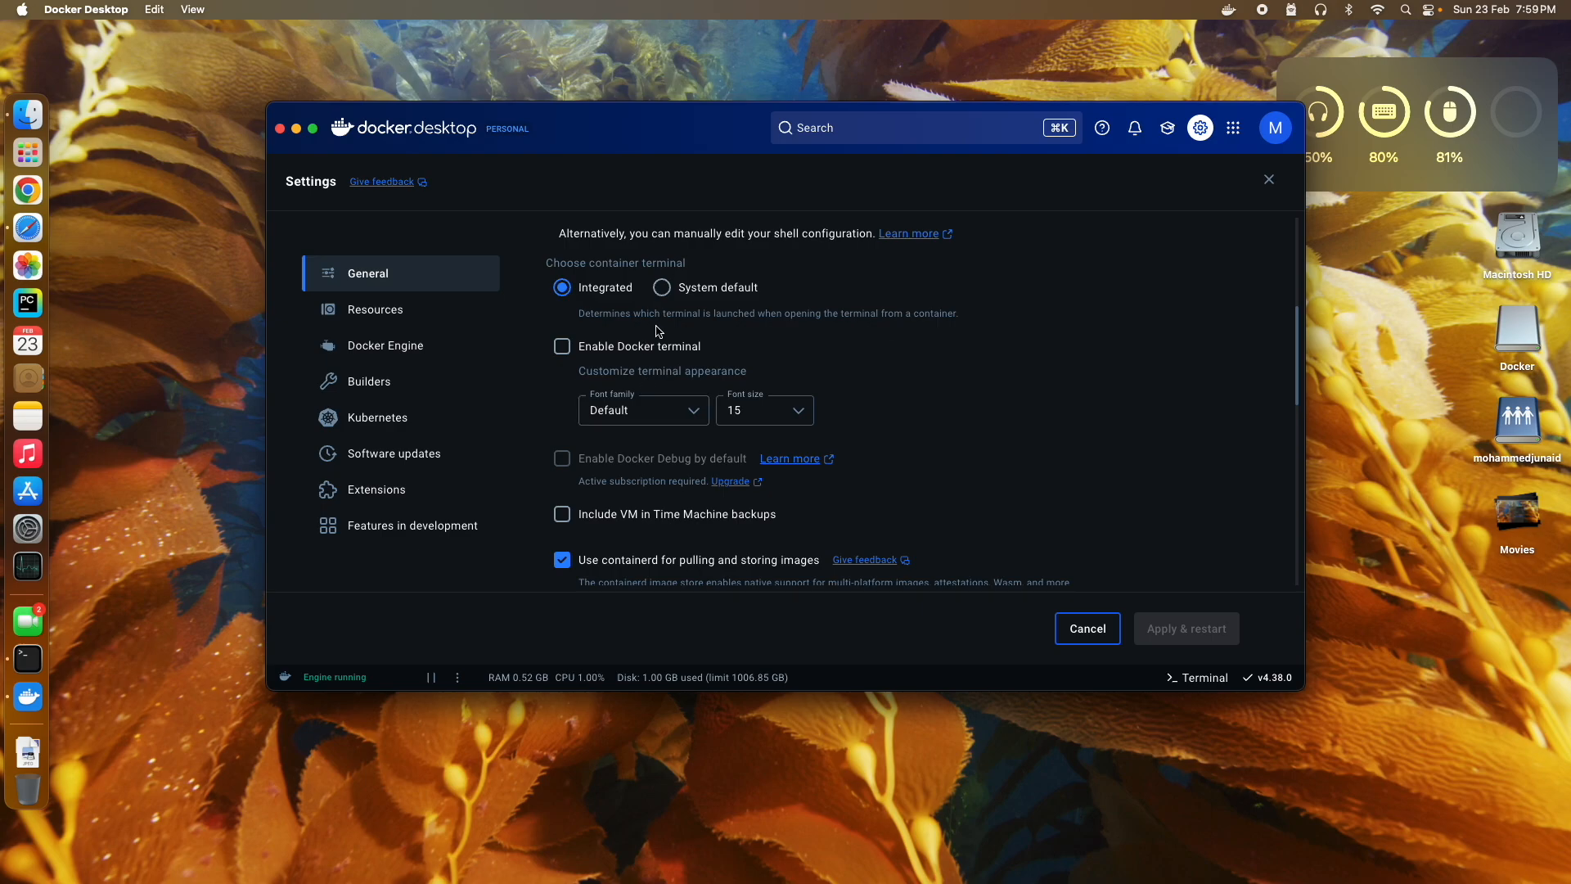
scroll(661, 329, down, 3)
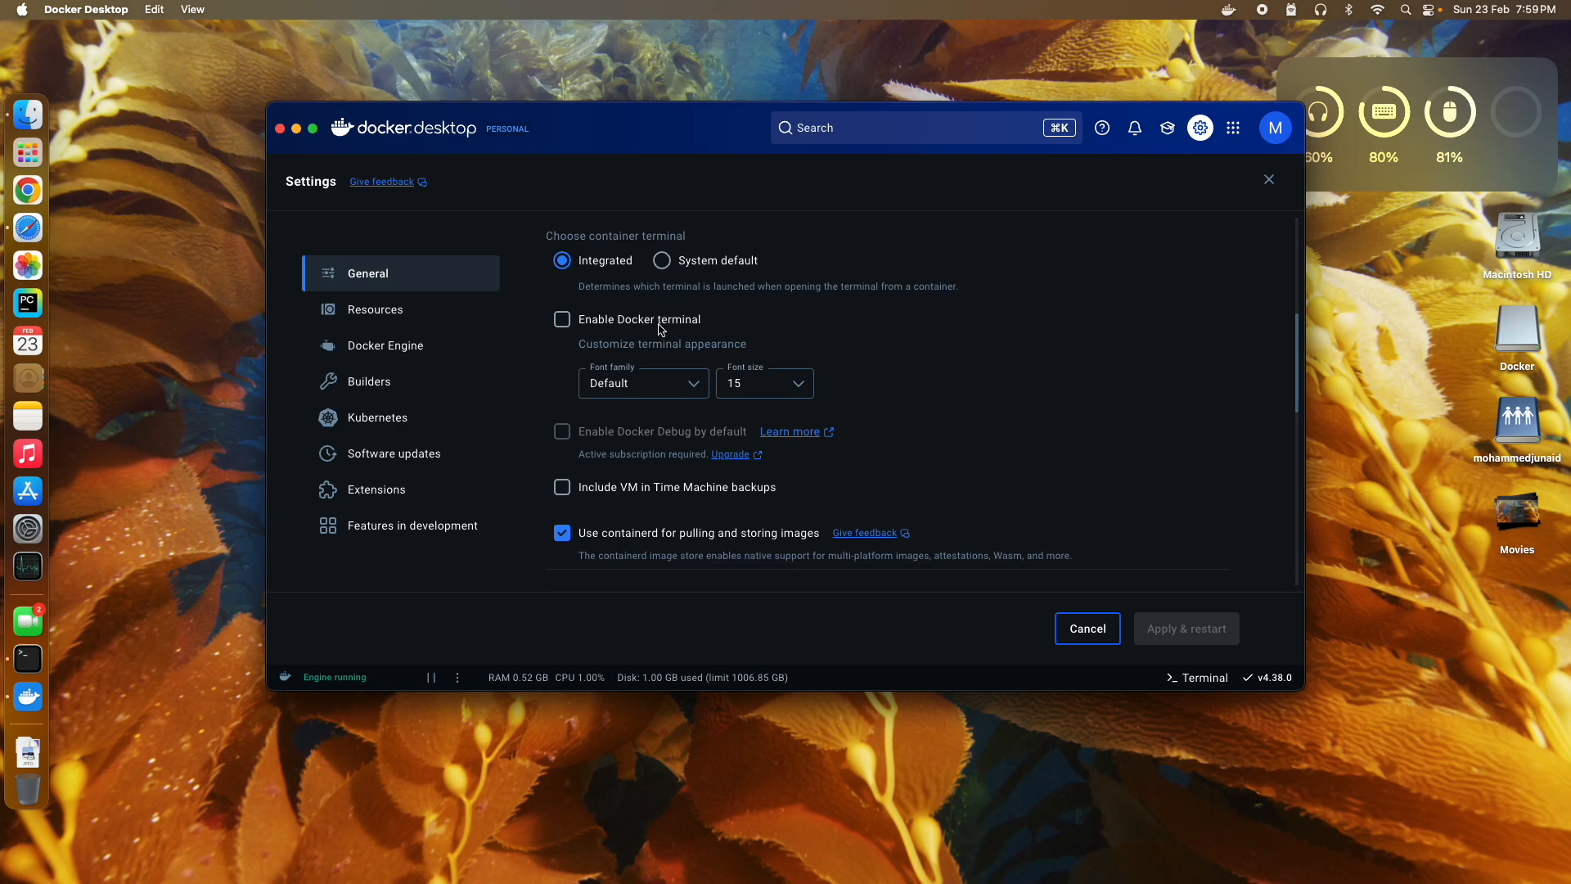
scroll(691, 416, down, 4)
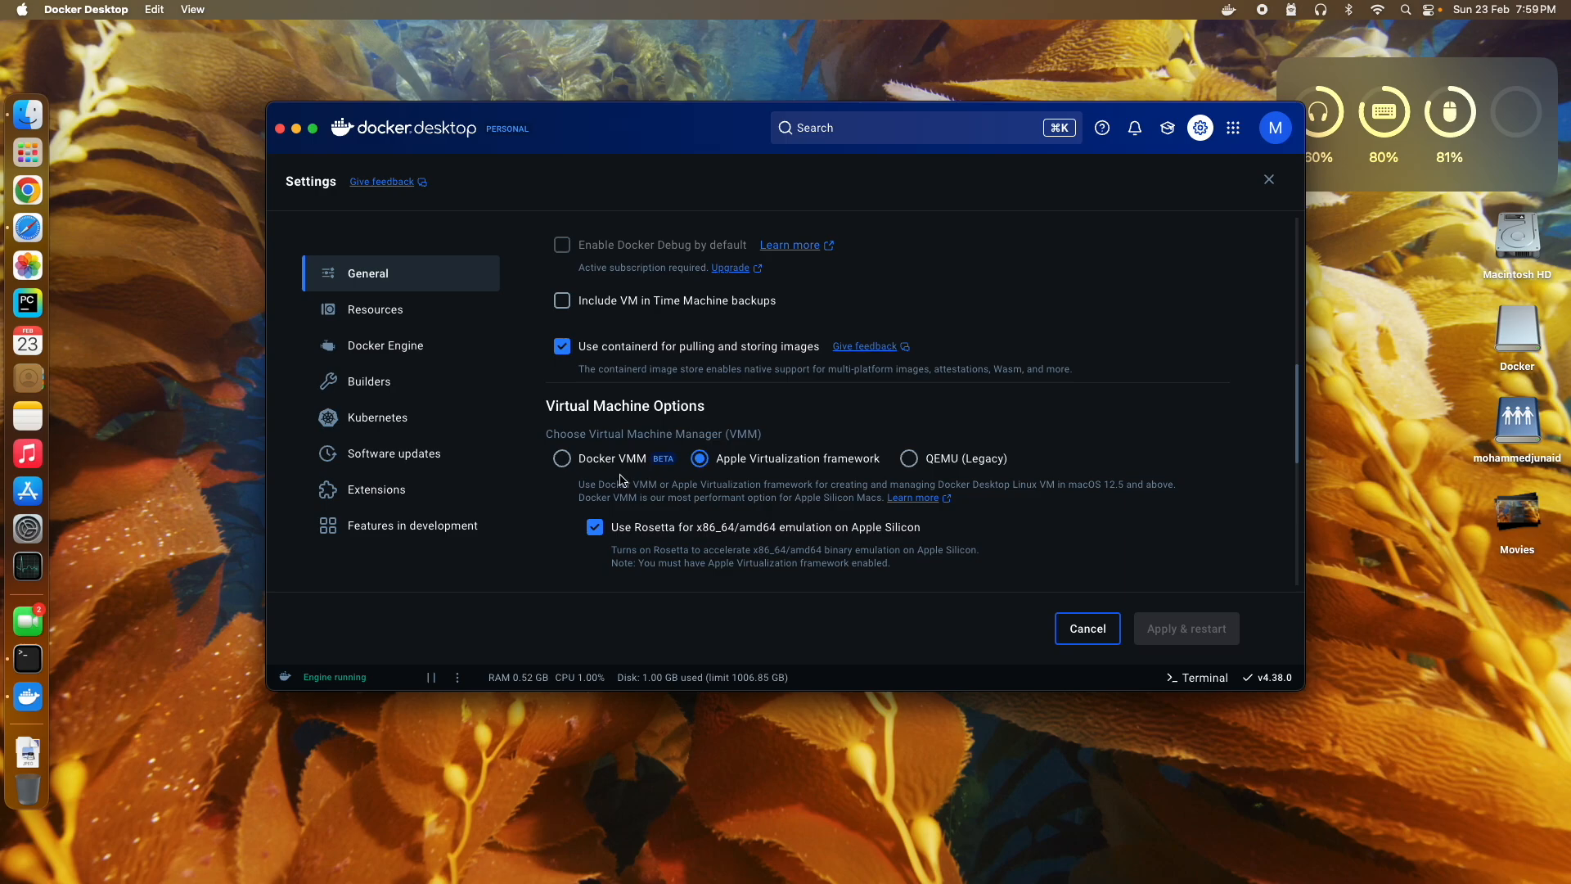
scroll(622, 481, down, 3)
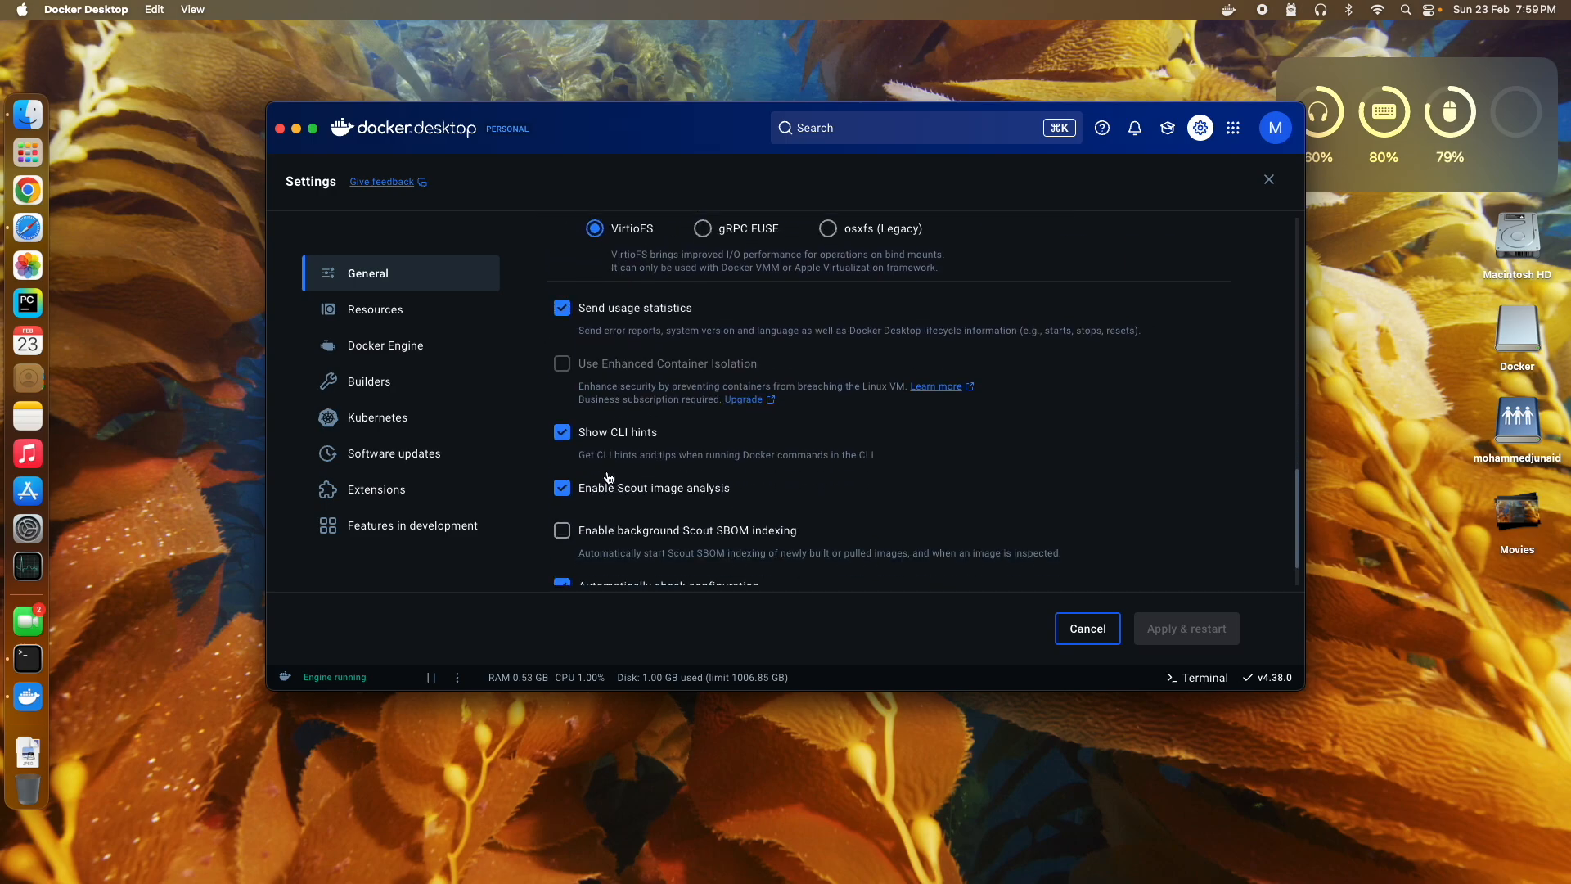
click(397, 342)
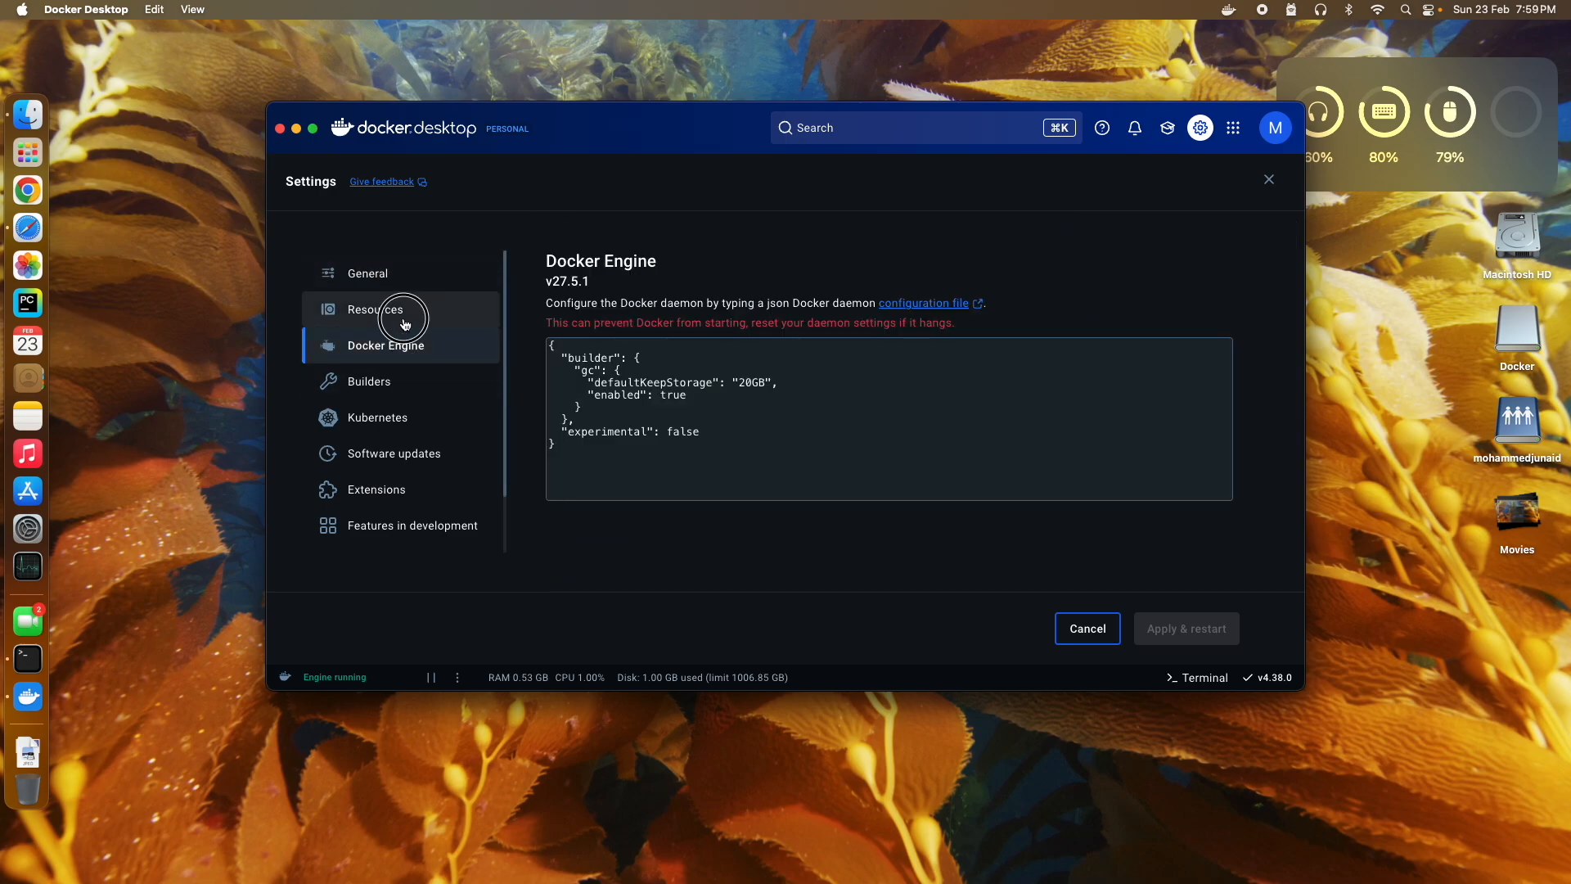
Step: Under Resources > Advanced, set Memory to 4 GB and Swap to 2 GB
click(397, 310)
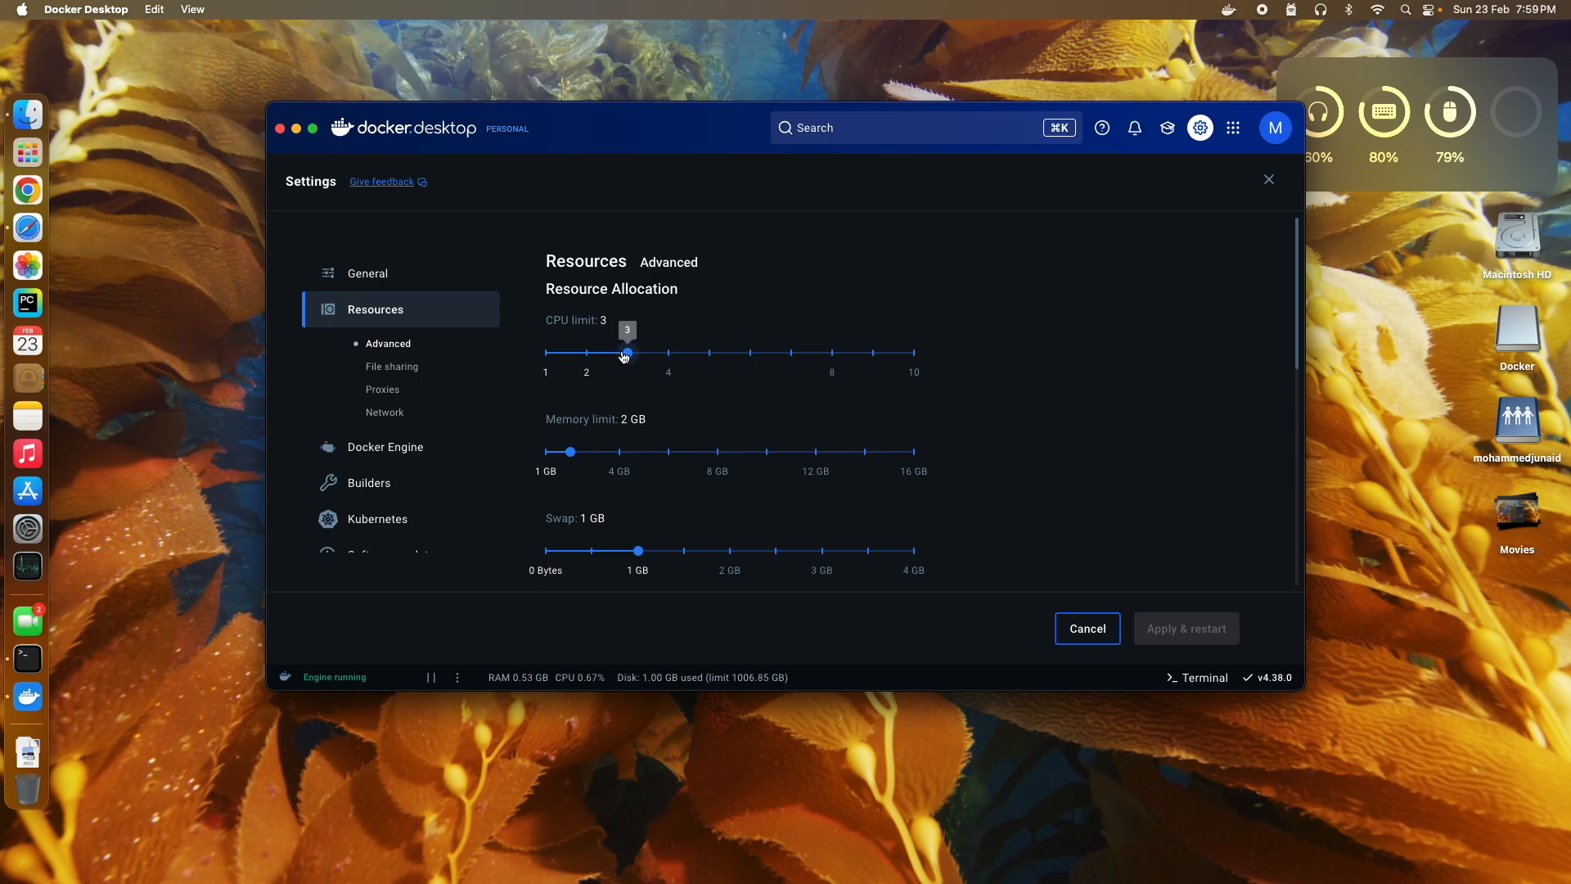
mouse_move(630, 358)
mouse_down()
mouse_move(647, 356)
mouse_move(631, 354)
mouse_up()
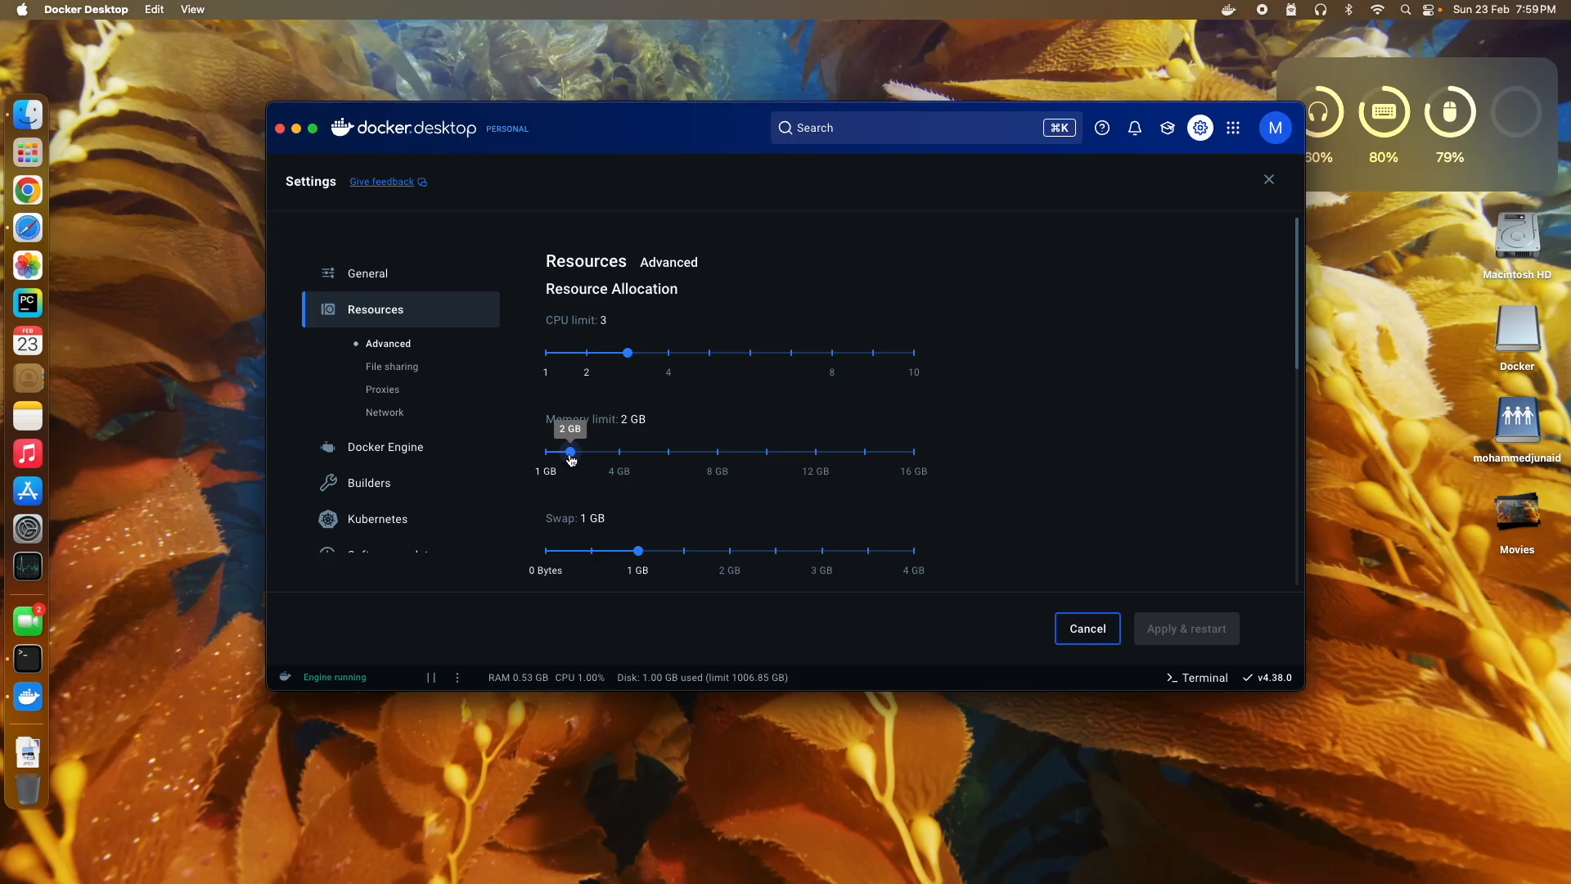
drag(571, 460, 622, 457)
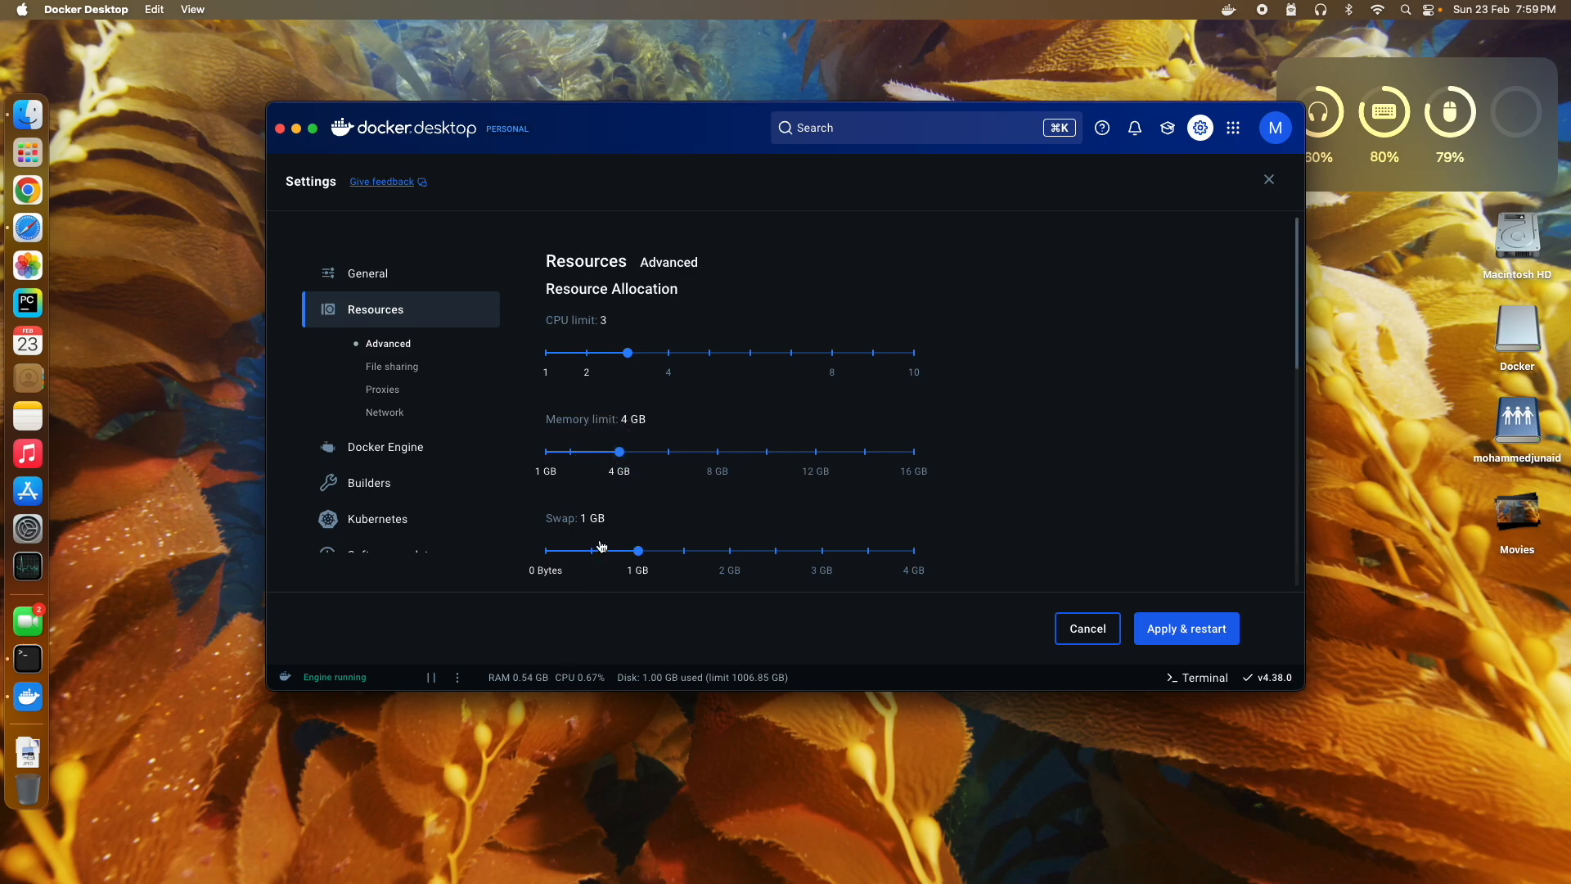
drag(643, 554, 715, 558)
Step: Lower the disk usage limit to 512 GB, then Apply & restart and confirm the resize
scroll(693, 403, down, 5)
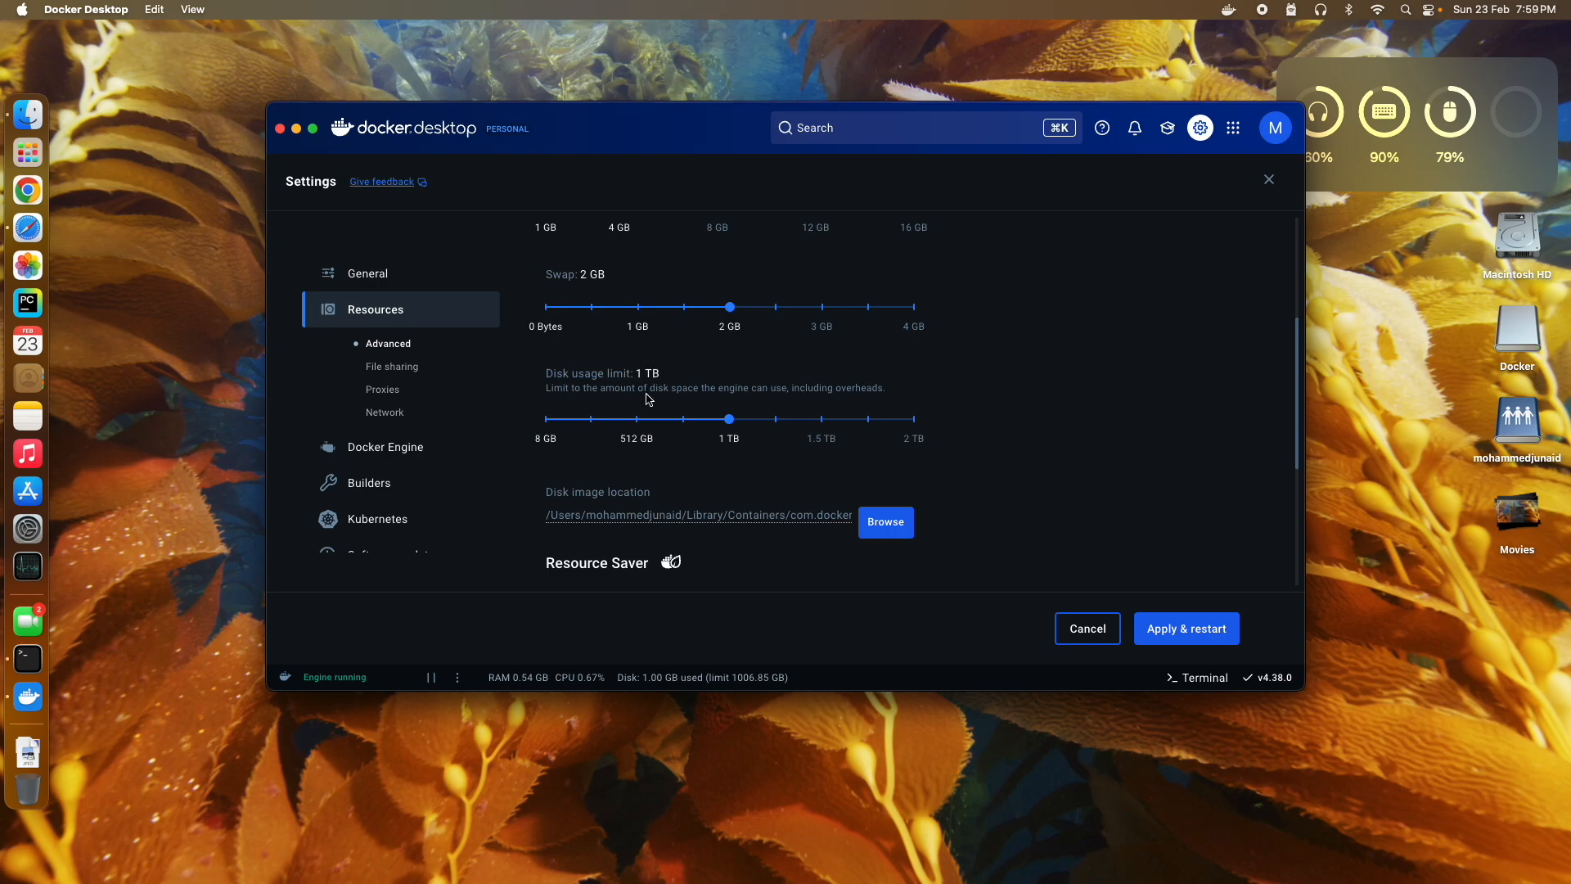
mouse_move(728, 428)
drag(732, 429, 566, 443)
scroll(1148, 507, down, 5)
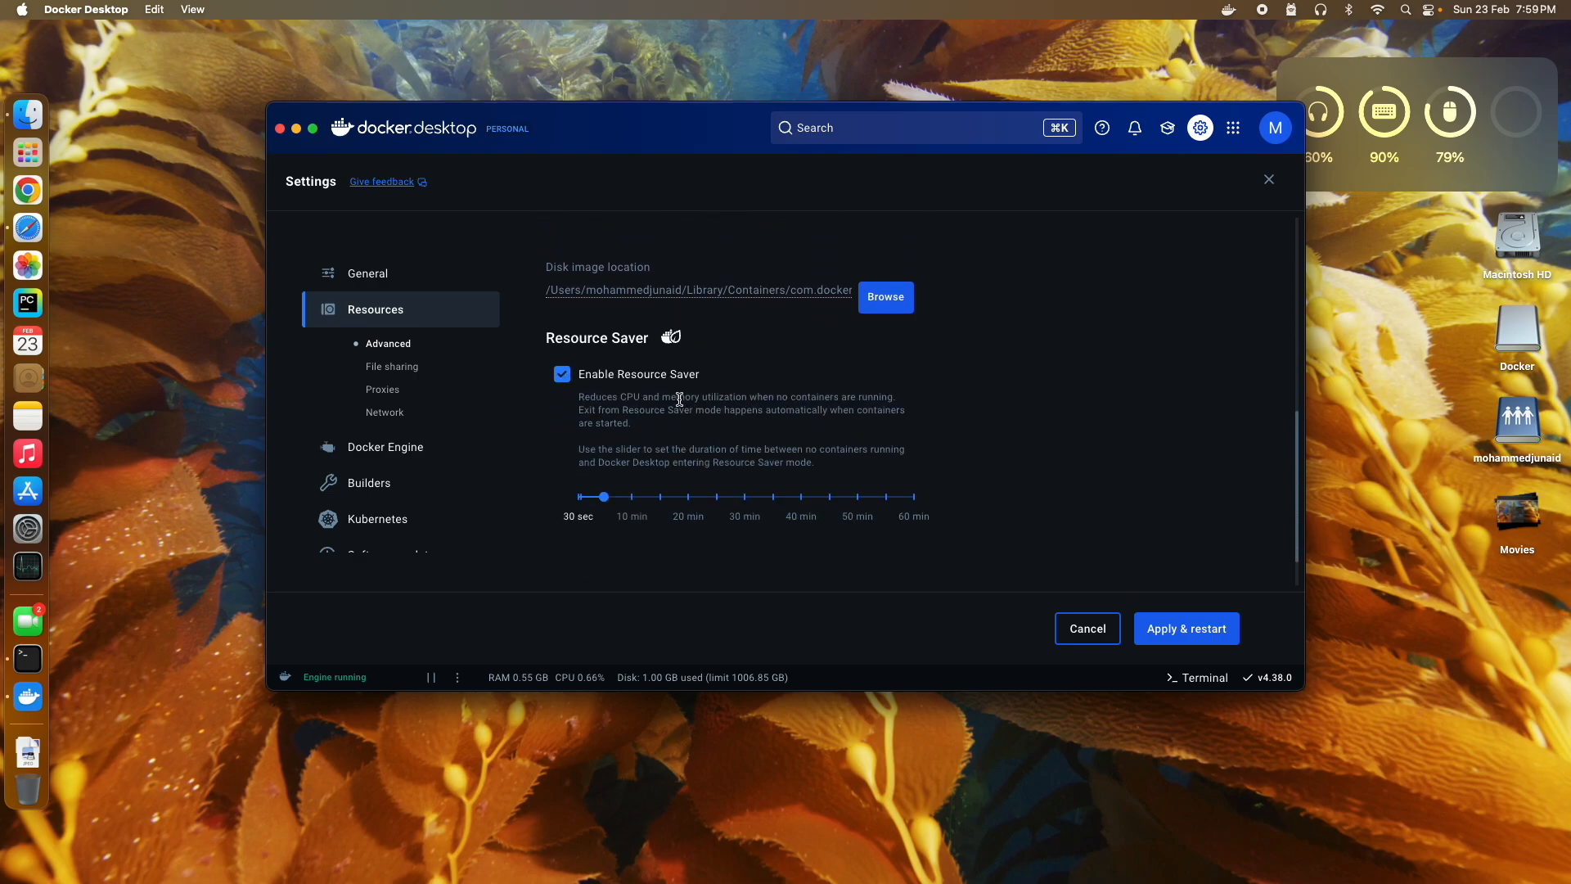
mouse_move(609, 501)
scroll(692, 522, down, 2)
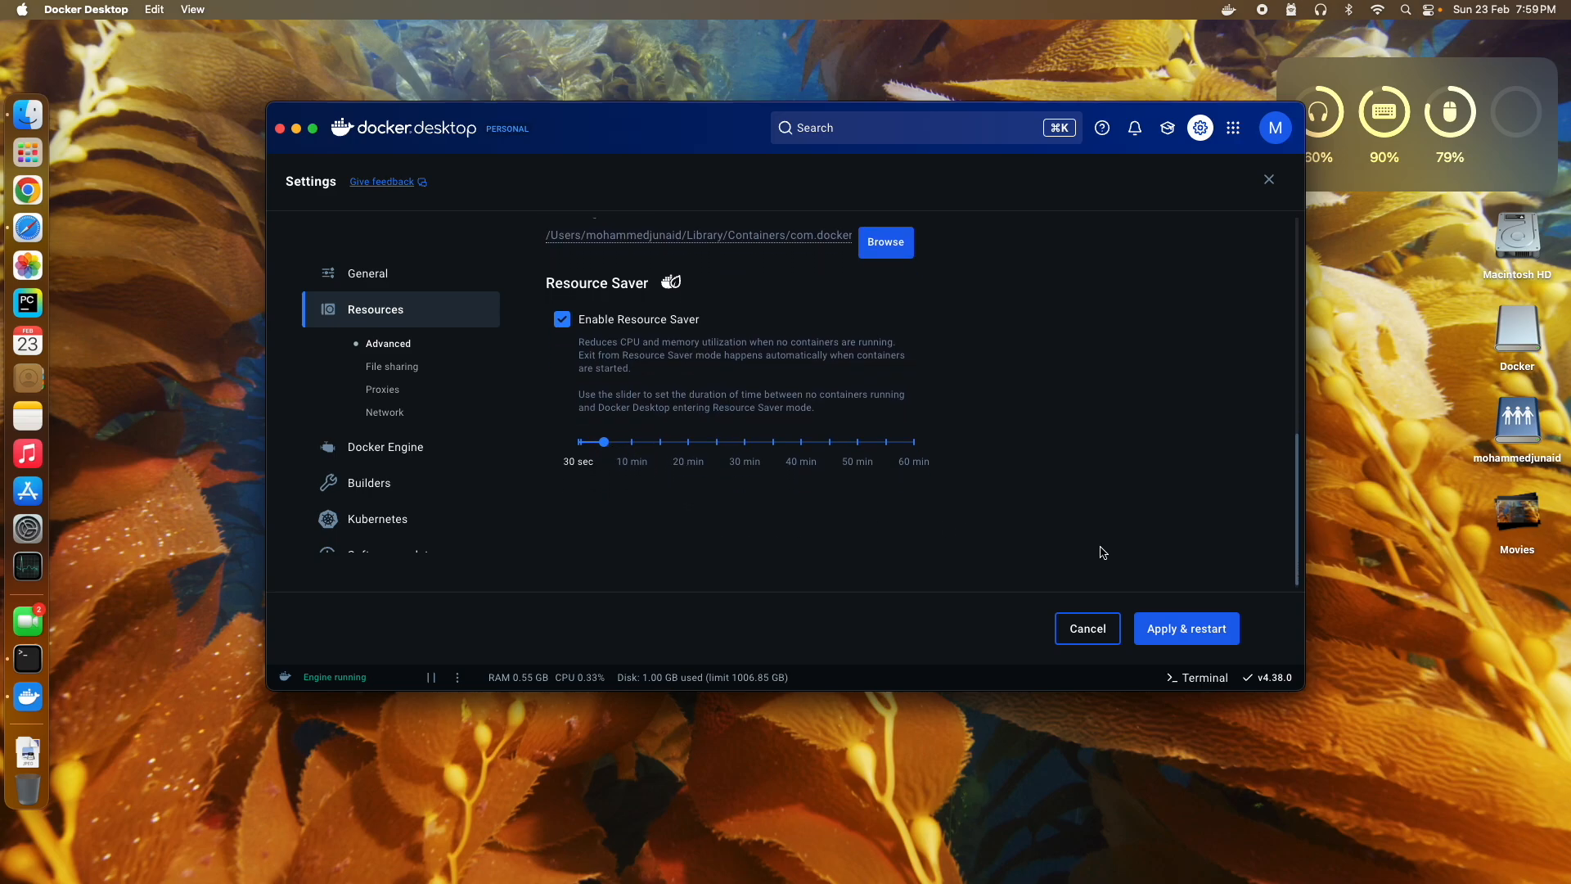
click(1177, 634)
click(971, 439)
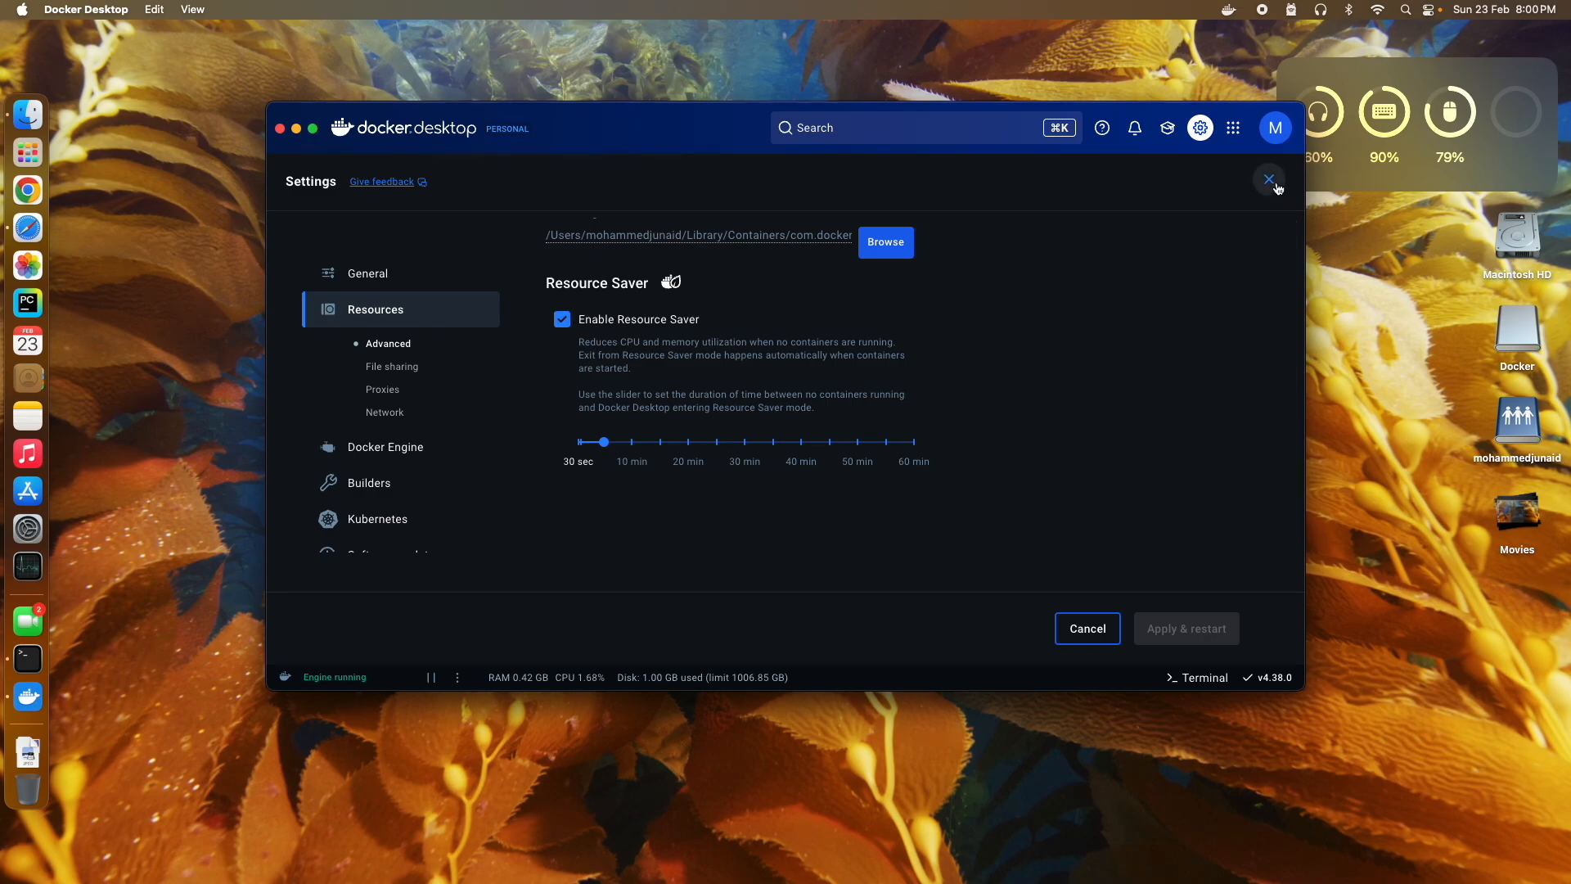
Step: Review the Network and File sharing settings, close Settings, and bring Safari forward
click(383, 414)
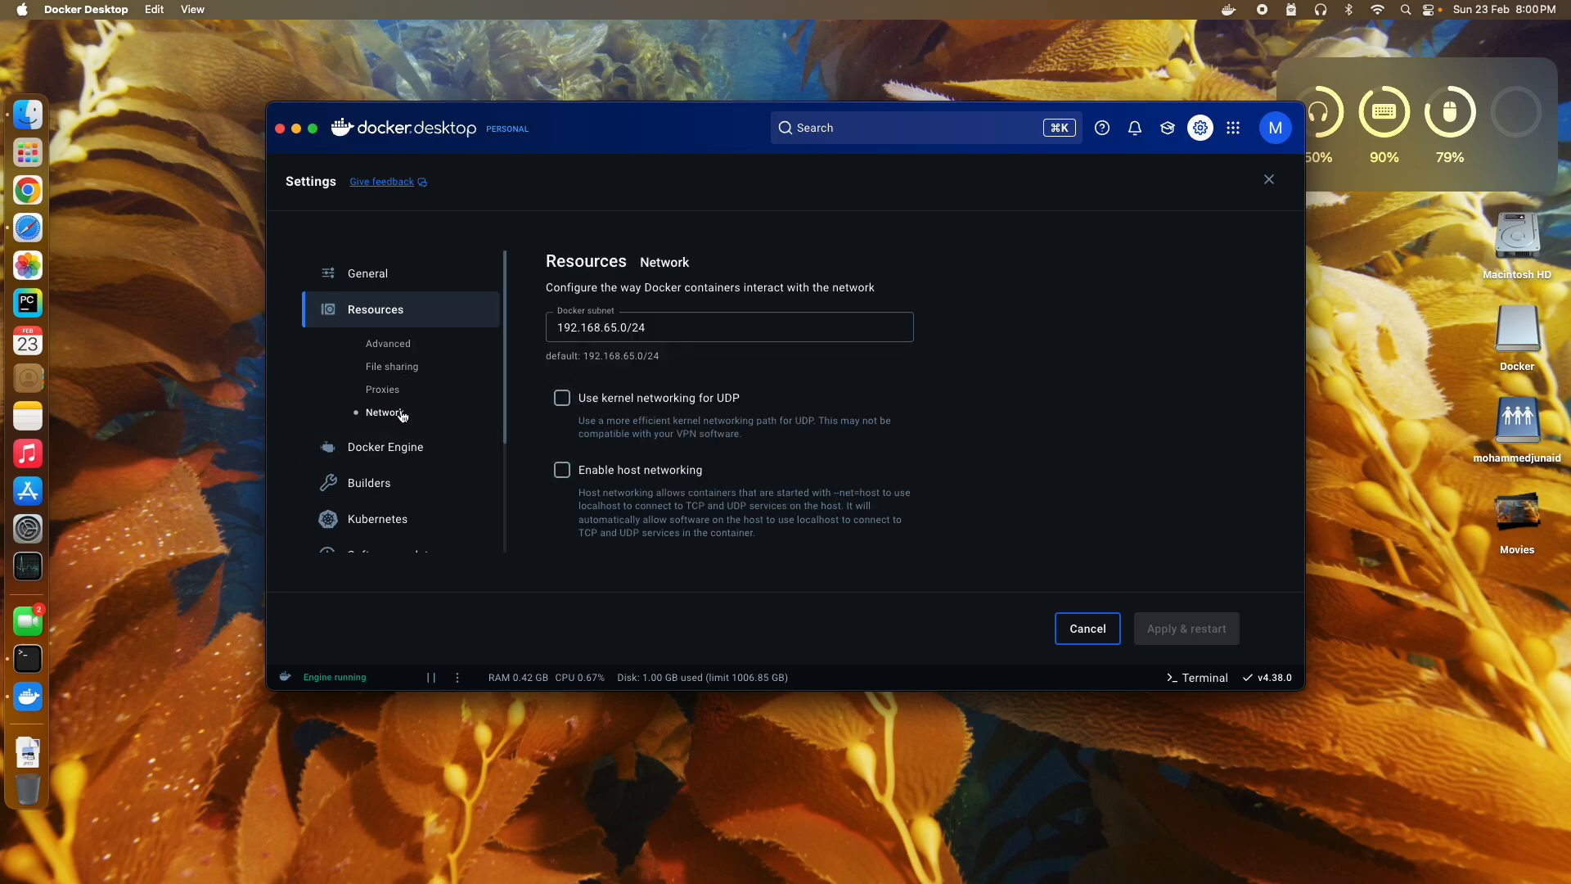
click(400, 366)
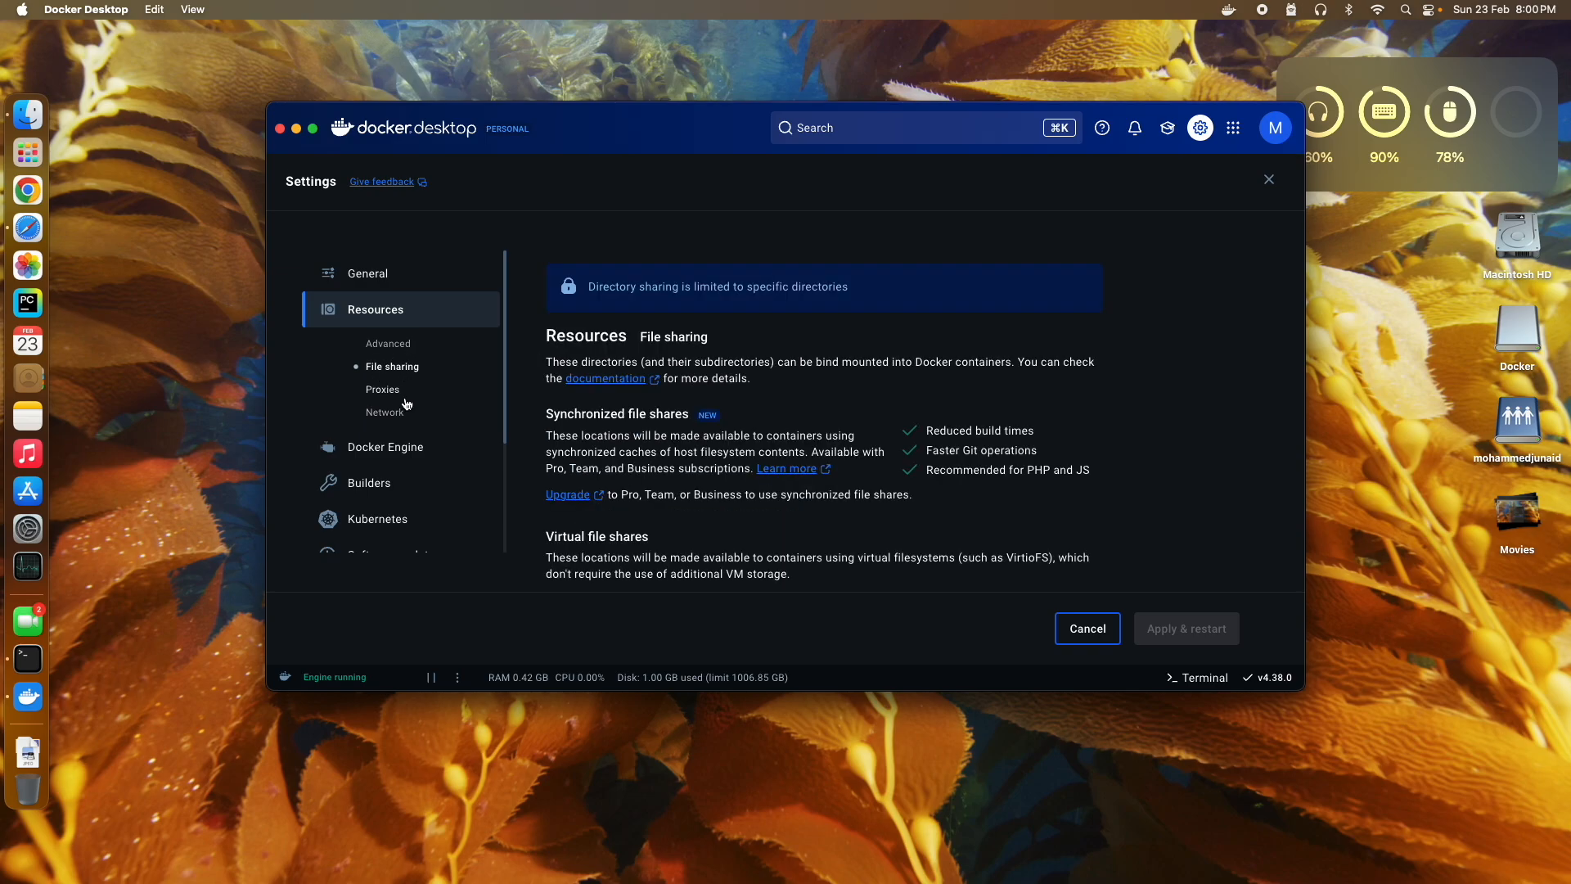
click(368, 273)
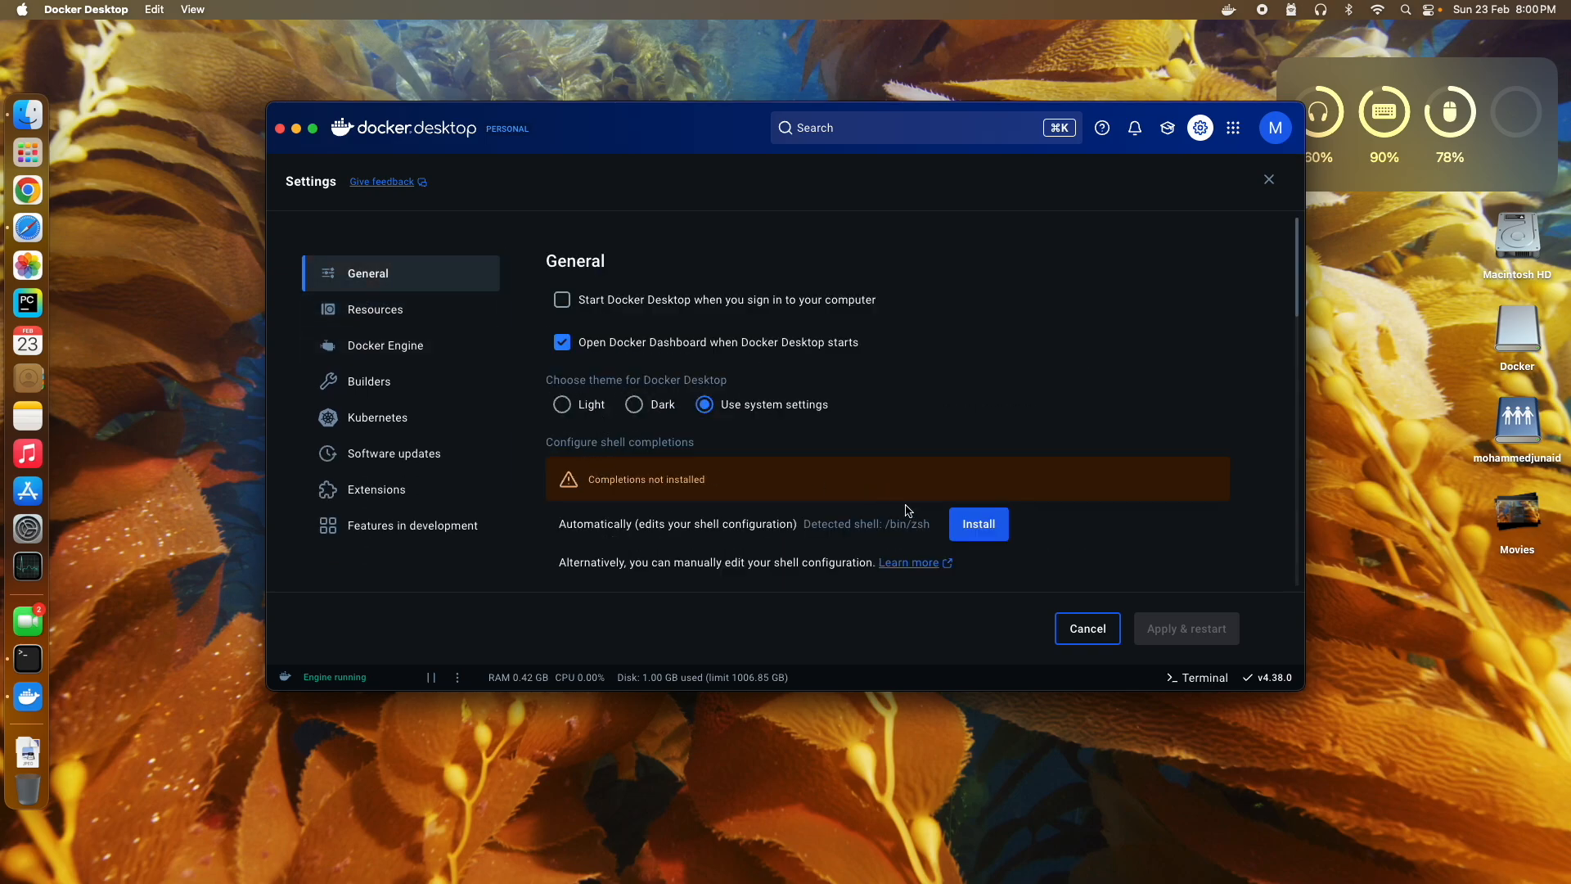
scroll(869, 487, down, 2)
scroll(801, 509, down, 6)
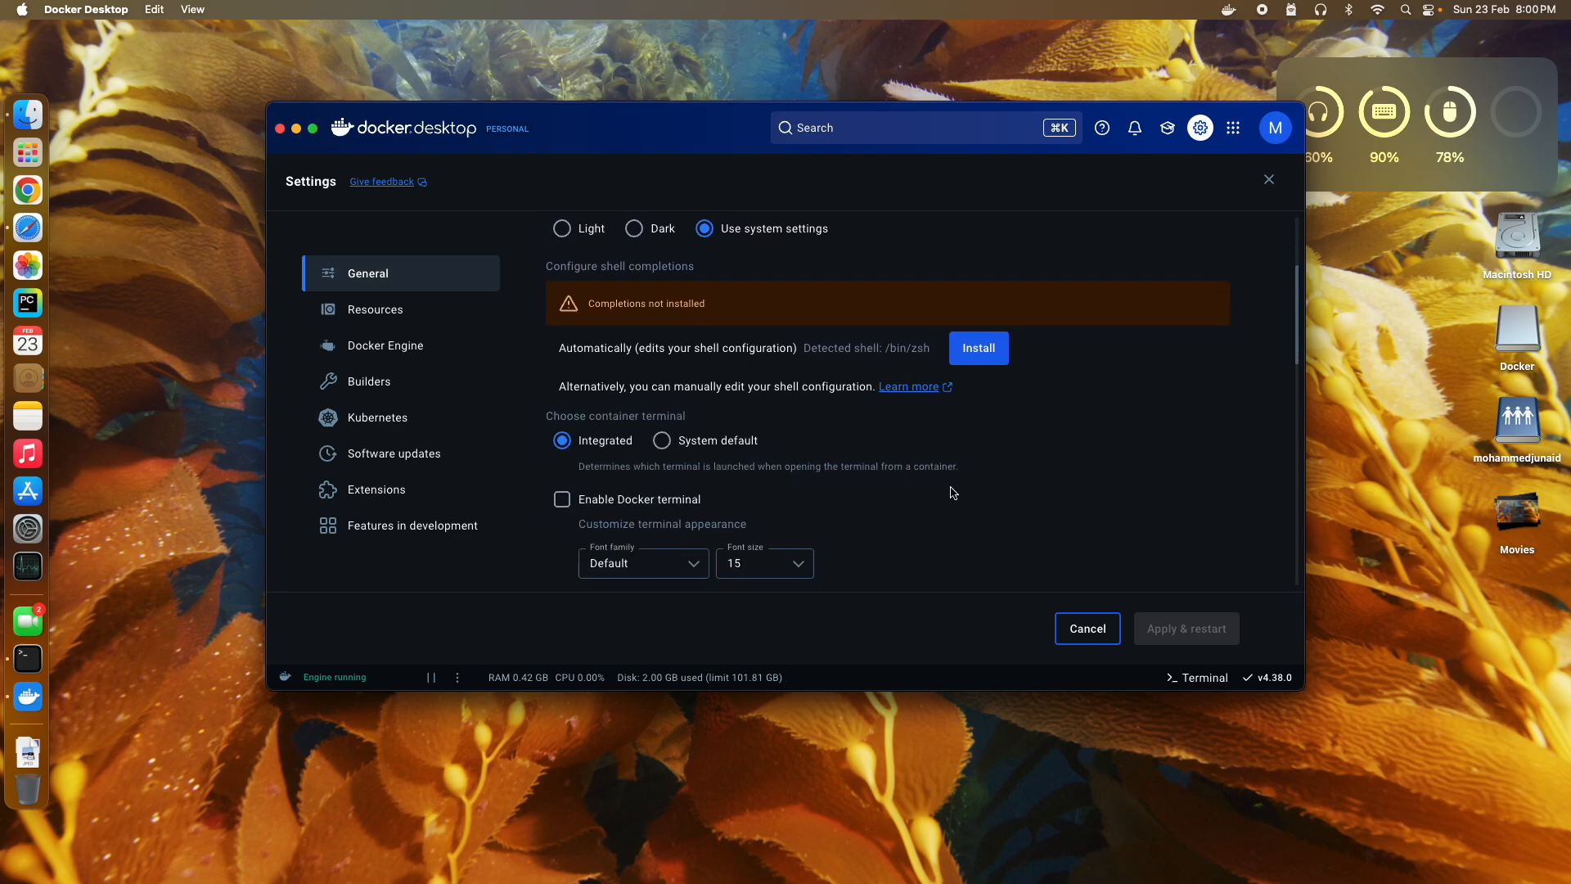
click(1267, 178)
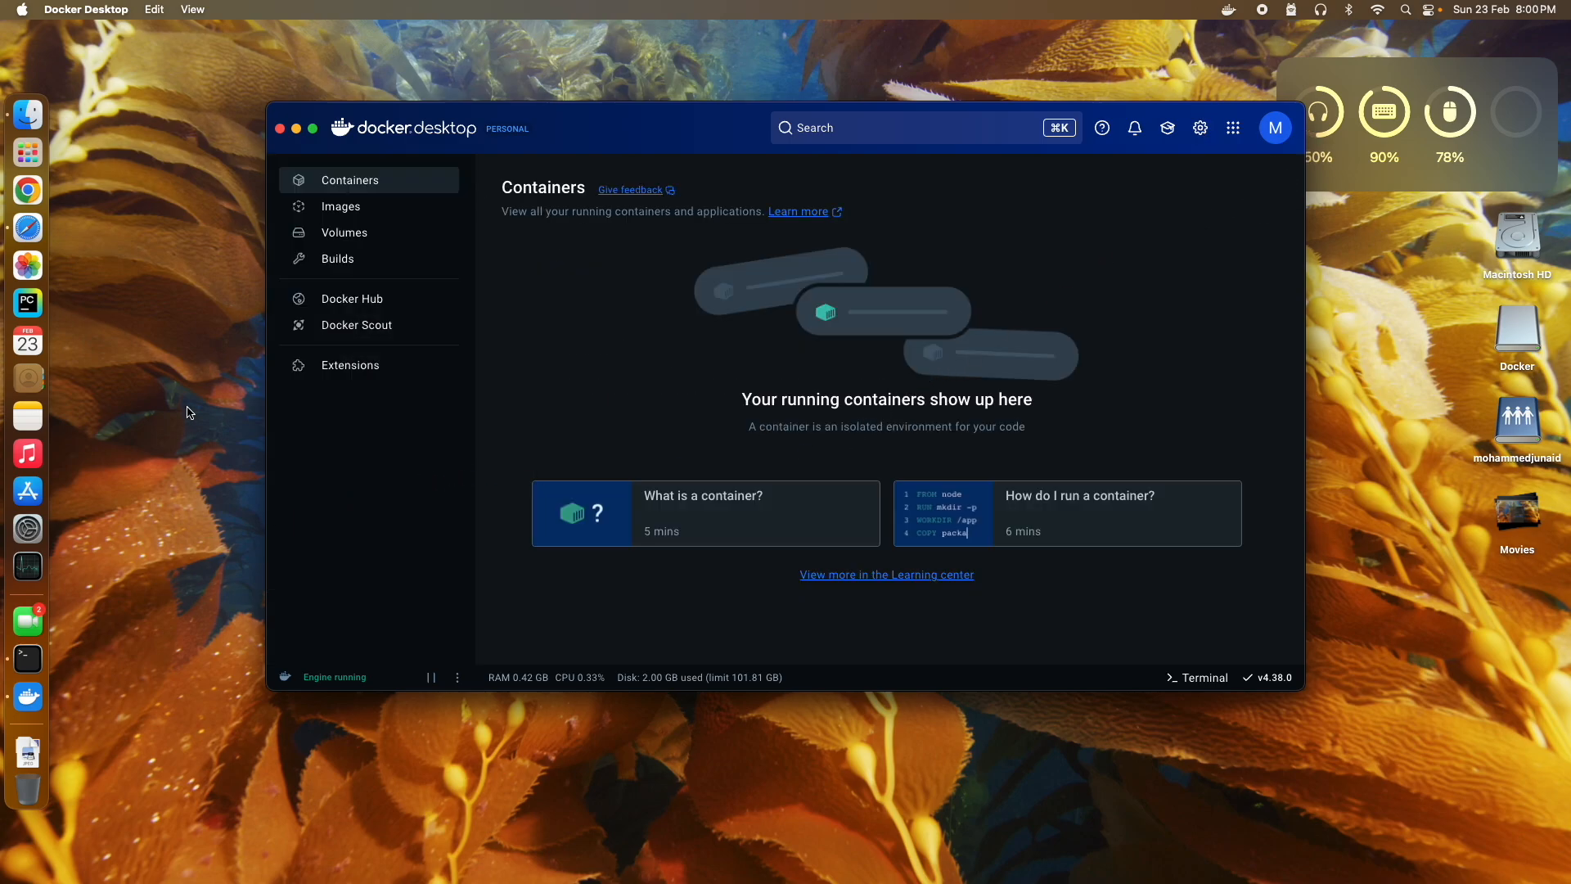
click(37, 239)
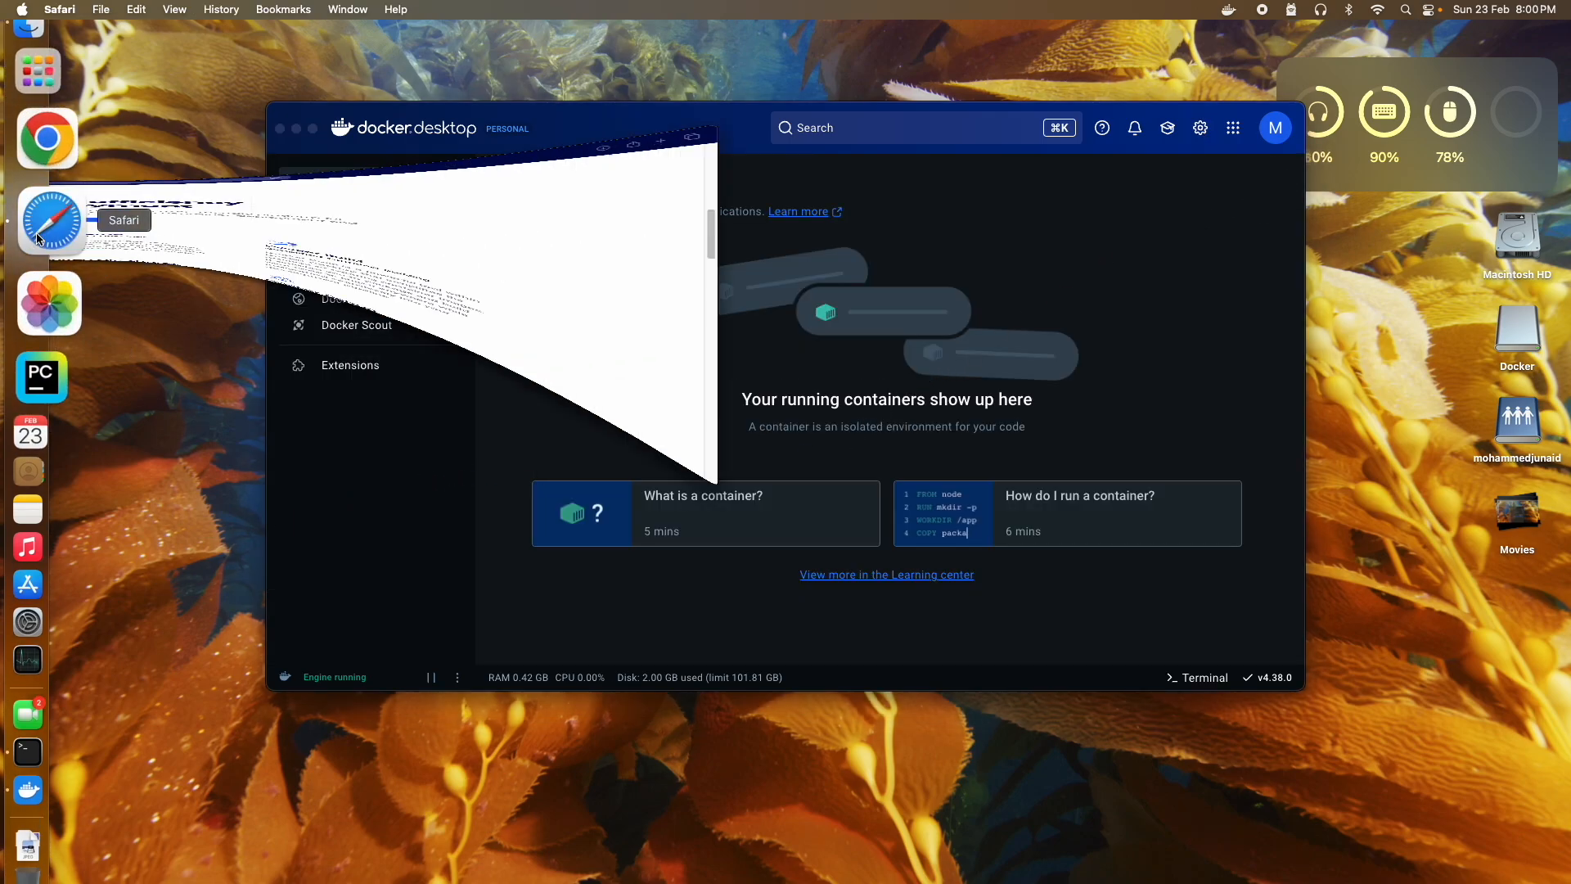
Step: Open the Open WebUI GitHub repository from its site and scroll through the README
click(681, 50)
click(556, 51)
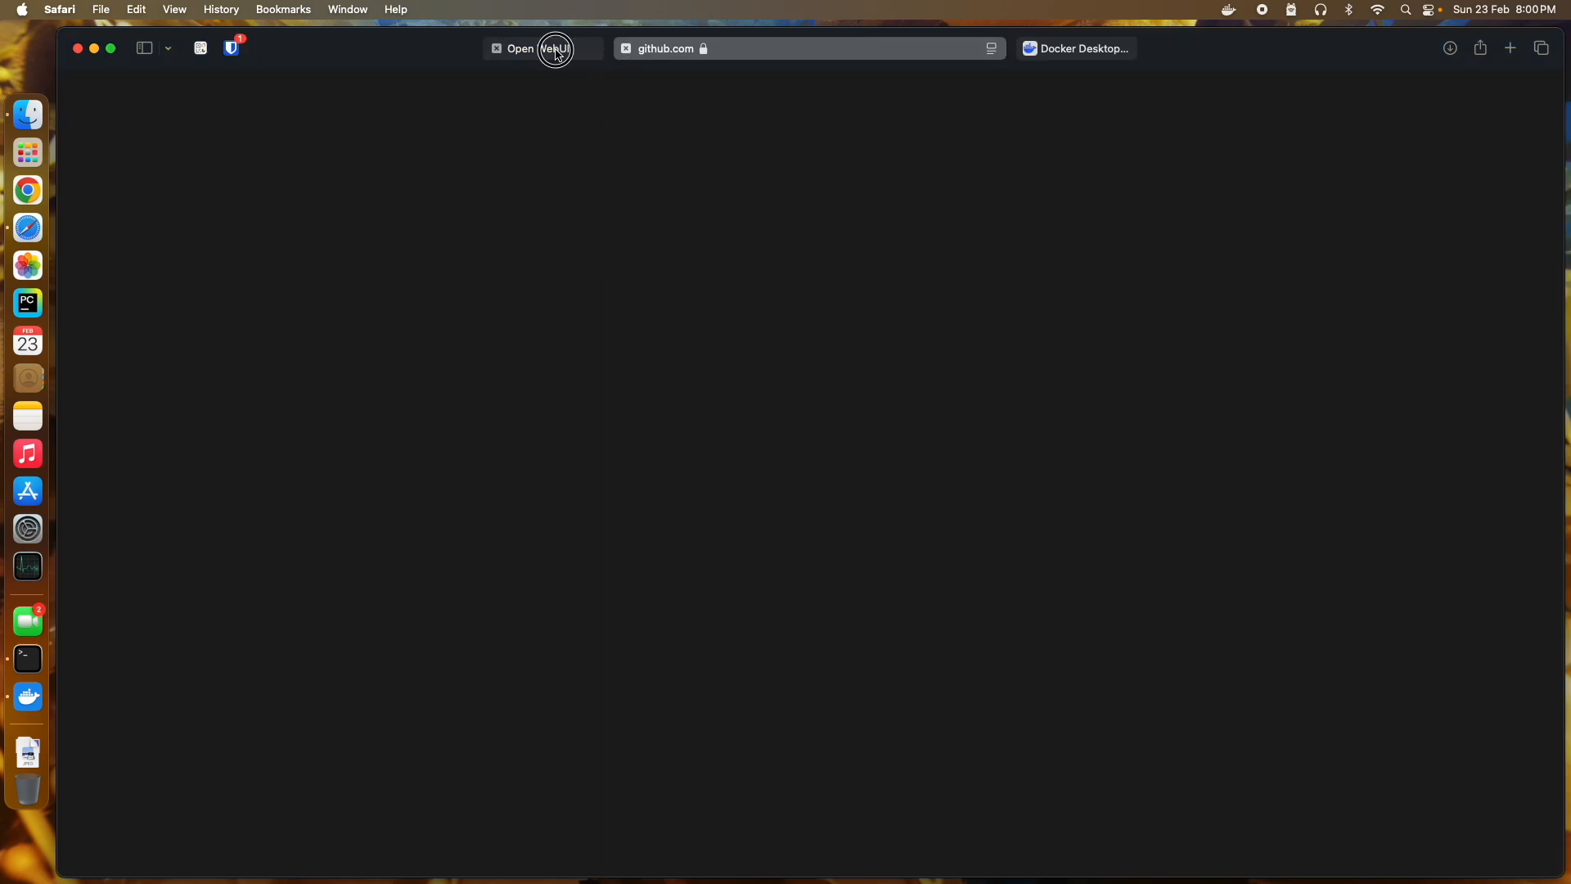
click(667, 592)
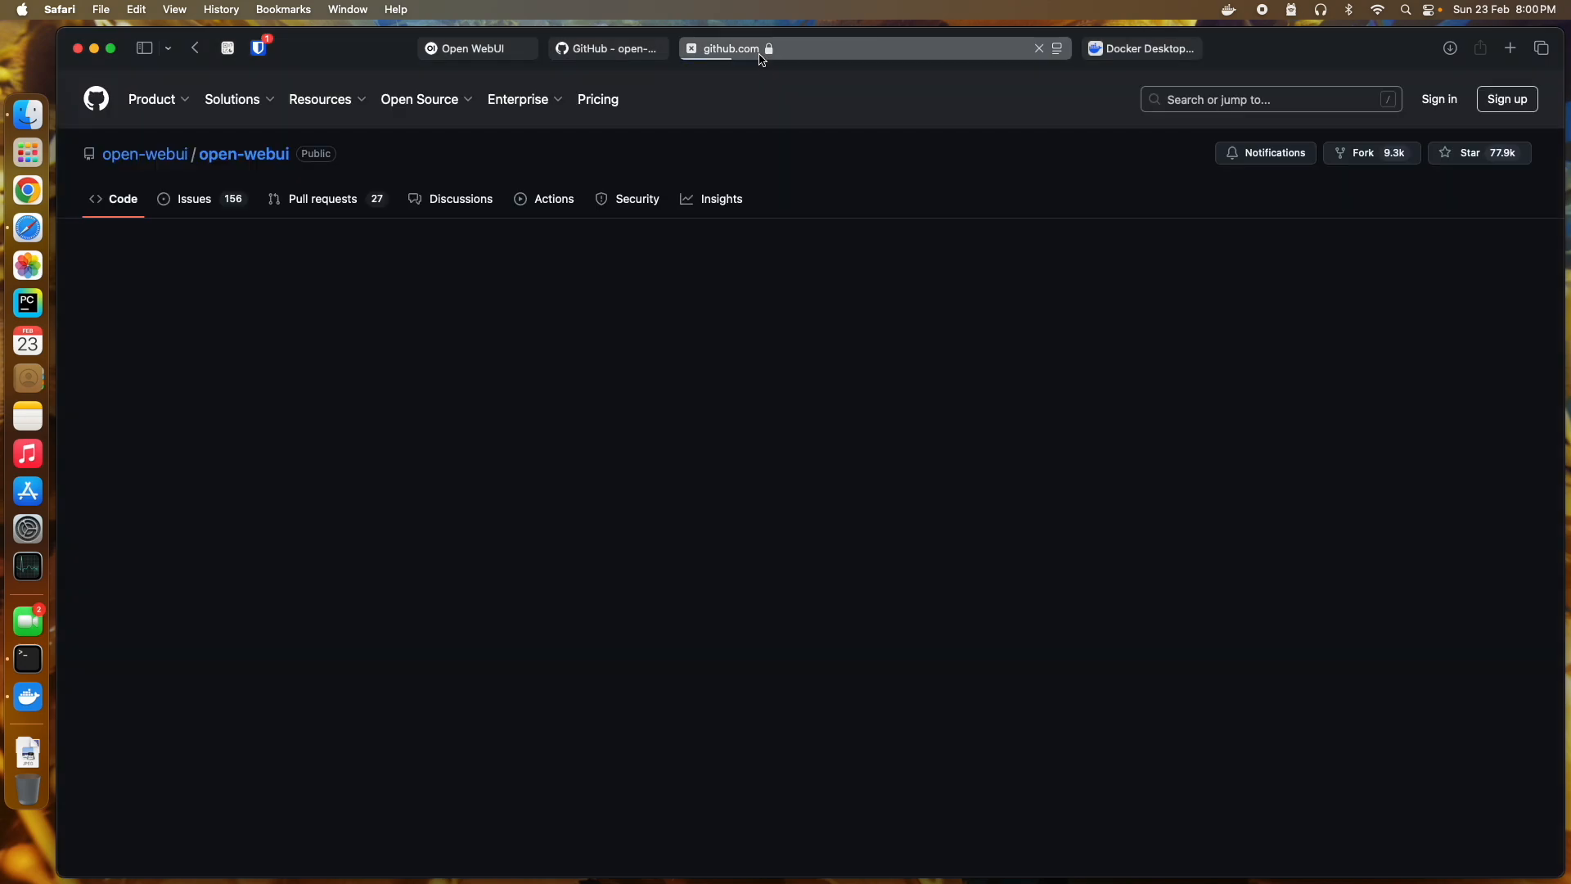
scroll(260, 478, down, 6)
scroll(259, 481, down, 10)
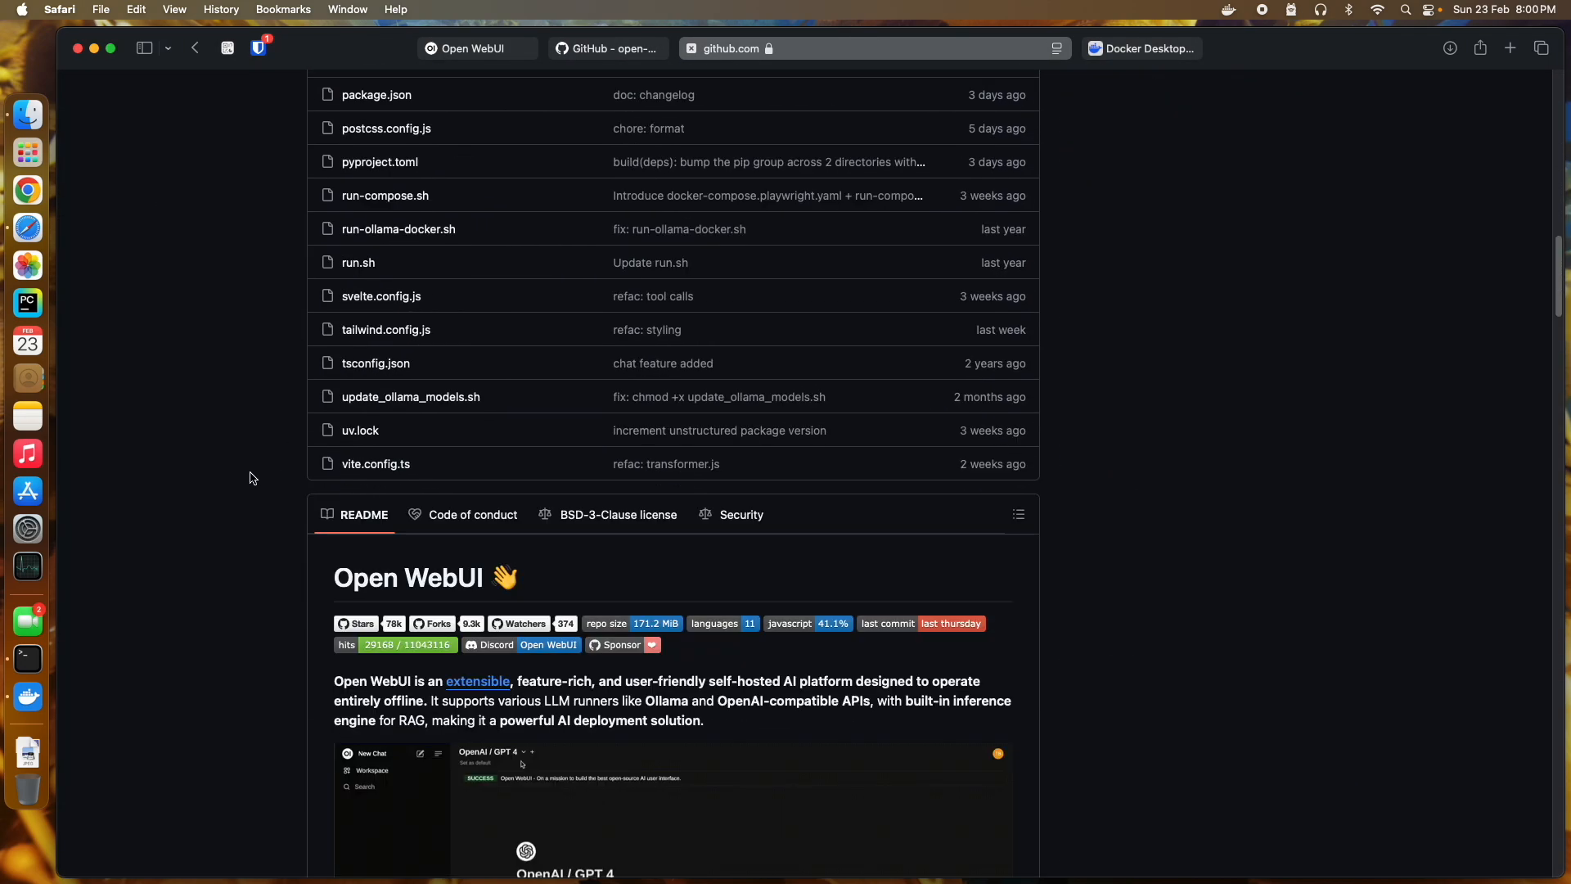
scroll(252, 479, down, 5)
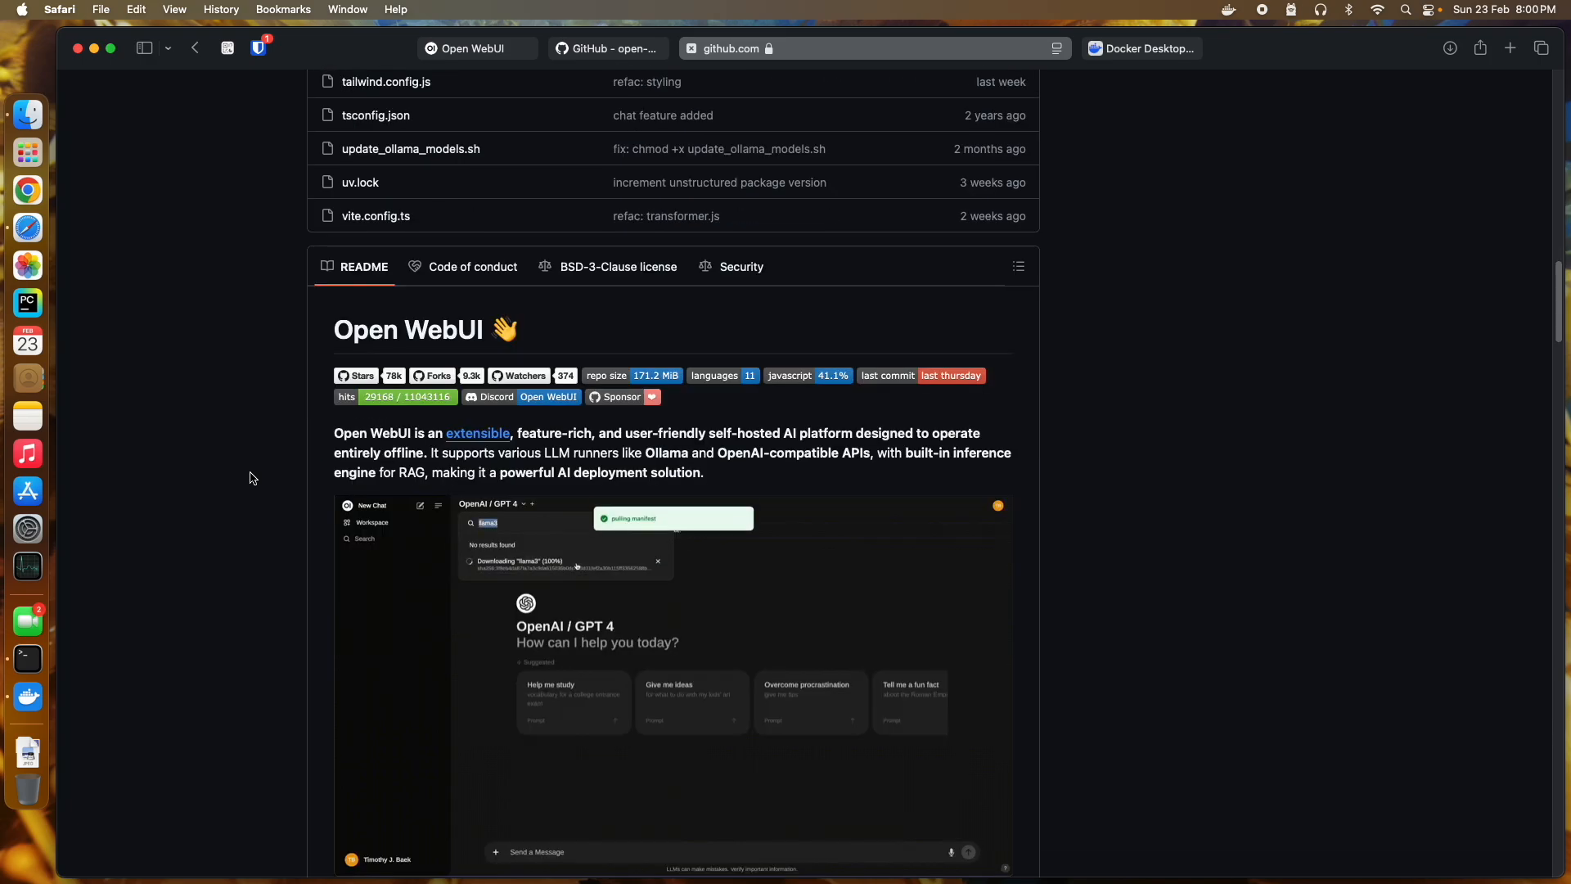
scroll(252, 478, down, 1)
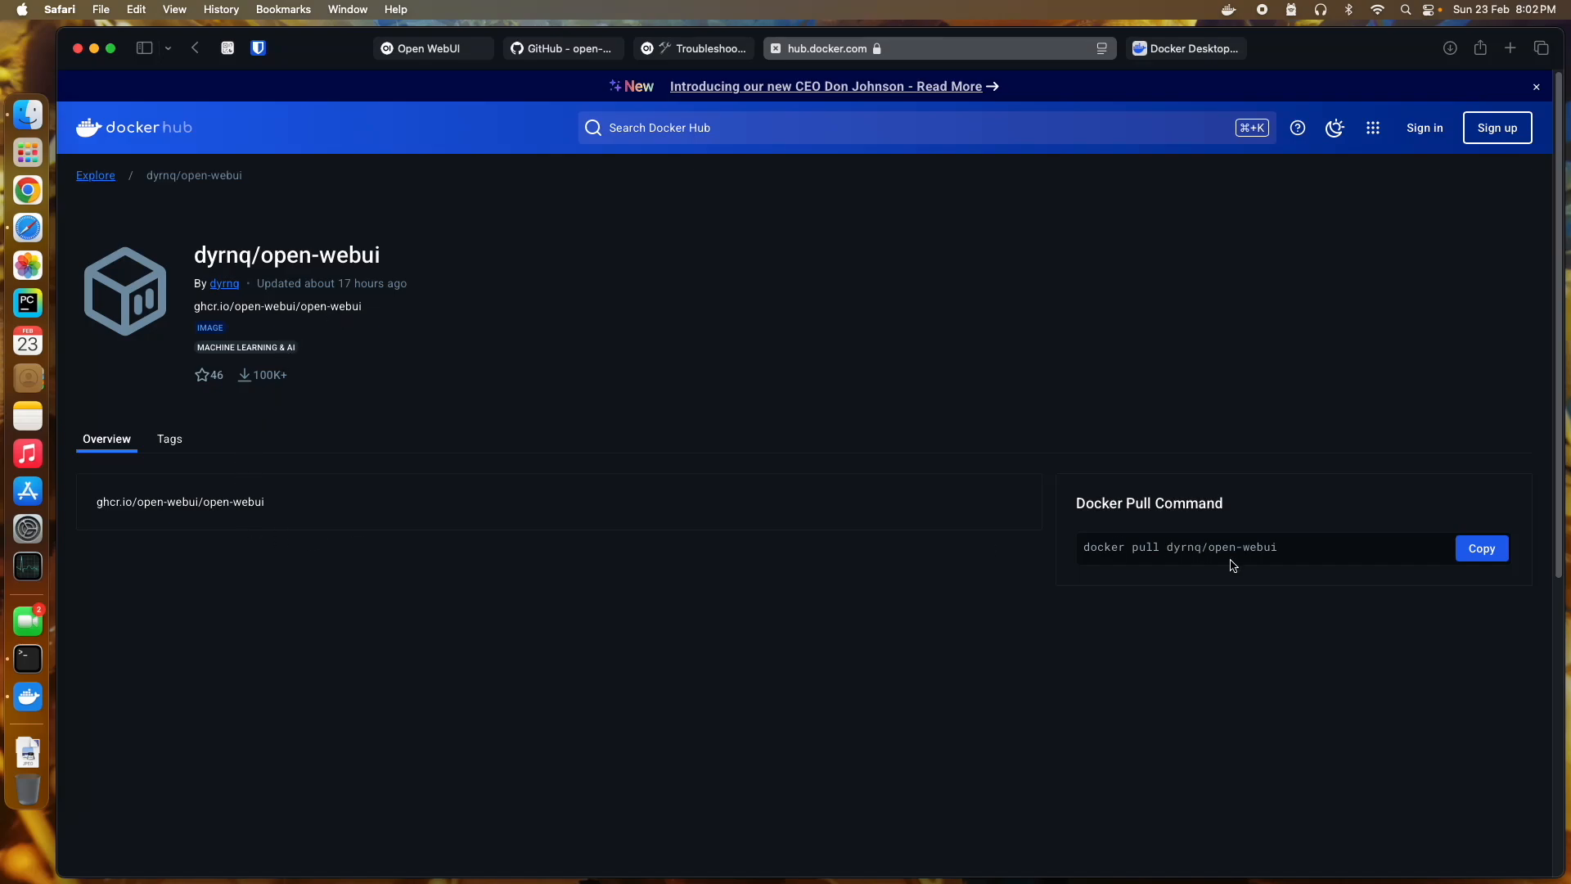
Step: Copy the dyrnq/open-webui docker pull command, then return to Docker Desktop's terminal panel
click(1463, 559)
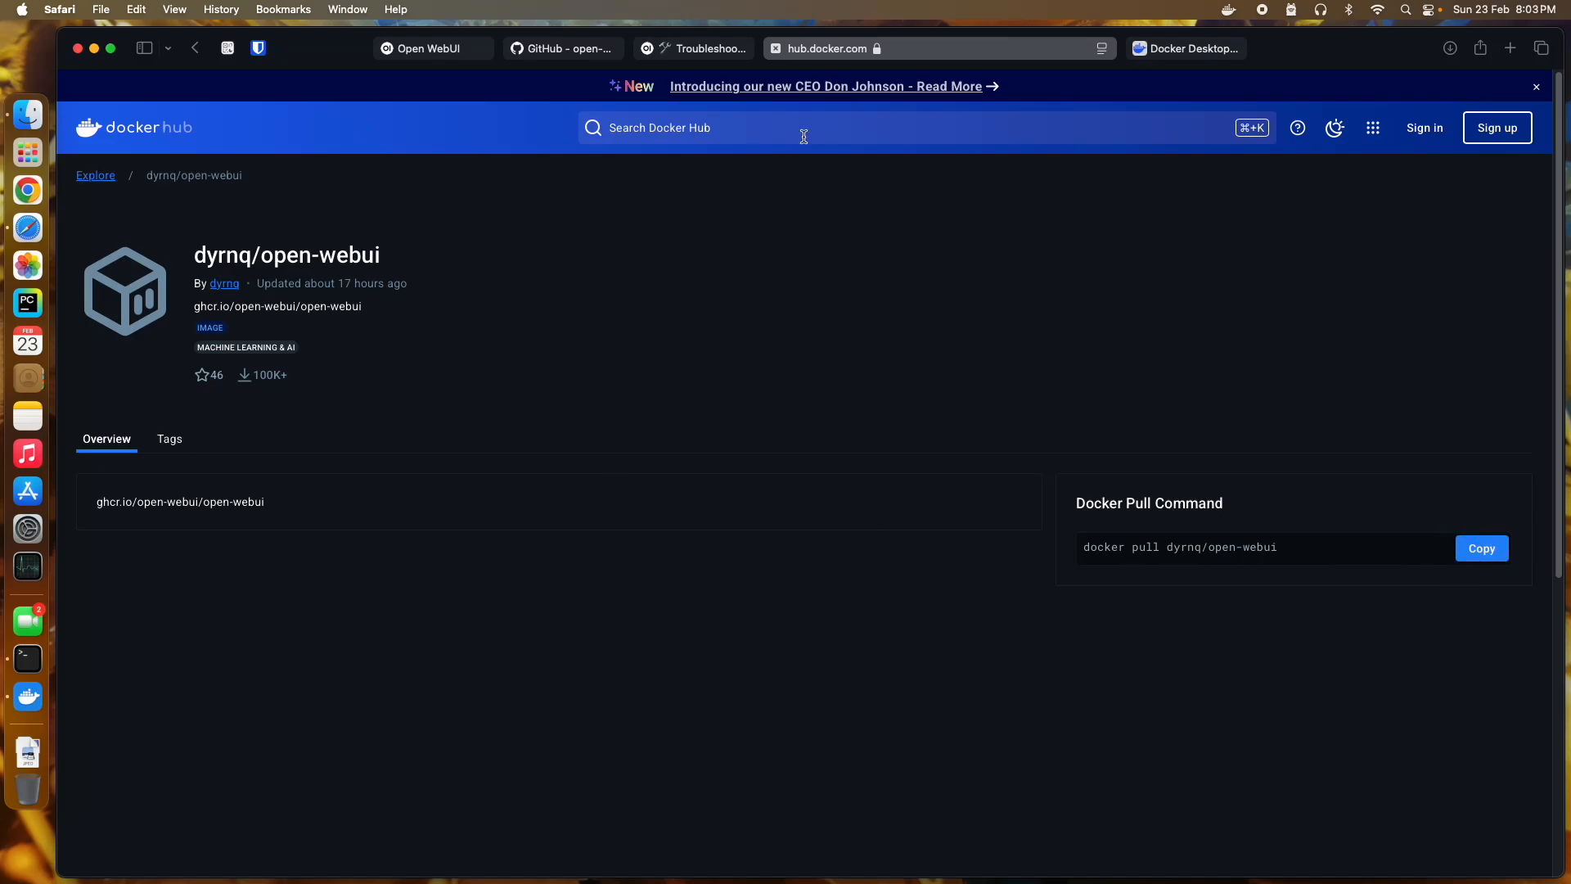
click(1187, 49)
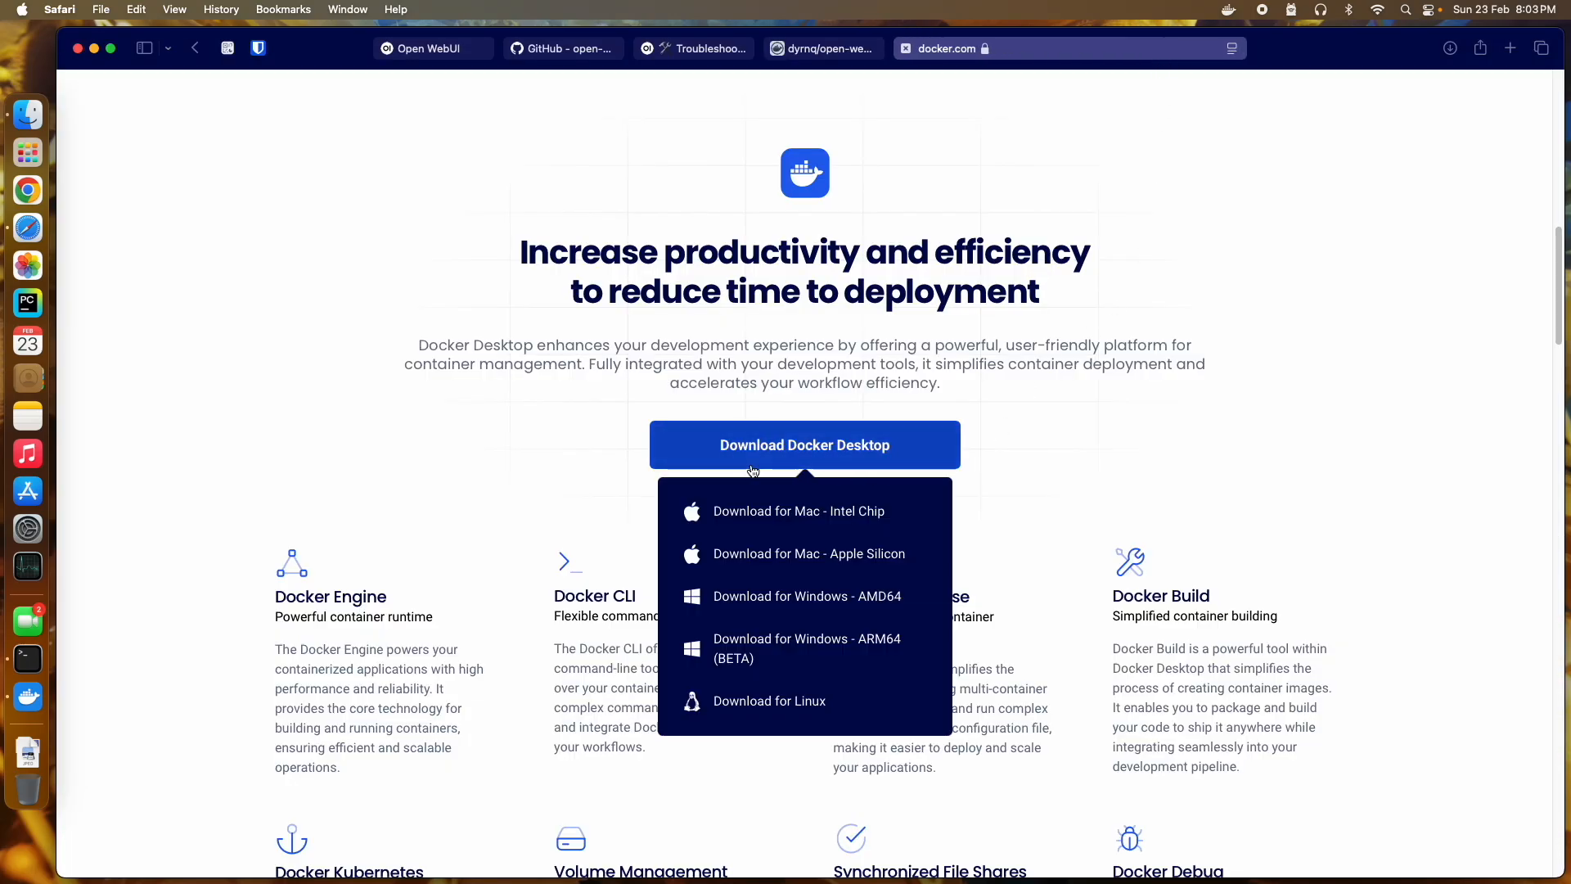
scroll(483, 610, down, 5)
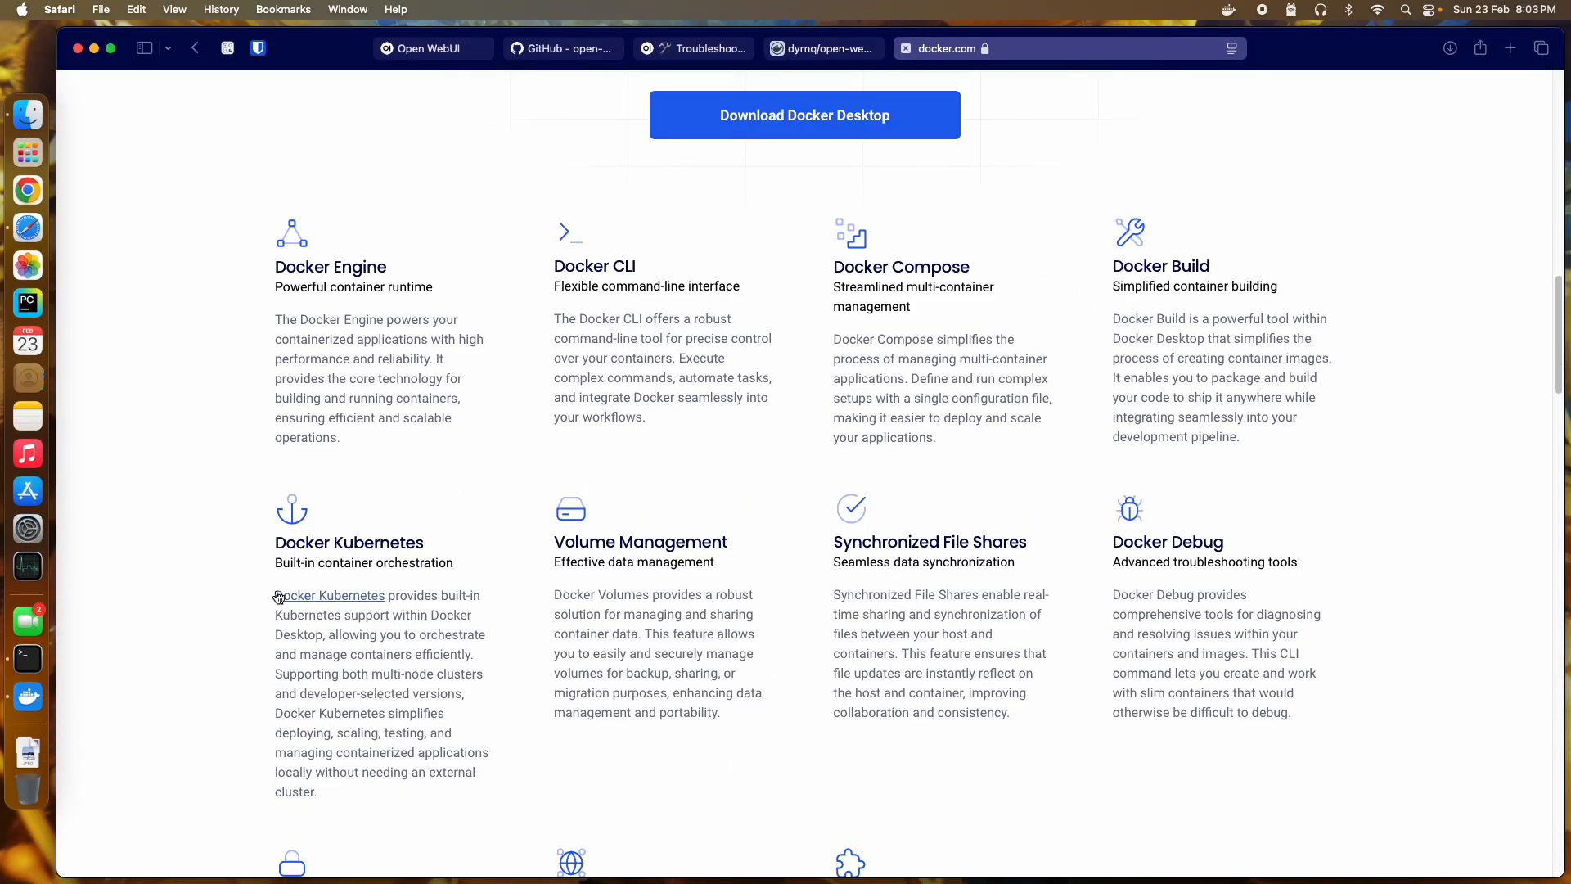
click(27, 696)
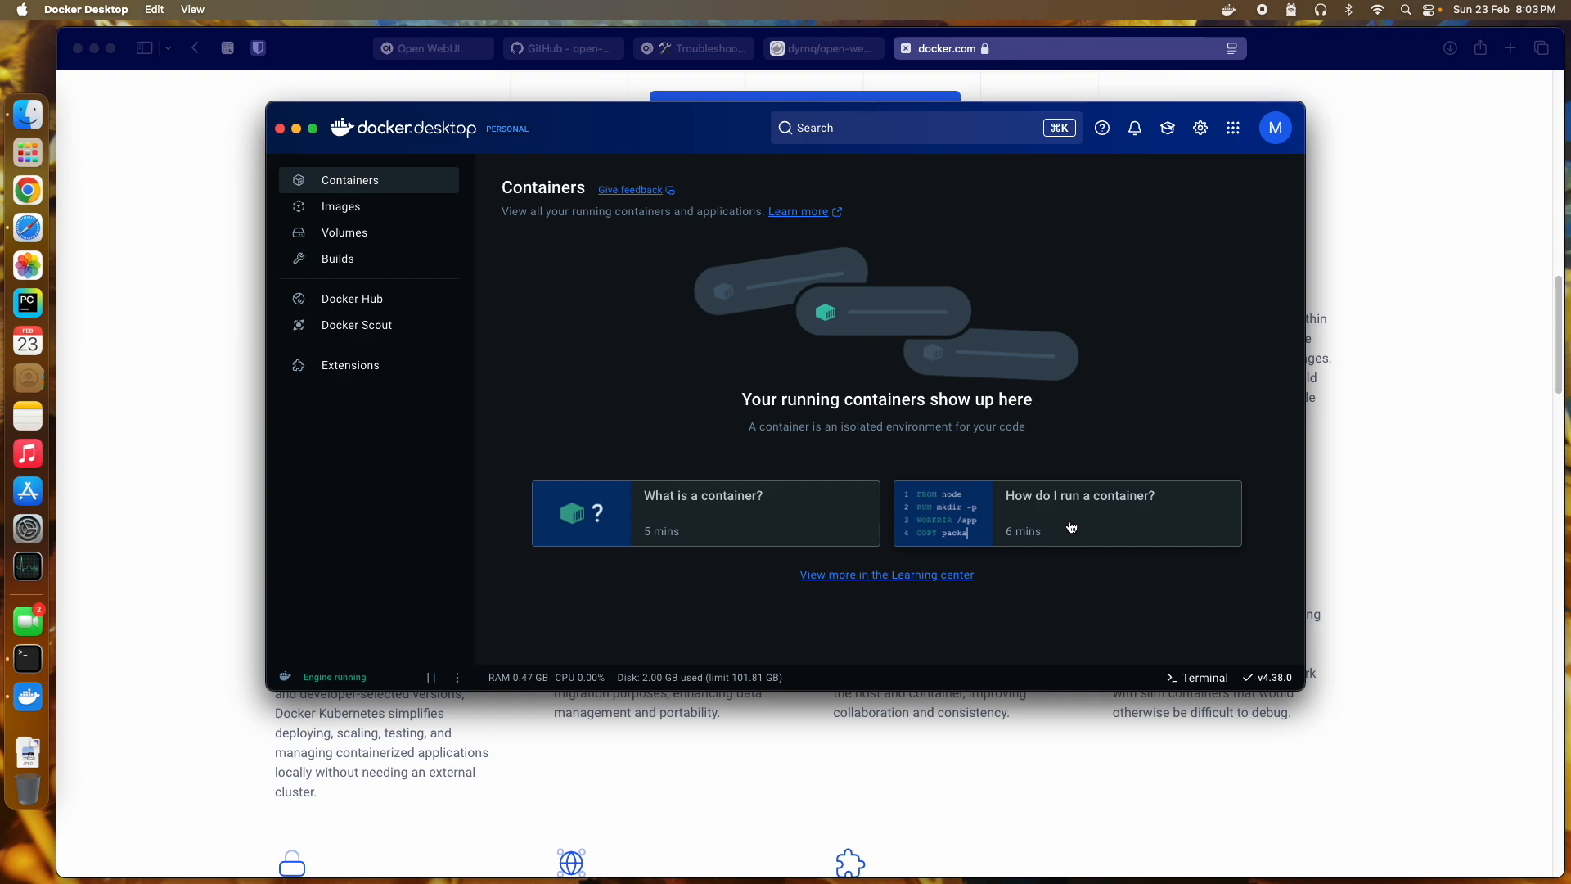
click(1199, 682)
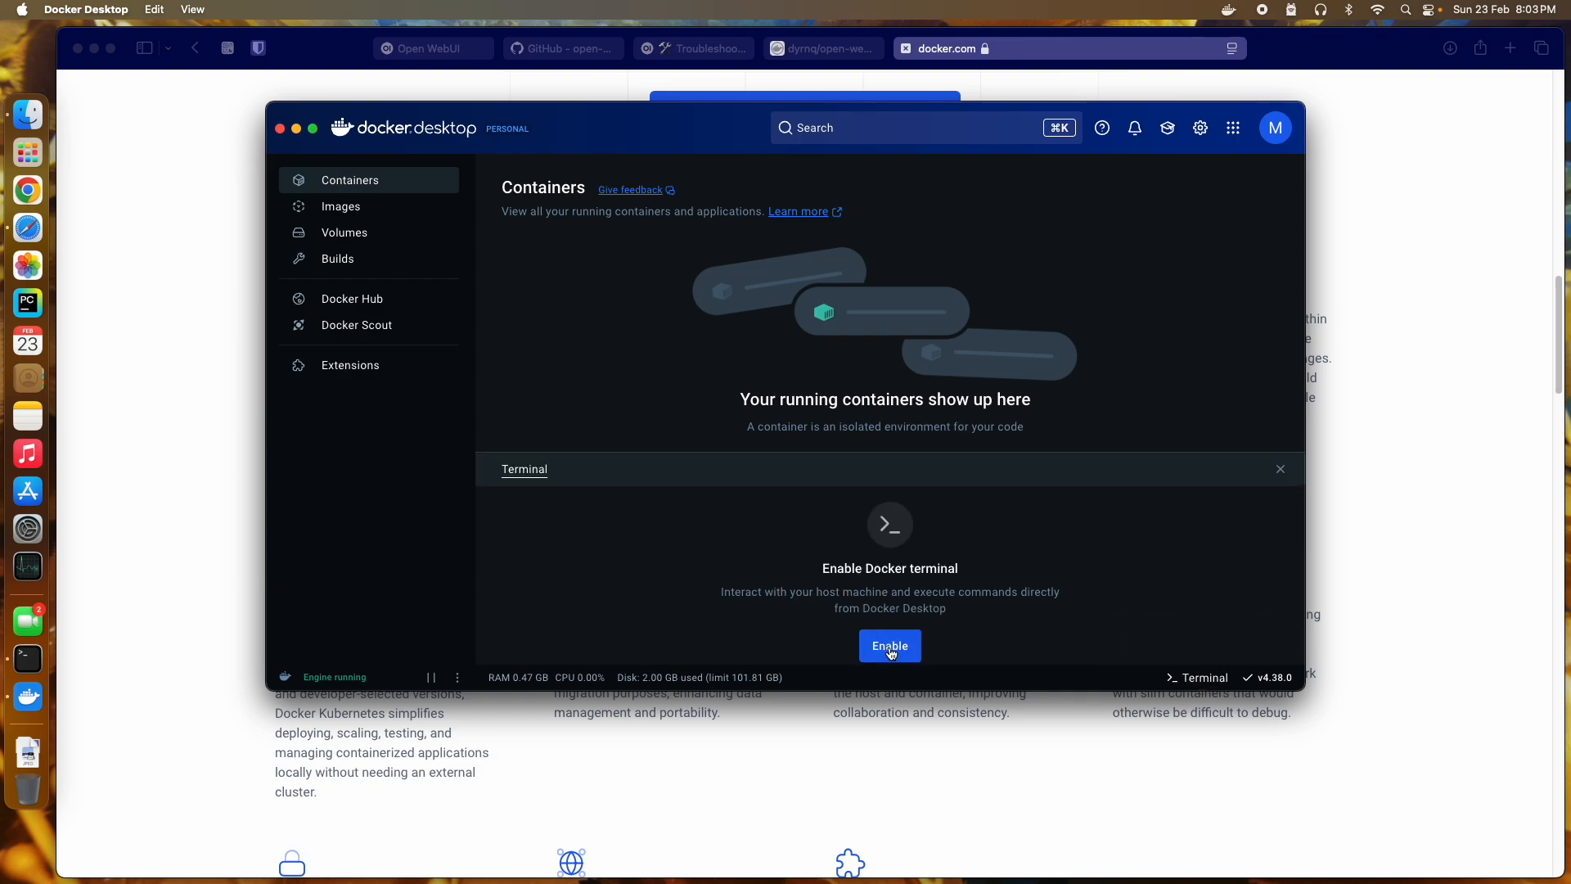
Step: Enable Docker Desktop's terminal and run 'docker pull dyrnq/open-webui'
click(887, 645)
key(super+v)
key(Return)
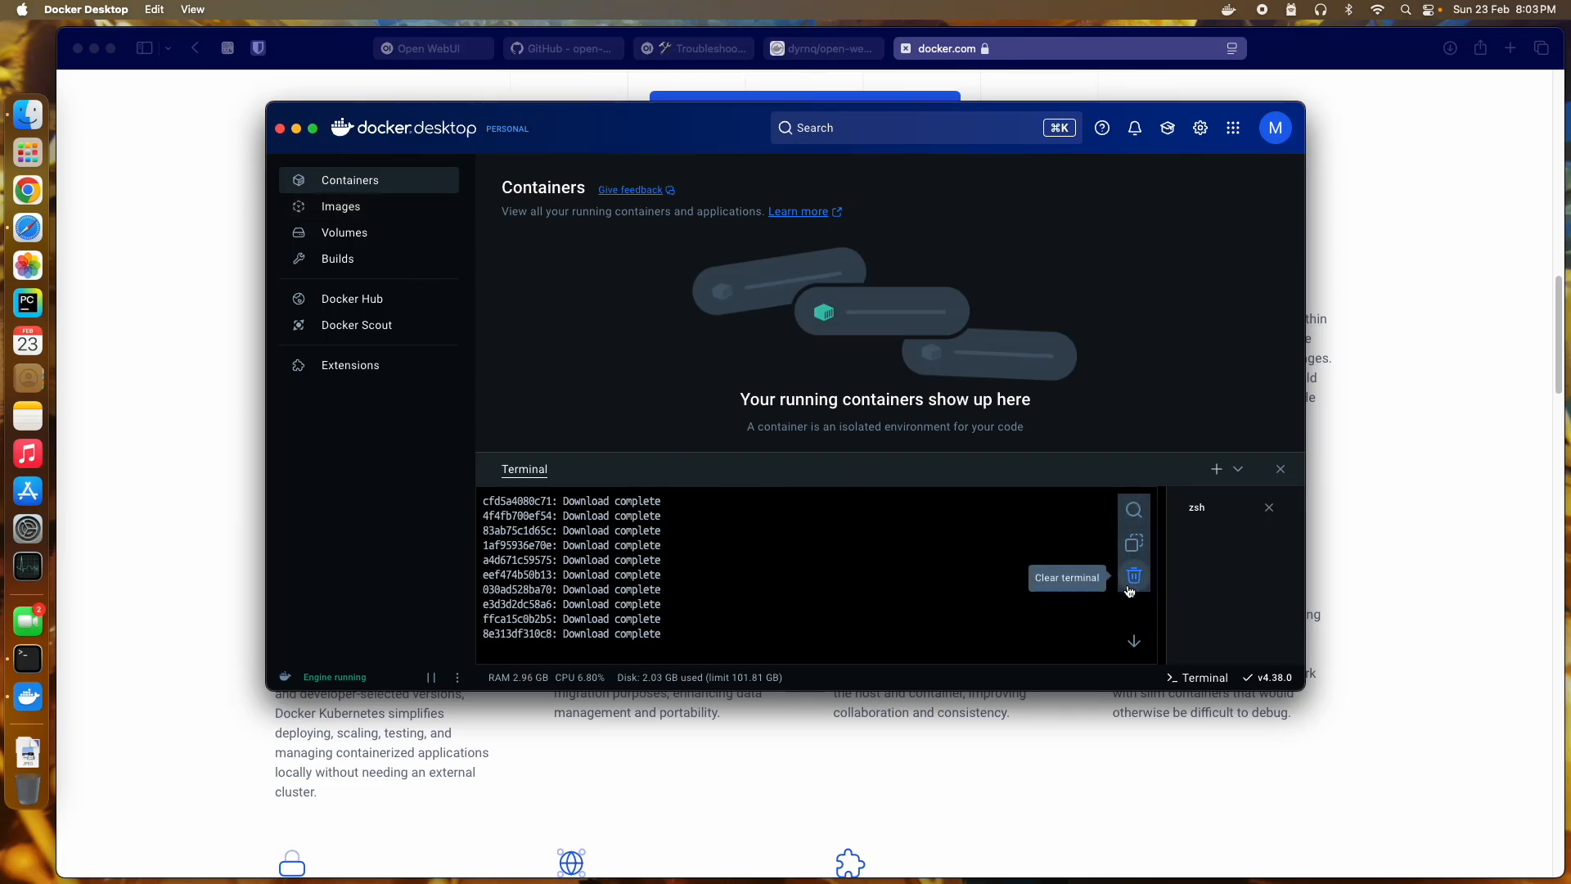
click(1134, 549)
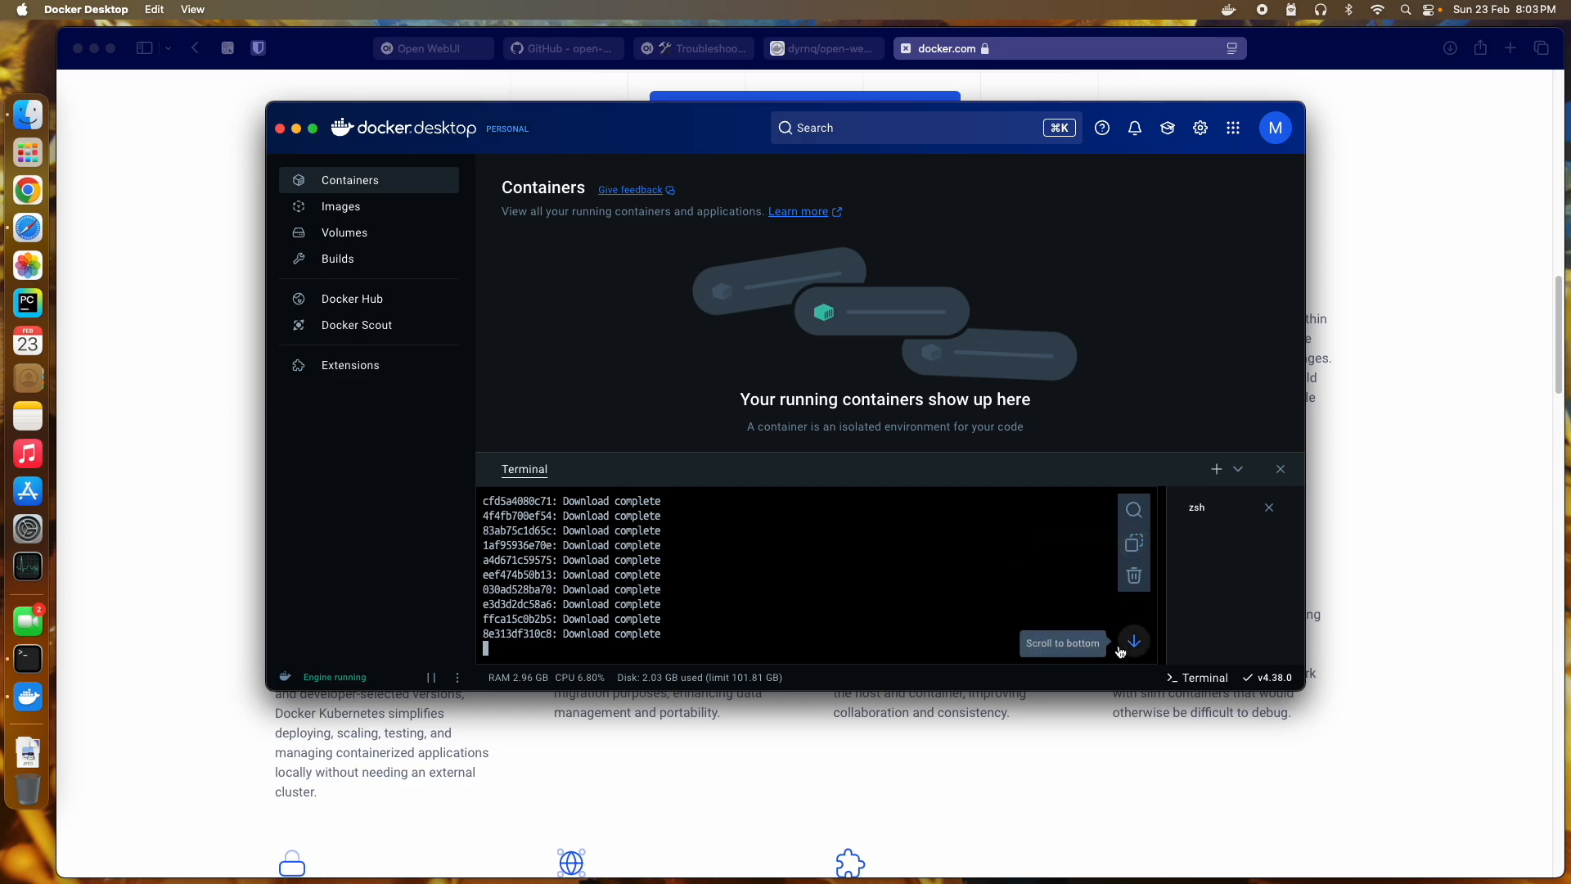
scroll(977, 588, up, 3)
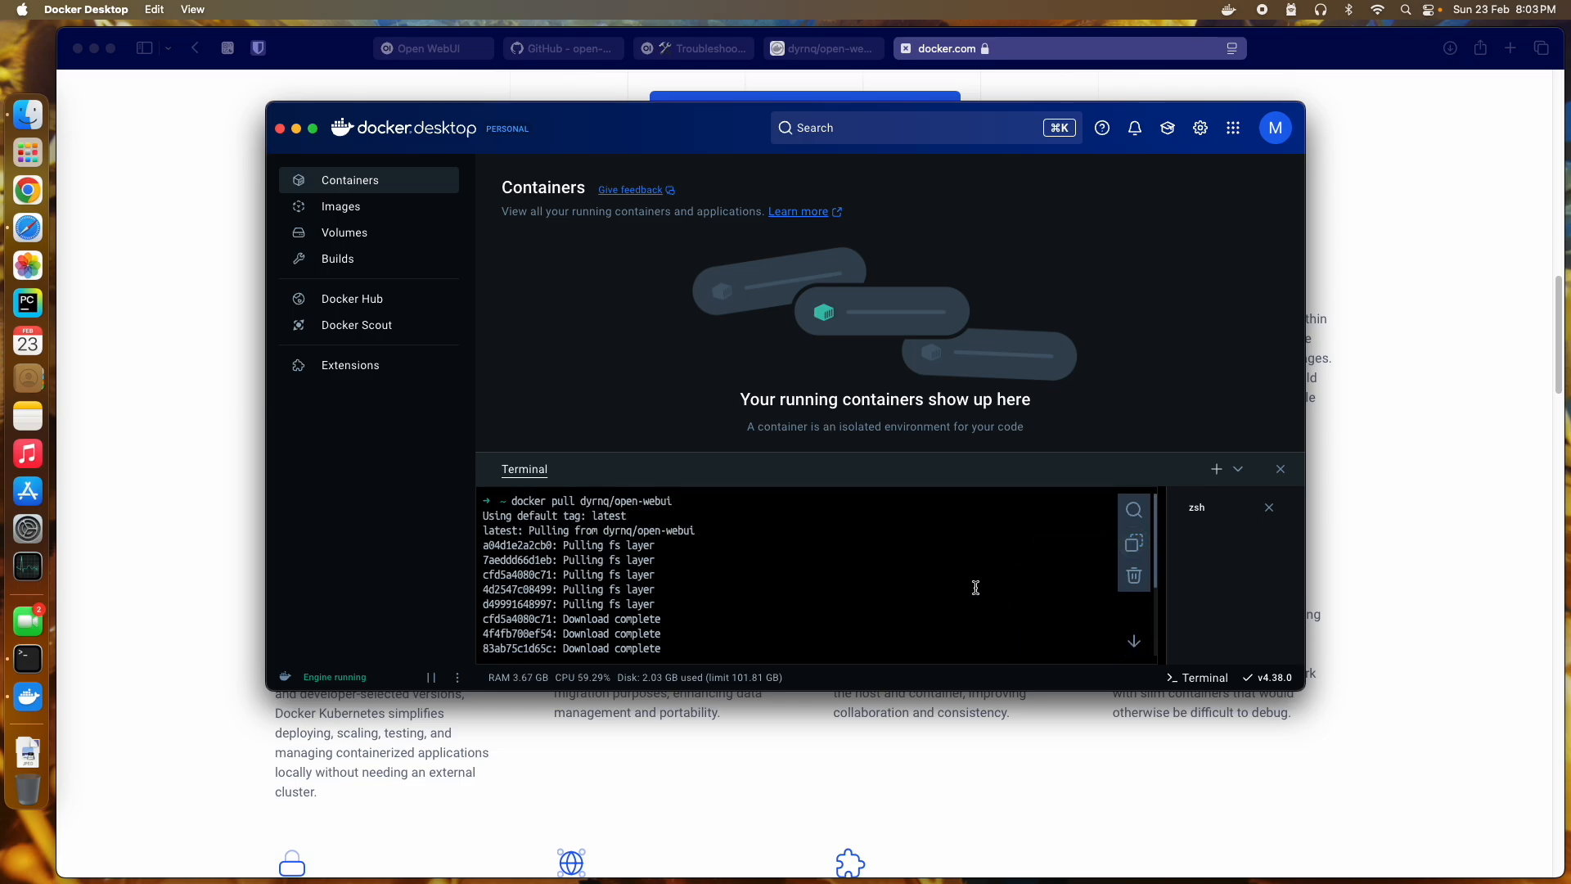
scroll(976, 587, down, 3)
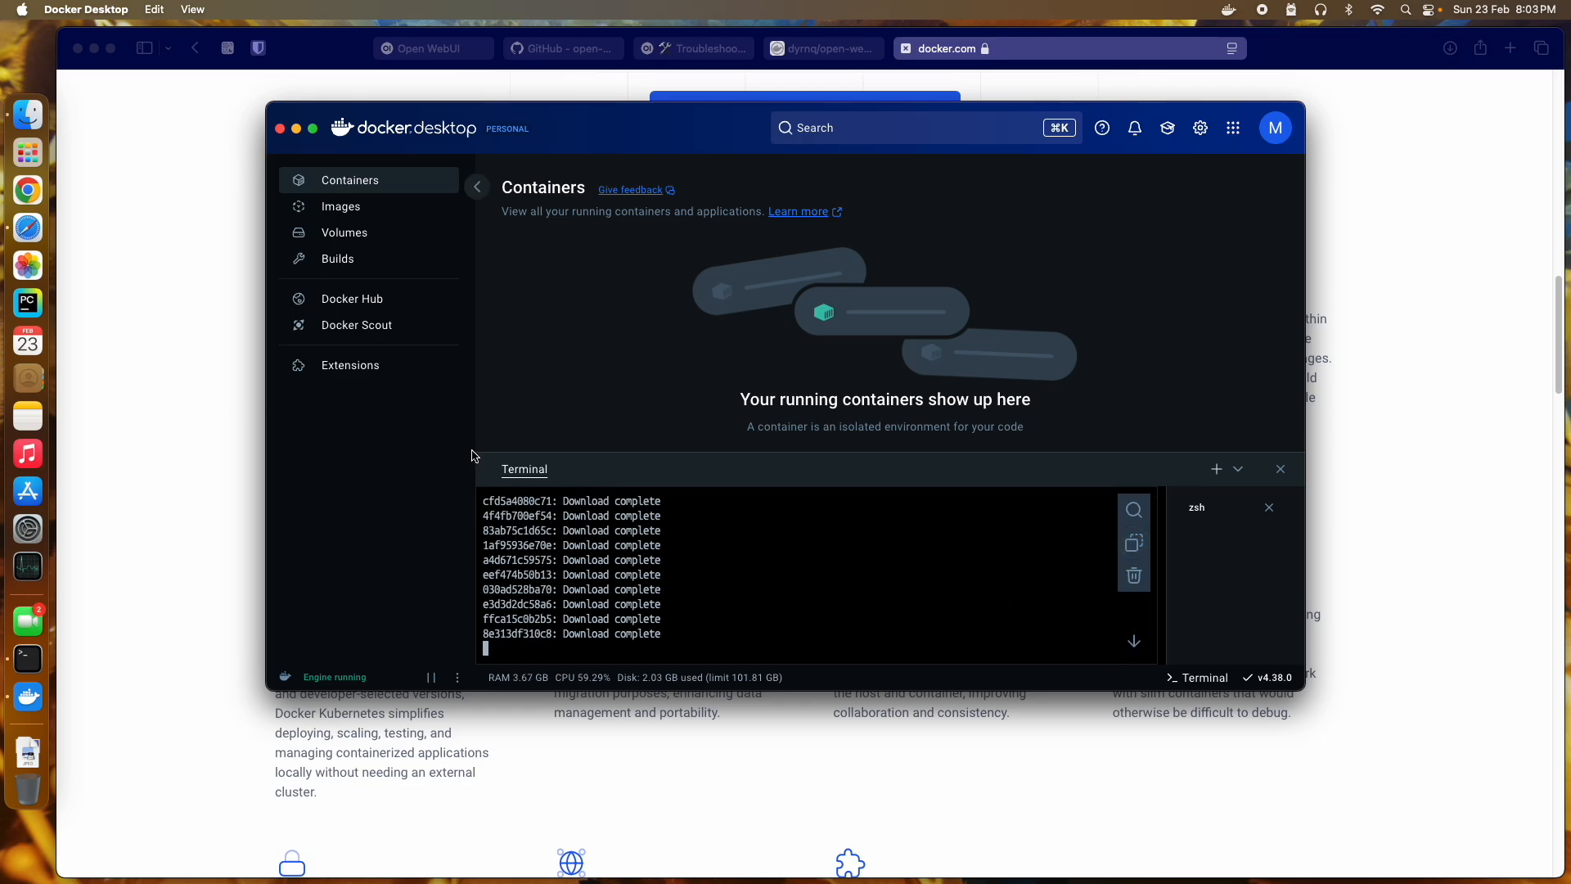
Step: Confirm dyrnq/open-webui:latest (5.57 GB) is in Images and close the terminal panel
click(384, 211)
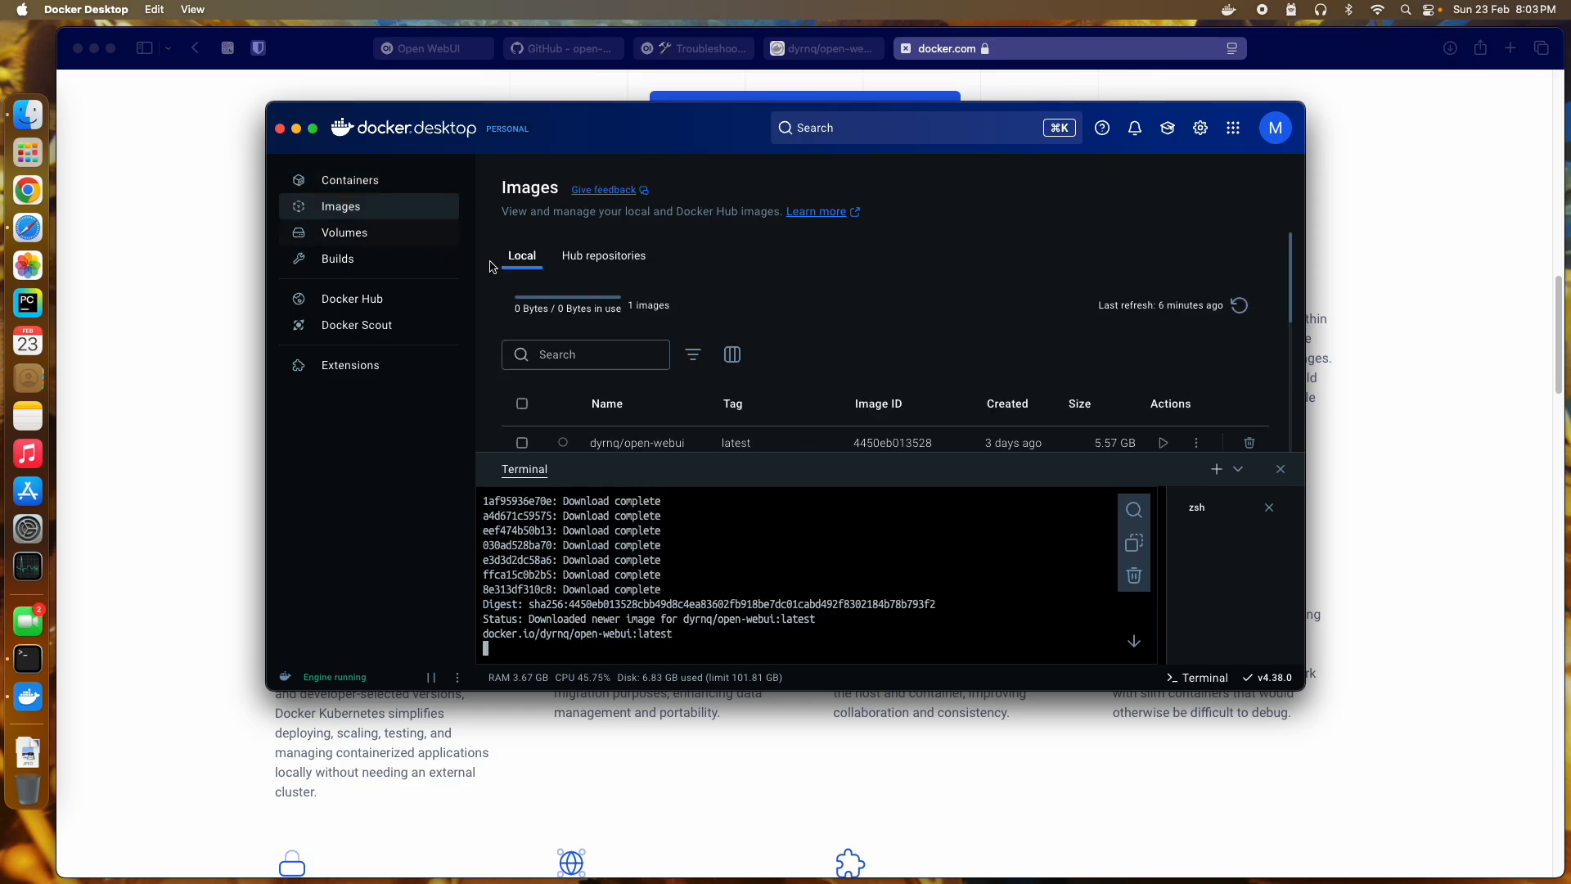
scroll(788, 315, down, 2)
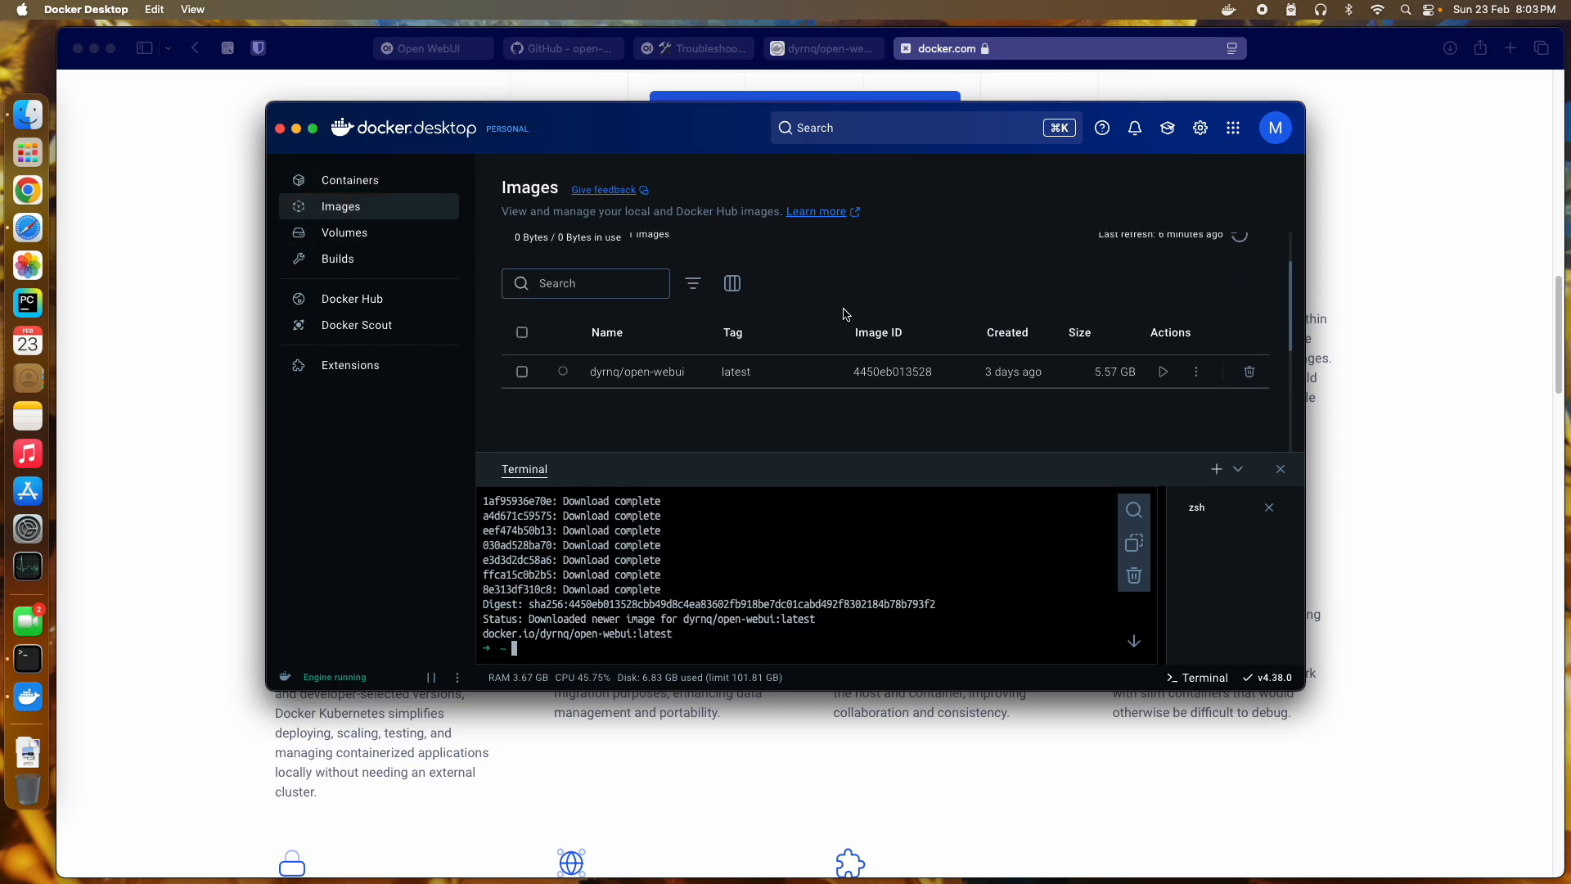
click(1280, 470)
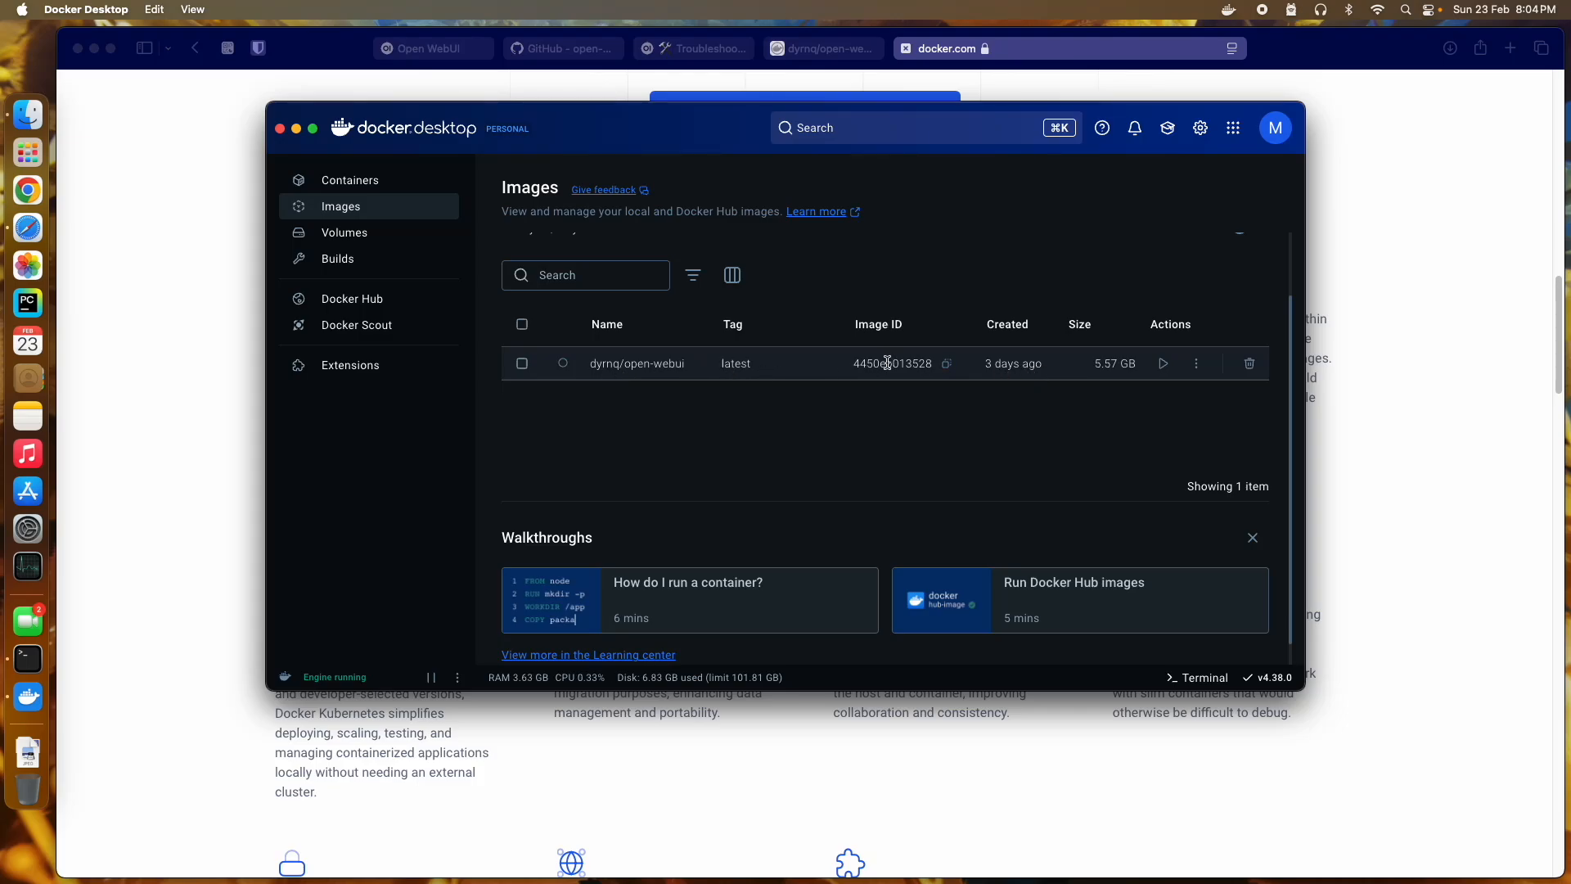
Step: Start a container from dyrnq/open-webui:latest, naming it 'openwebui' under Optional settings
click(395, 235)
click(386, 209)
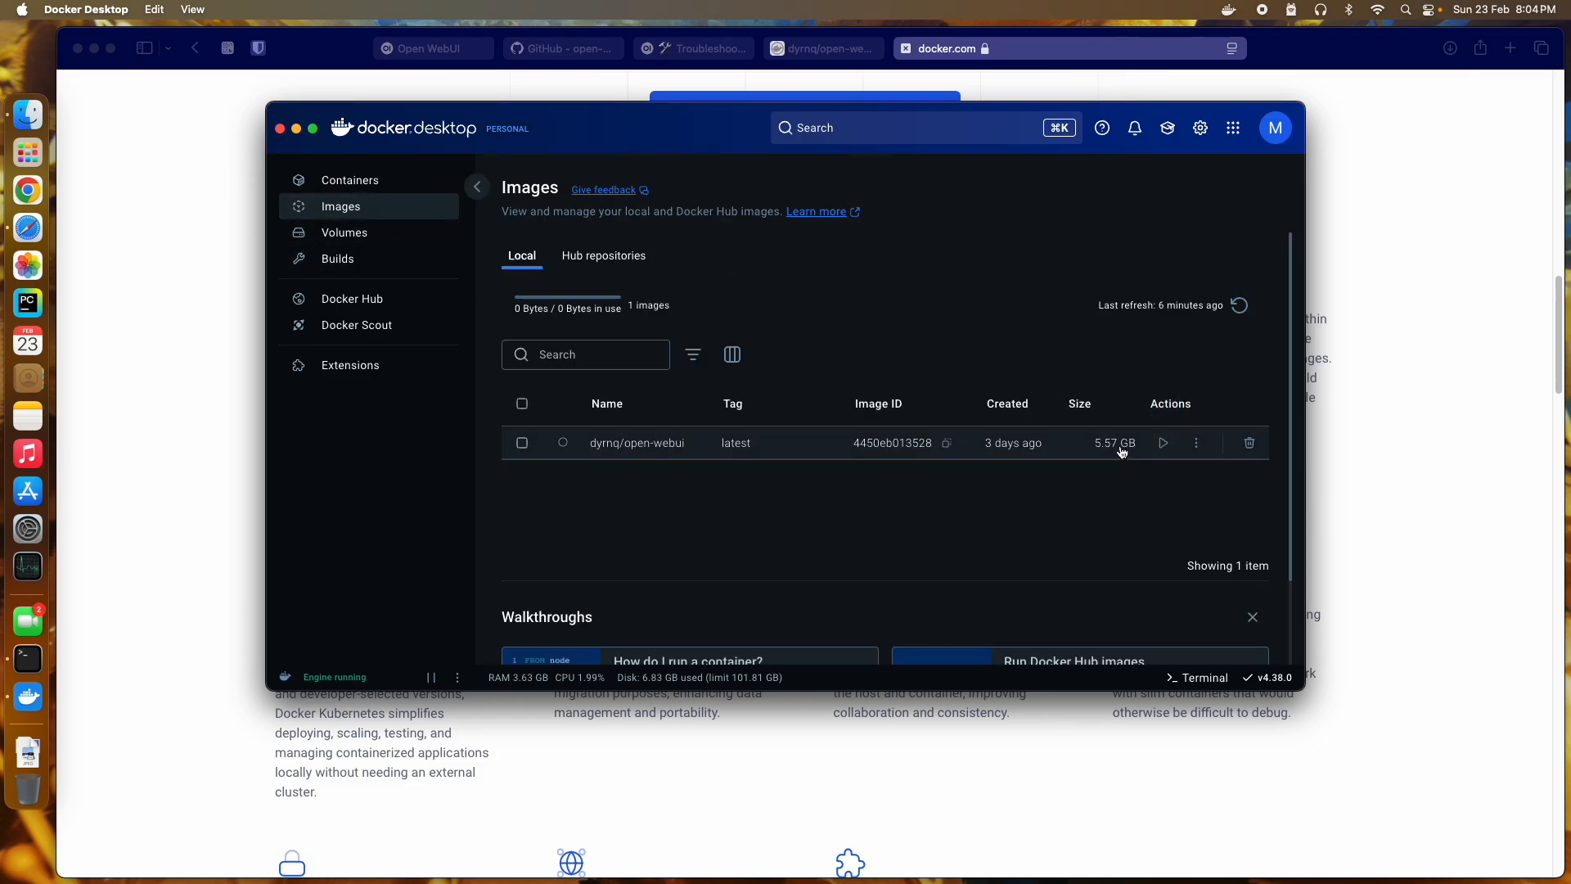
click(1161, 445)
click(734, 404)
click(639, 293)
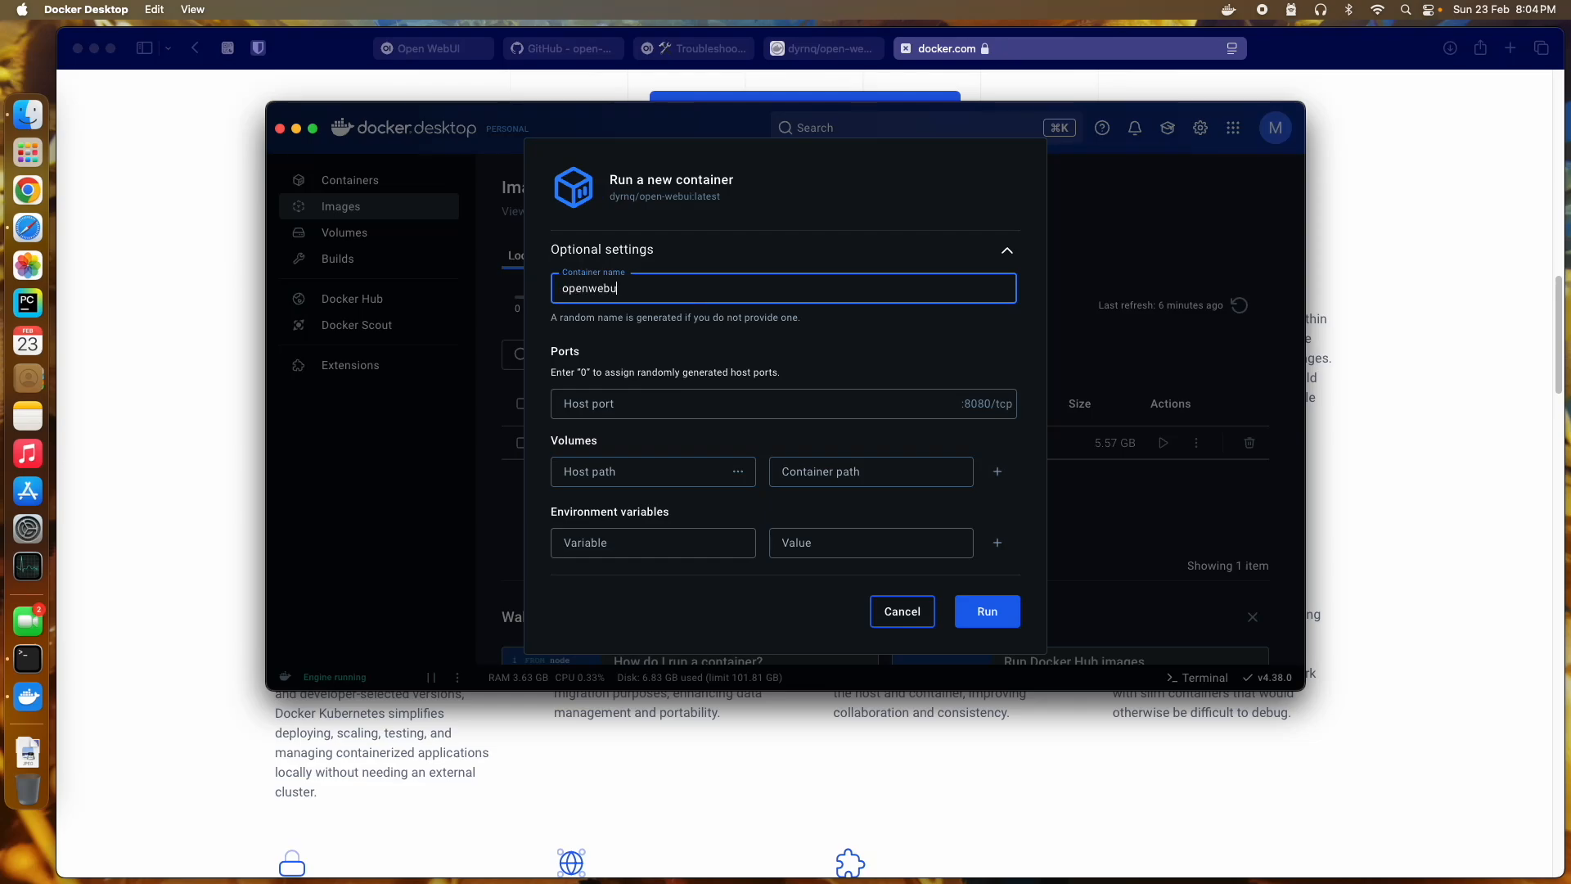
text(openwebui)
click(563, 404)
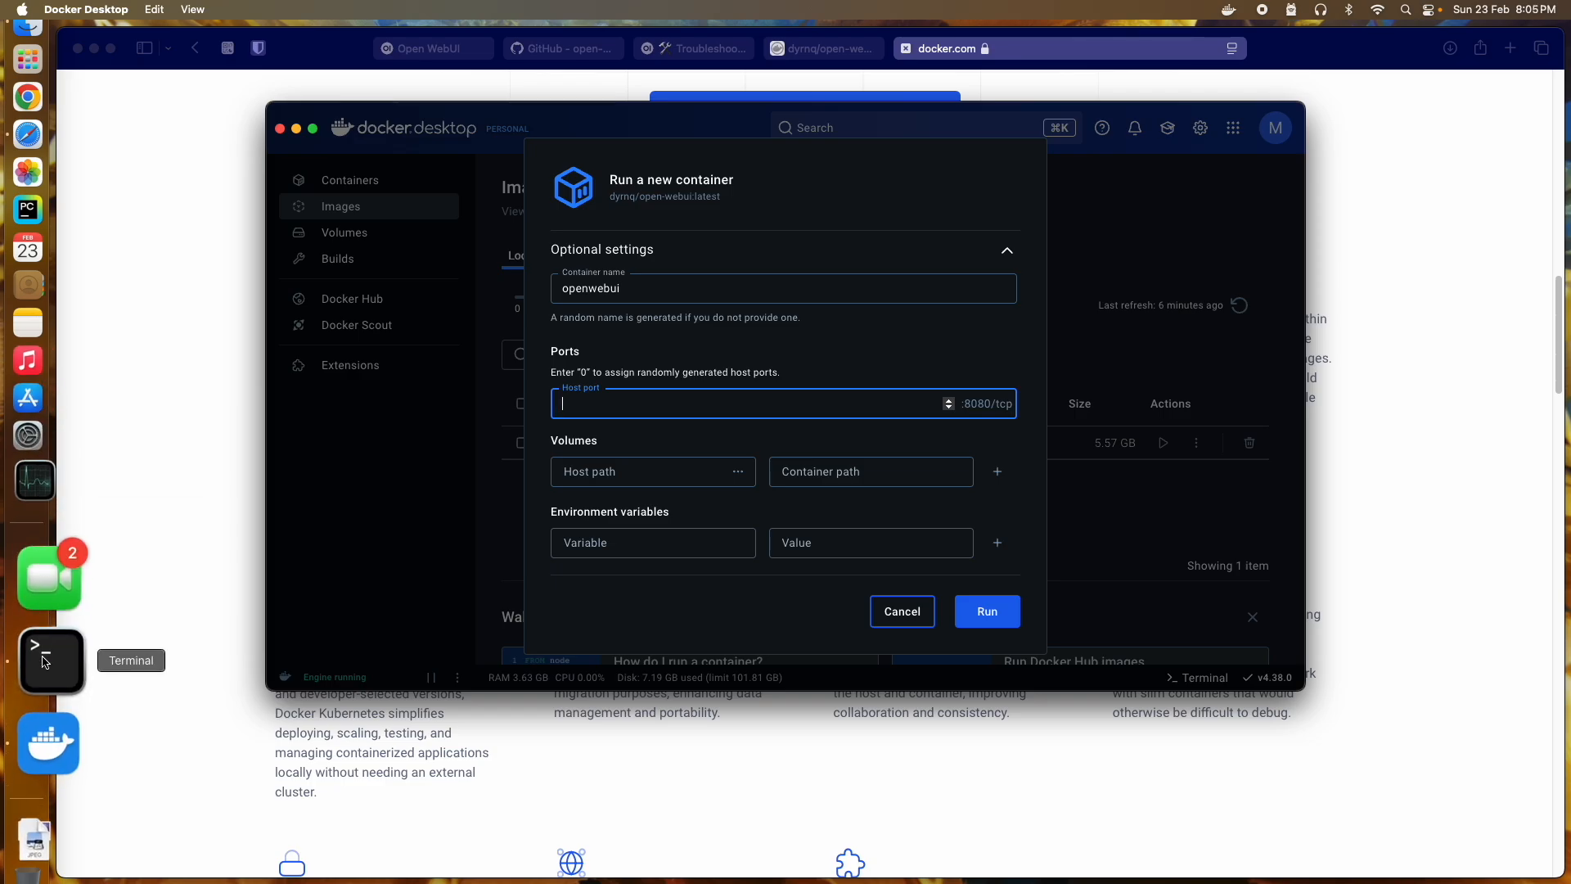
Step: Google 'ollama port' and select 11434 in the first result
click(1518, 48)
text(ollama port)
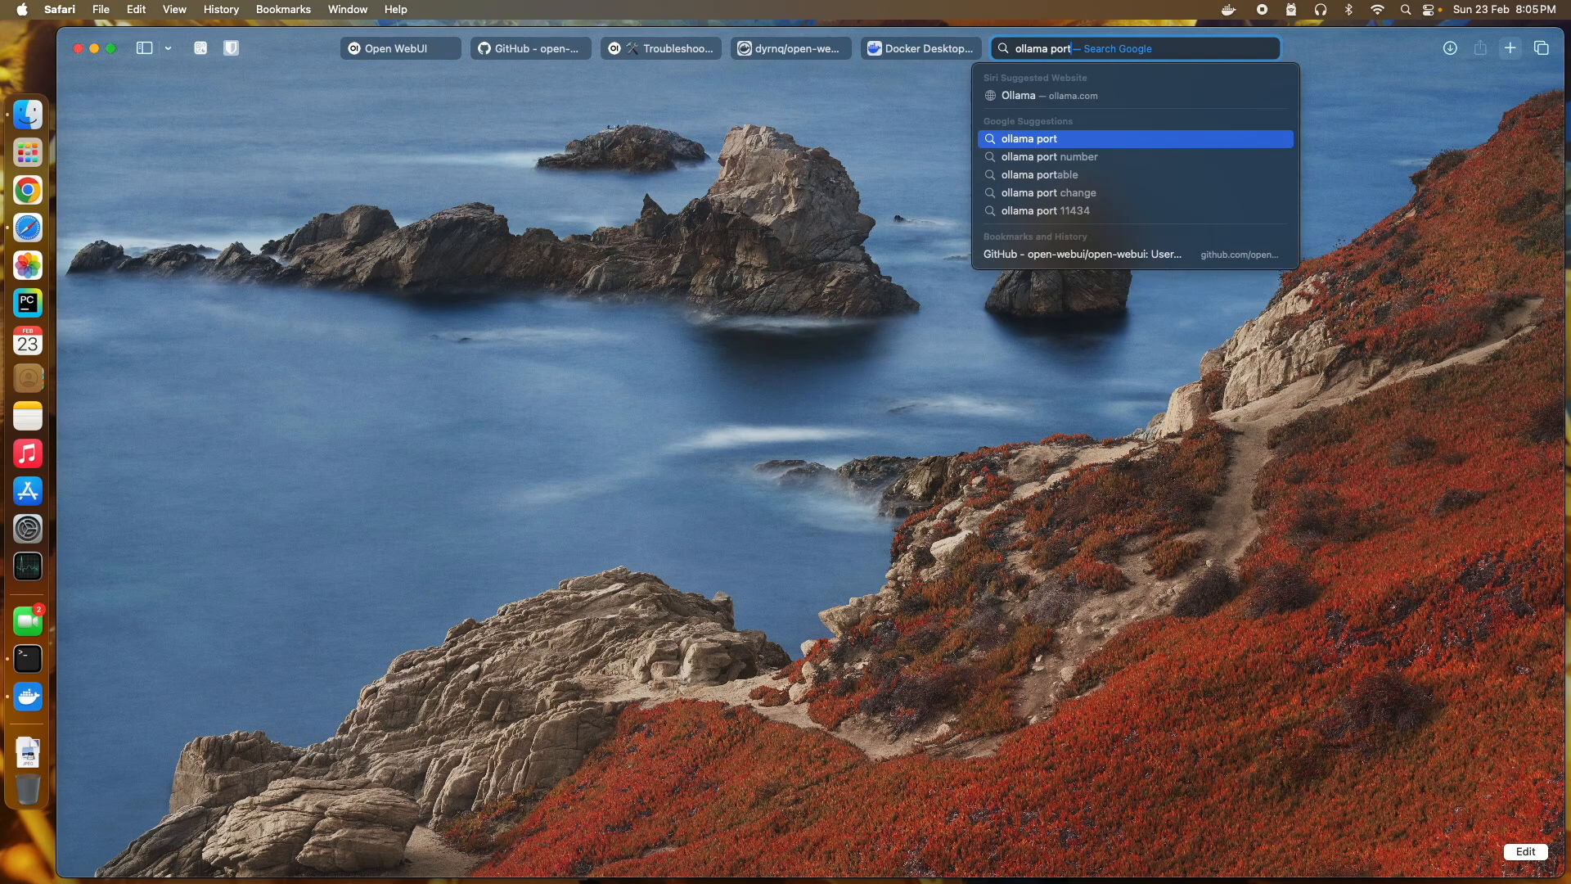
key(Return)
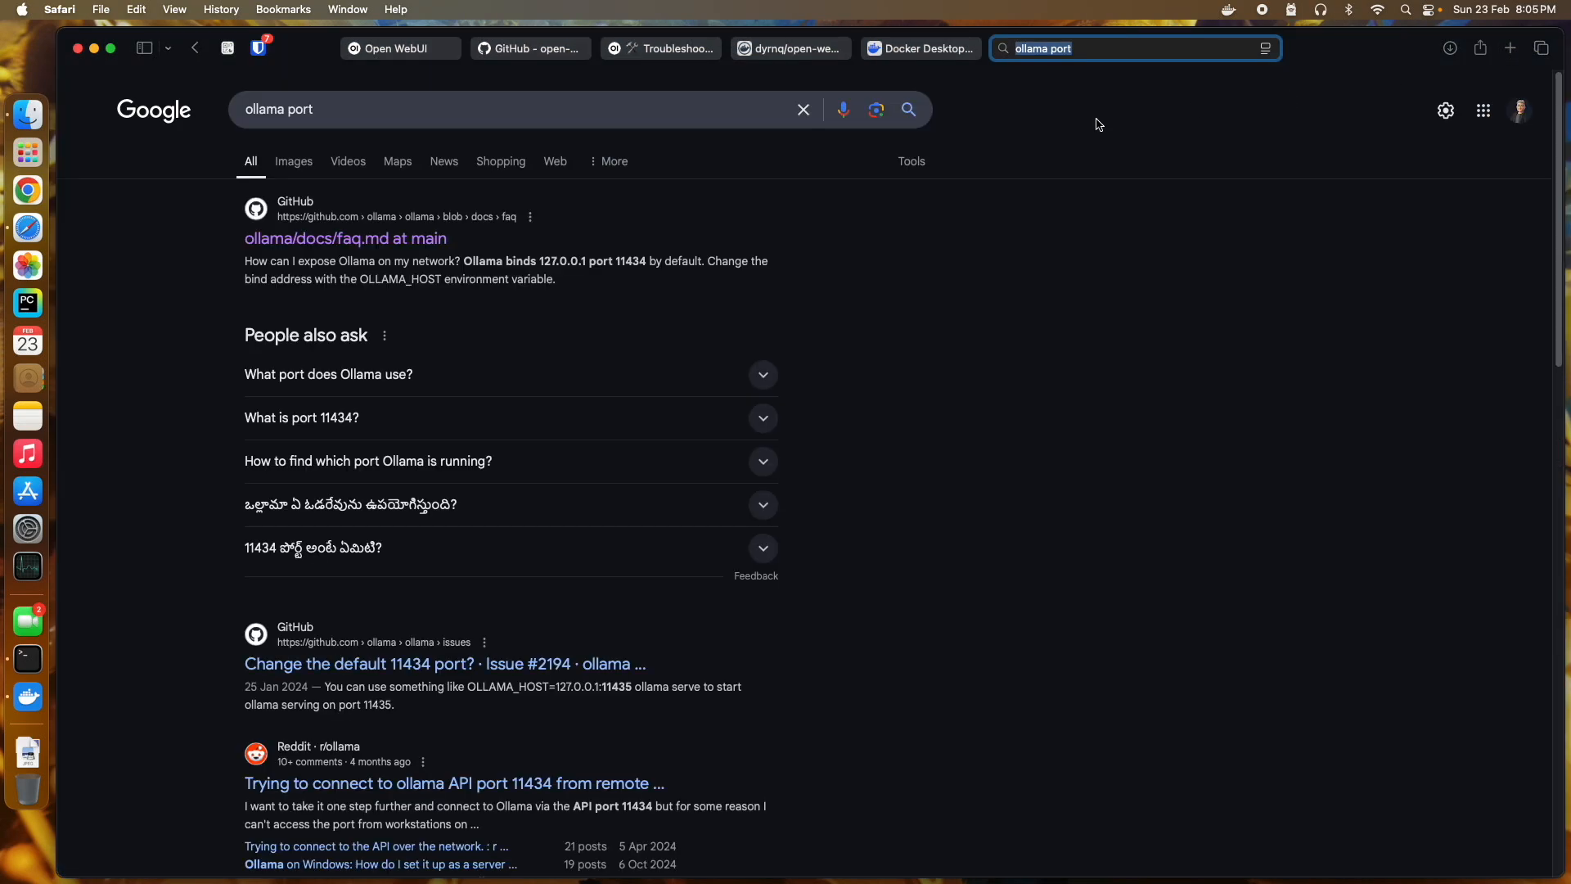
click(627, 262)
double_click(627, 262)
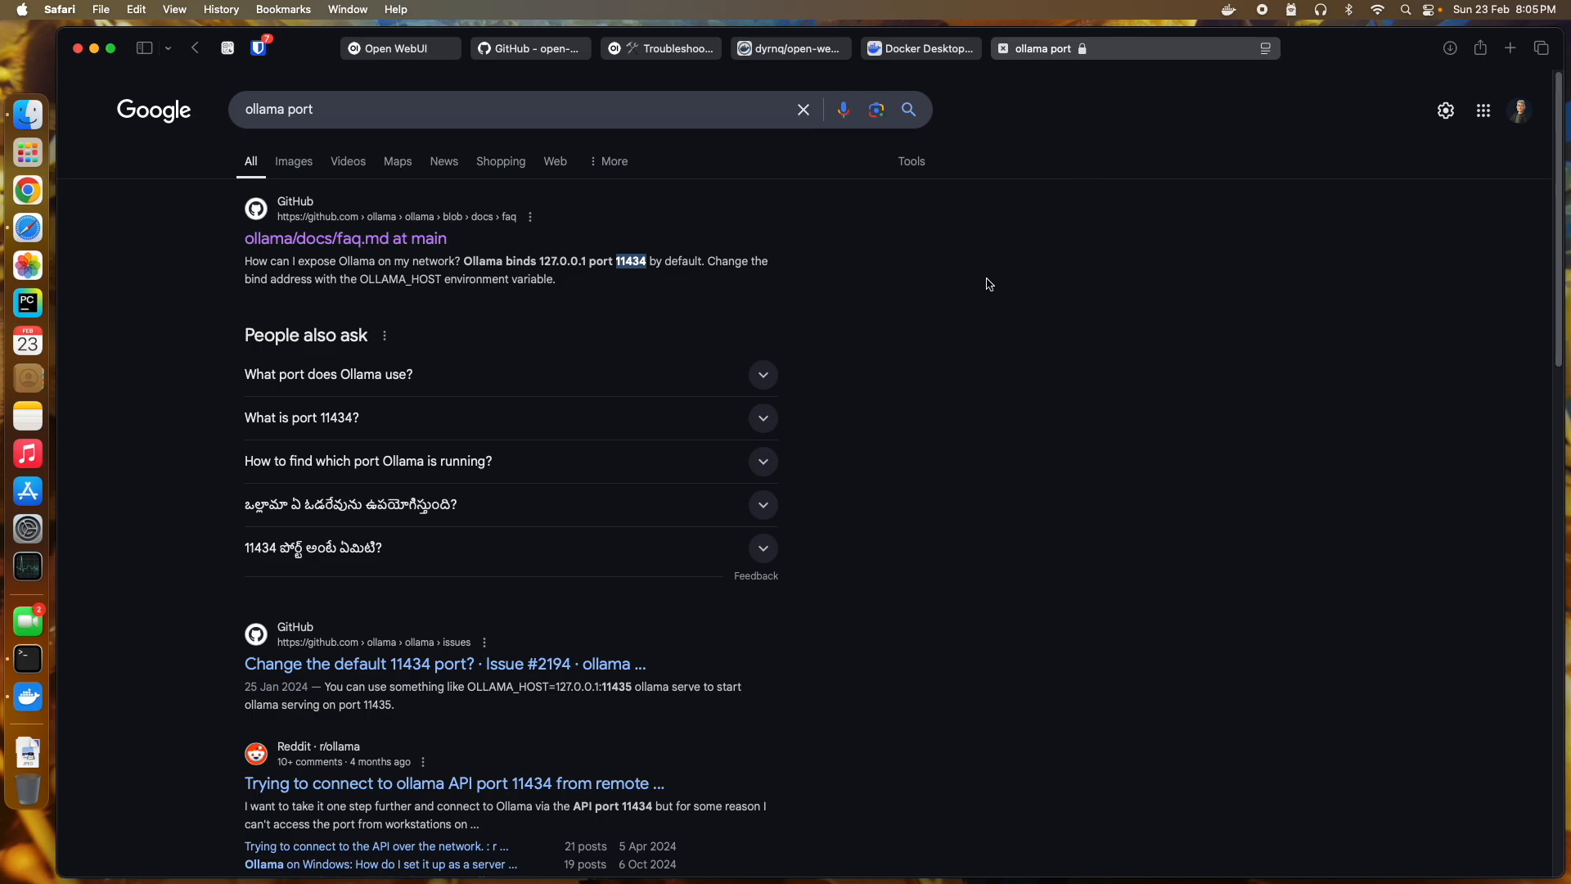
Step: Begin entering 11434 into the container's Host port field
key(super+Tab)
click(746, 403)
text(11434)
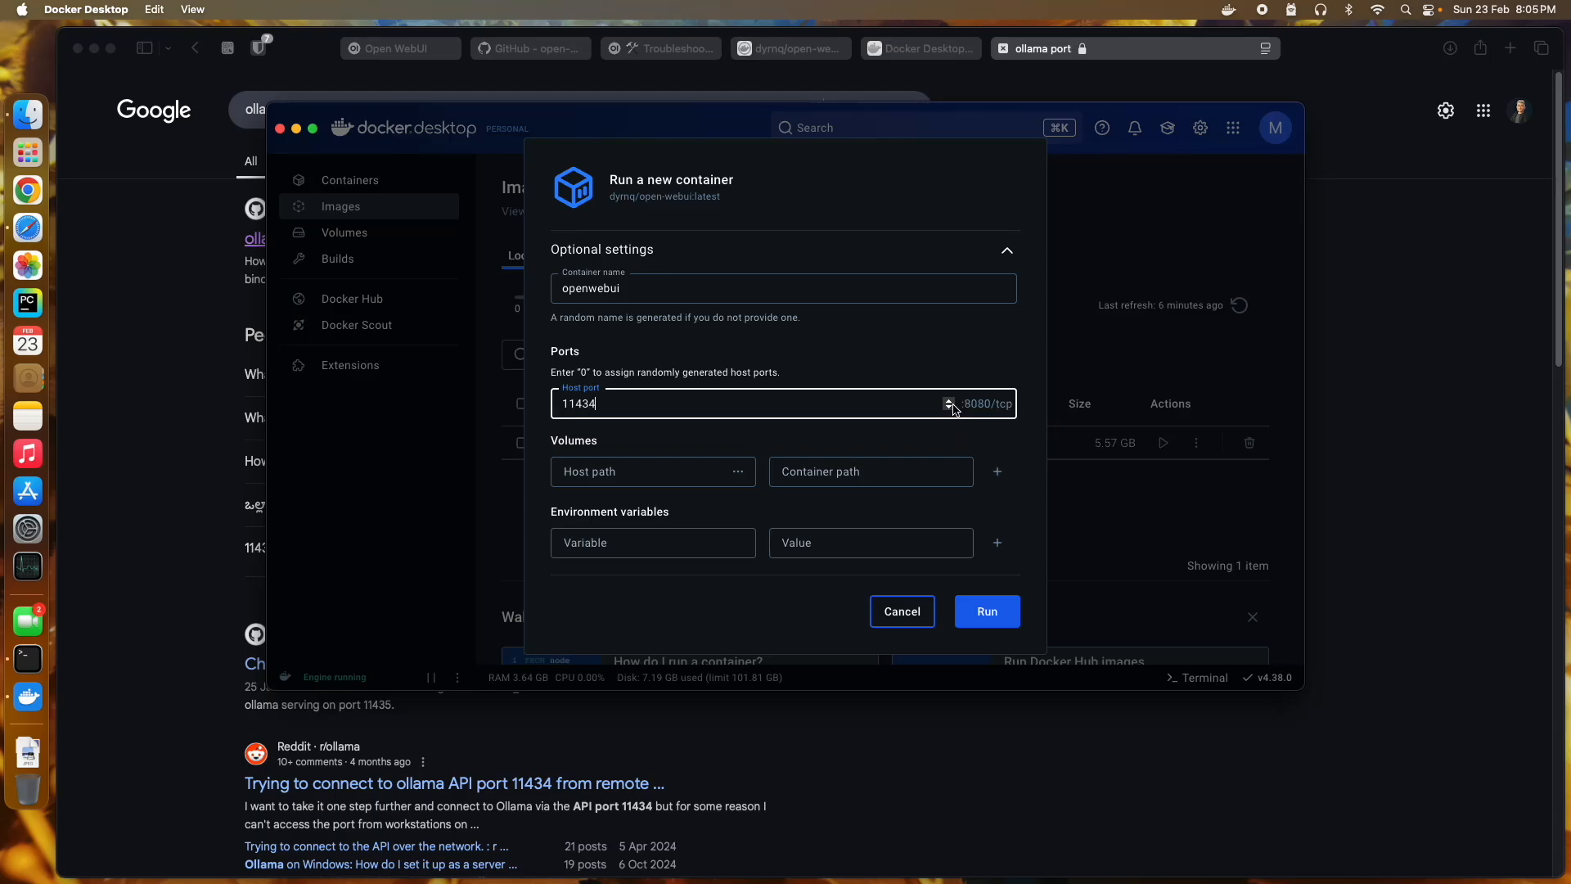
Step: Change the host port to 8080, run the openwebui container, and check its image in Images
double_click(879, 403)
text(8080)
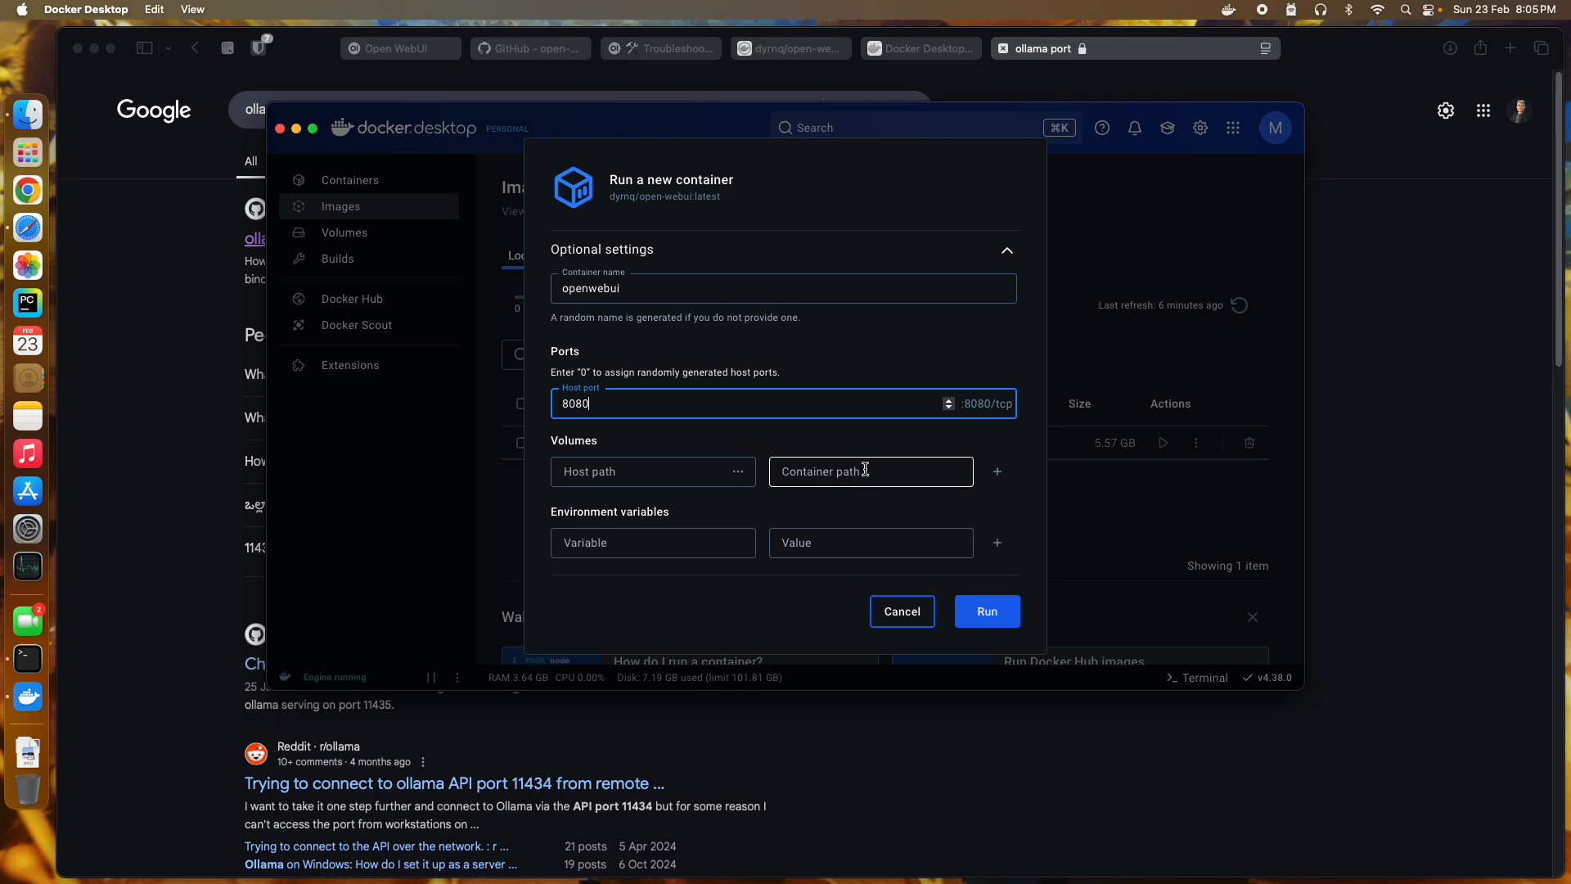
click(987, 628)
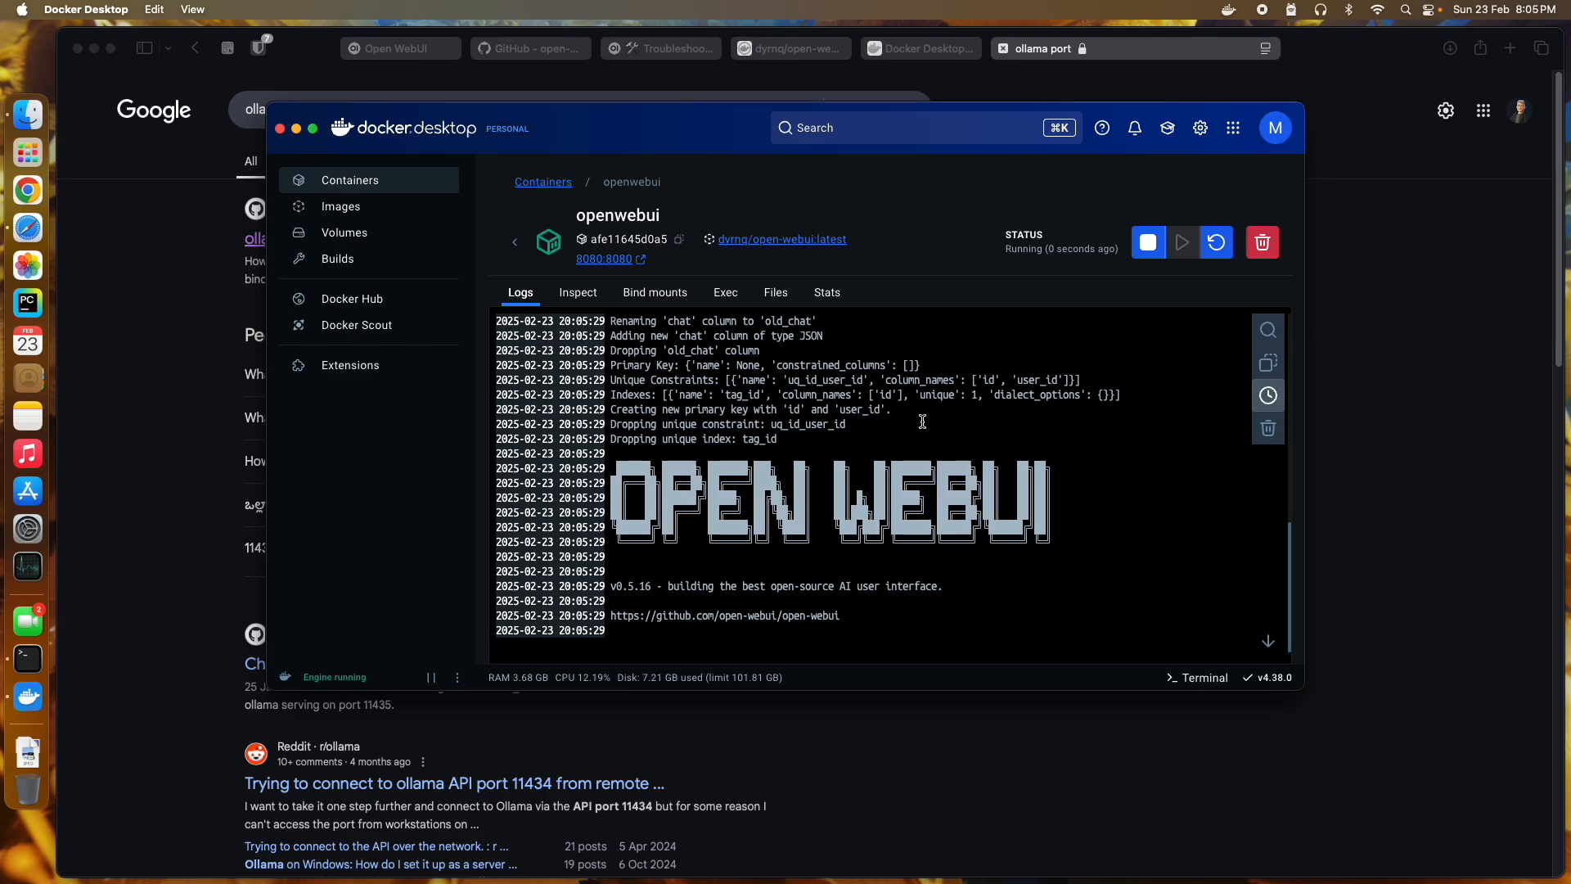
click(341, 210)
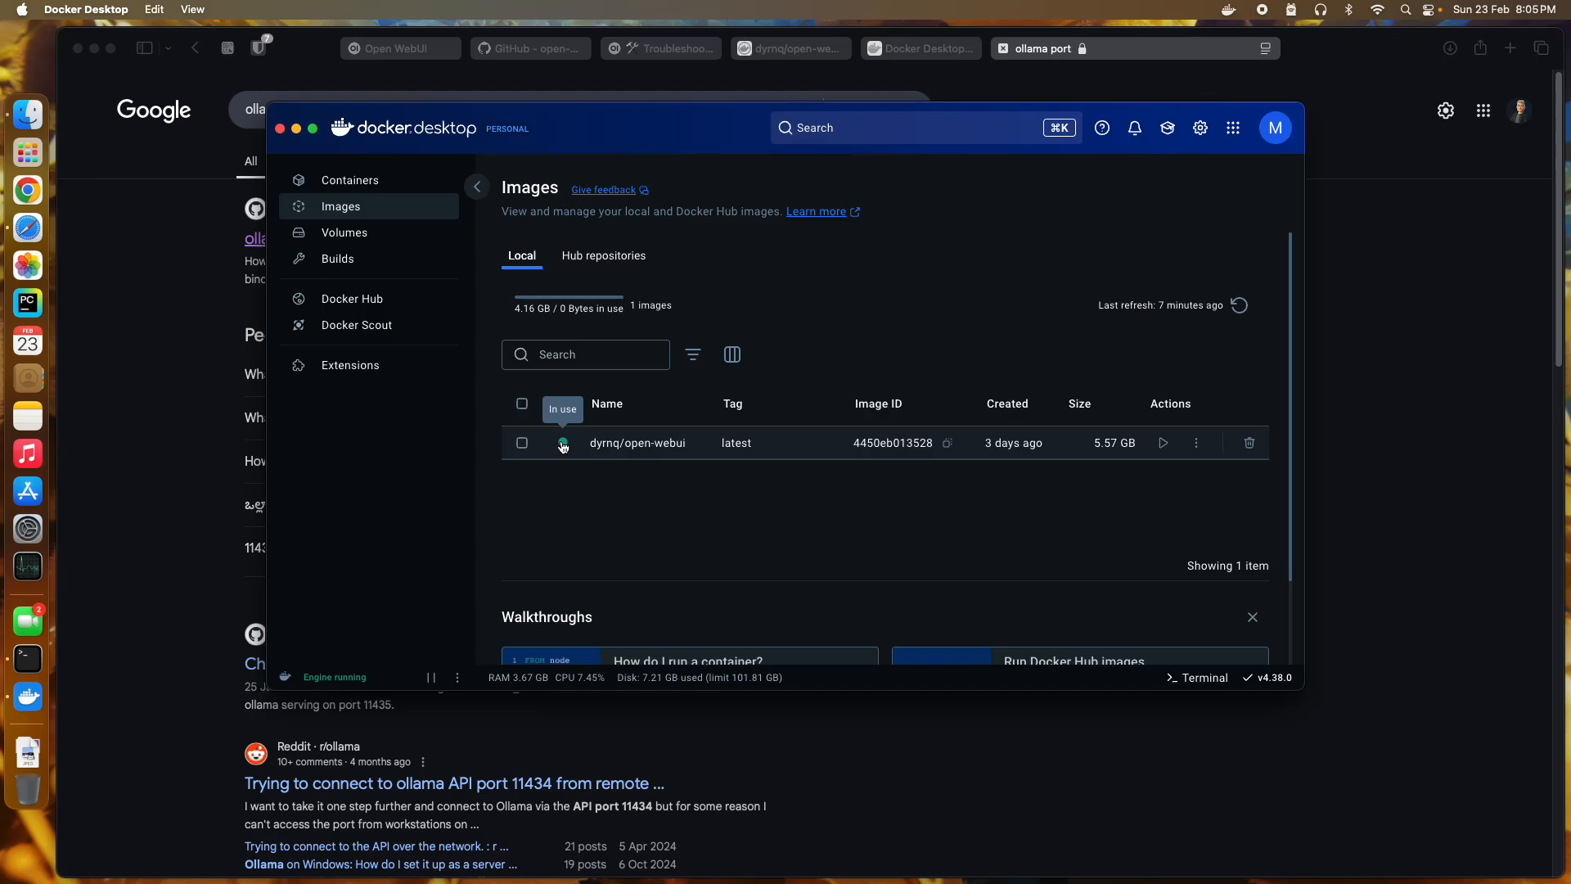
scroll(680, 530, down, 3)
scroll(679, 530, up, 3)
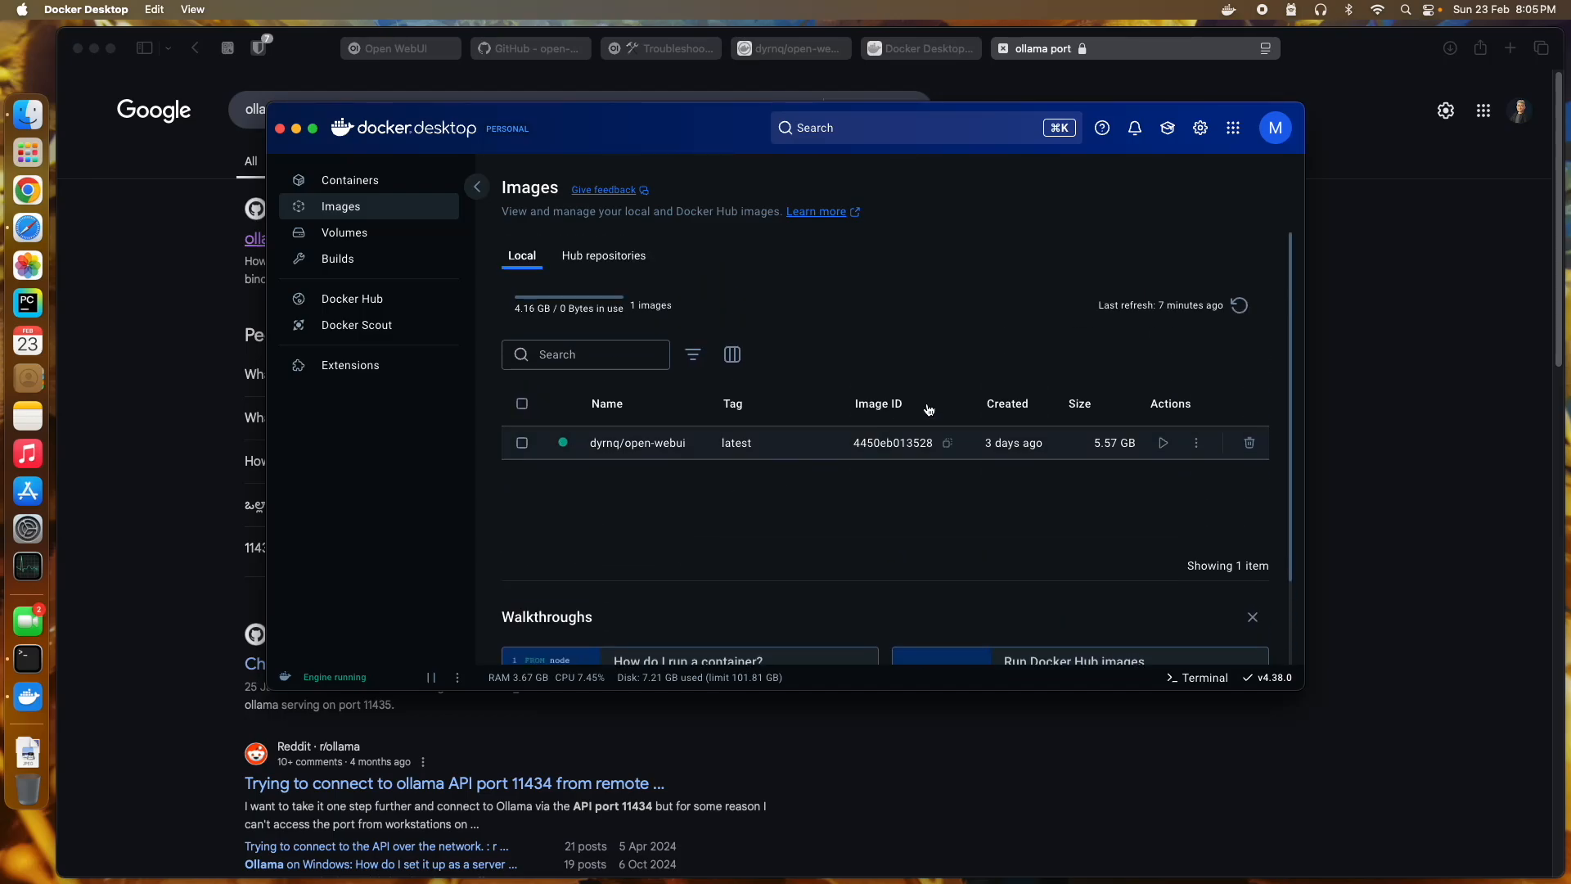
click(1175, 56)
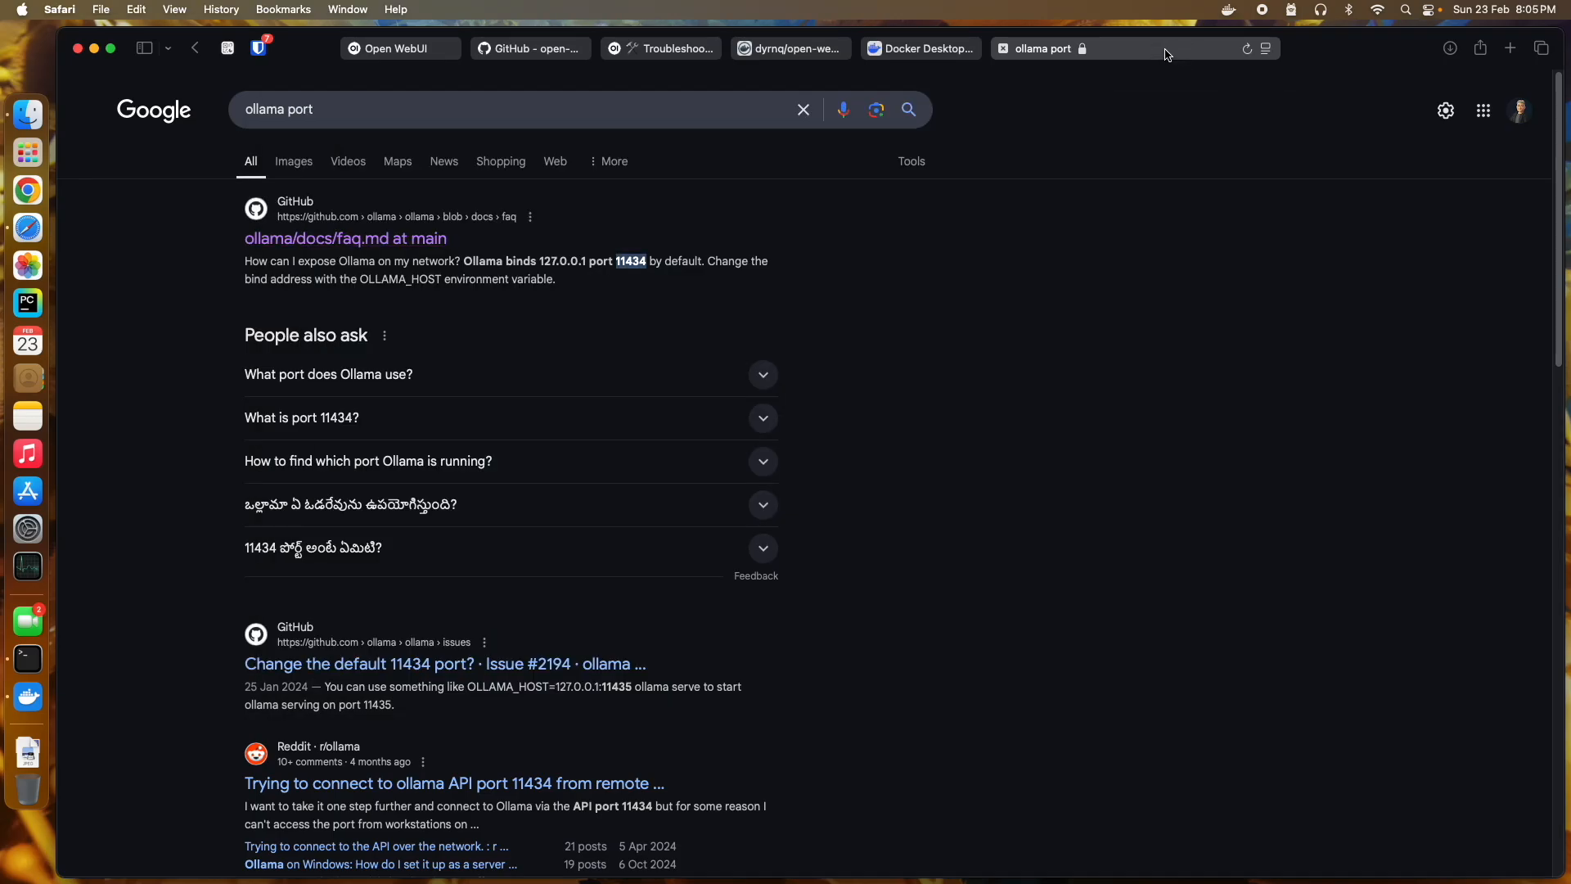
Step: Load Open WebUI at localhost:8080 after a failed attempt at localhost:8000
click(1170, 55)
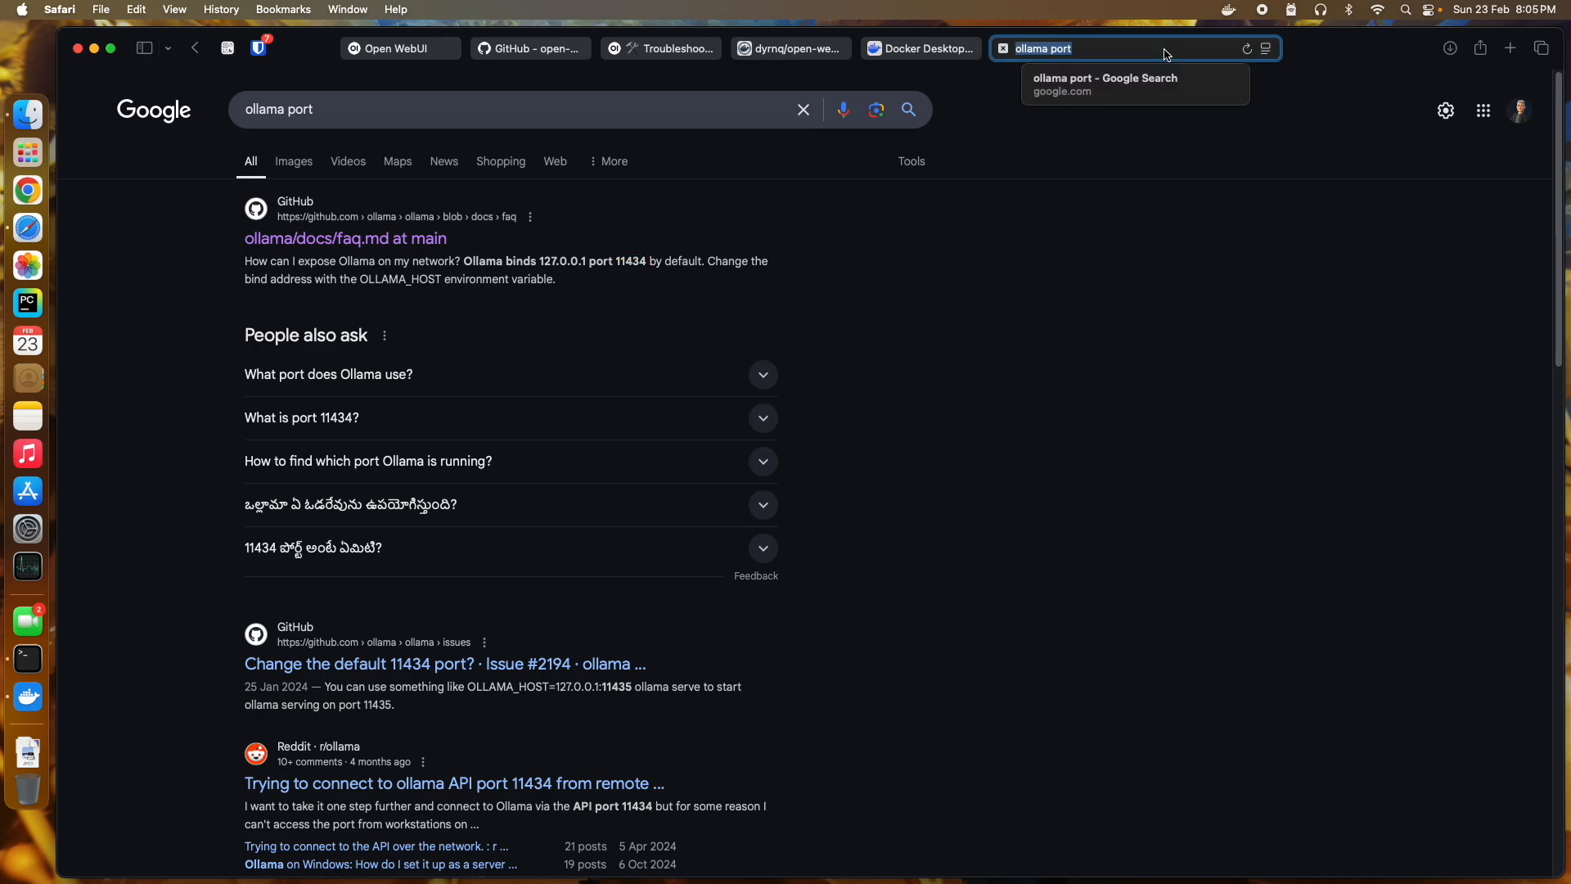
text(localhost:)
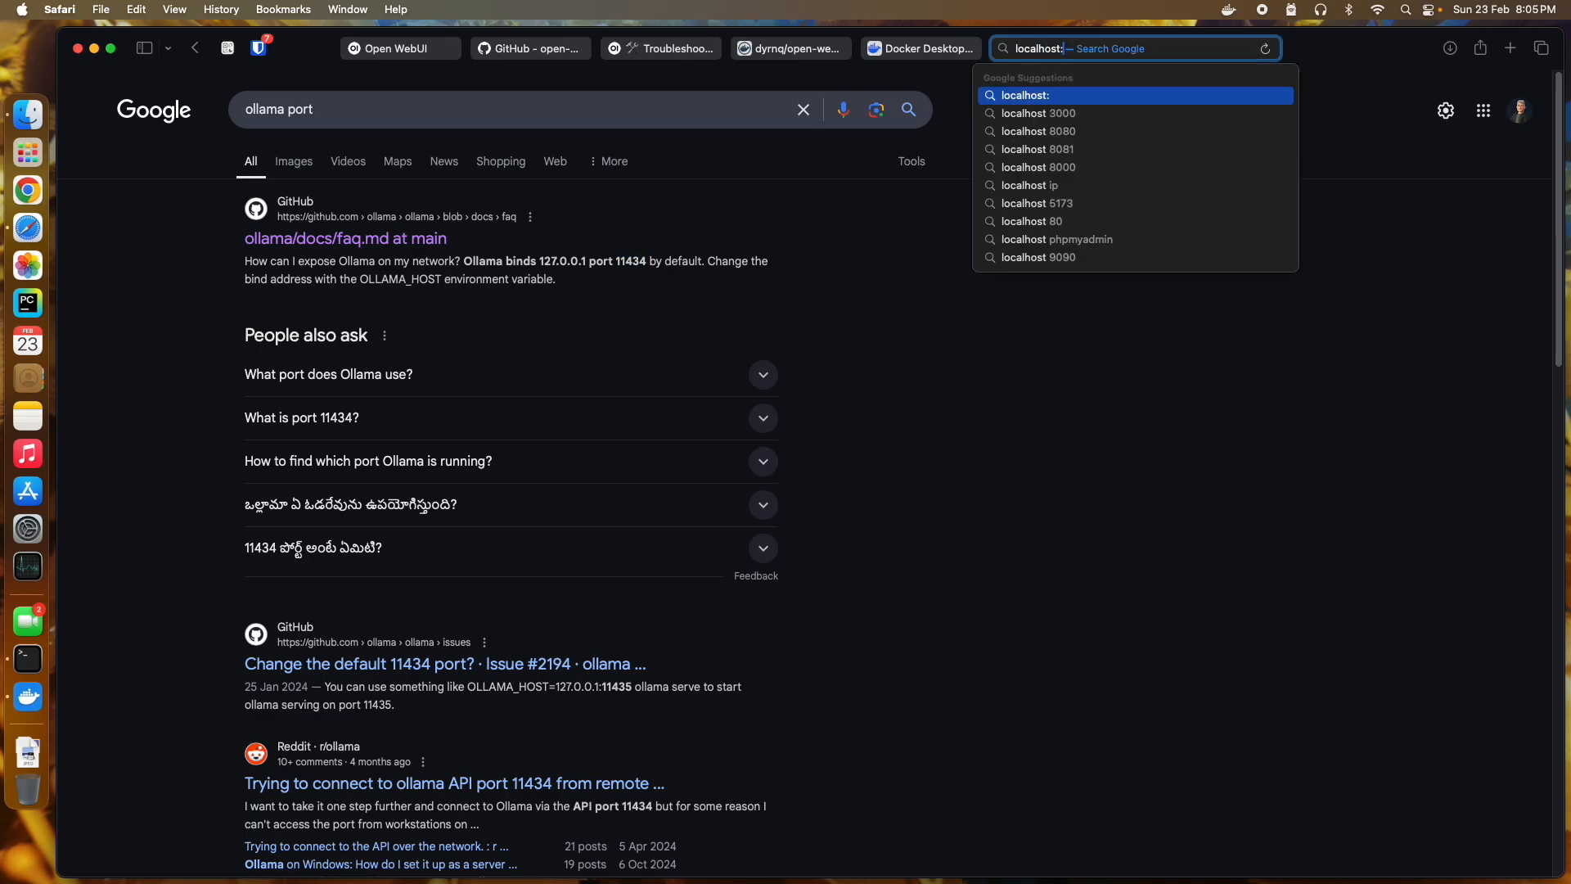
text(9)
key(BackSpace)
text(8000)
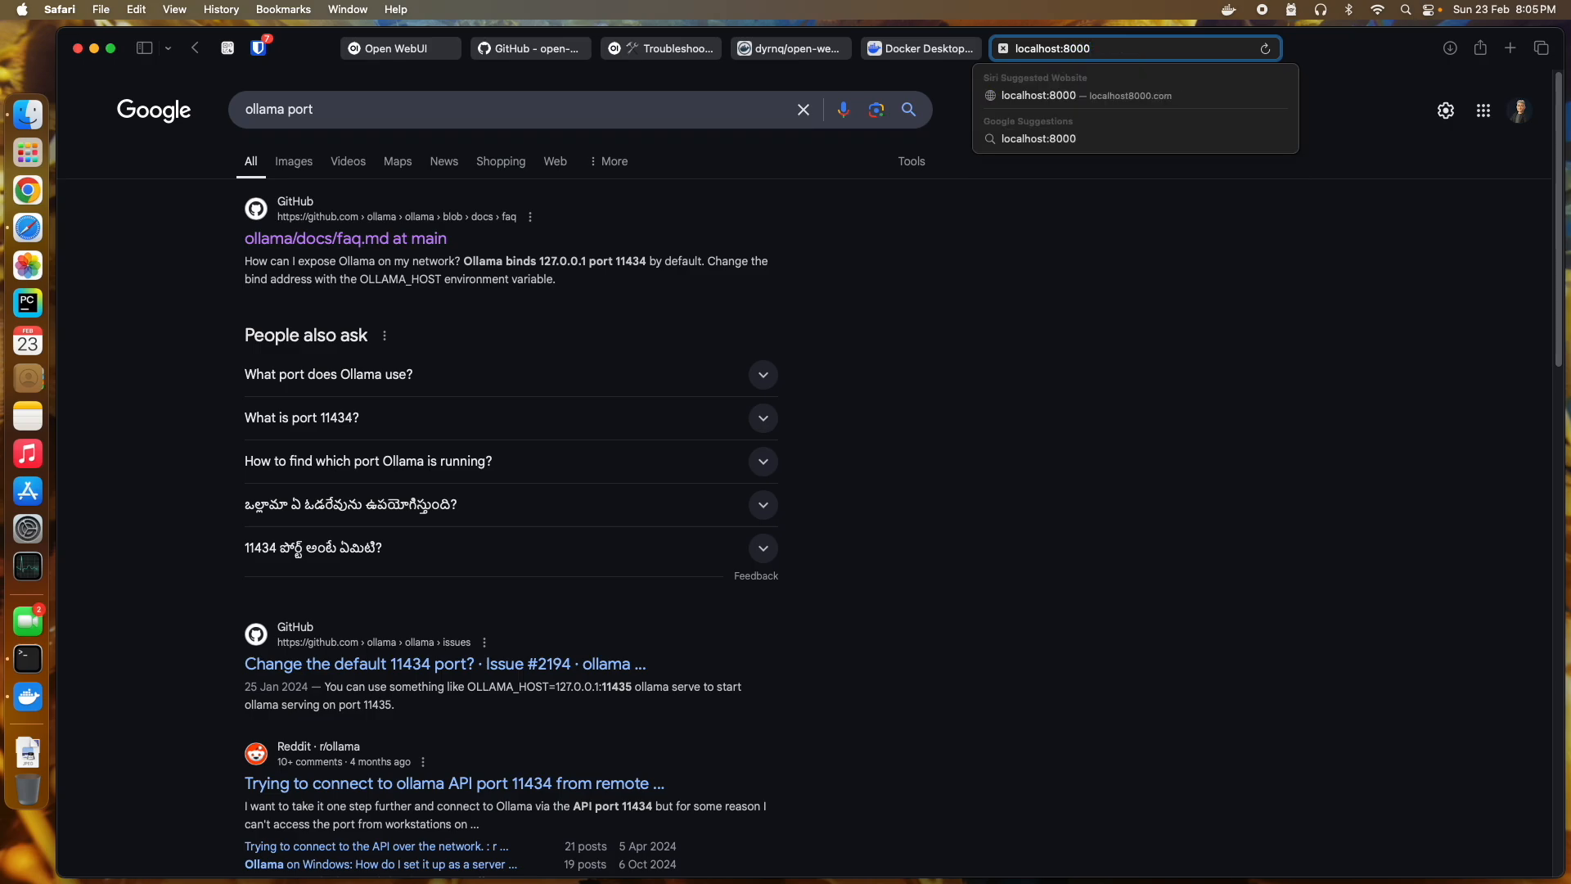
key(Return)
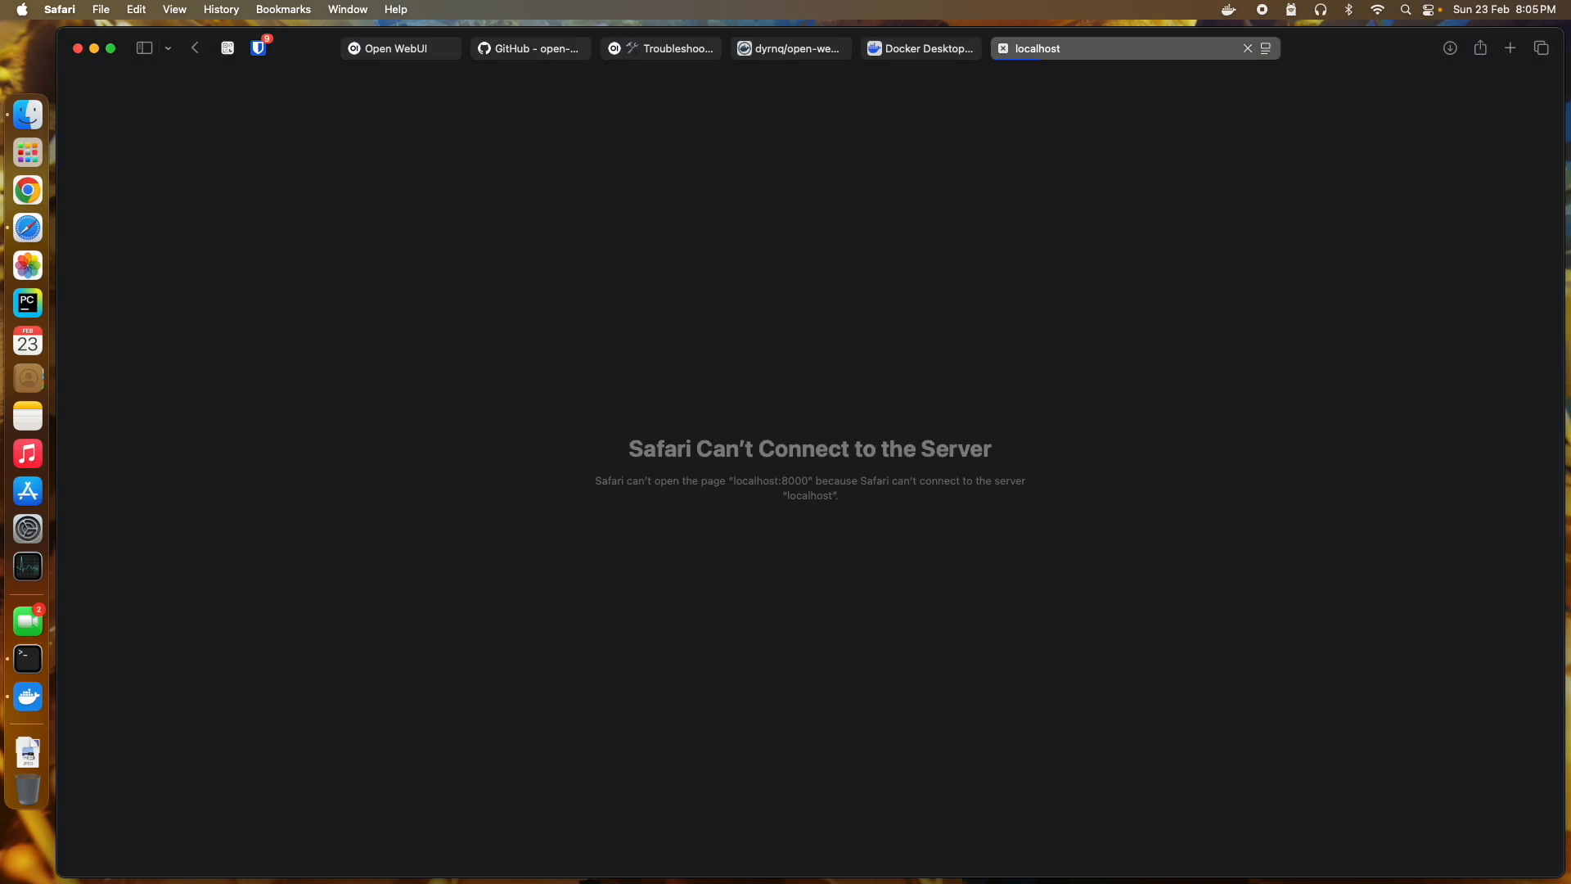
click(1106, 47)
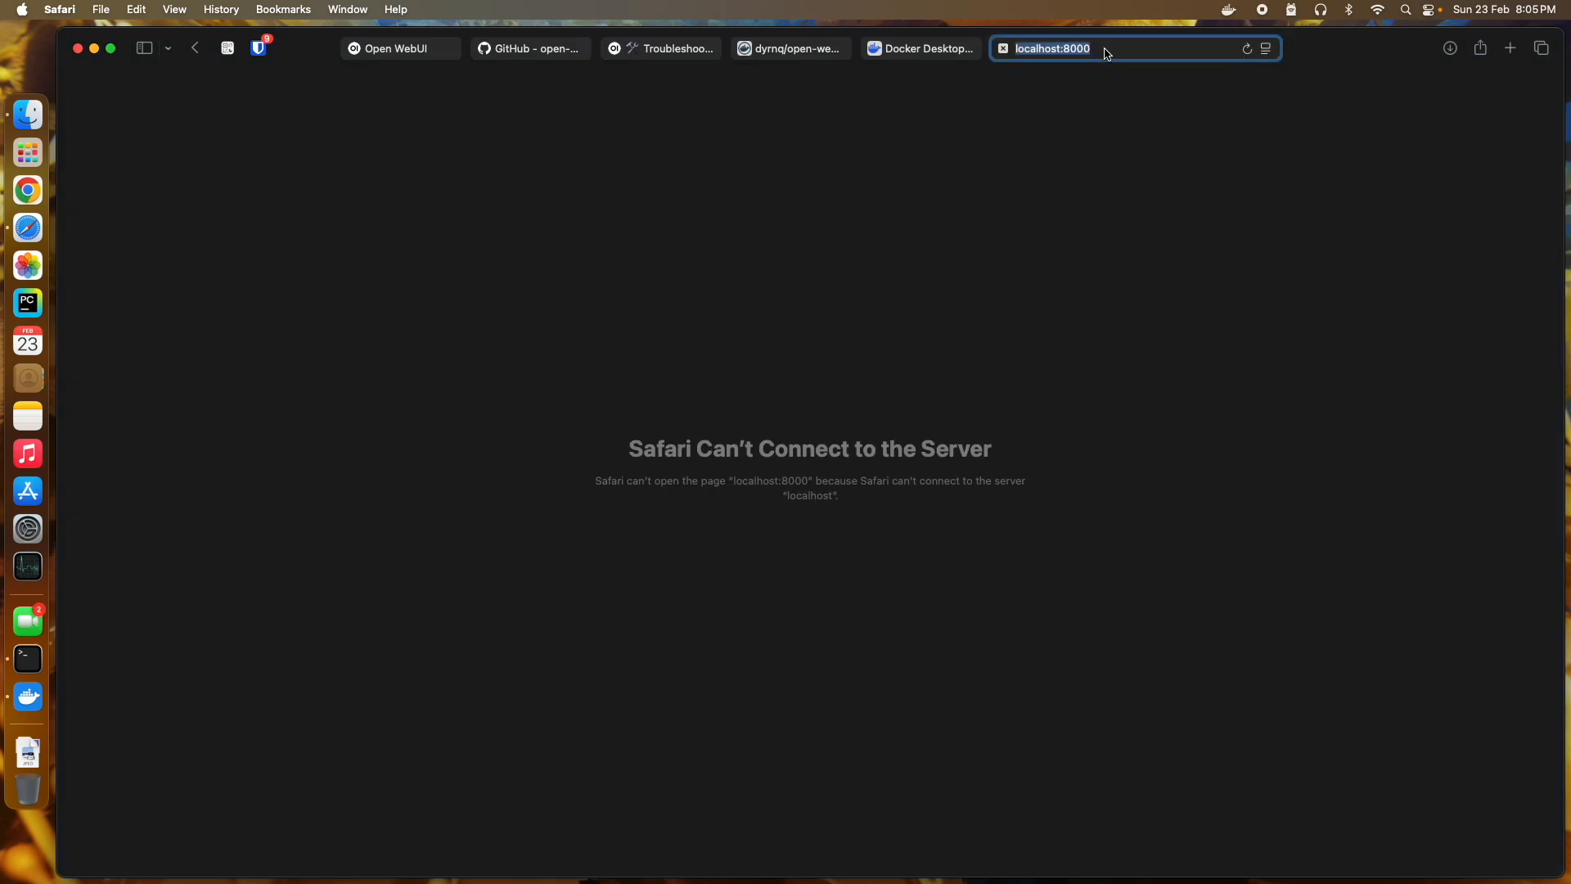
click(1122, 52)
key(BackSpace)
key(BackSpace)
key(BackSpace)
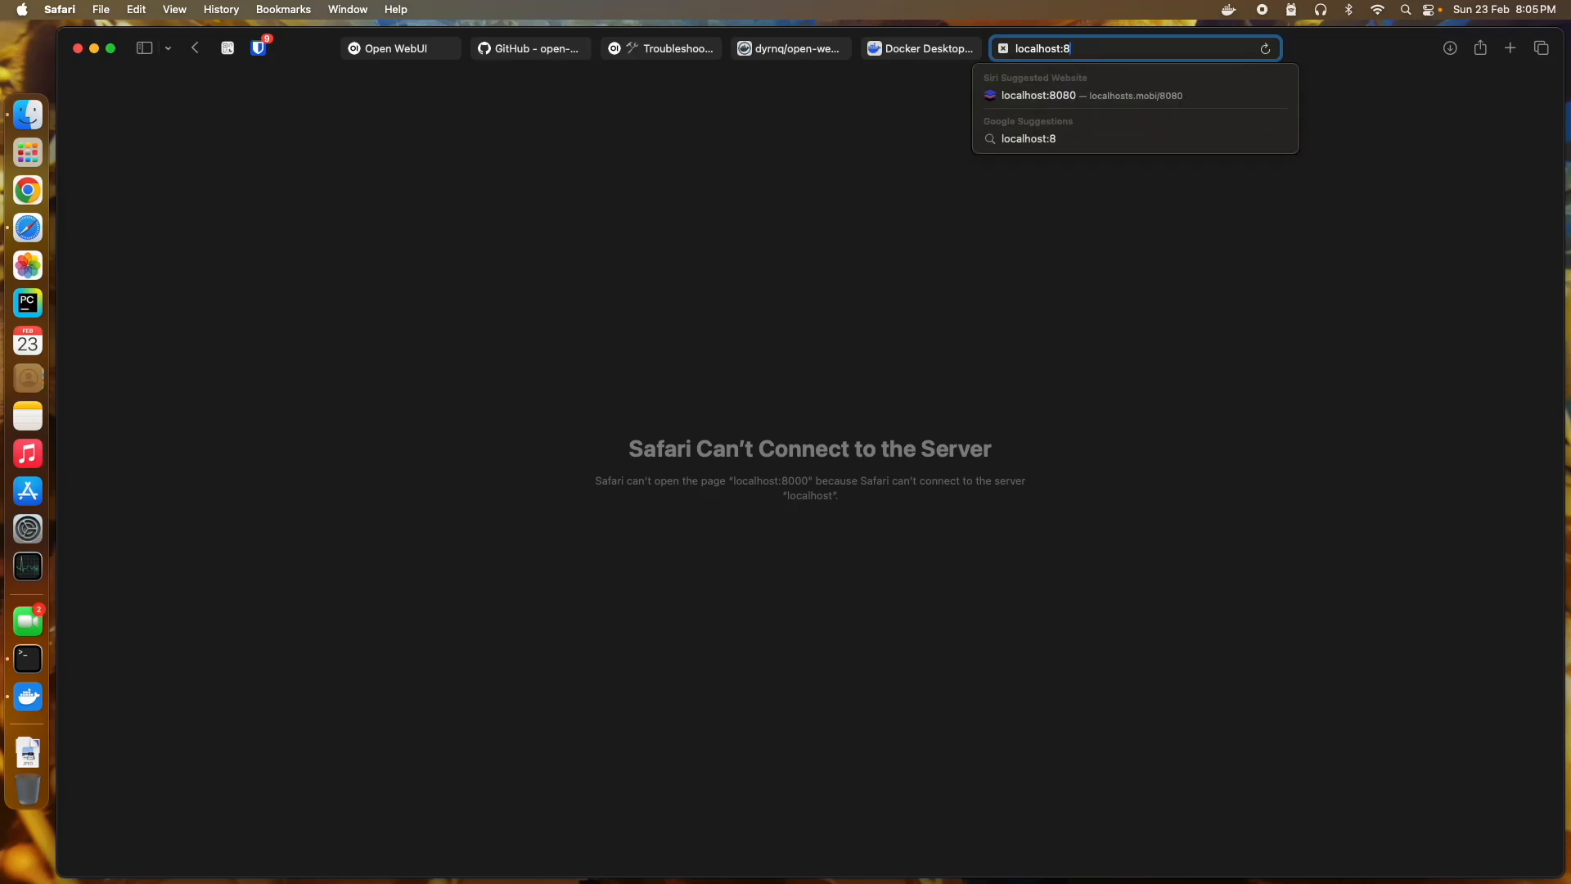
text(080)
key(Return)
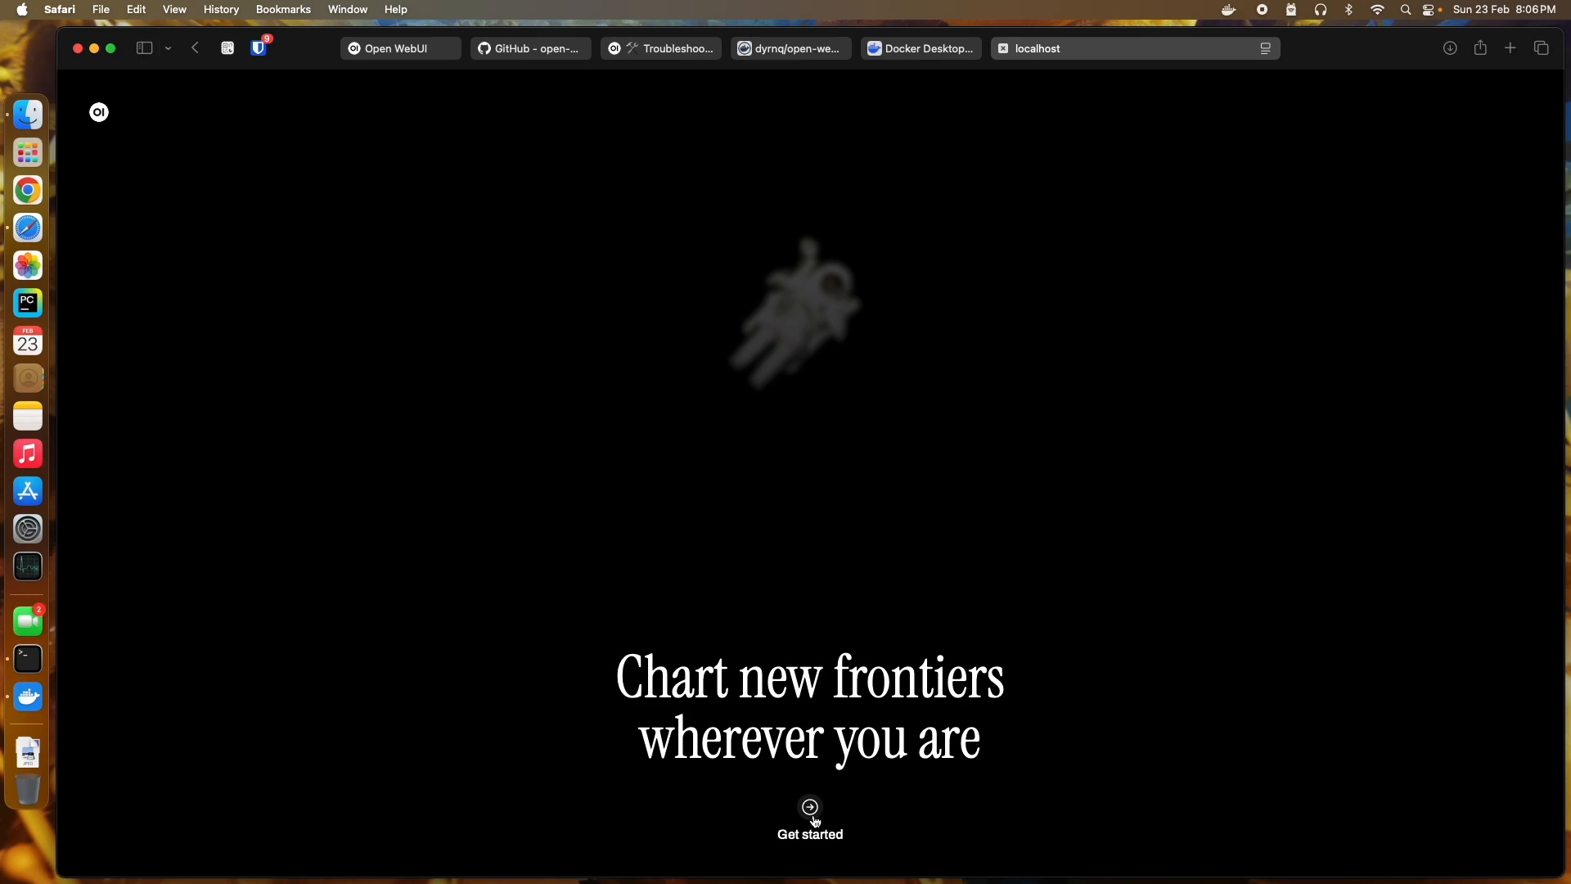
Step: Create the Open WebUI admin account by entering a name, e-mail address and password
click(813, 810)
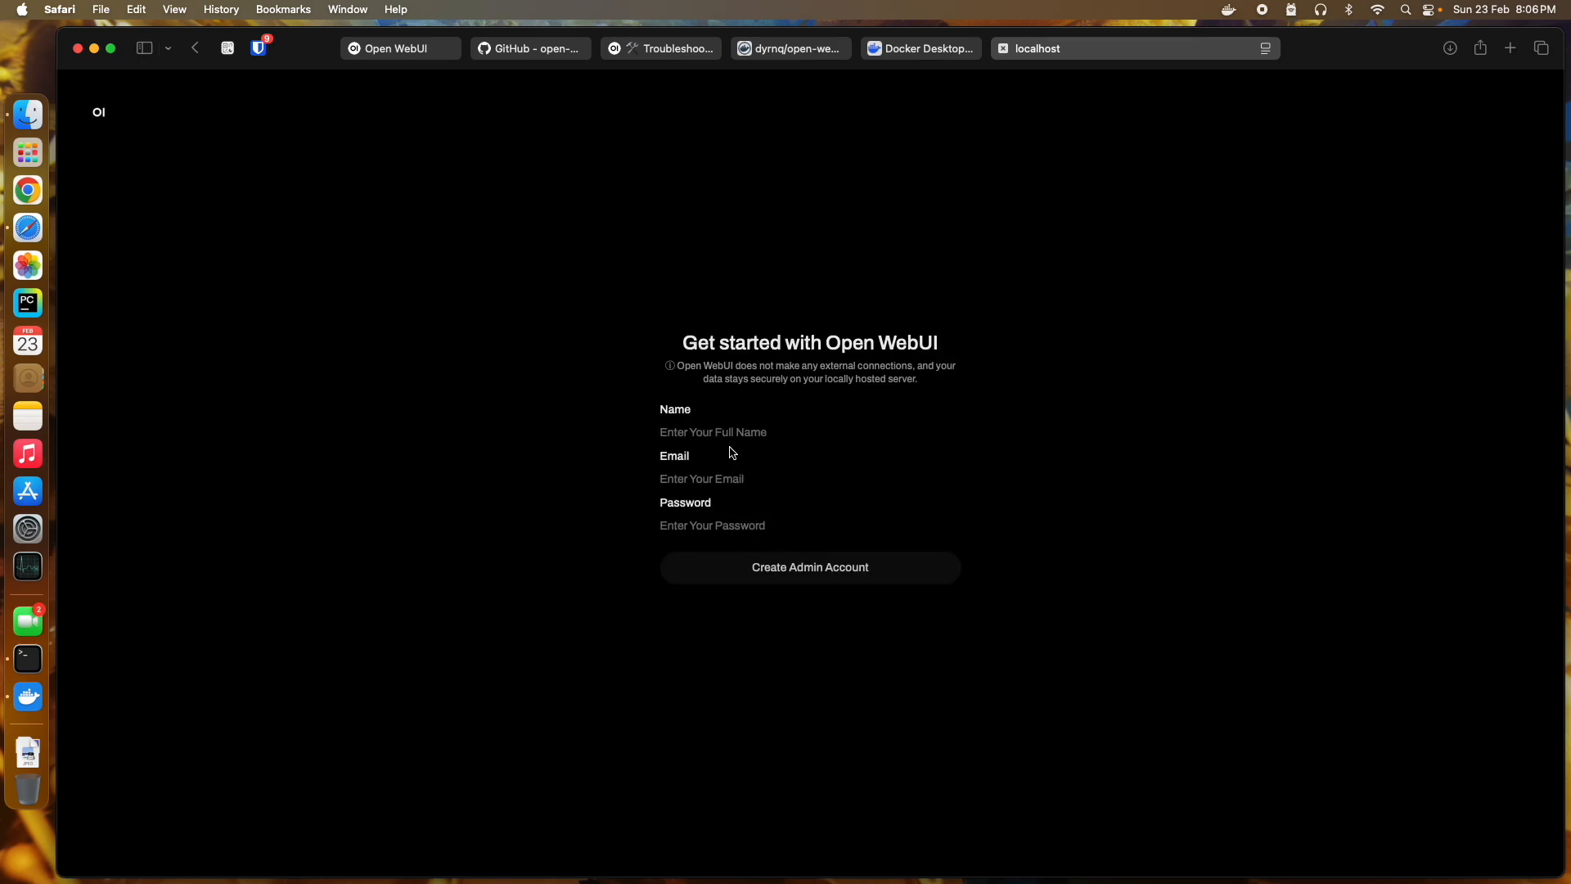
text(J)
key(Tab)
click(712, 525)
text(a)
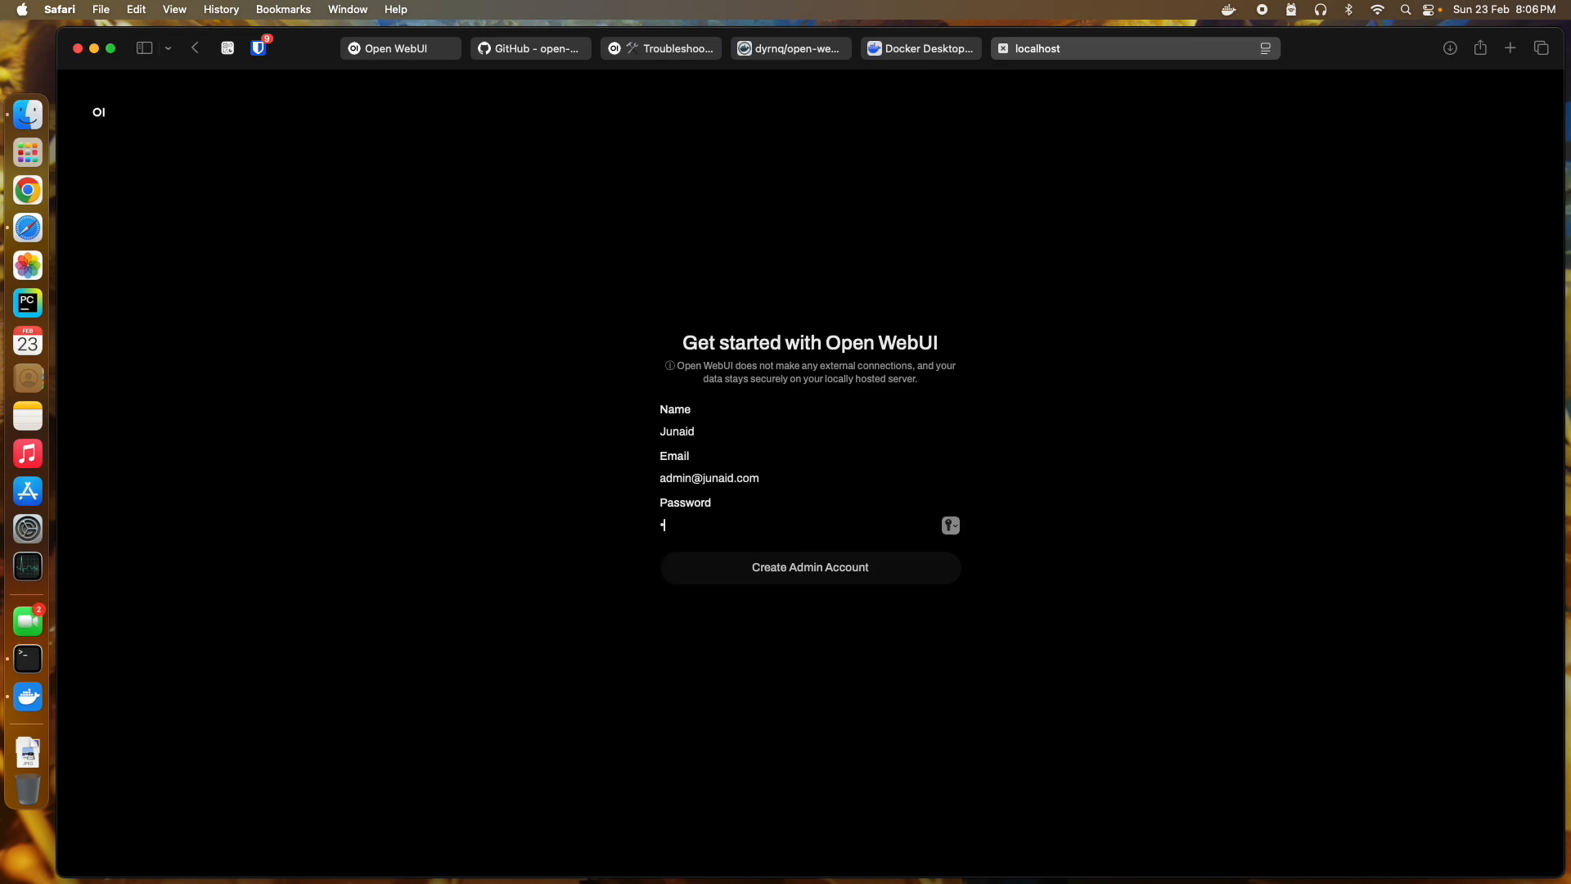
key(Tab)
key(Return)
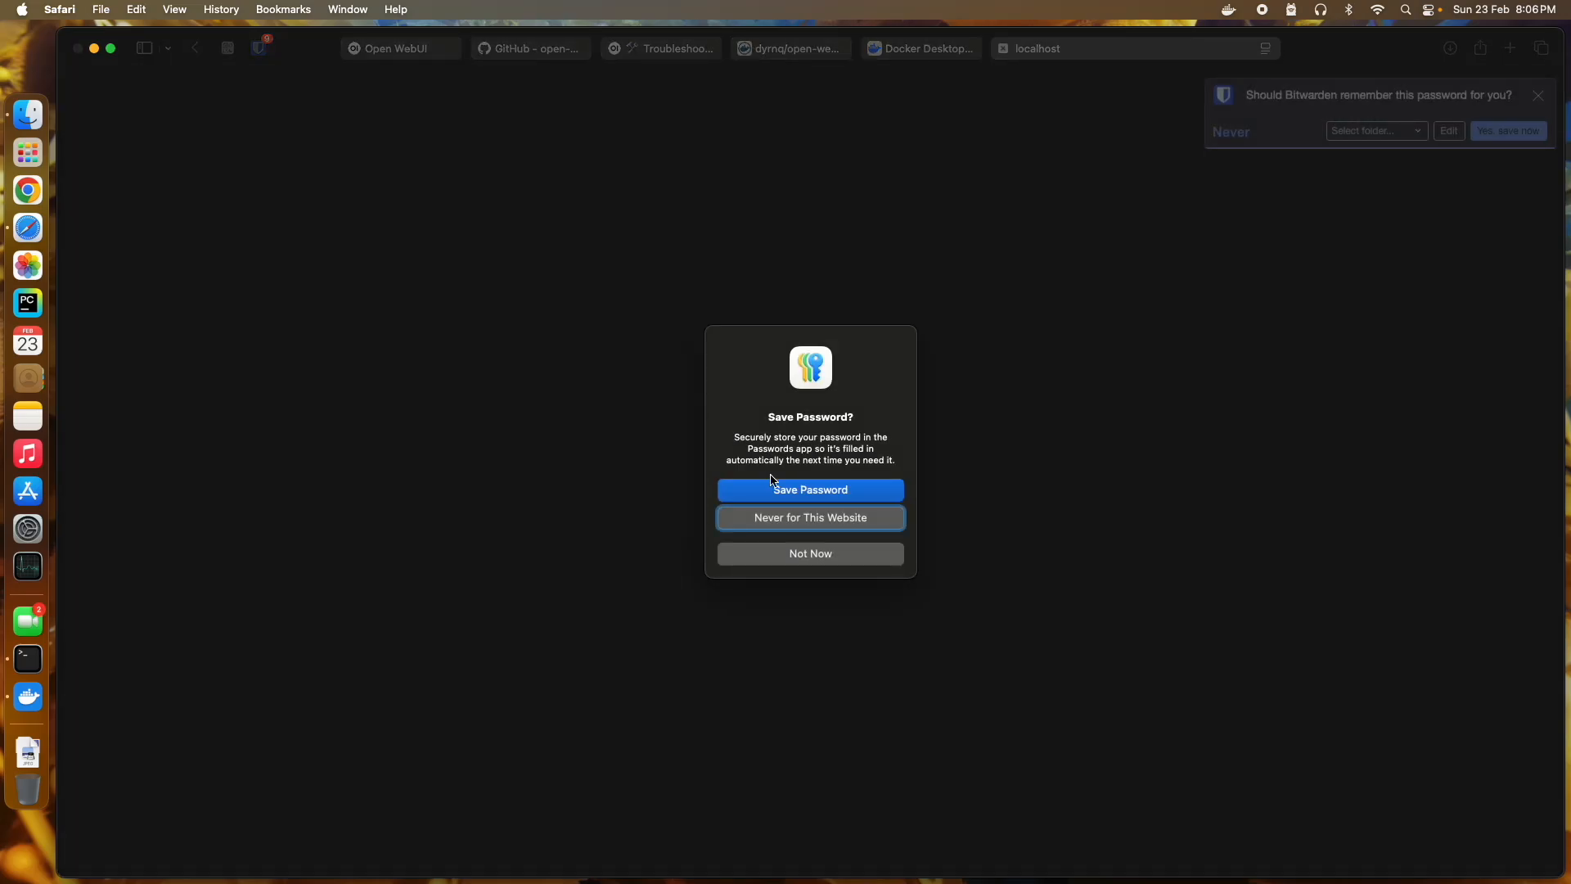
Step: Decline saving the password, dismiss What's New and close the Bitwarden bar
click(811, 553)
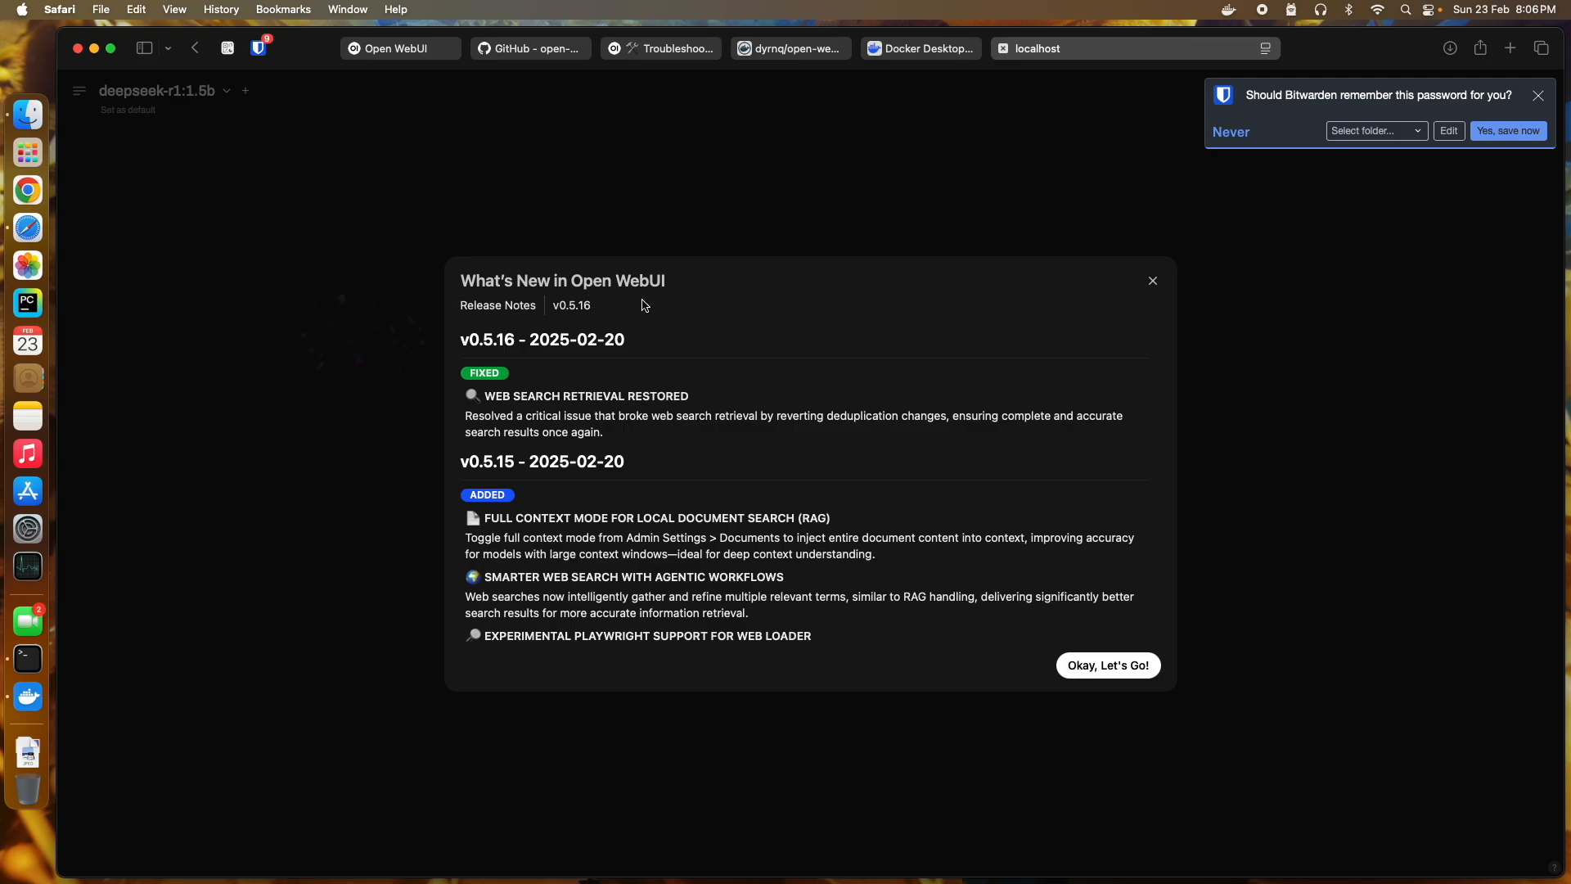
click(1086, 668)
click(1538, 96)
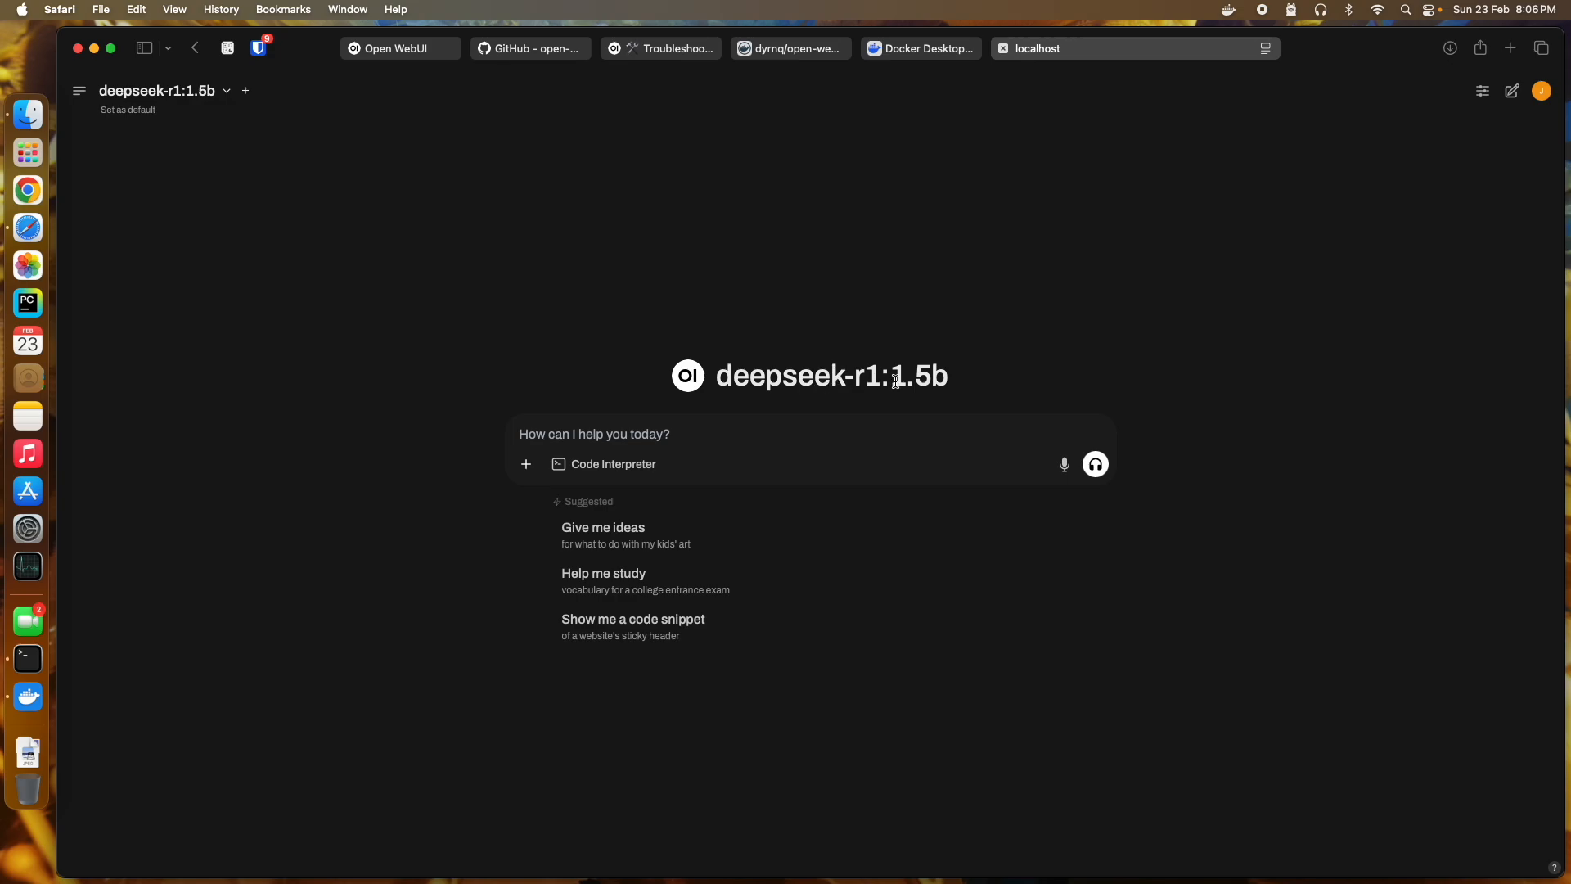
Step: Switch the chat model to tulu3:latest, send 'Hello', and open Activity Monitor
click(227, 90)
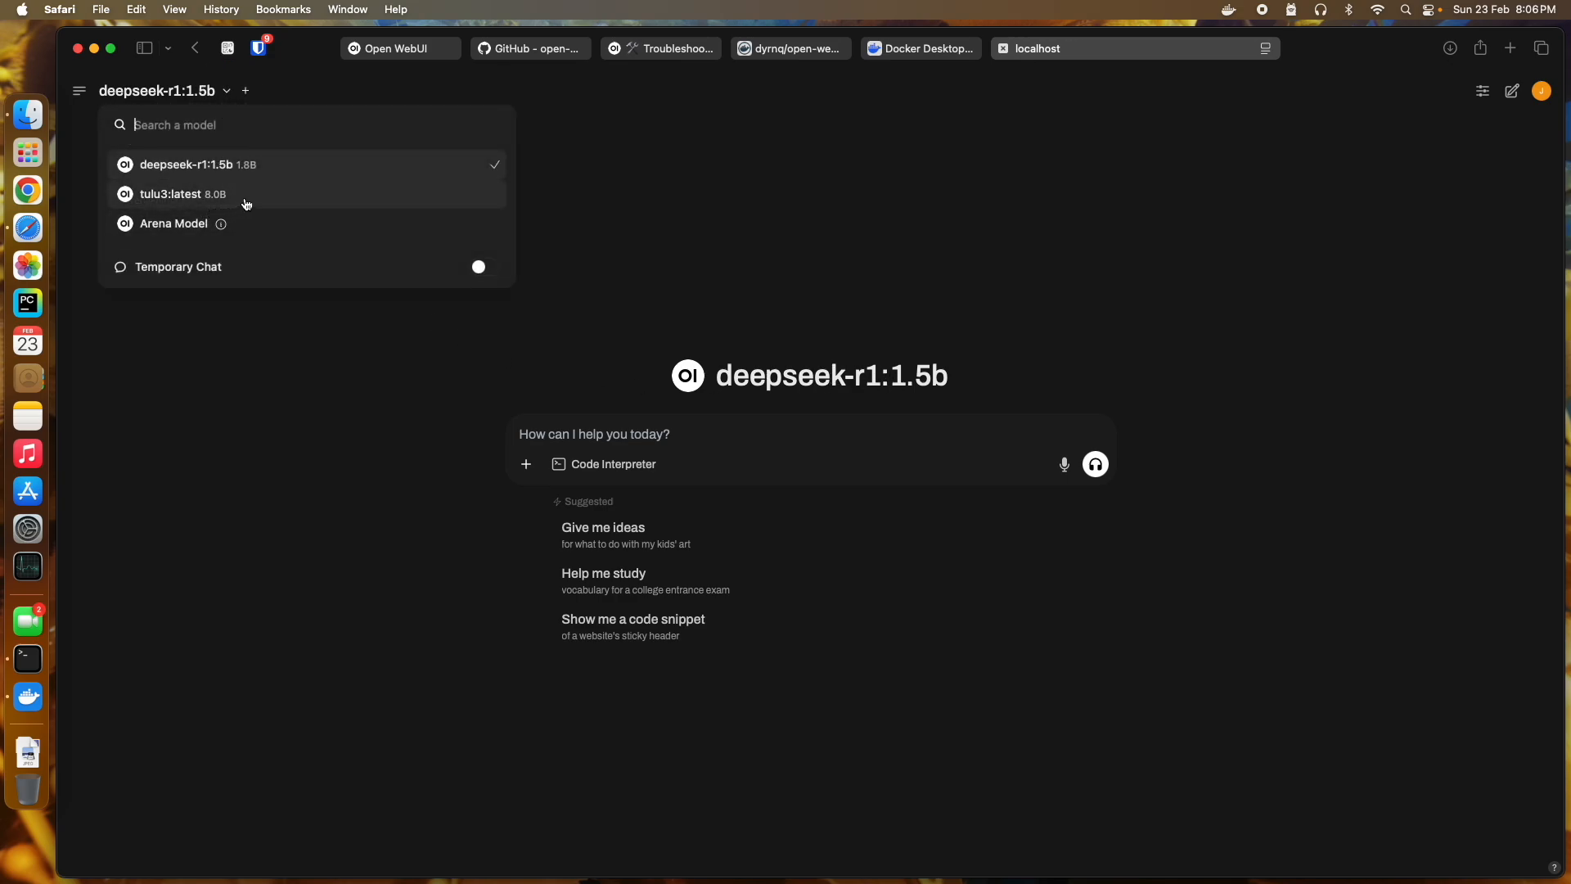
click(246, 196)
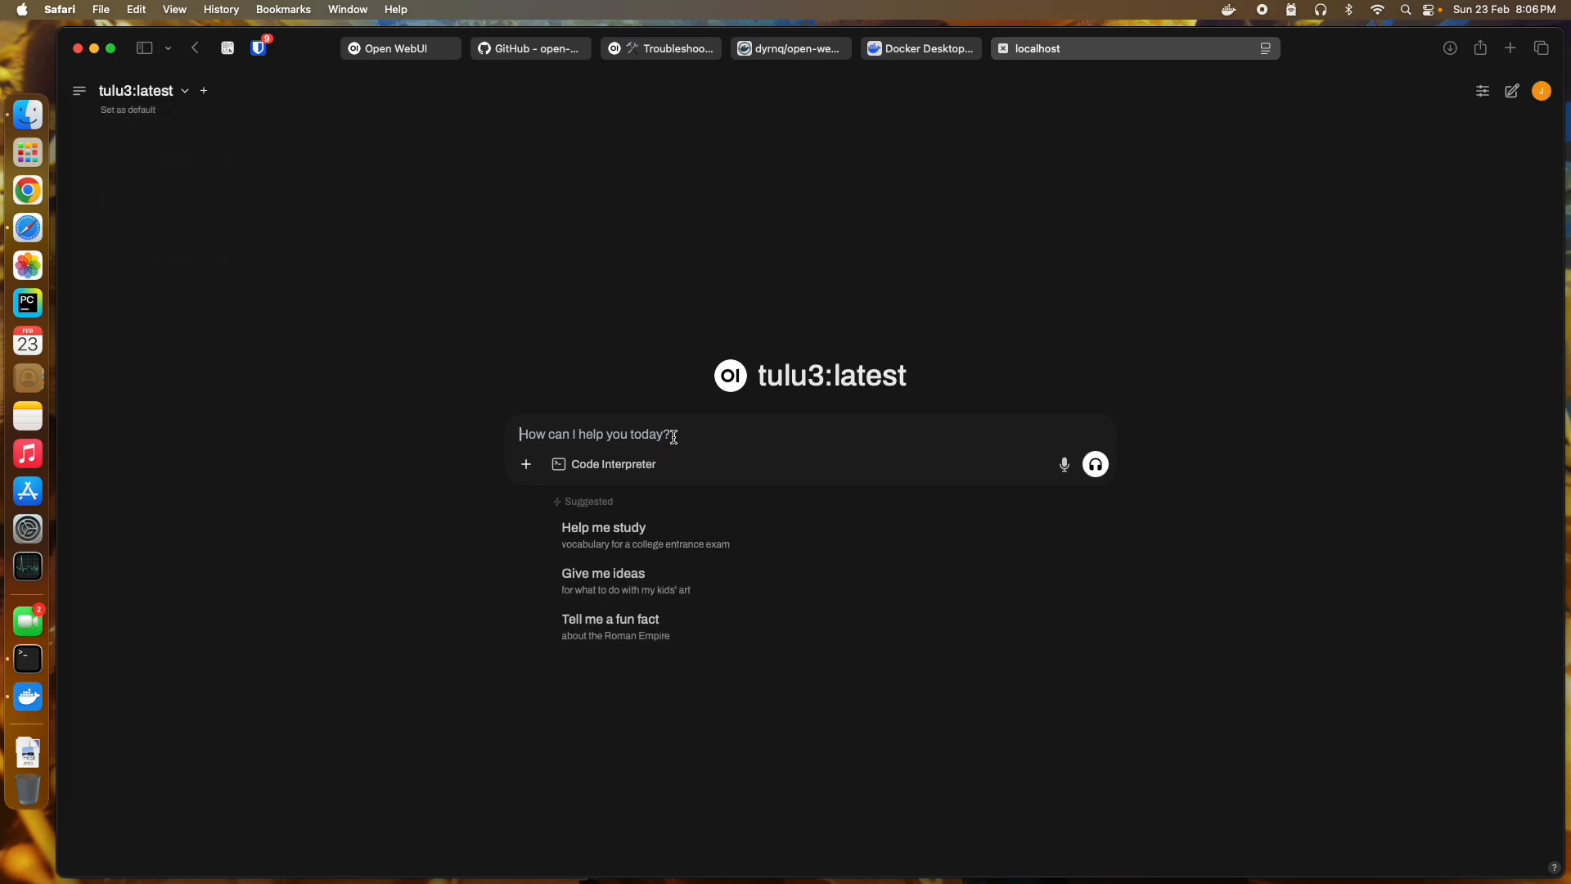
text(Hello)
key(Return)
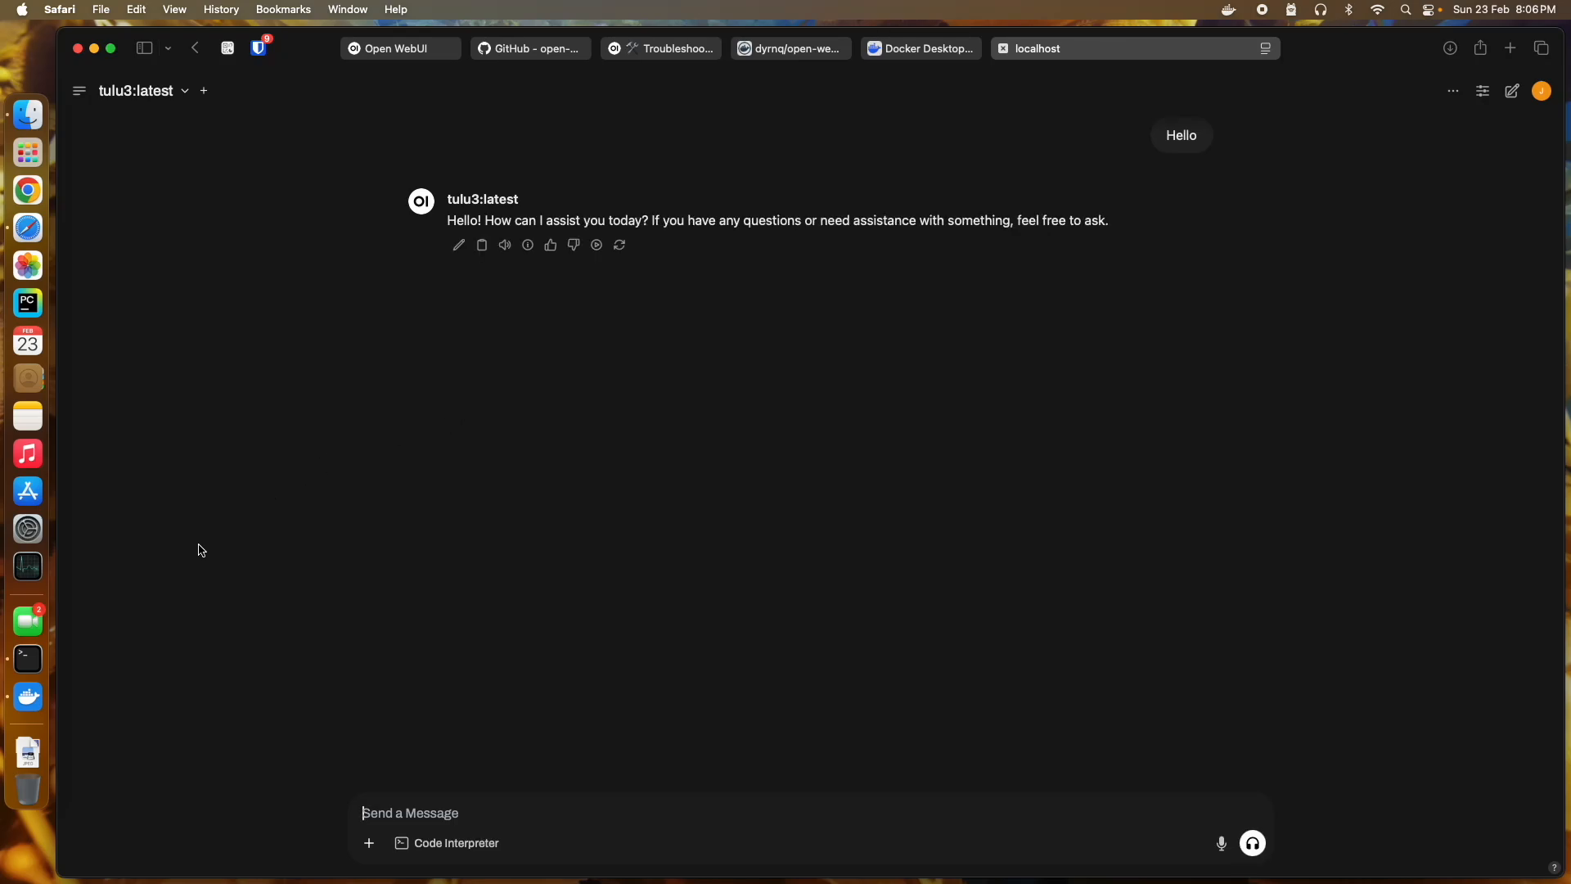
click(63, 569)
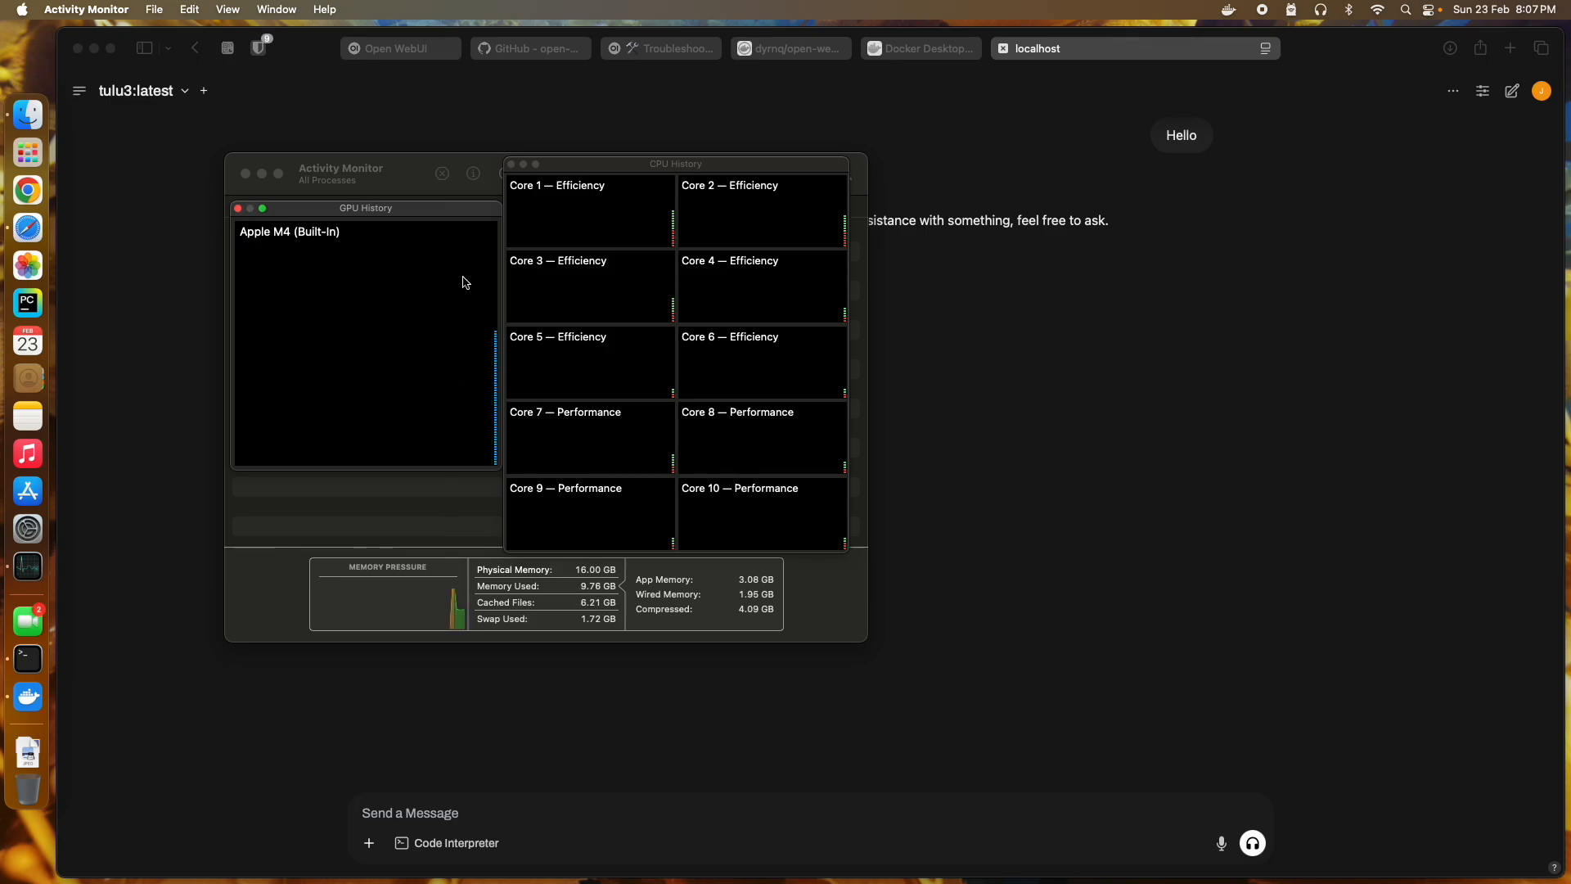
Step: Hide Activity Monitor and enter the prompt 'please write a short story for 300 words.'
click(992, 391)
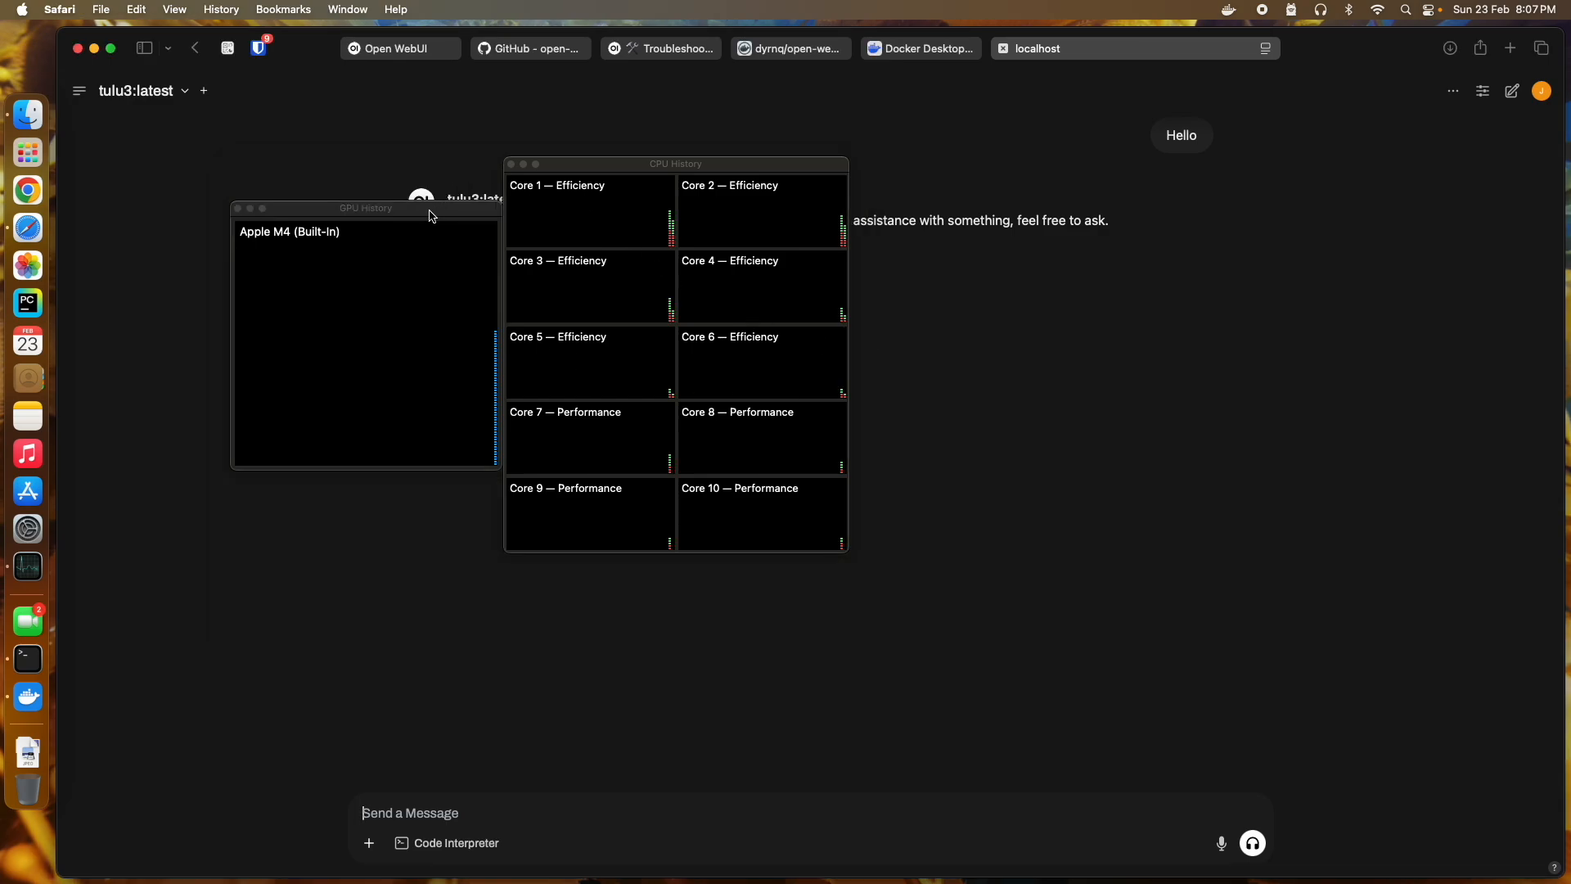
right_click(52, 571)
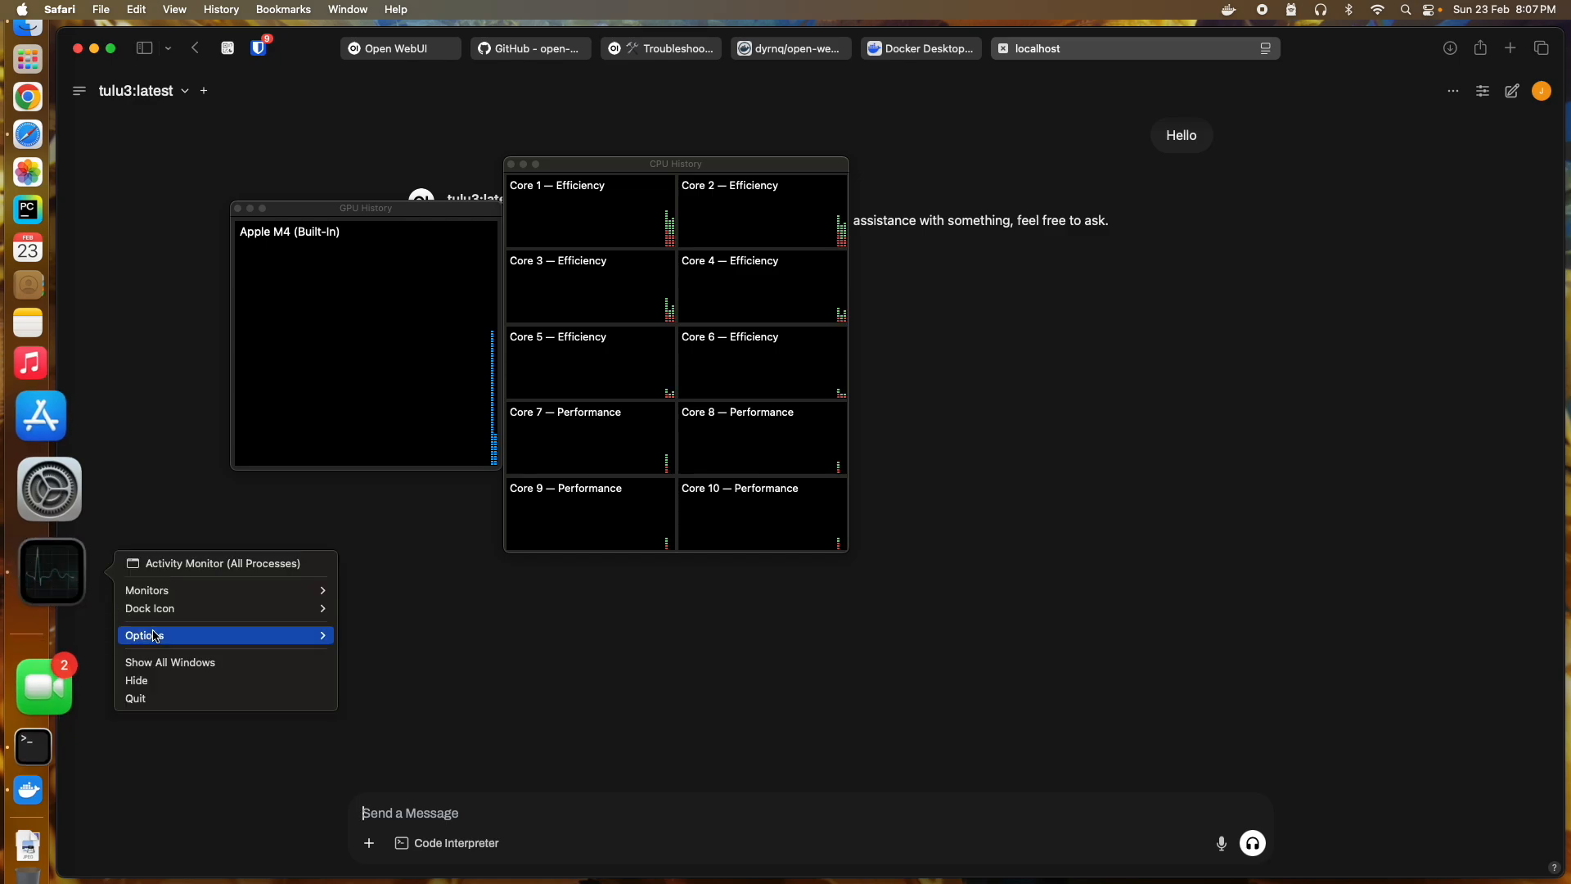
click(143, 680)
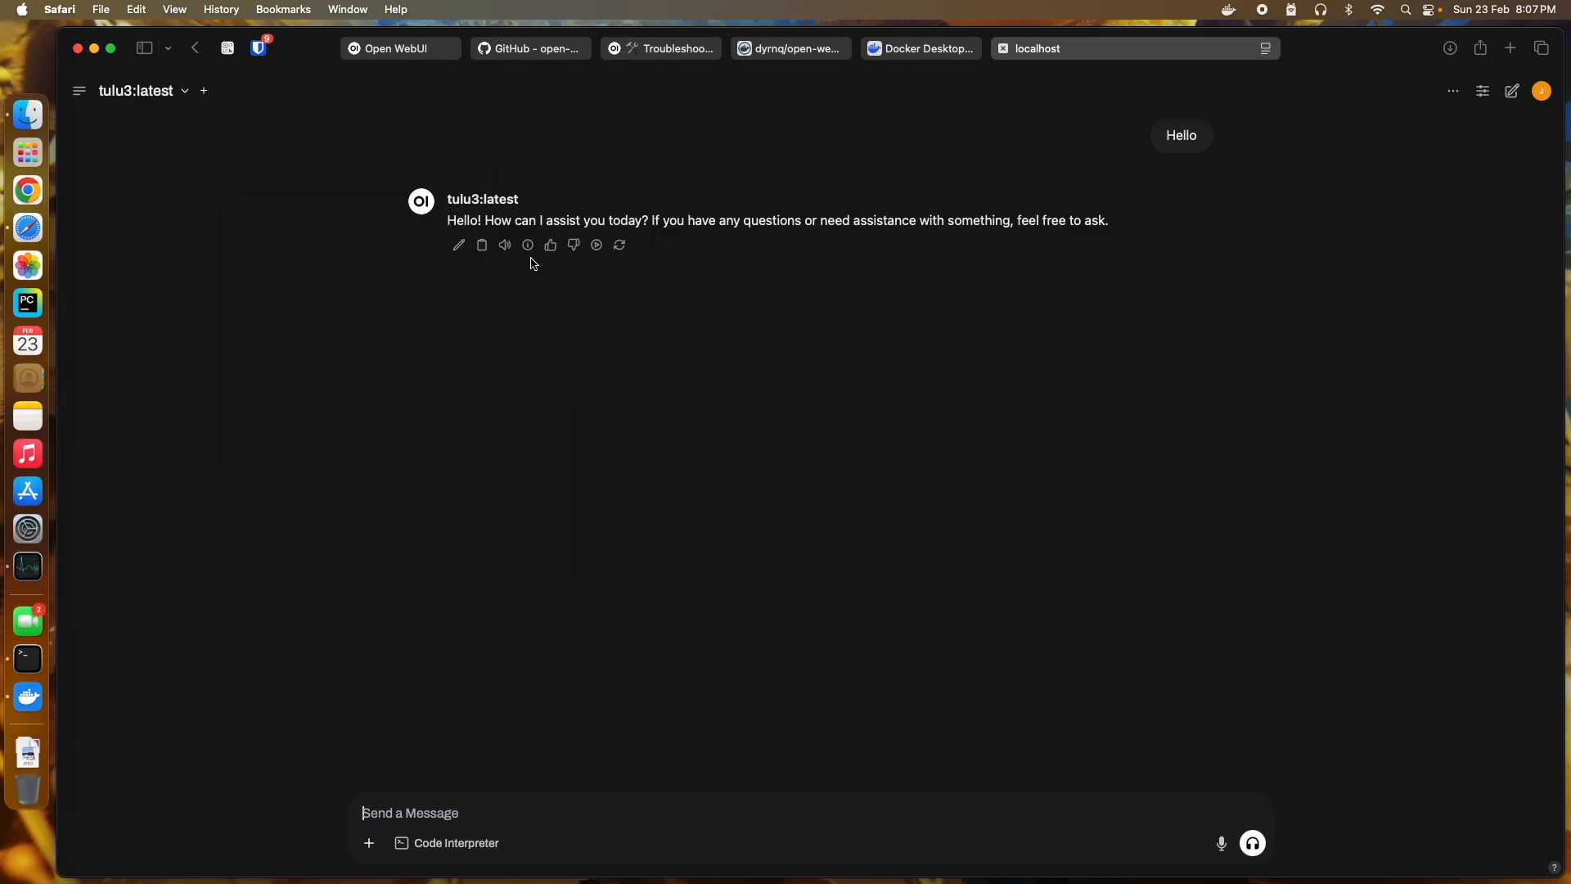
text(please write a short story for 300 words.)
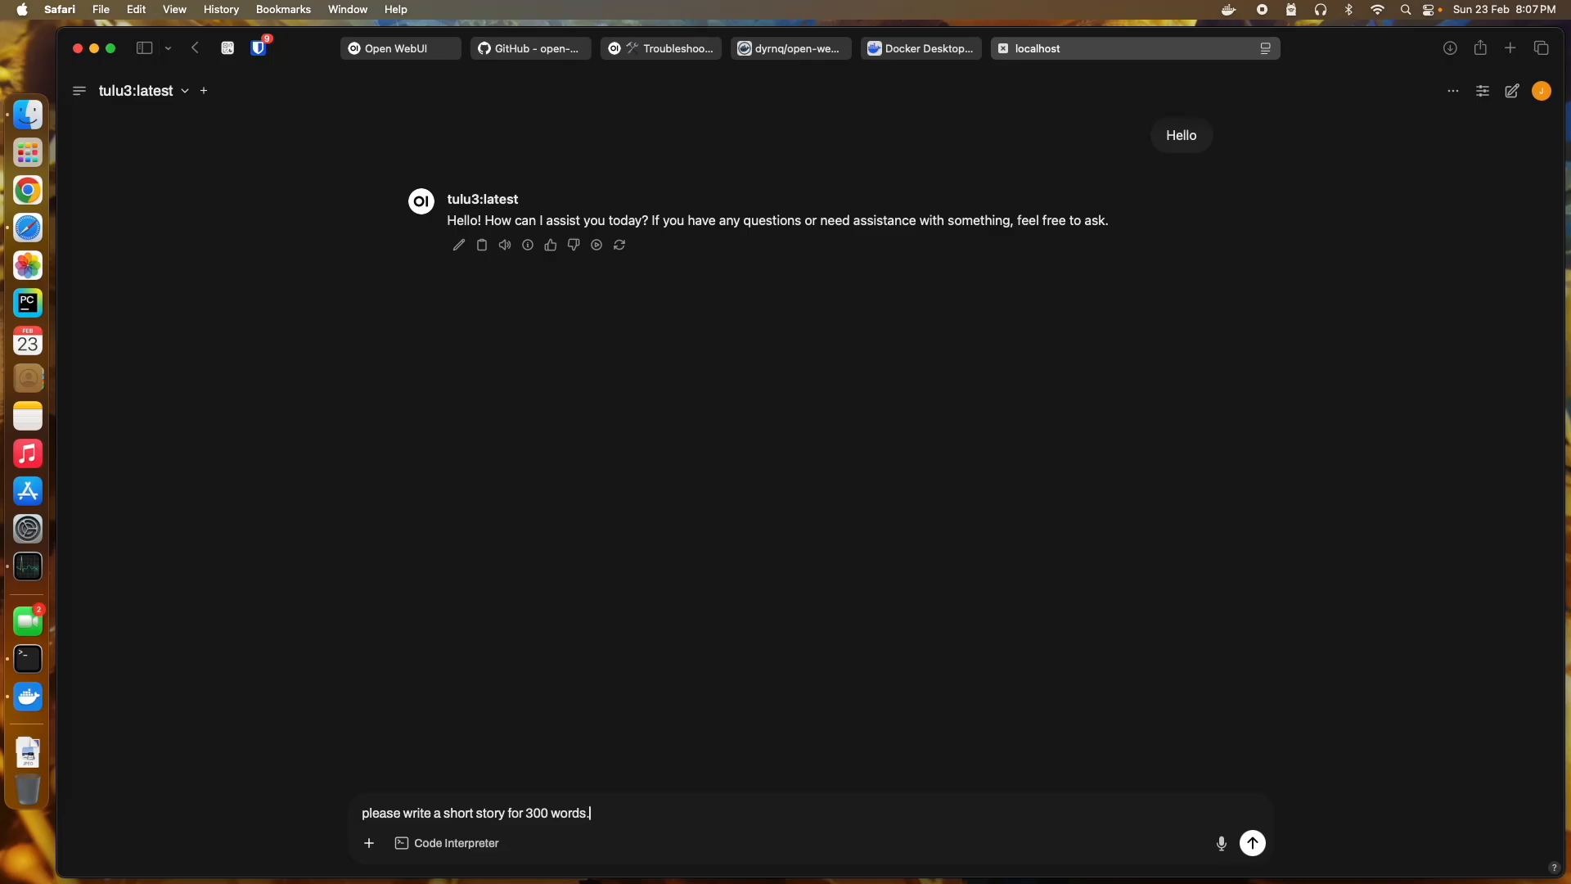
key(Return)
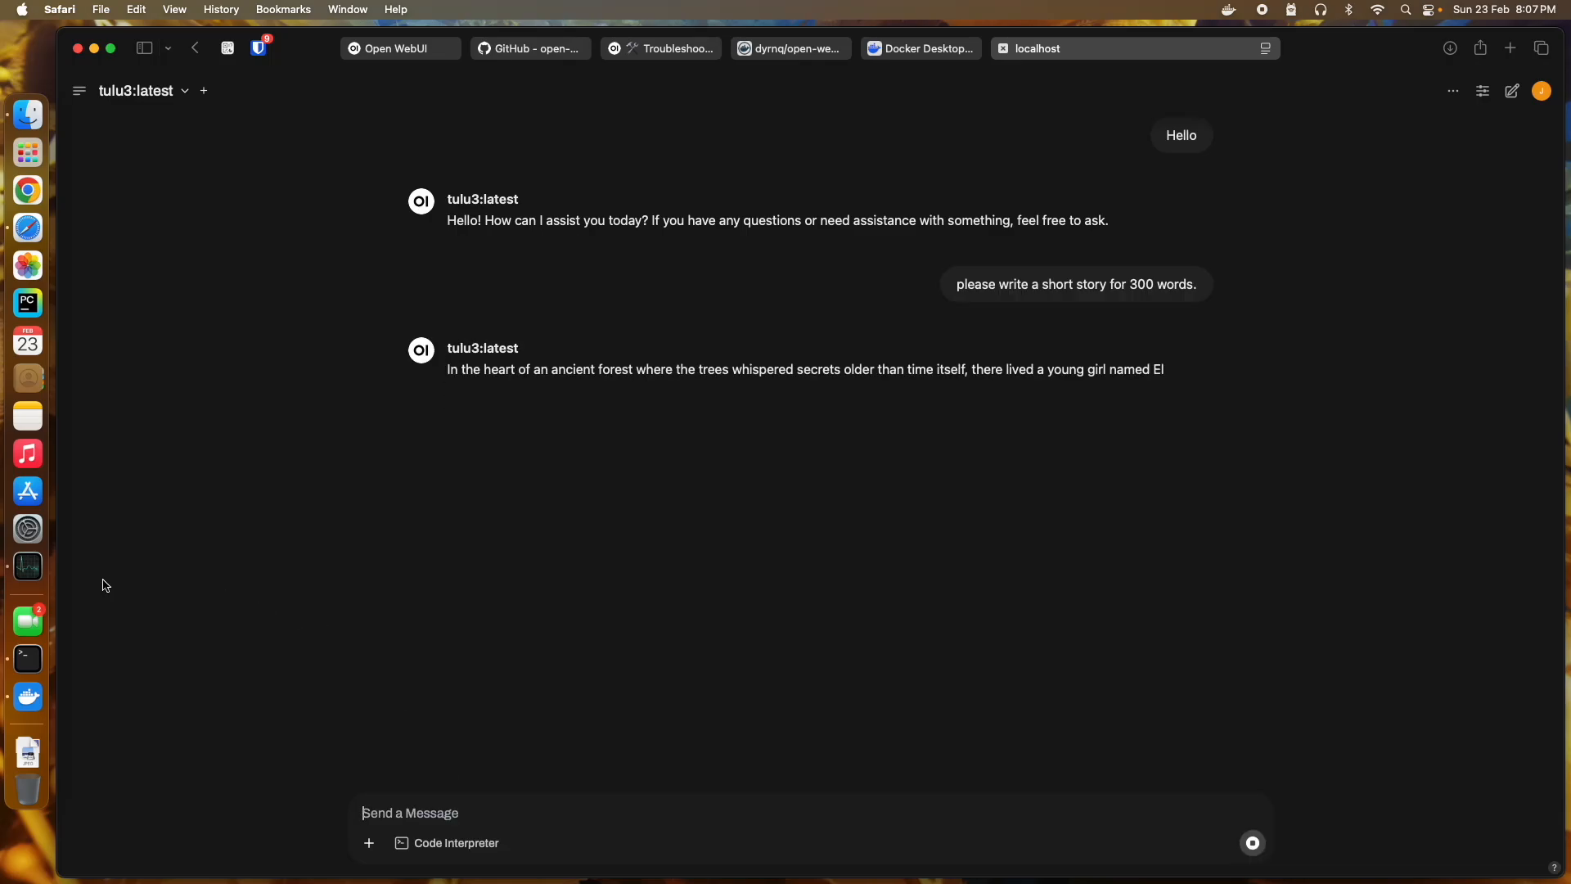
Step: Bring all of Activity Monitor's windows, including the CPU and GPU History graphs, to the front
click(72, 573)
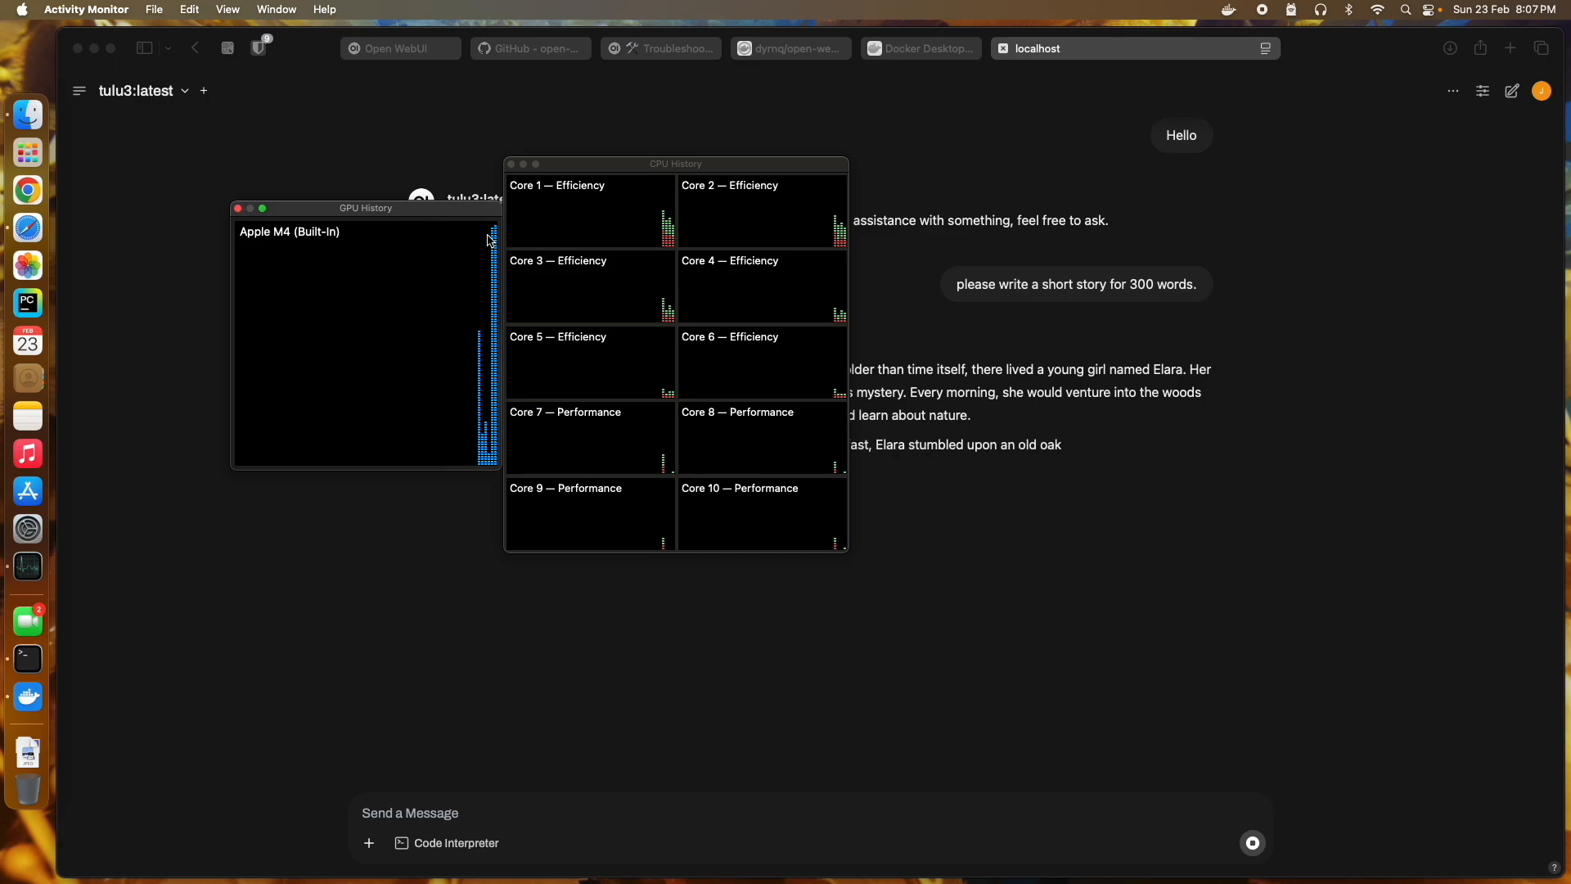
click(24, 570)
right_click(25, 570)
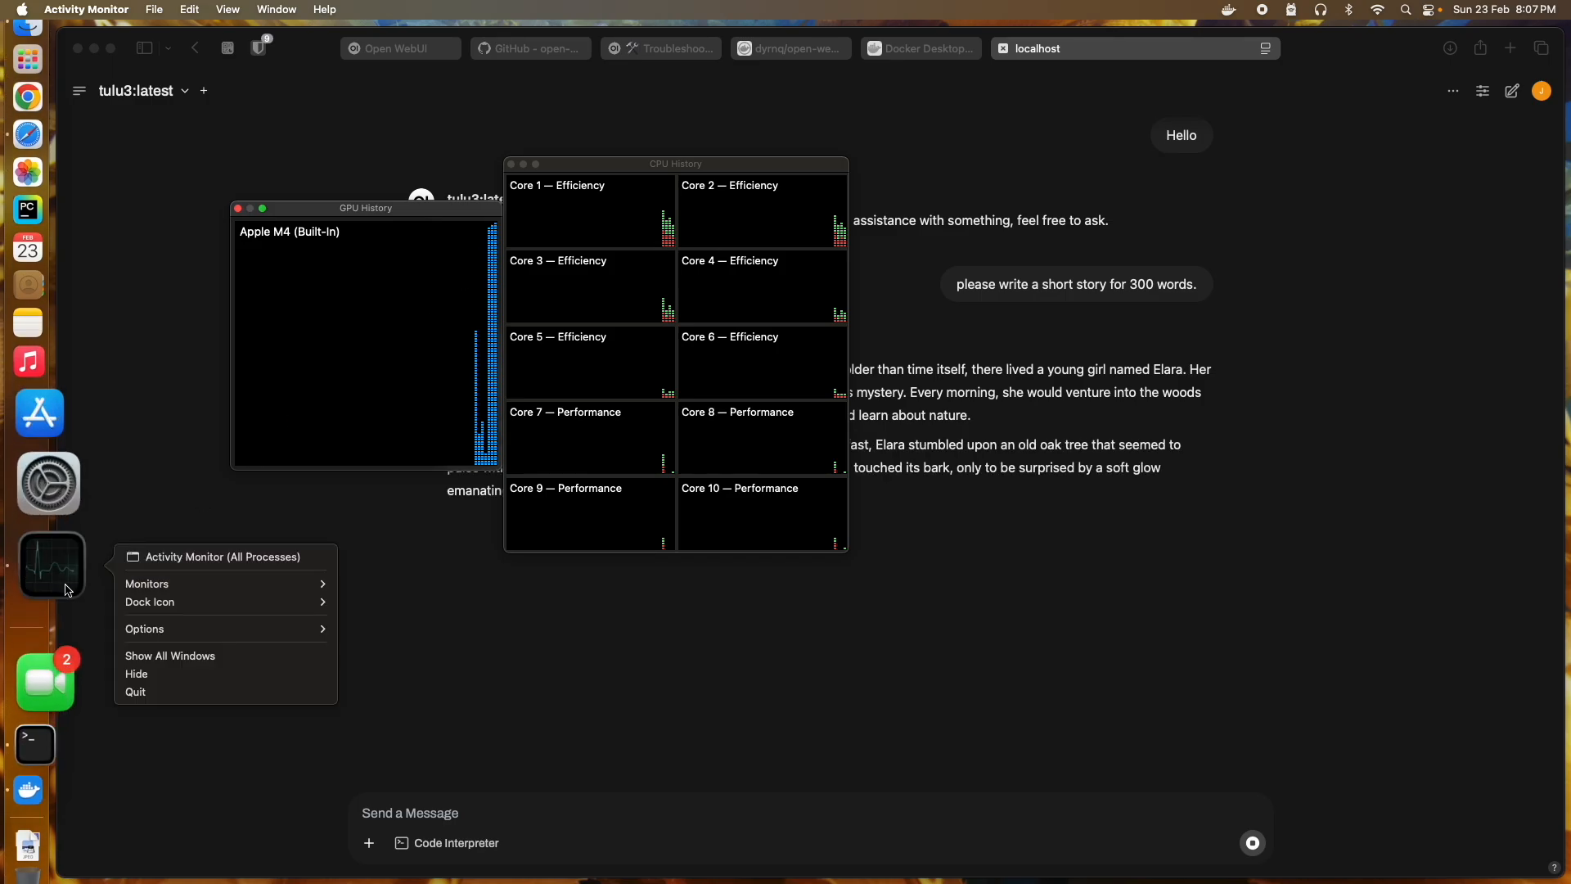
click(158, 659)
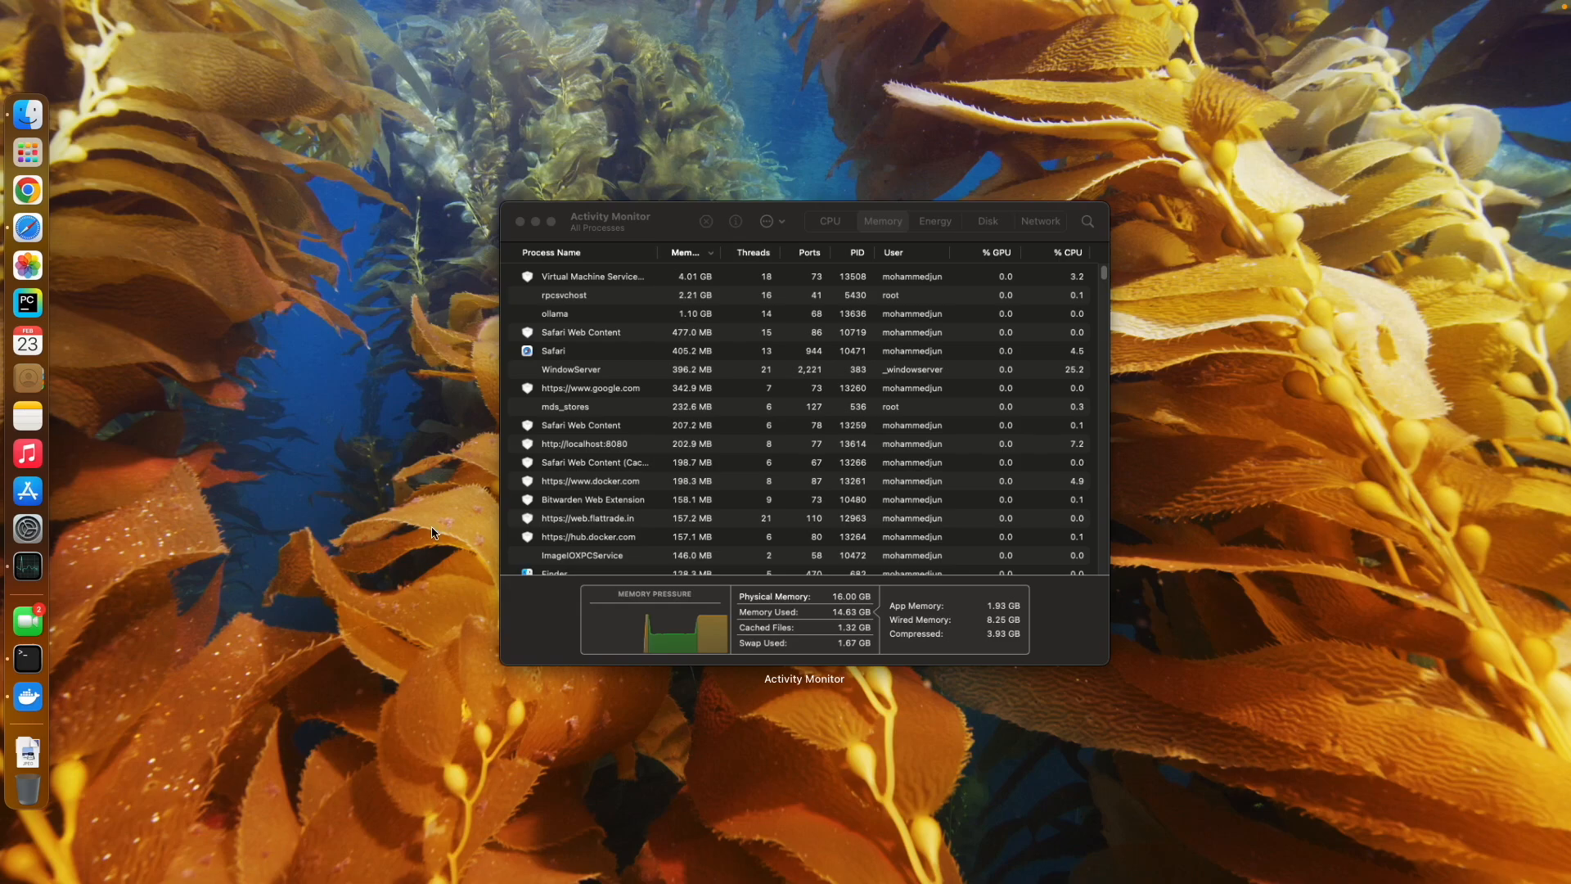
click(556, 527)
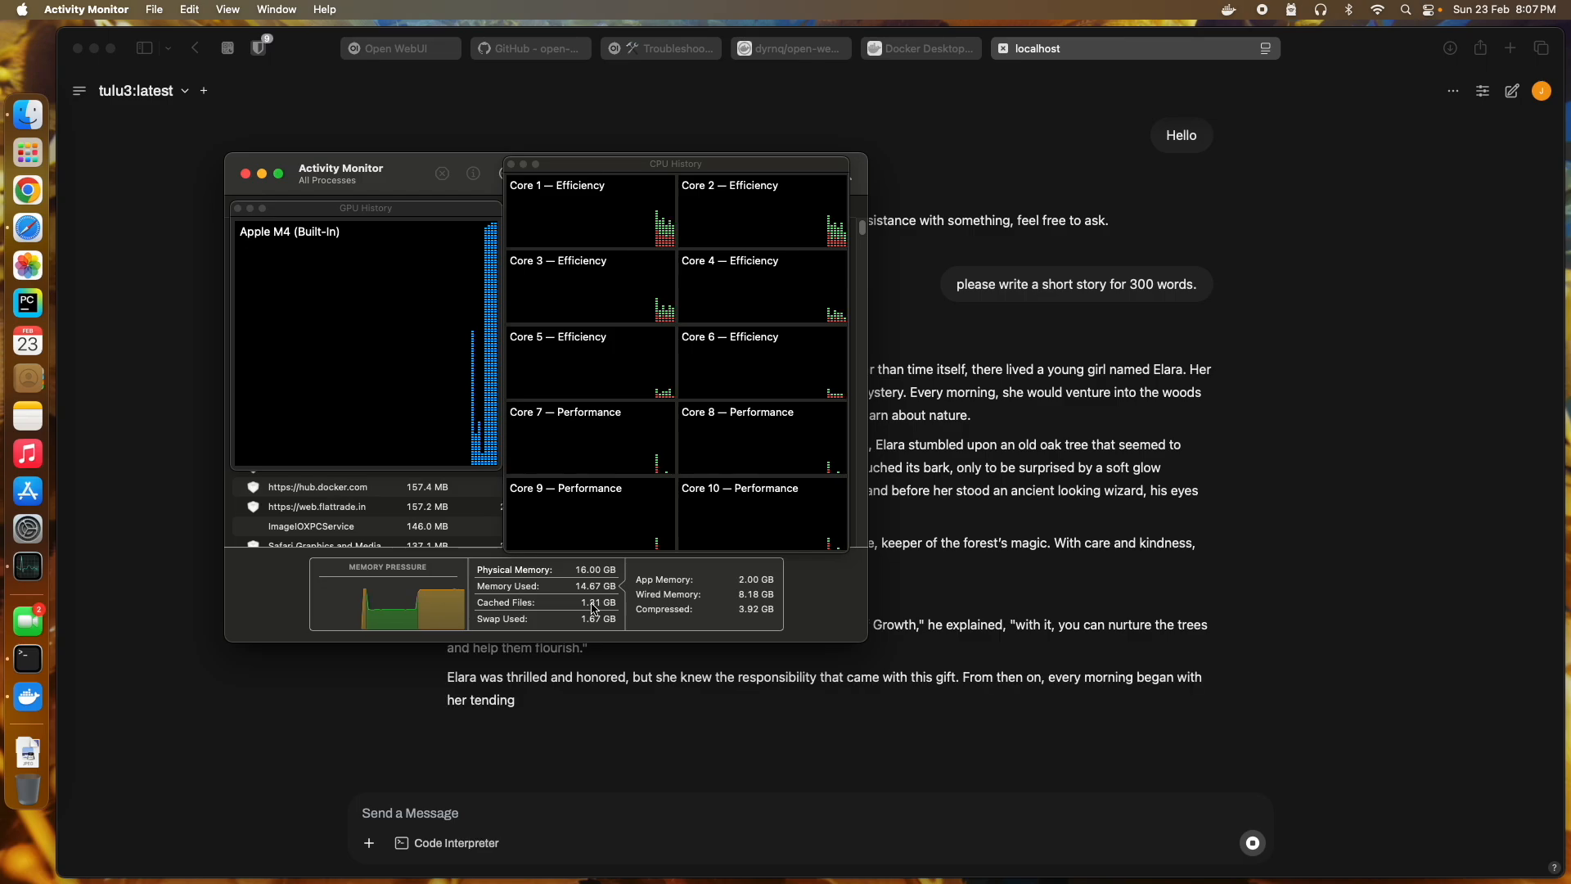
Step: Reposition the GPU History graph over the chat and close the leftover Open WebUI tab
drag(413, 209, 413, 303)
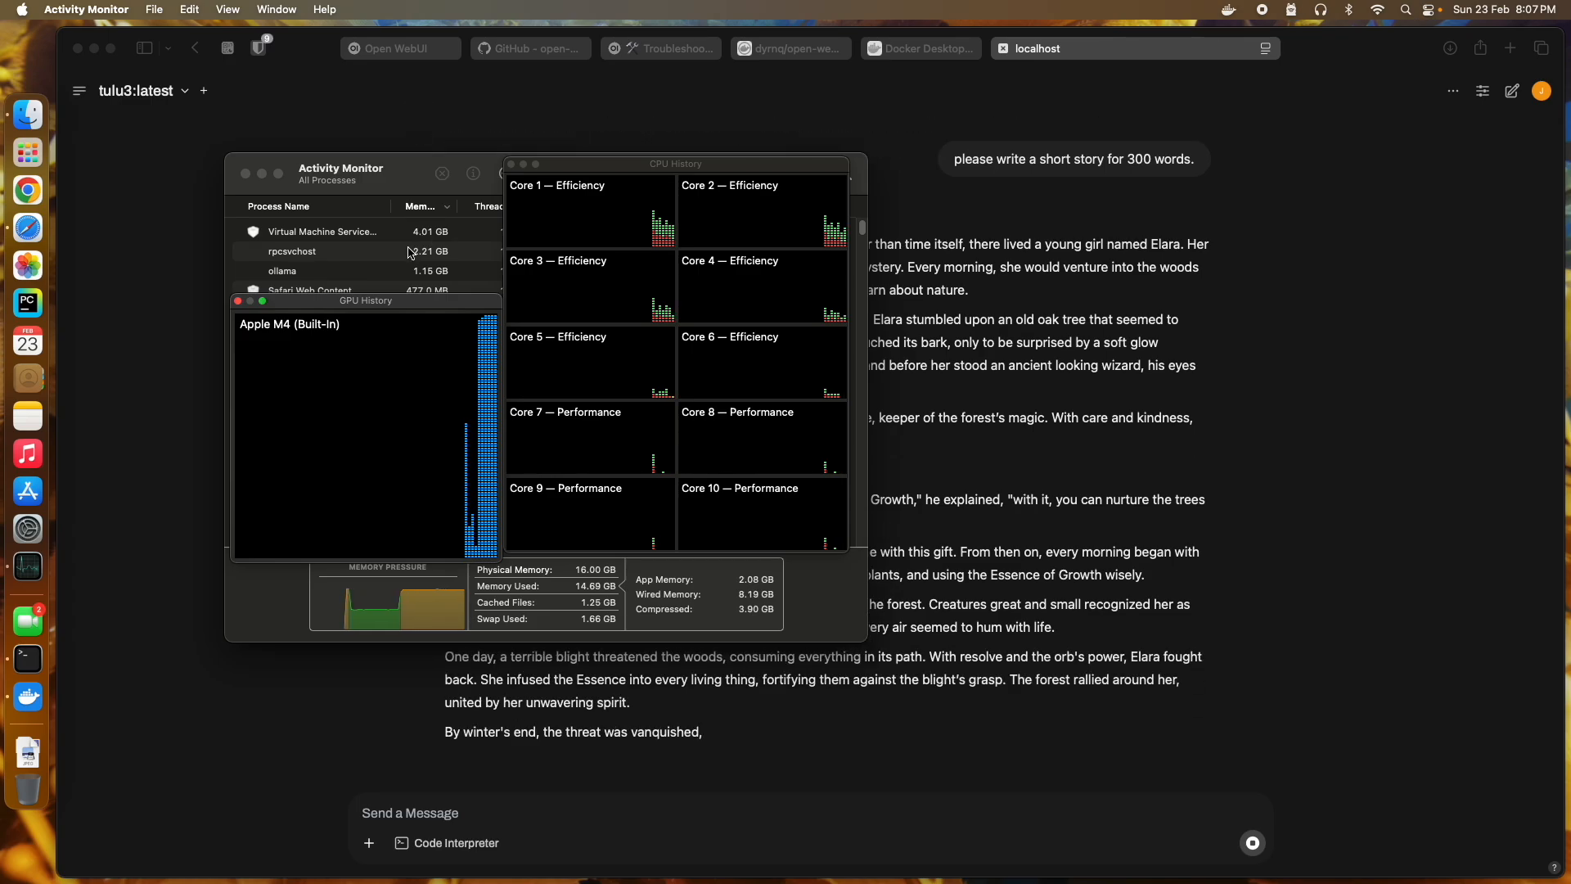
drag(410, 300, 382, 220)
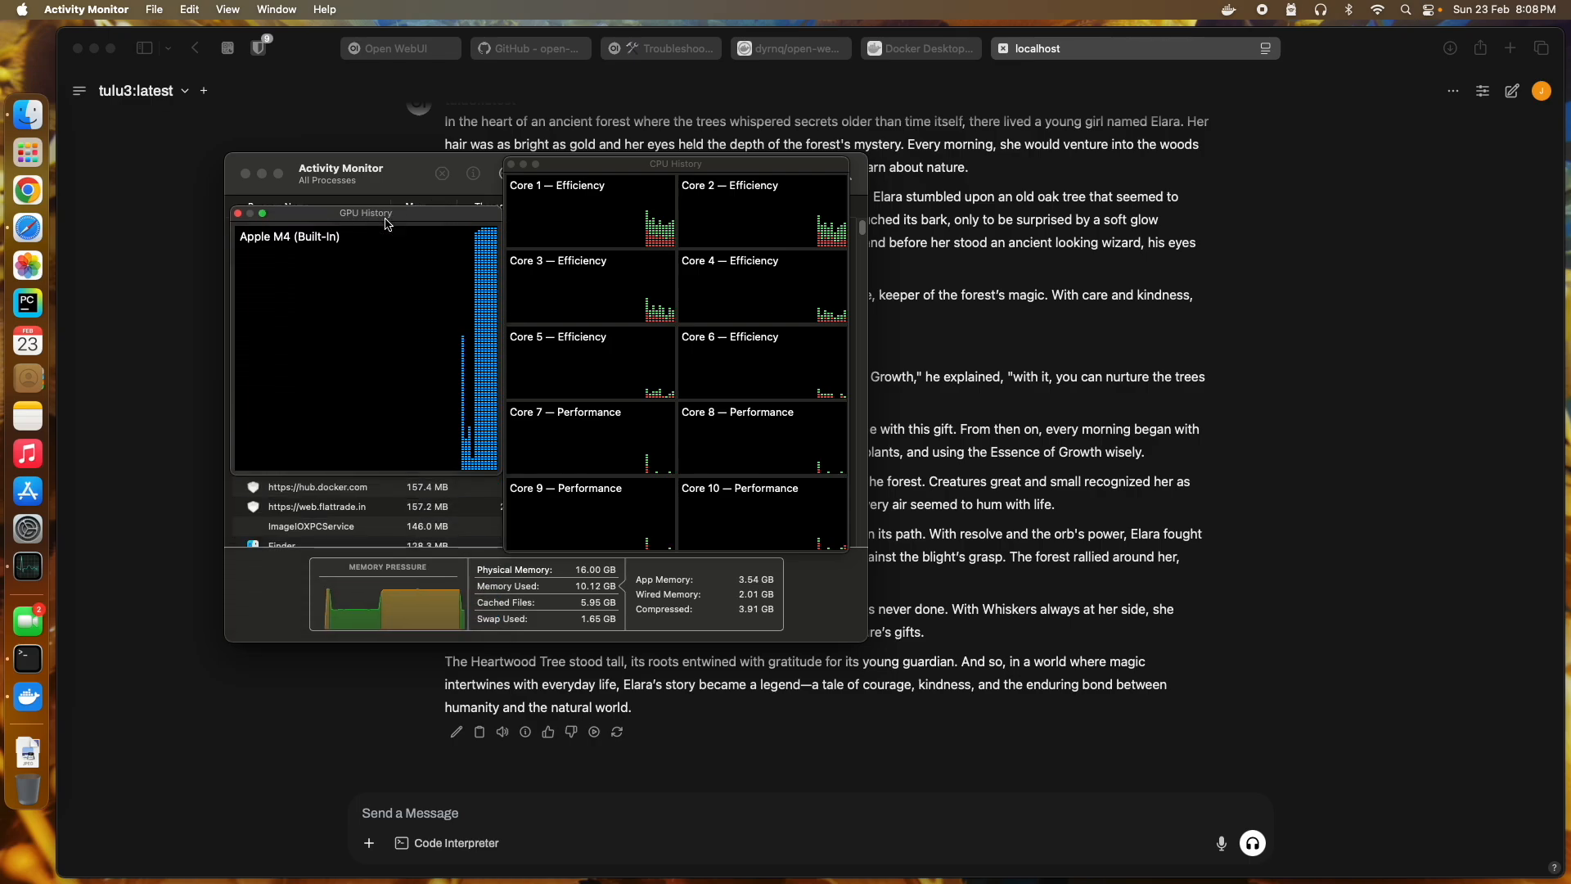
click(355, 51)
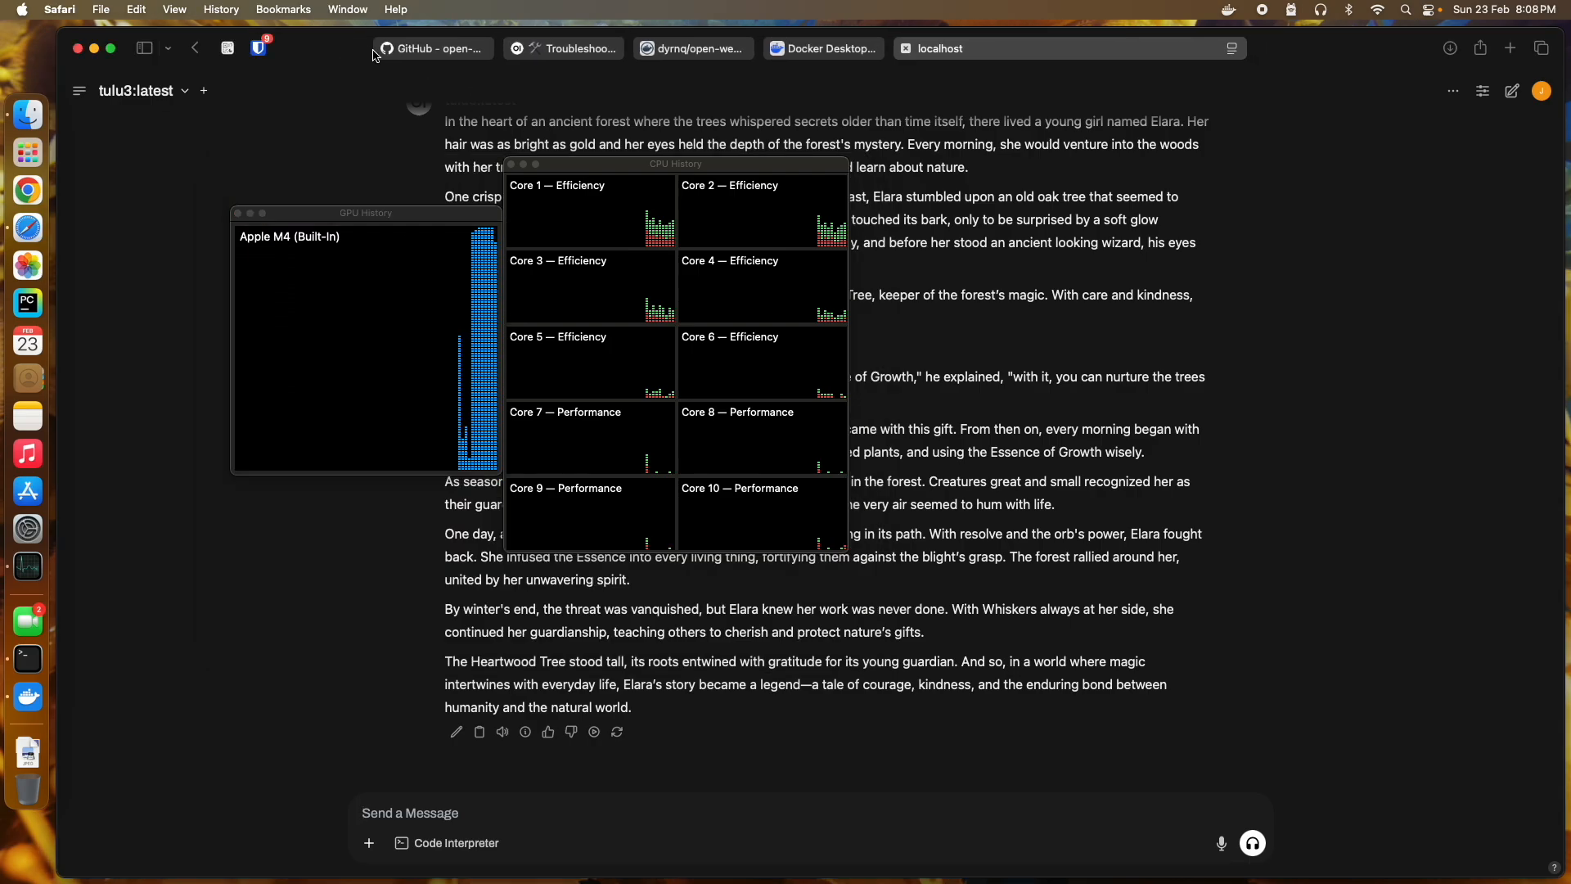
Step: Close the GitHub, Troubleshooting, repository and Docker Desktop tabs in Safari
click(405, 49)
click(432, 50)
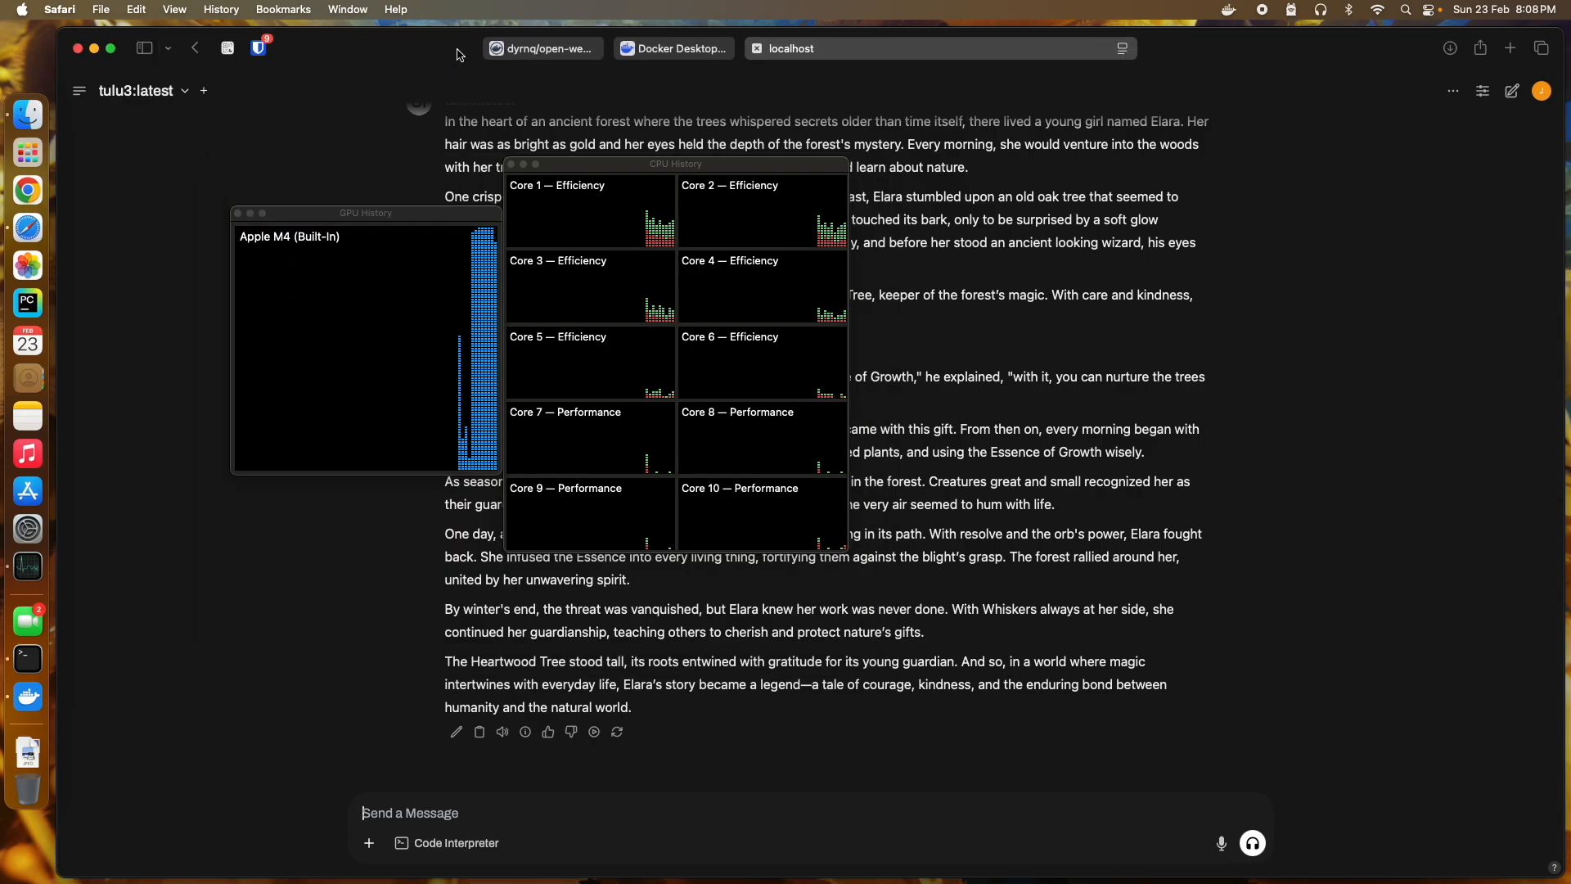
click(491, 50)
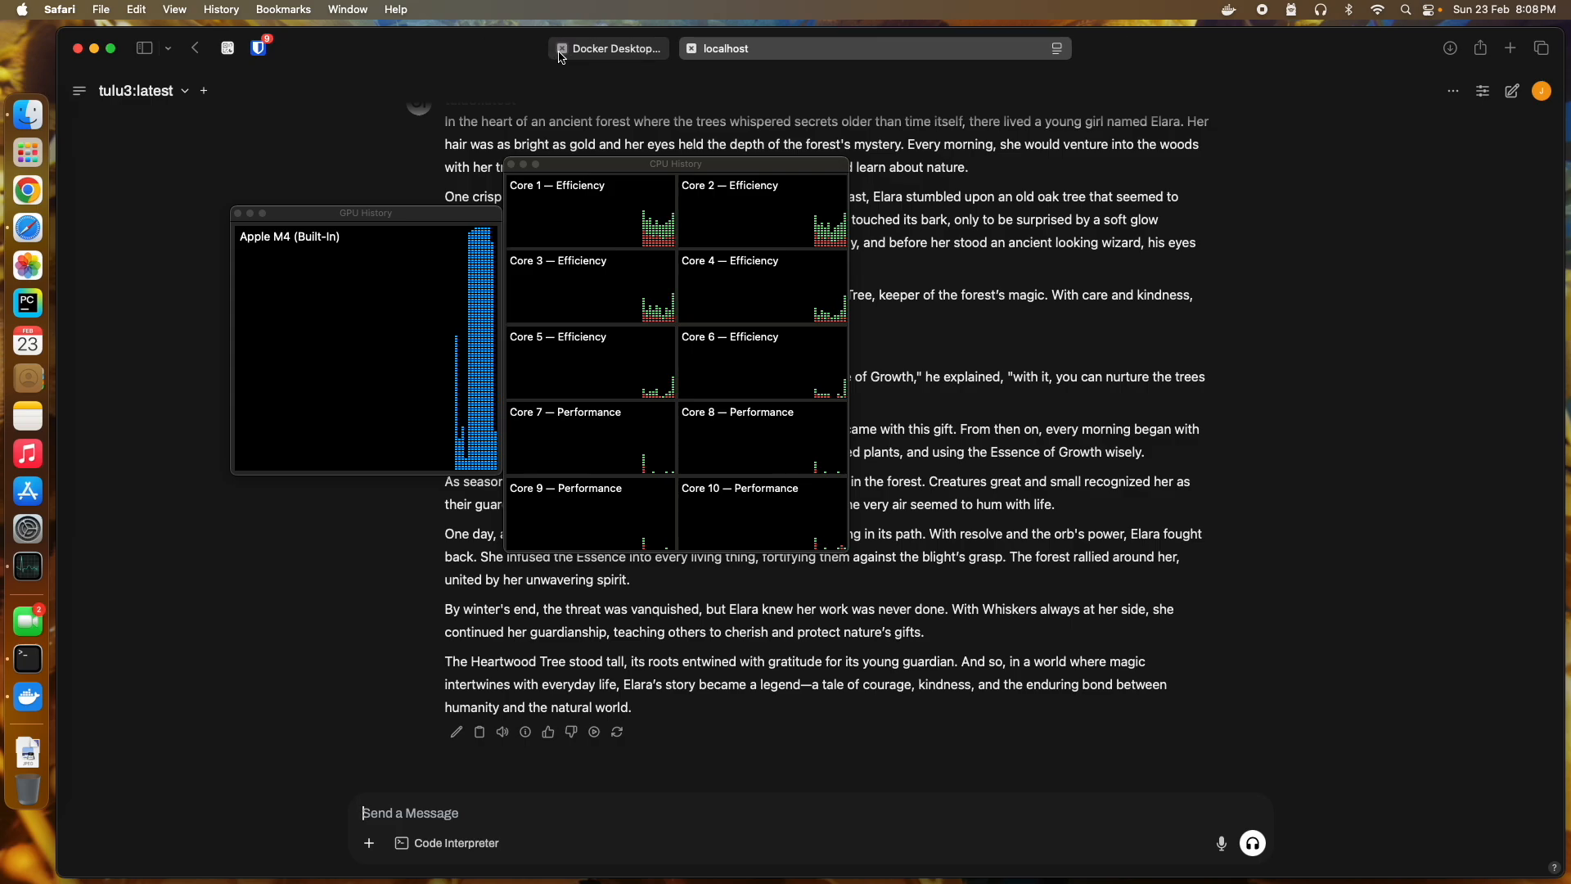
click(560, 51)
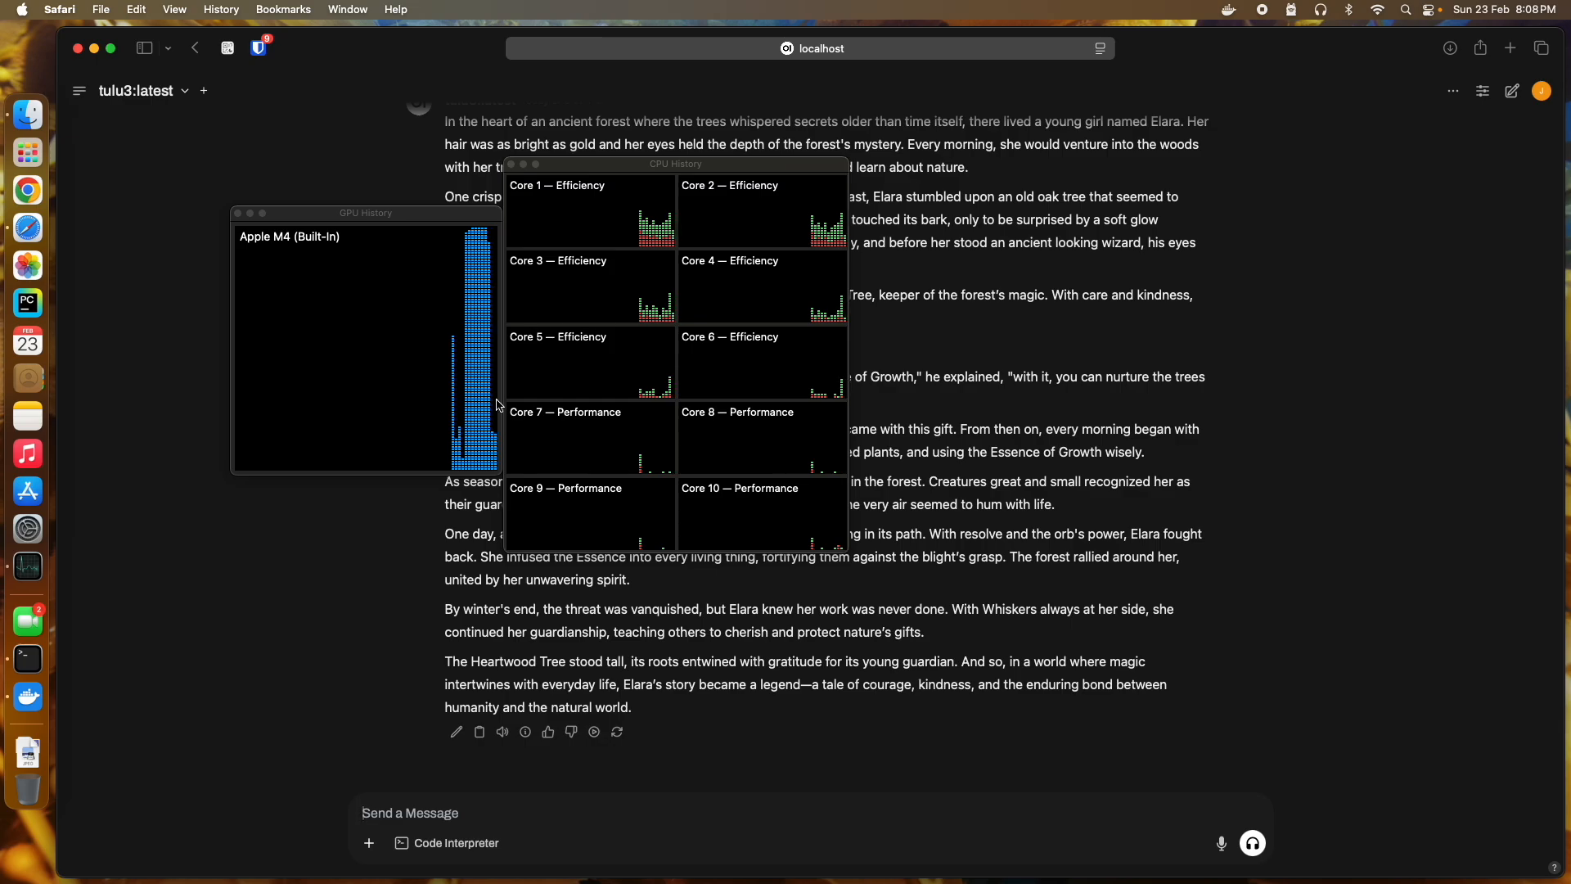
Step: Hide Activity Monitor's graph windows to reveal the finished story
right_click(49, 555)
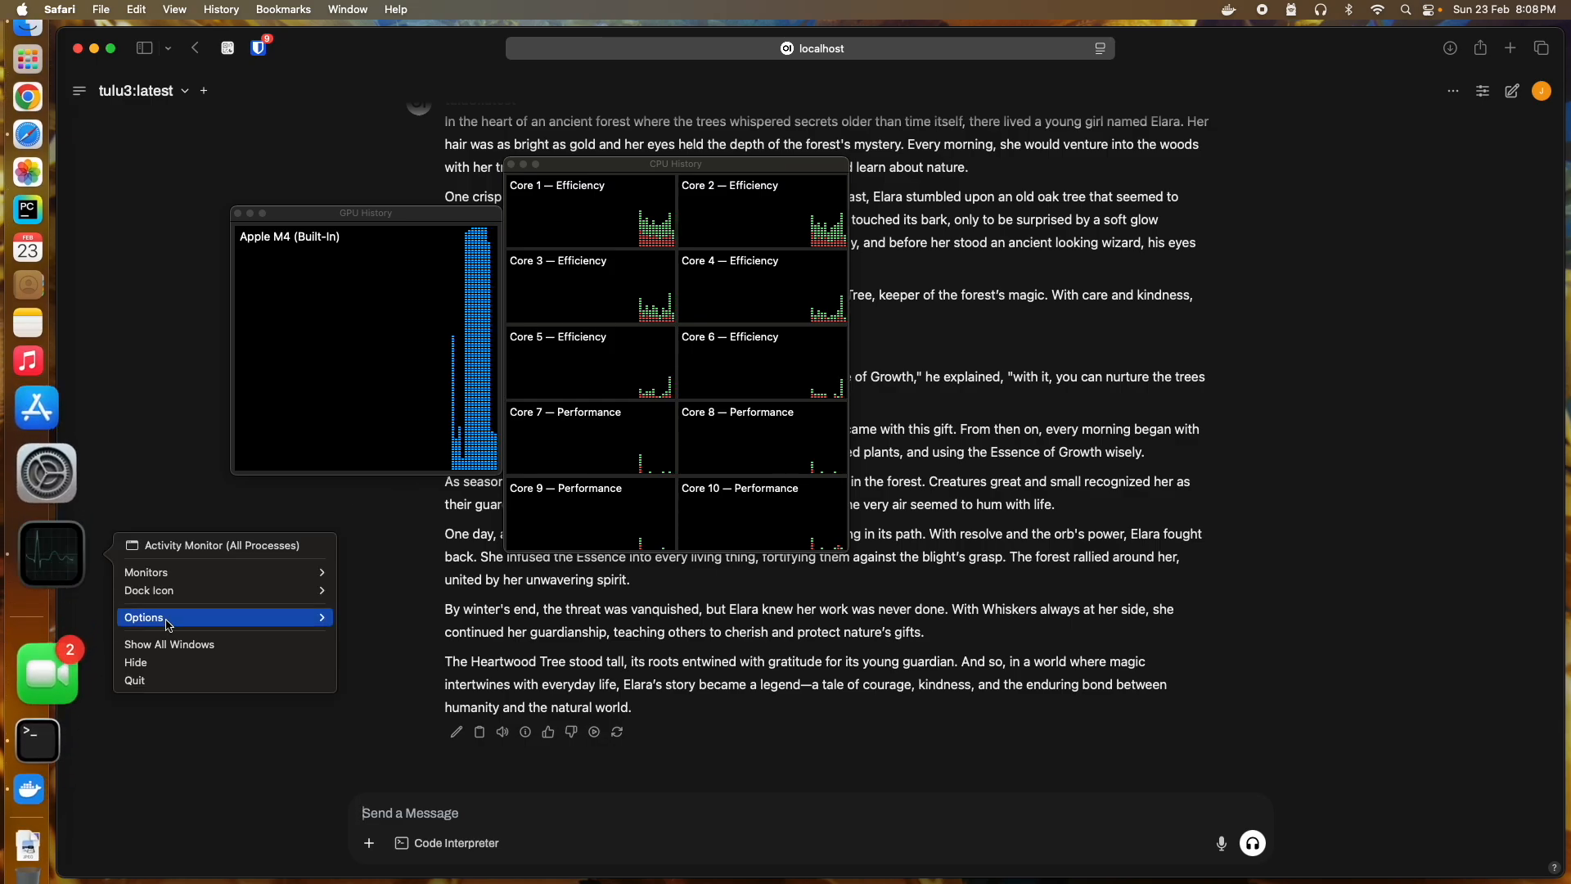
click(196, 665)
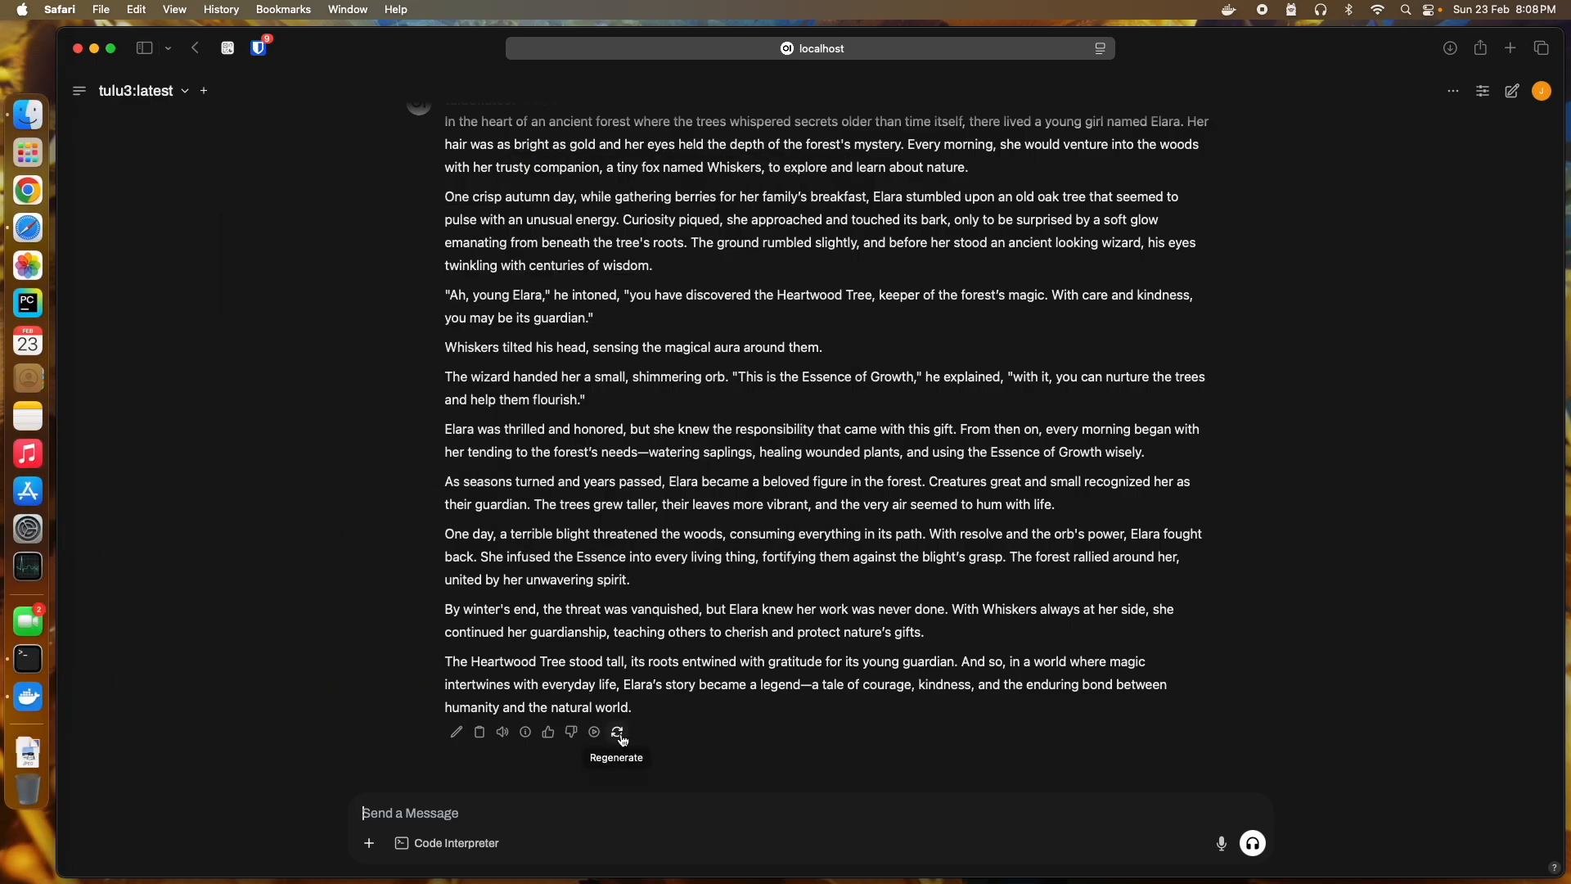
scroll(742, 647, up, 3)
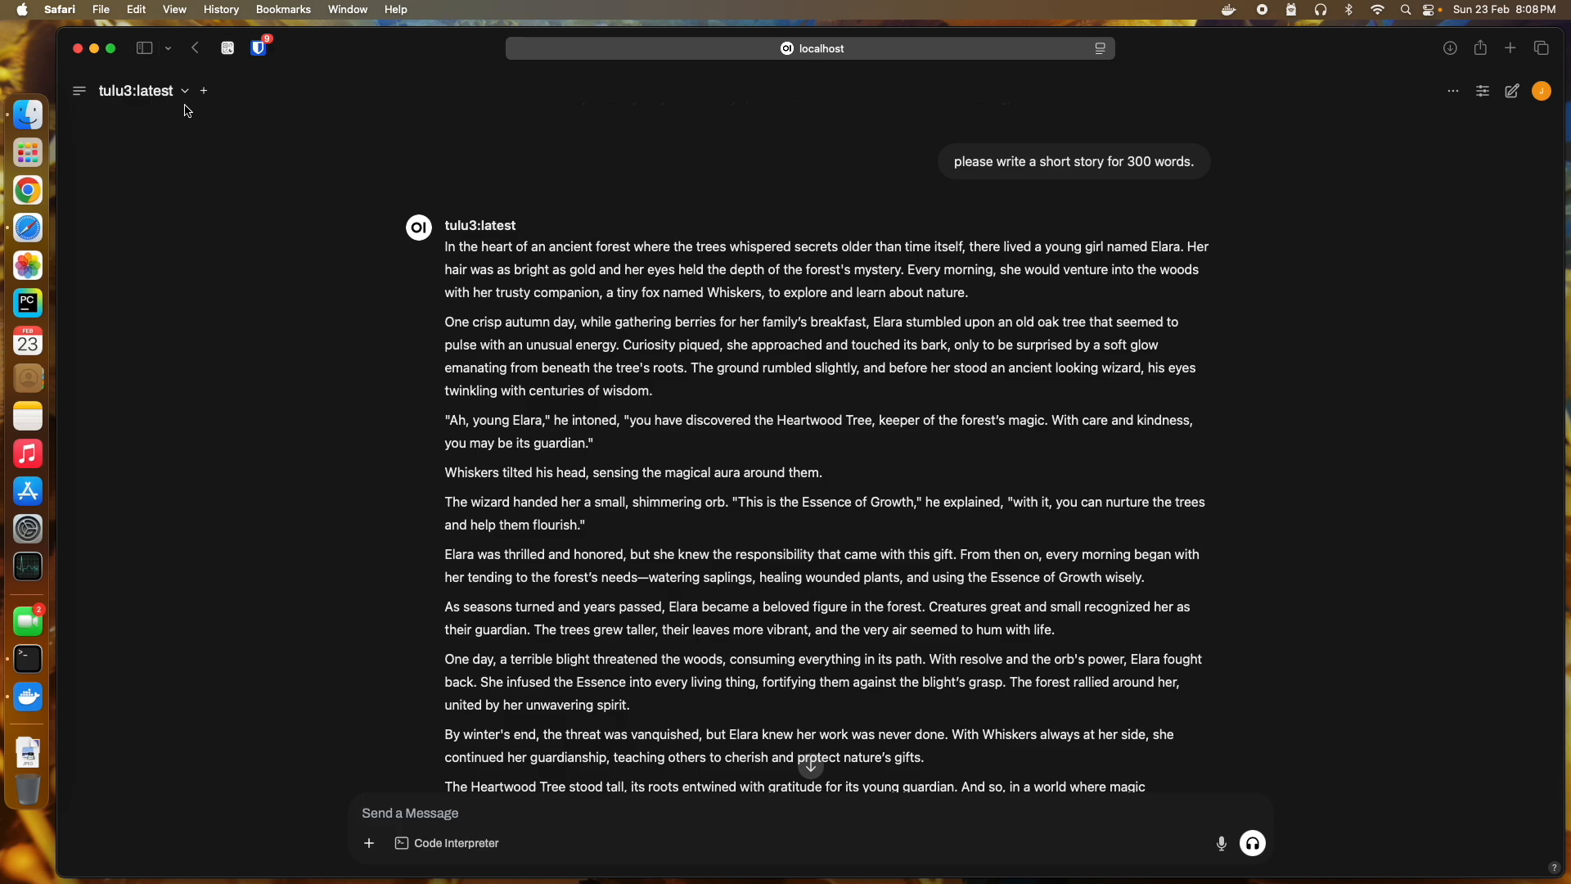
Step: Switch the model to deepseek-r1:1.5b and send 'write a short story for 300 words'
click(156, 107)
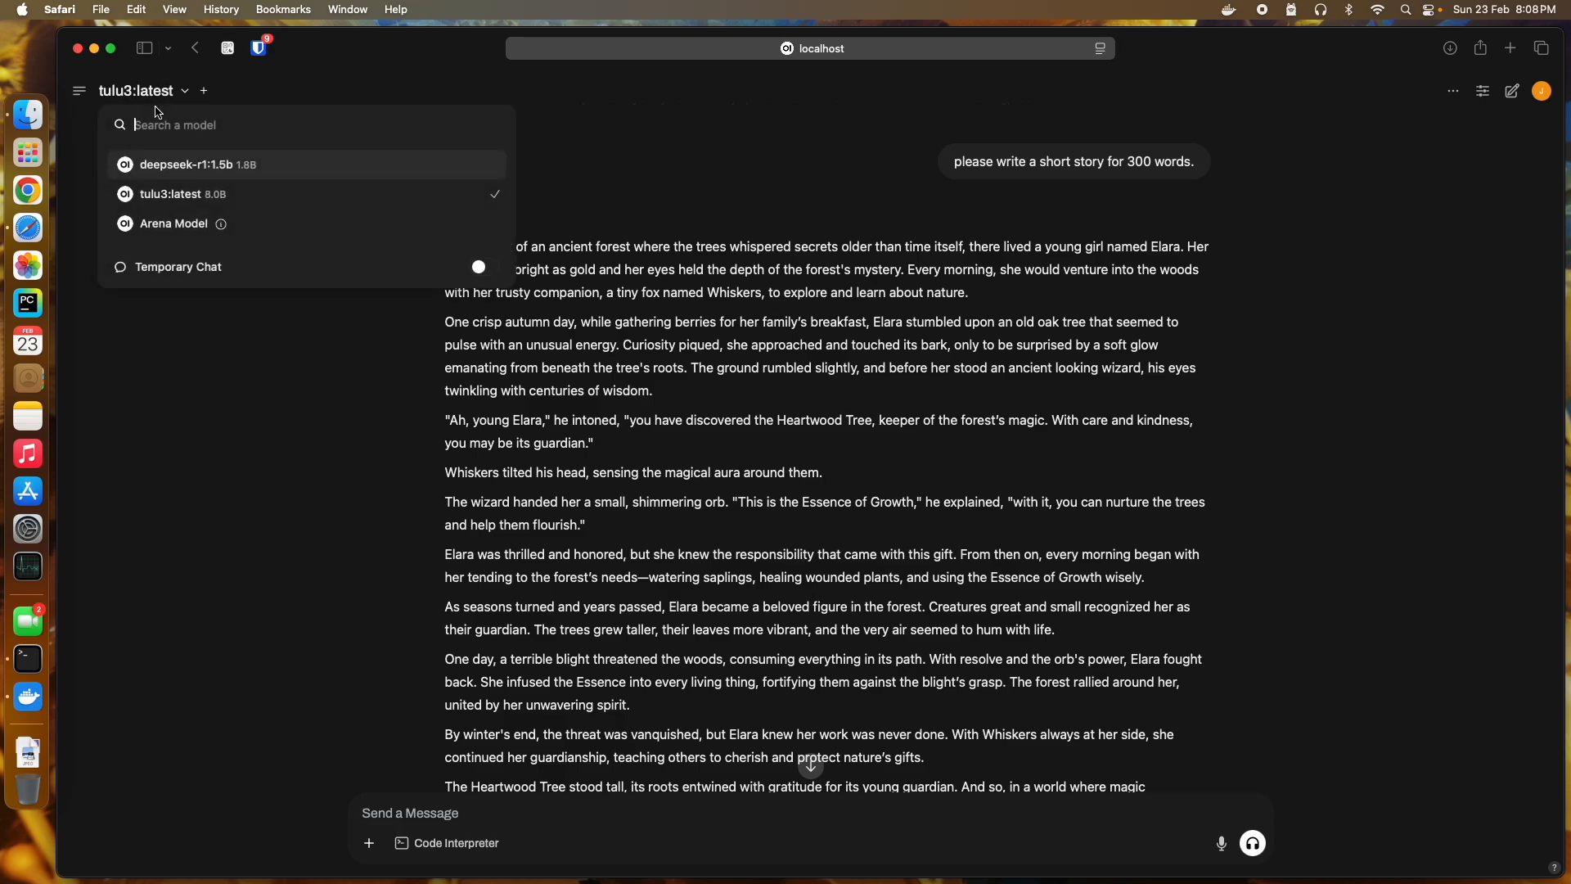
click(160, 166)
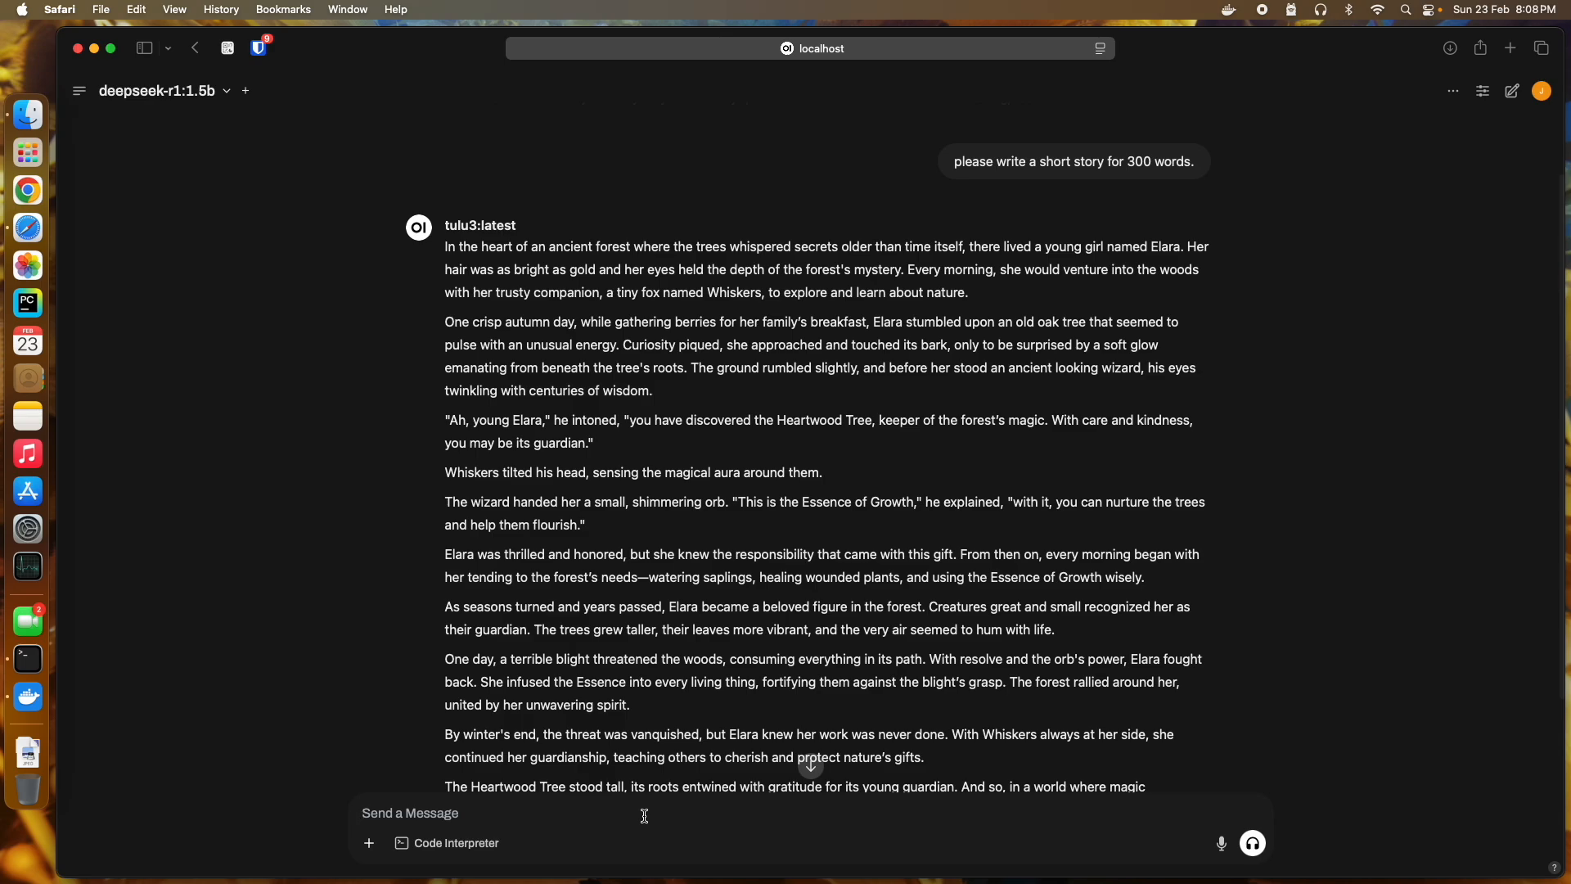
text(wr)
key(BackSpace)
key(BackSpace)
text(hort story for 300 words)
key(Return)
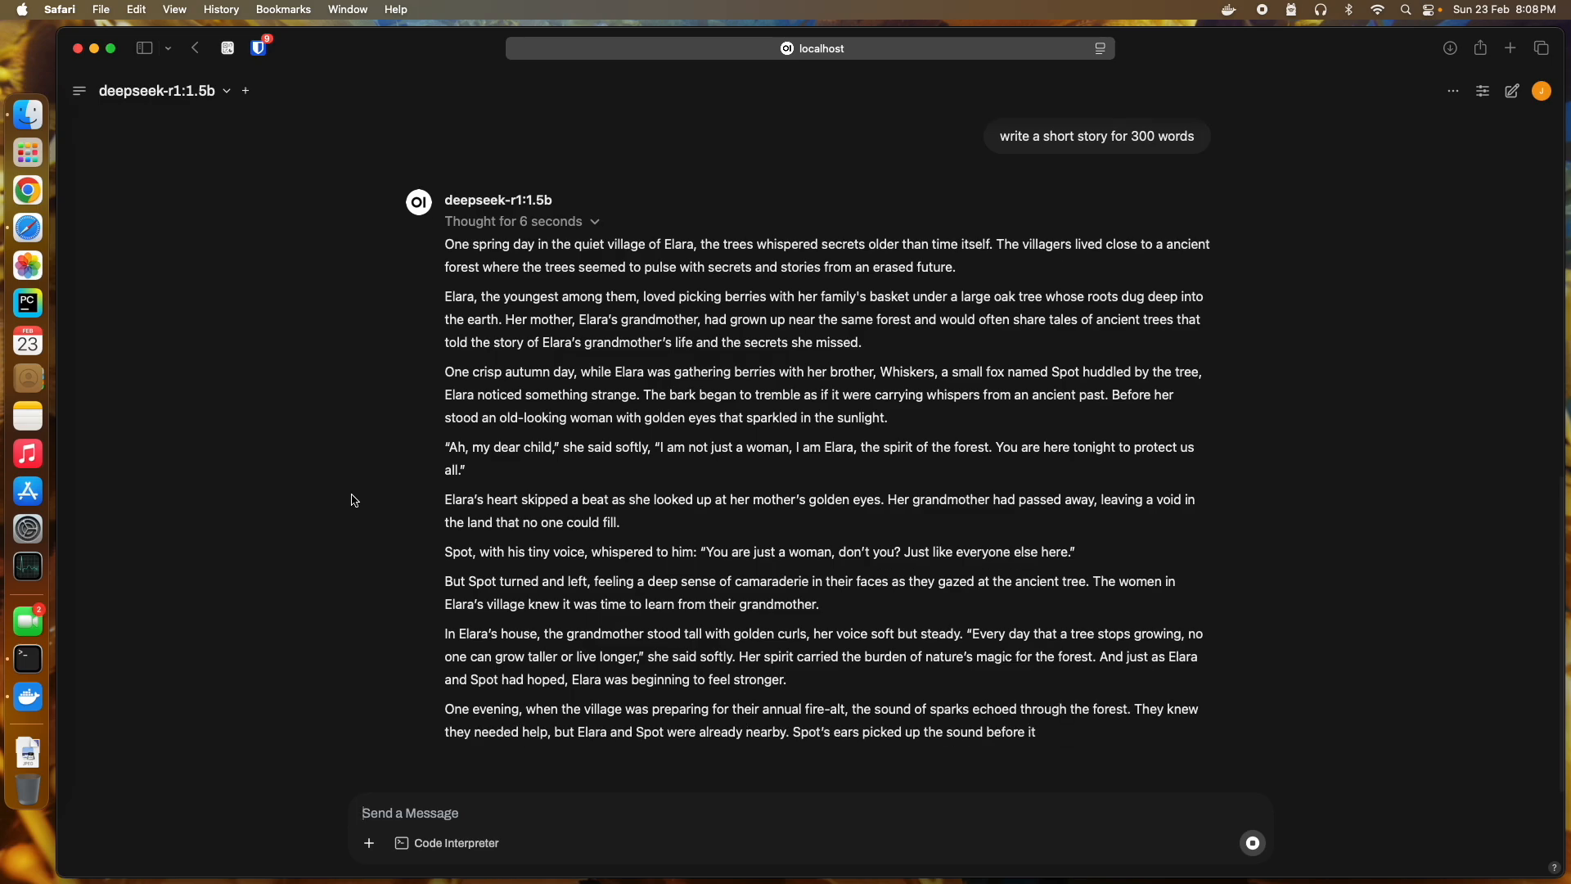
scroll(900, 736, up, 5)
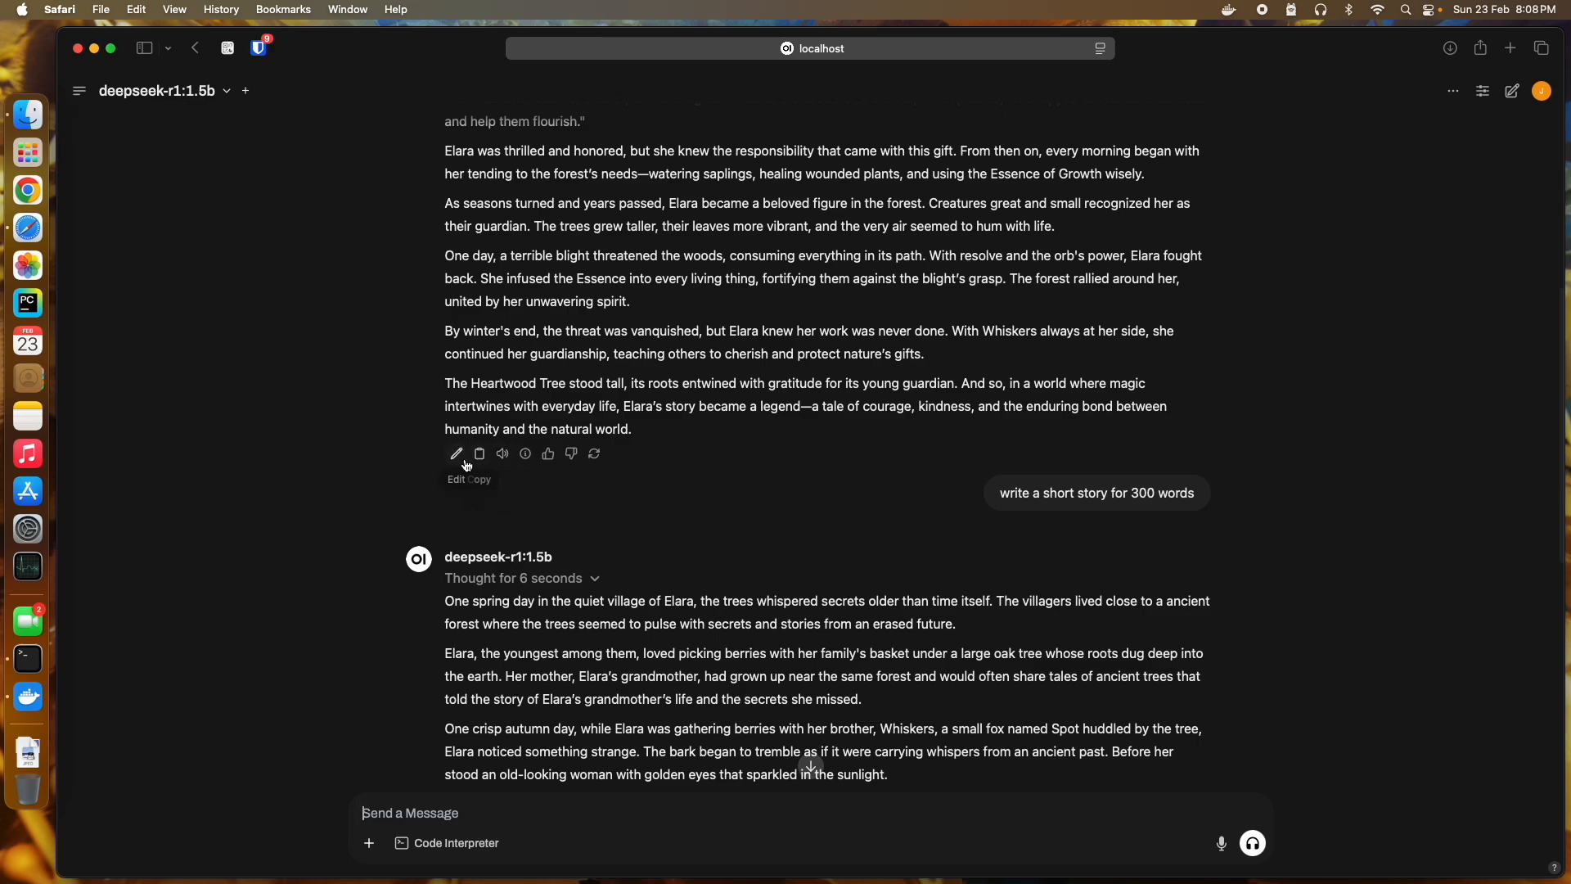
mouse_move(532, 465)
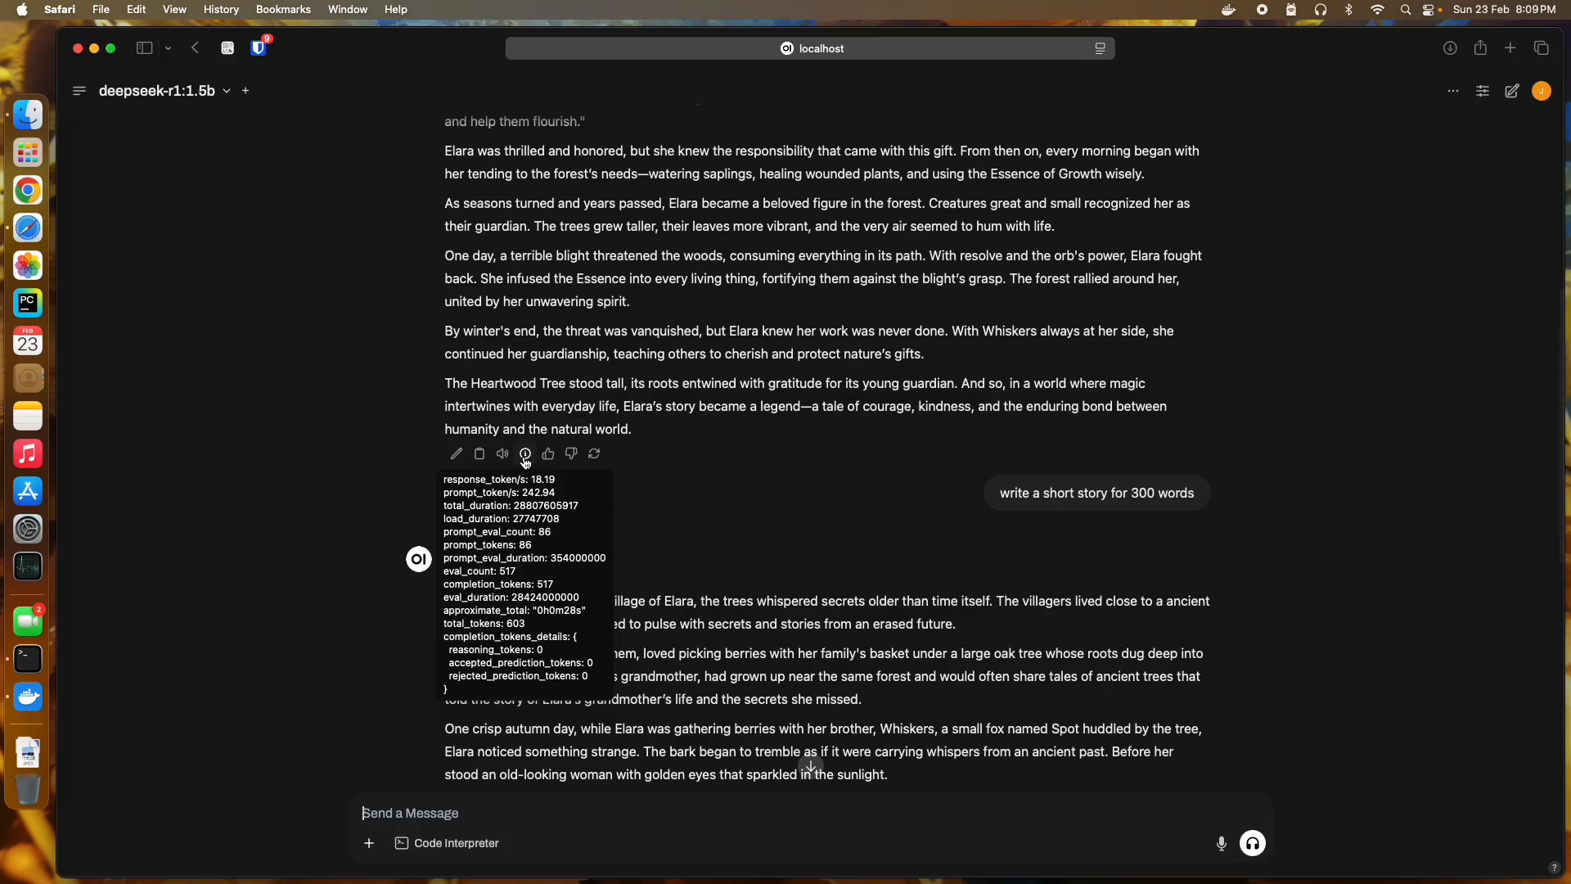
scroll(526, 460, down, 10)
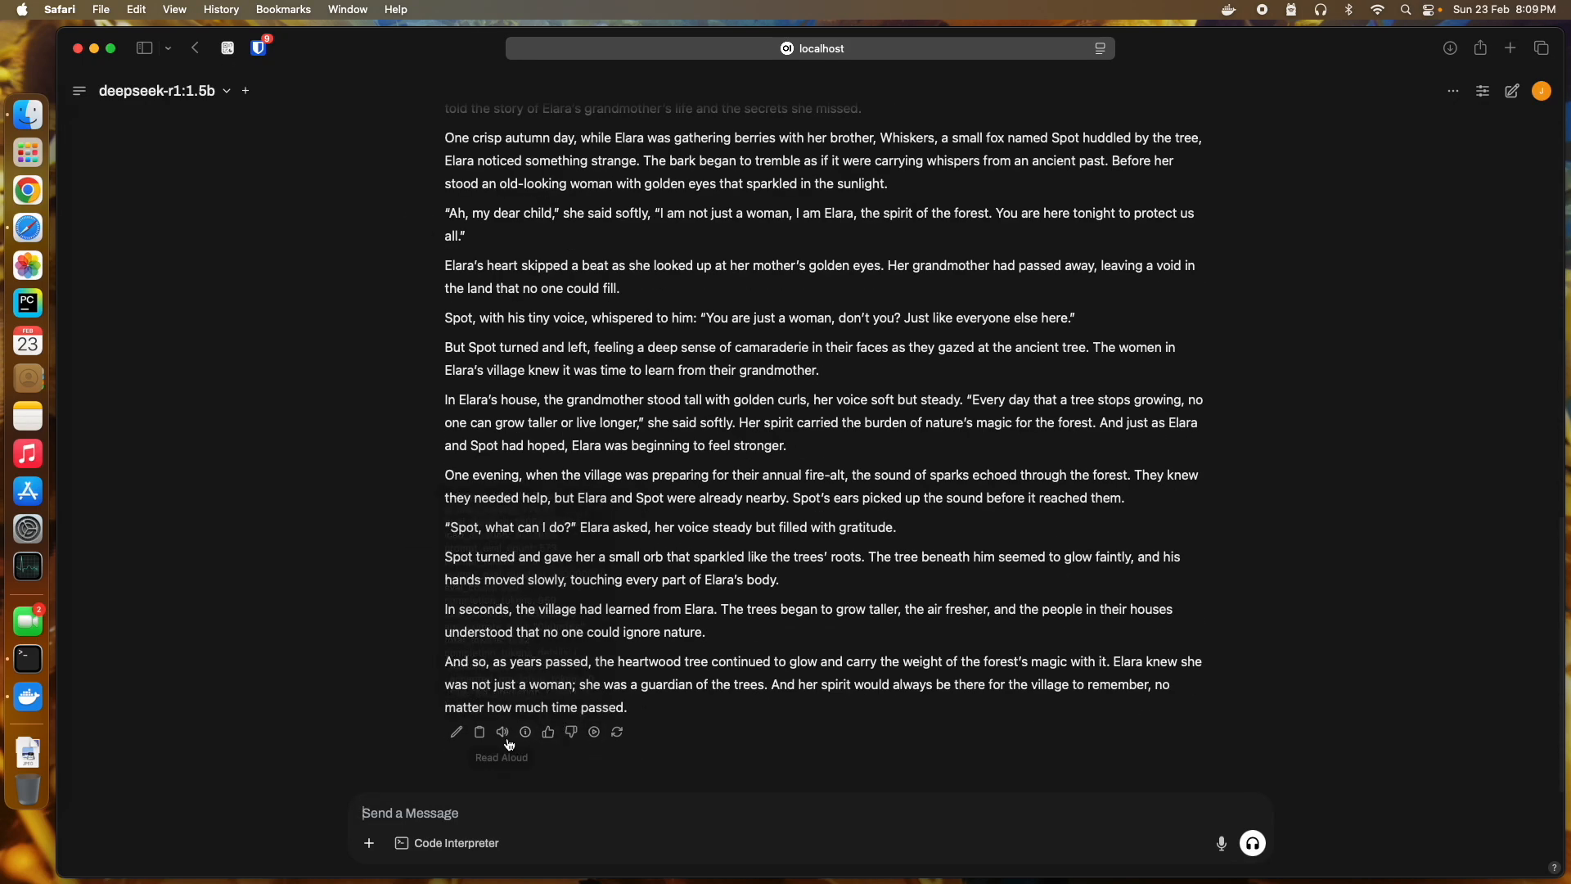
mouse_move(527, 735)
click(847, 51)
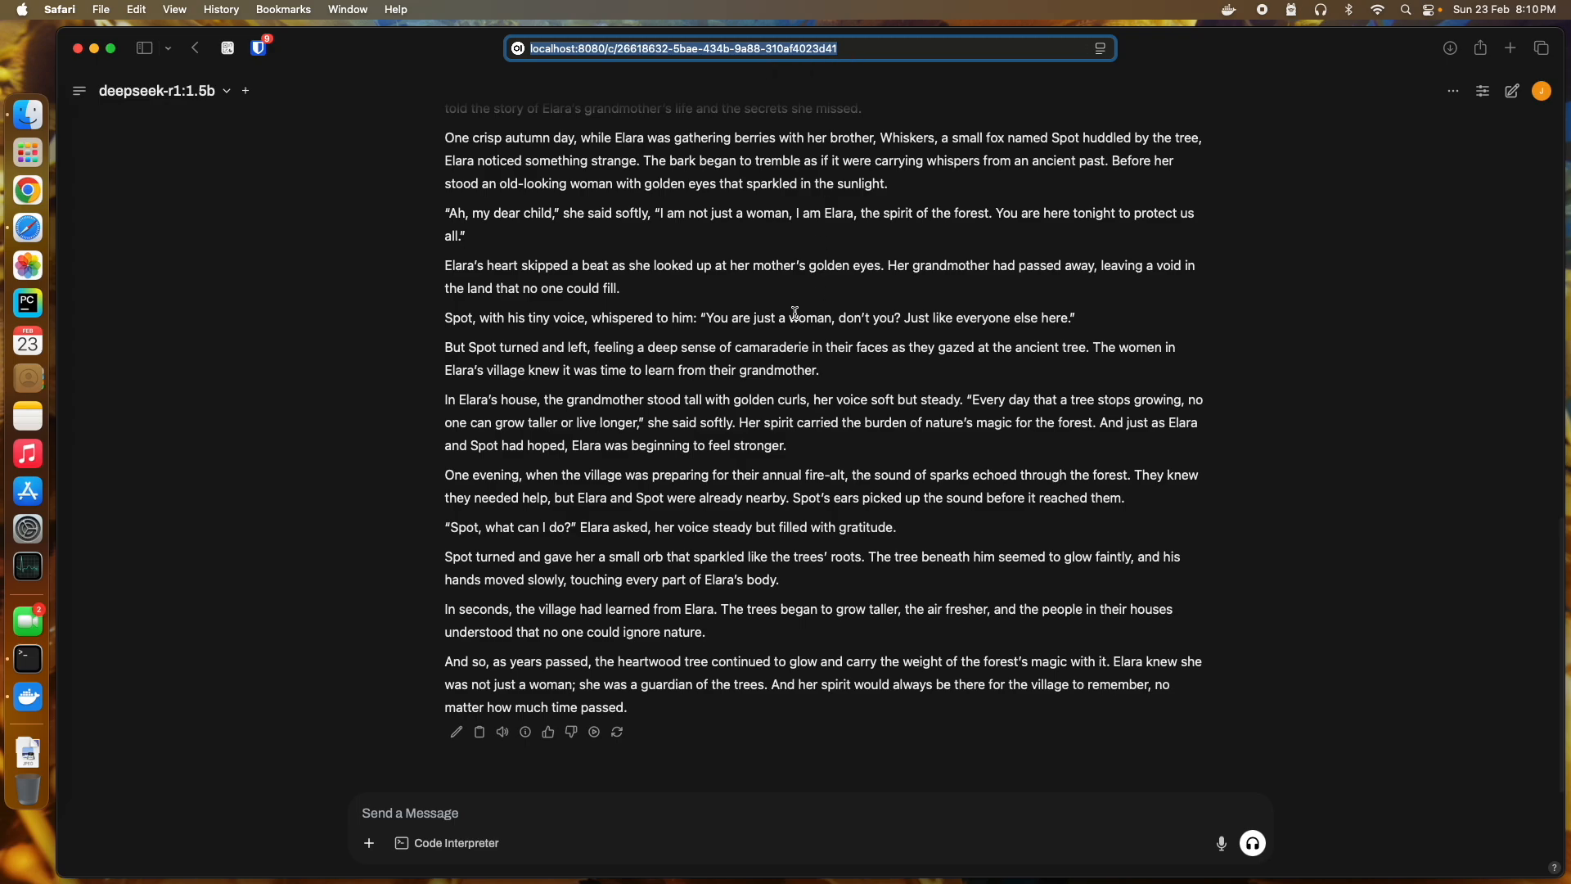
click(285, 401)
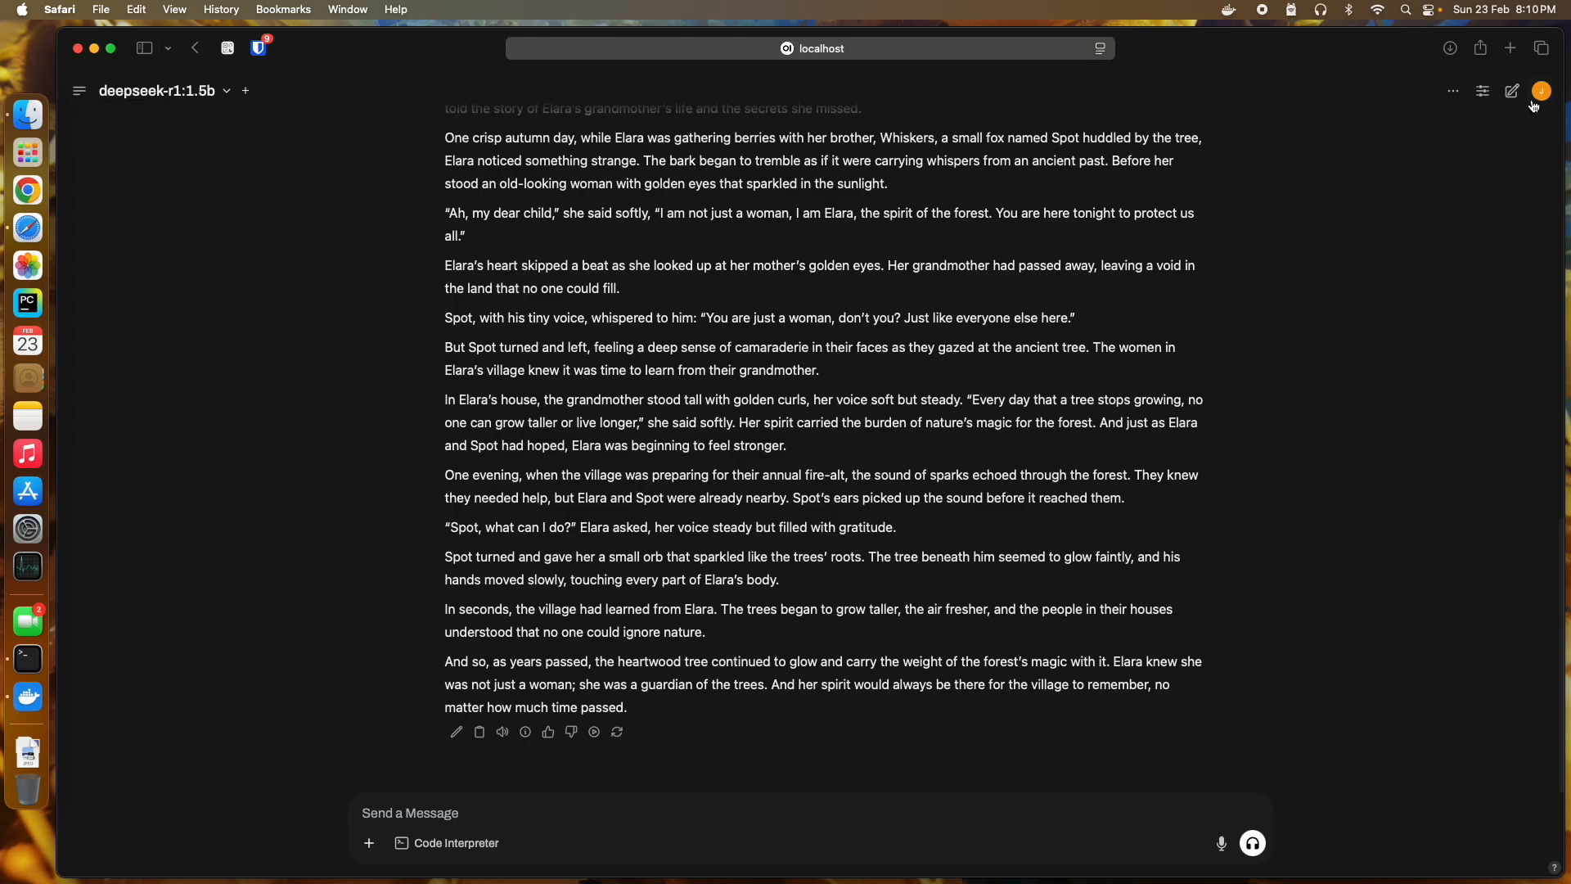
click(1453, 92)
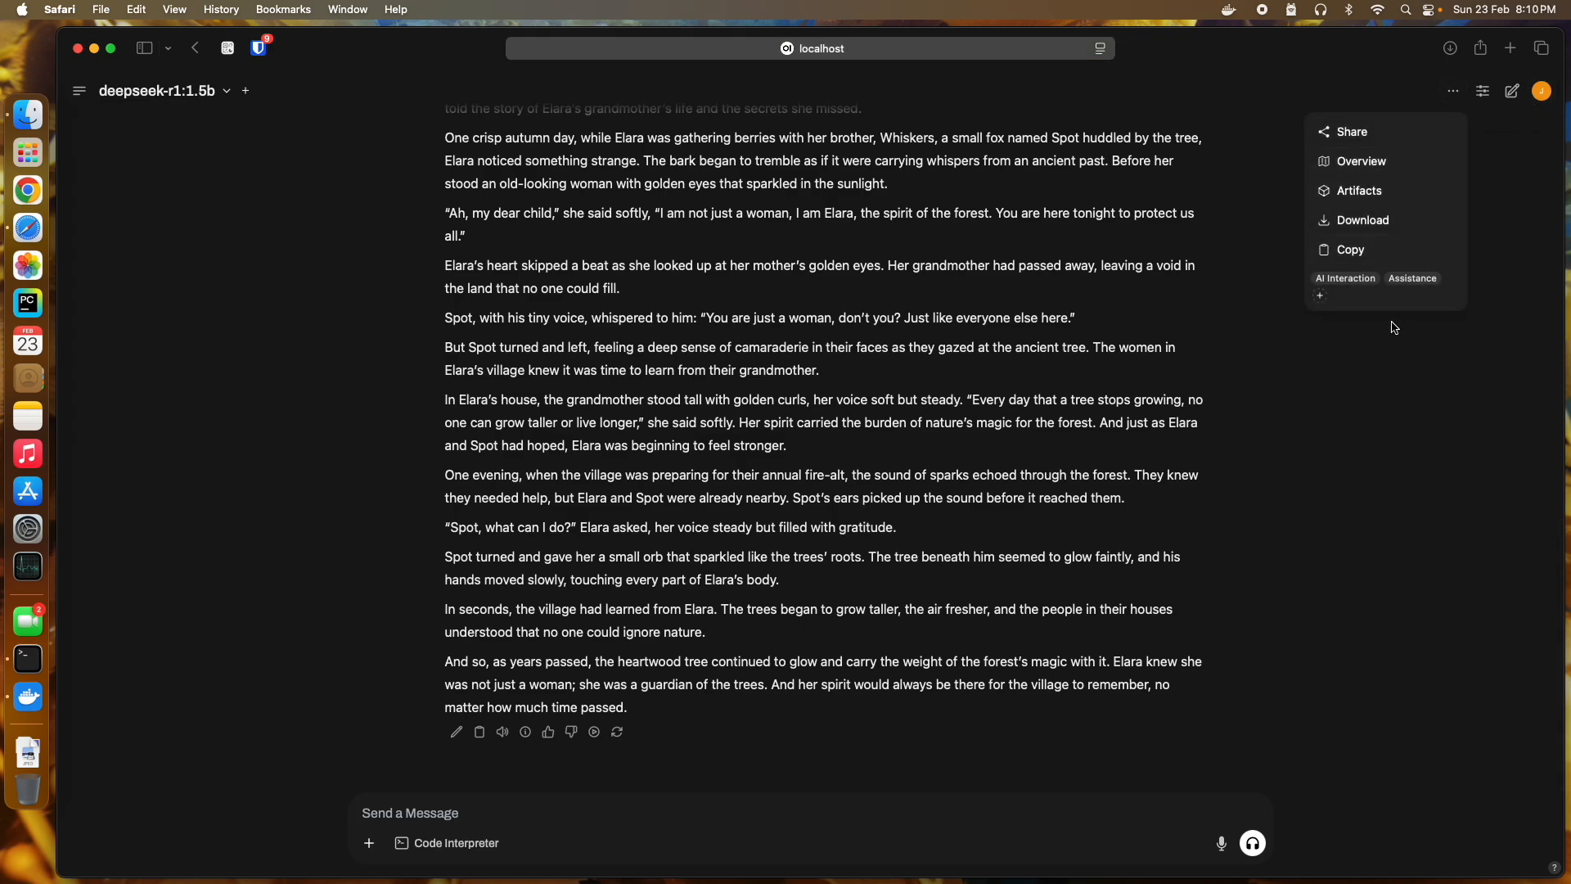
mouse_move(1376, 219)
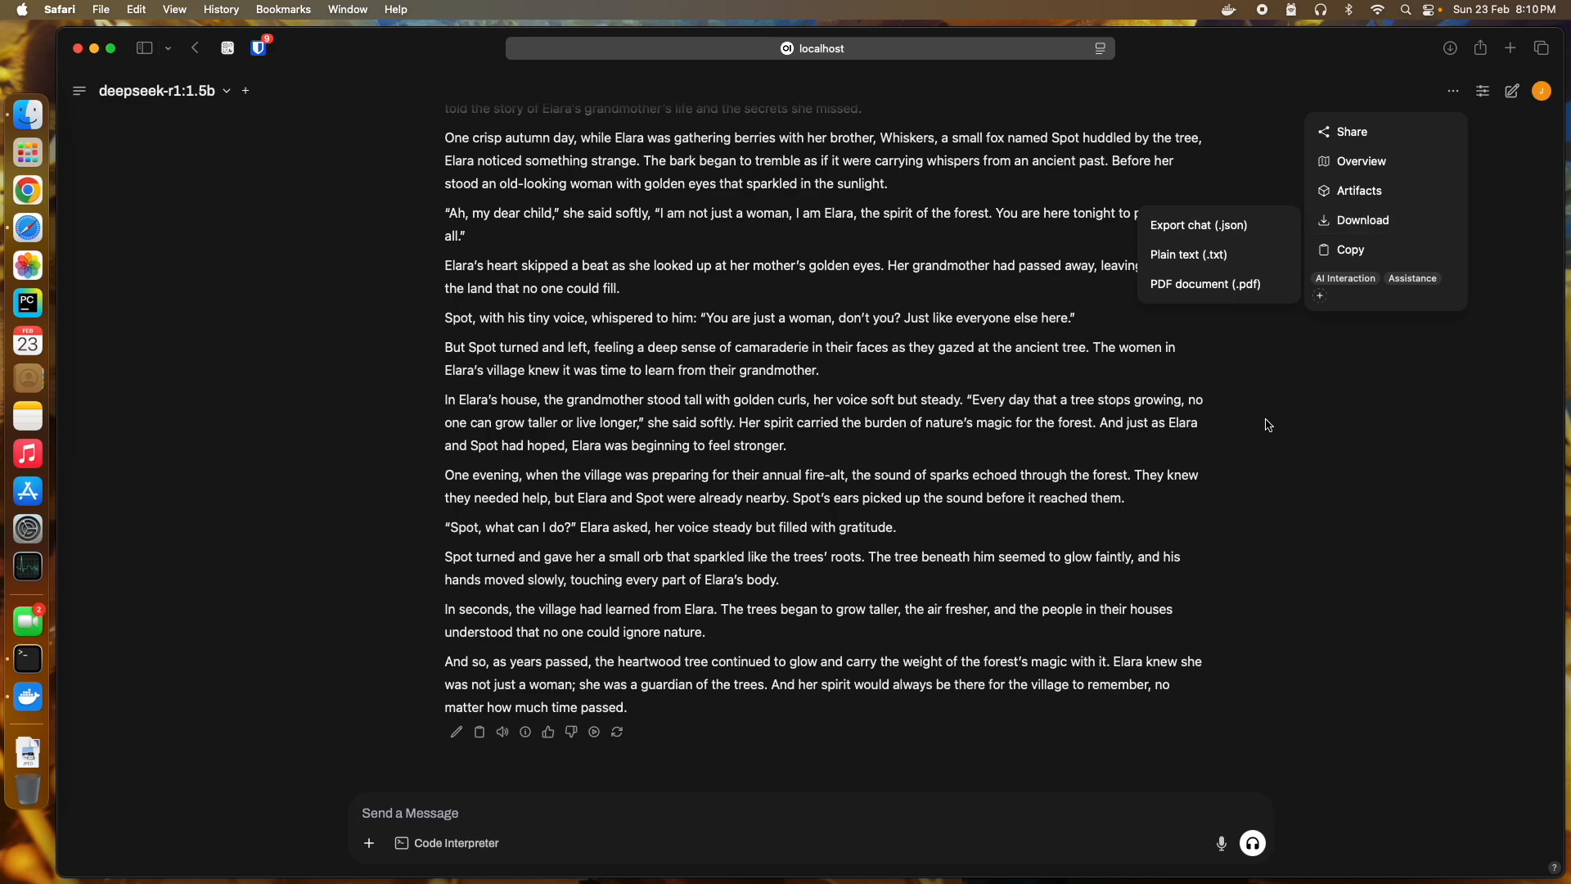
click(1291, 470)
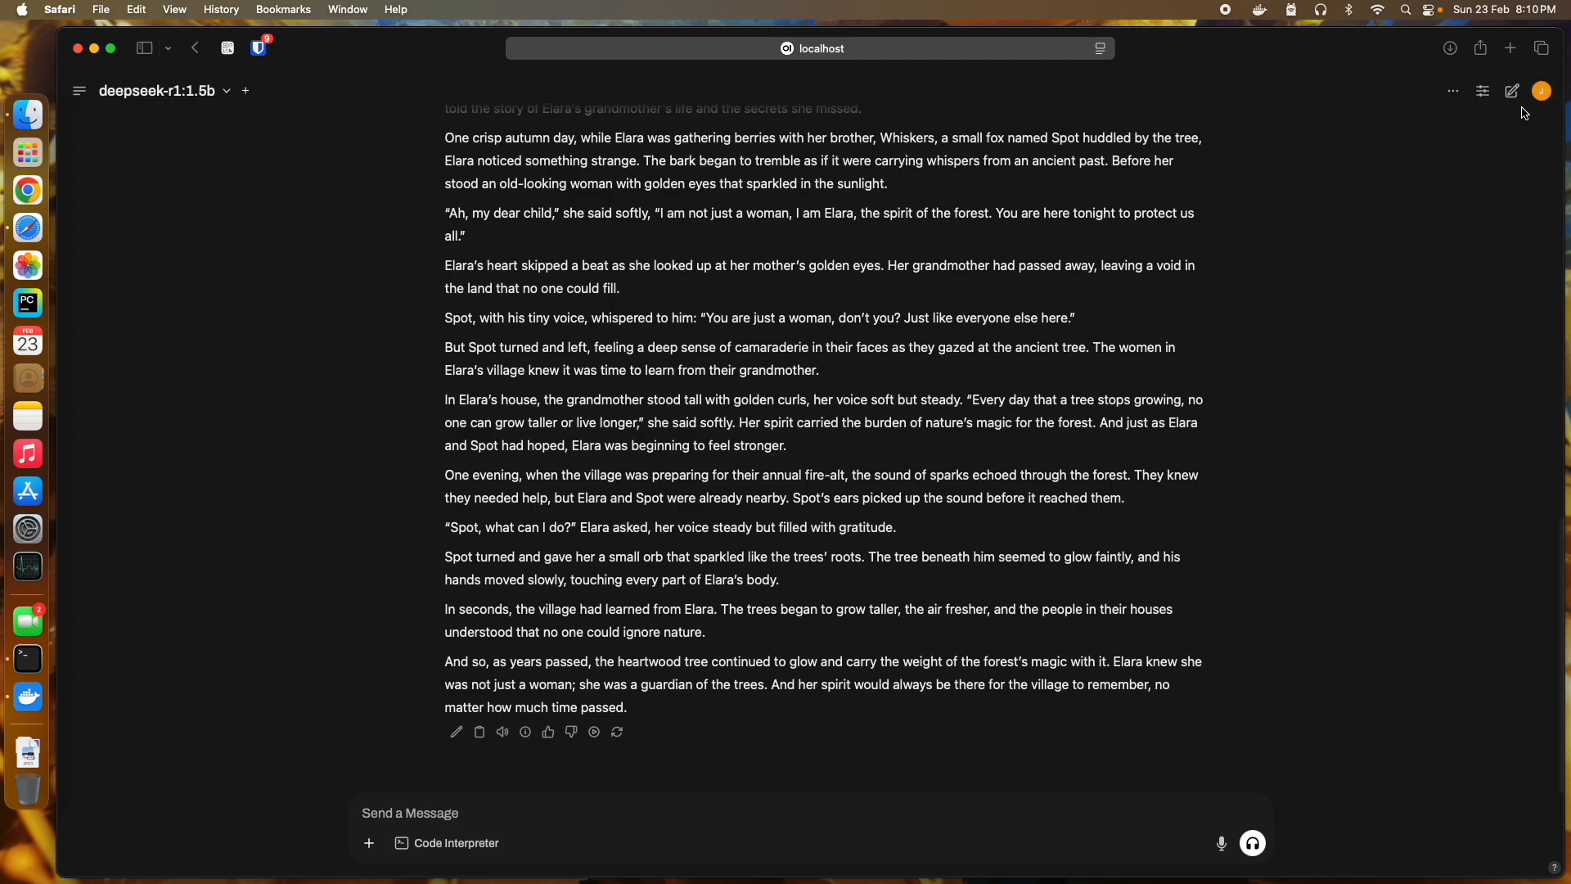
scroll(1072, 339, up, 20)
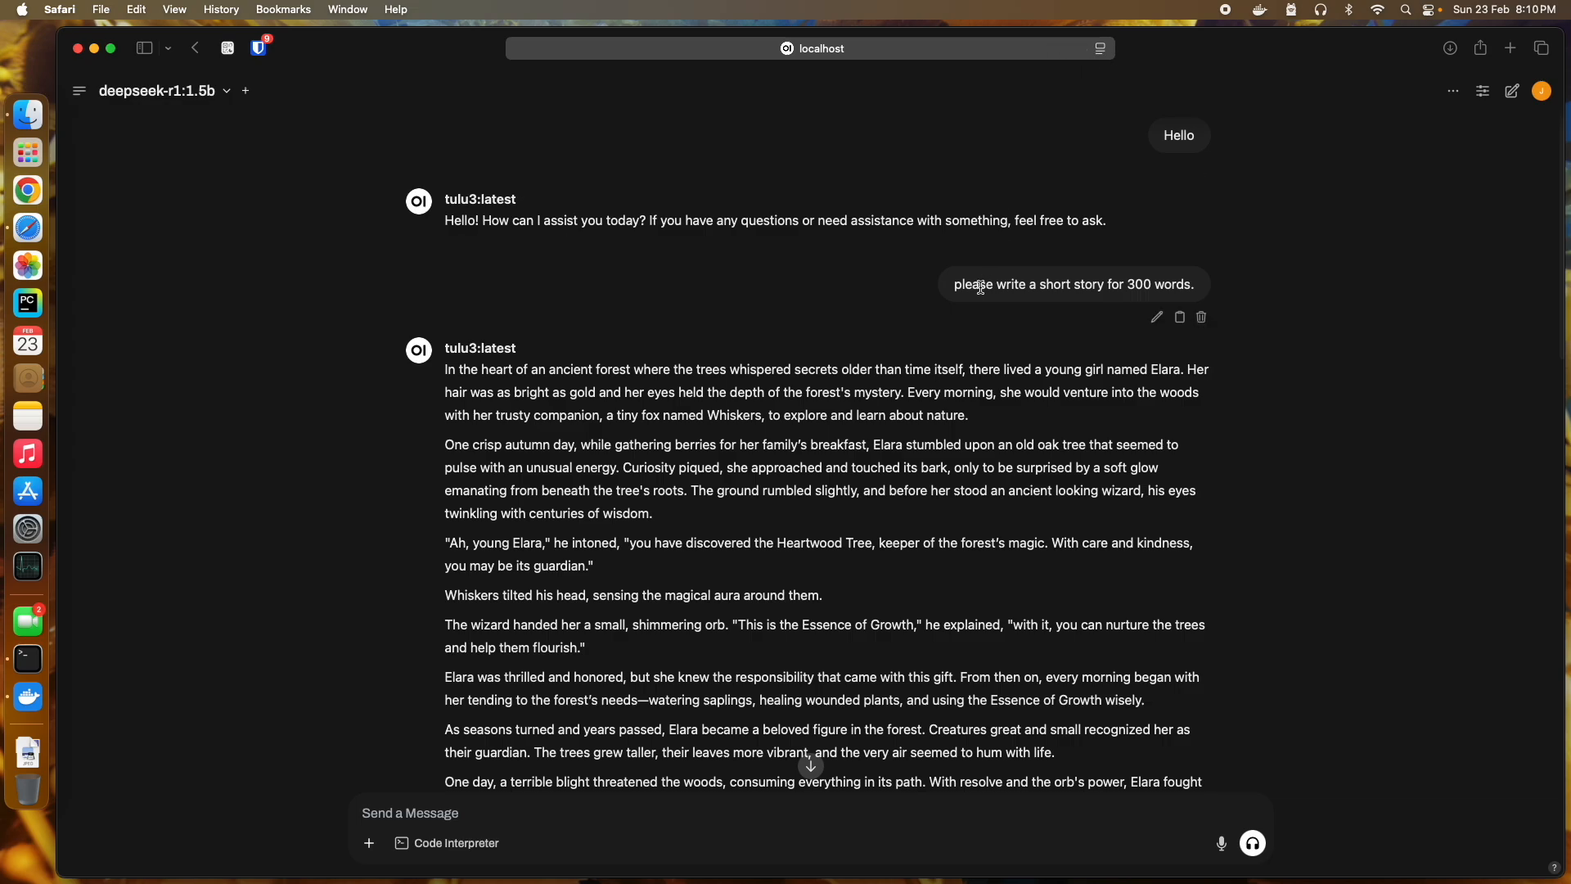
Step: Pick tulu3:latest from the model dropdown in place of deepseek-r1:1.5b
click(217, 93)
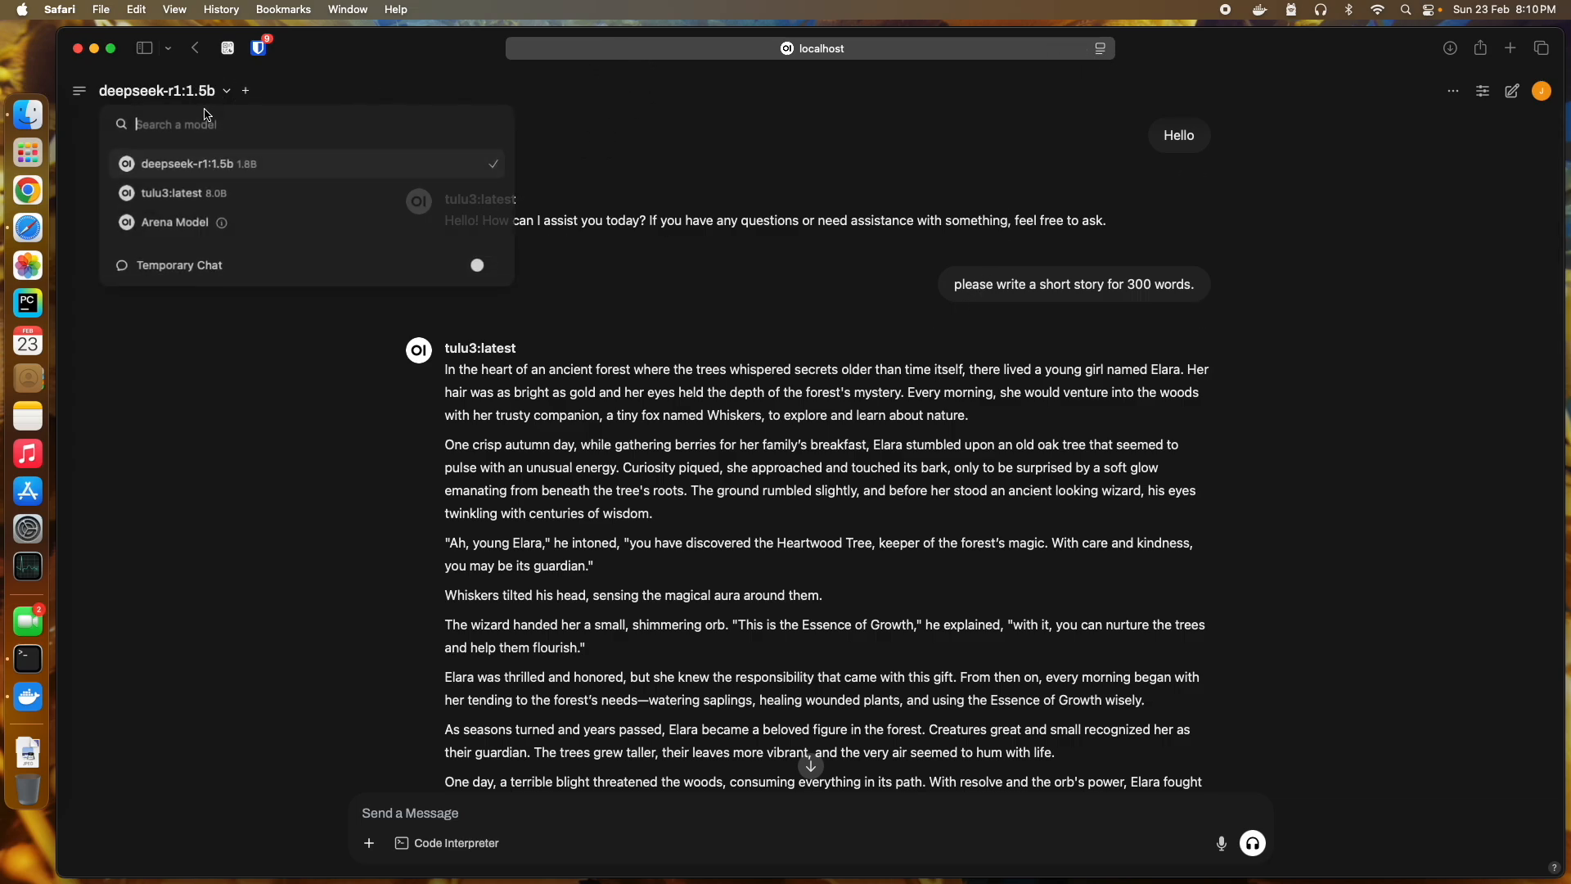
click(167, 194)
scroll(571, 522, down, 15)
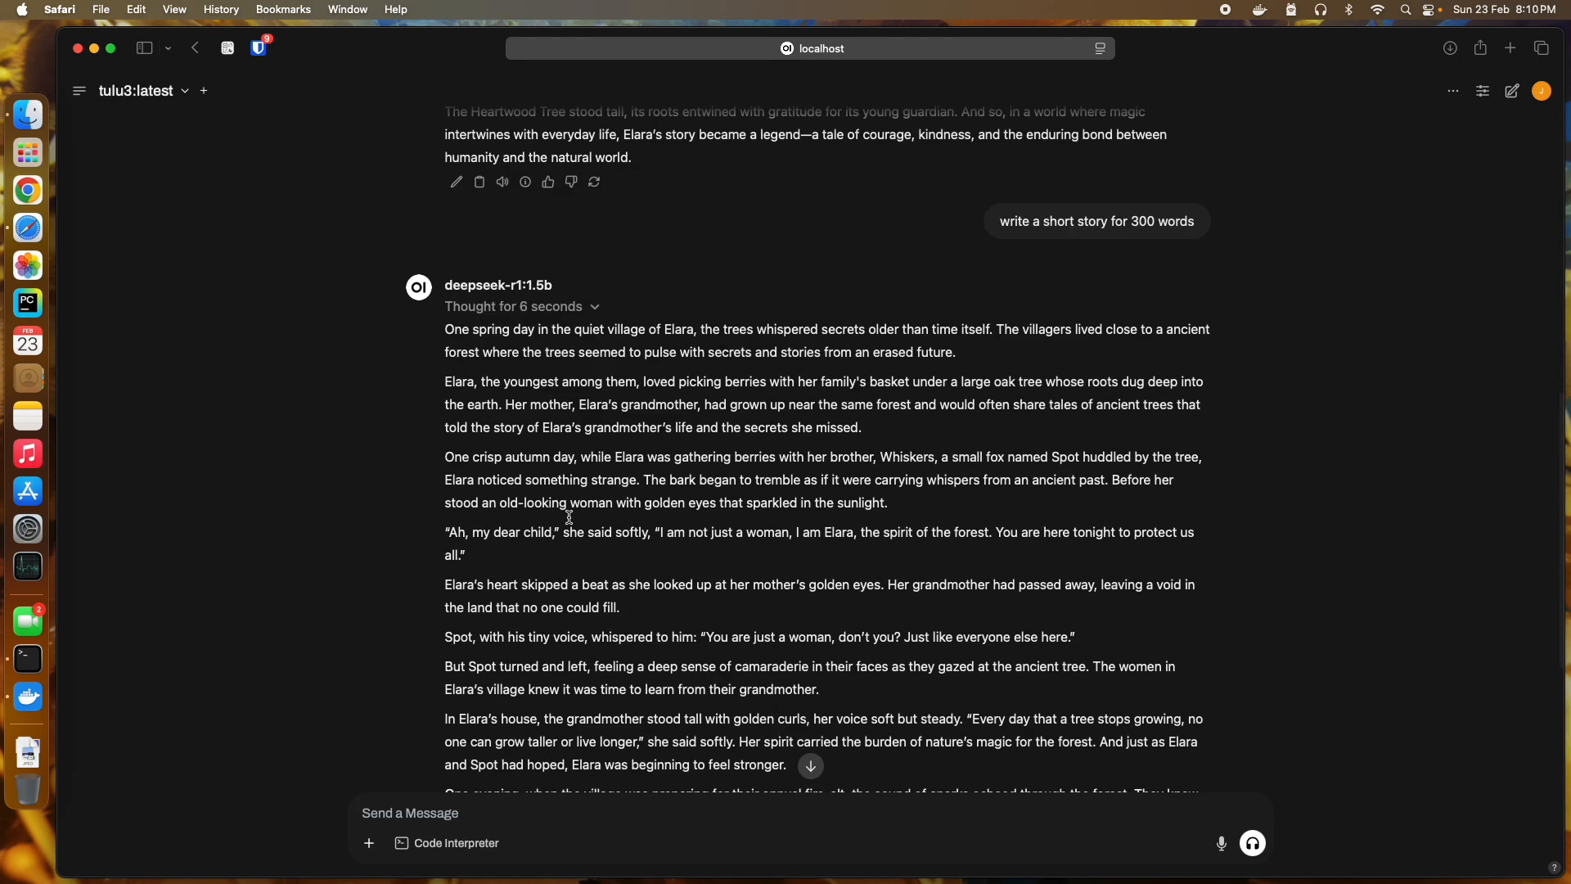
scroll(570, 522, up, 6)
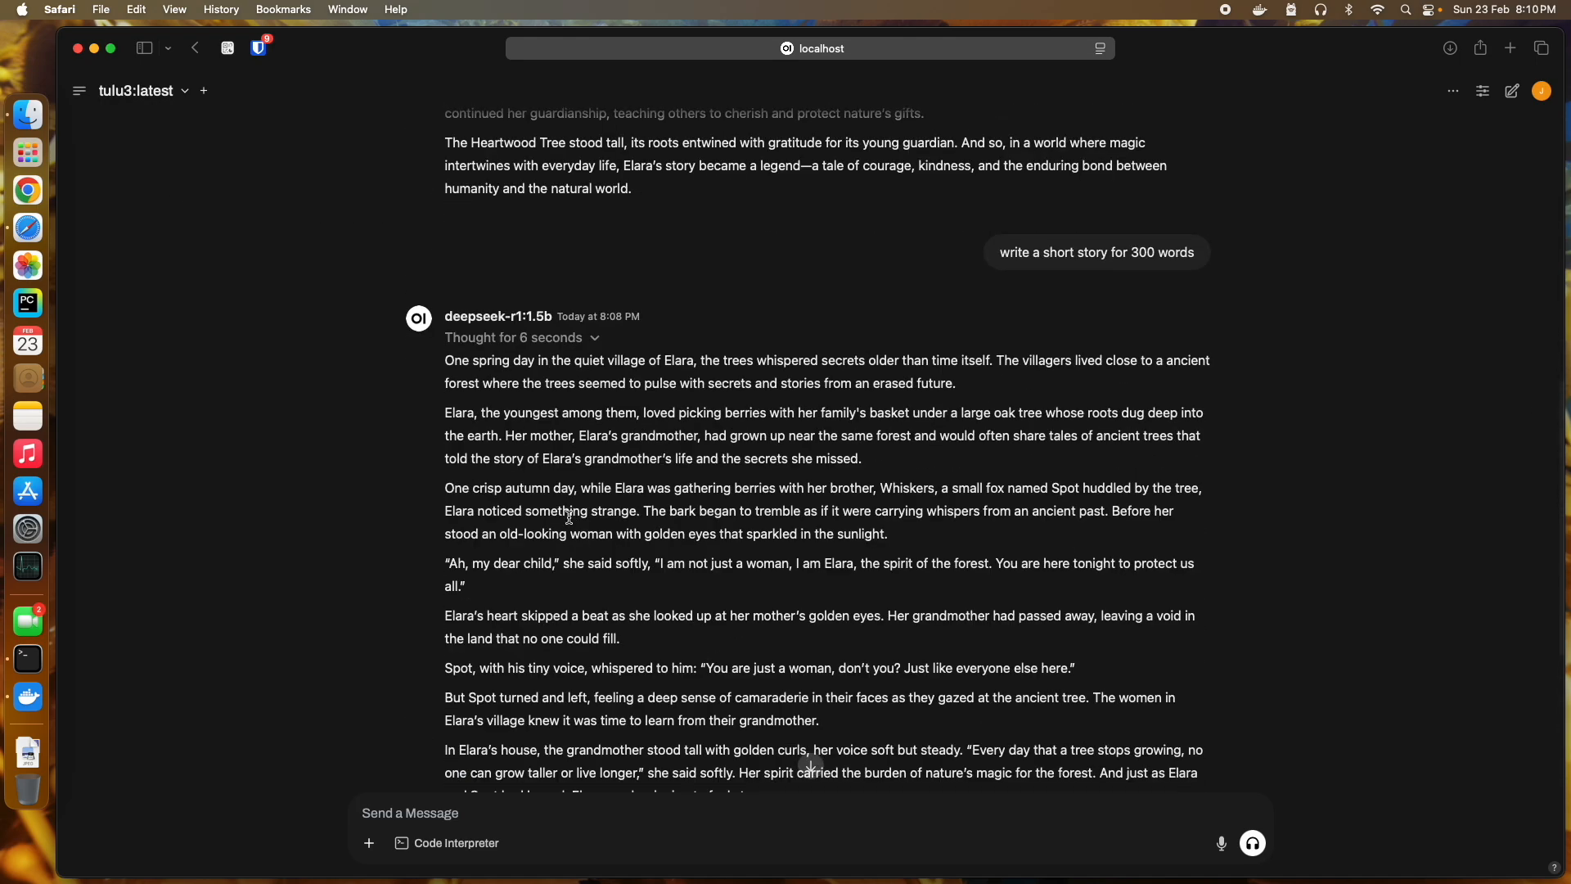
scroll(570, 522, down, 6)
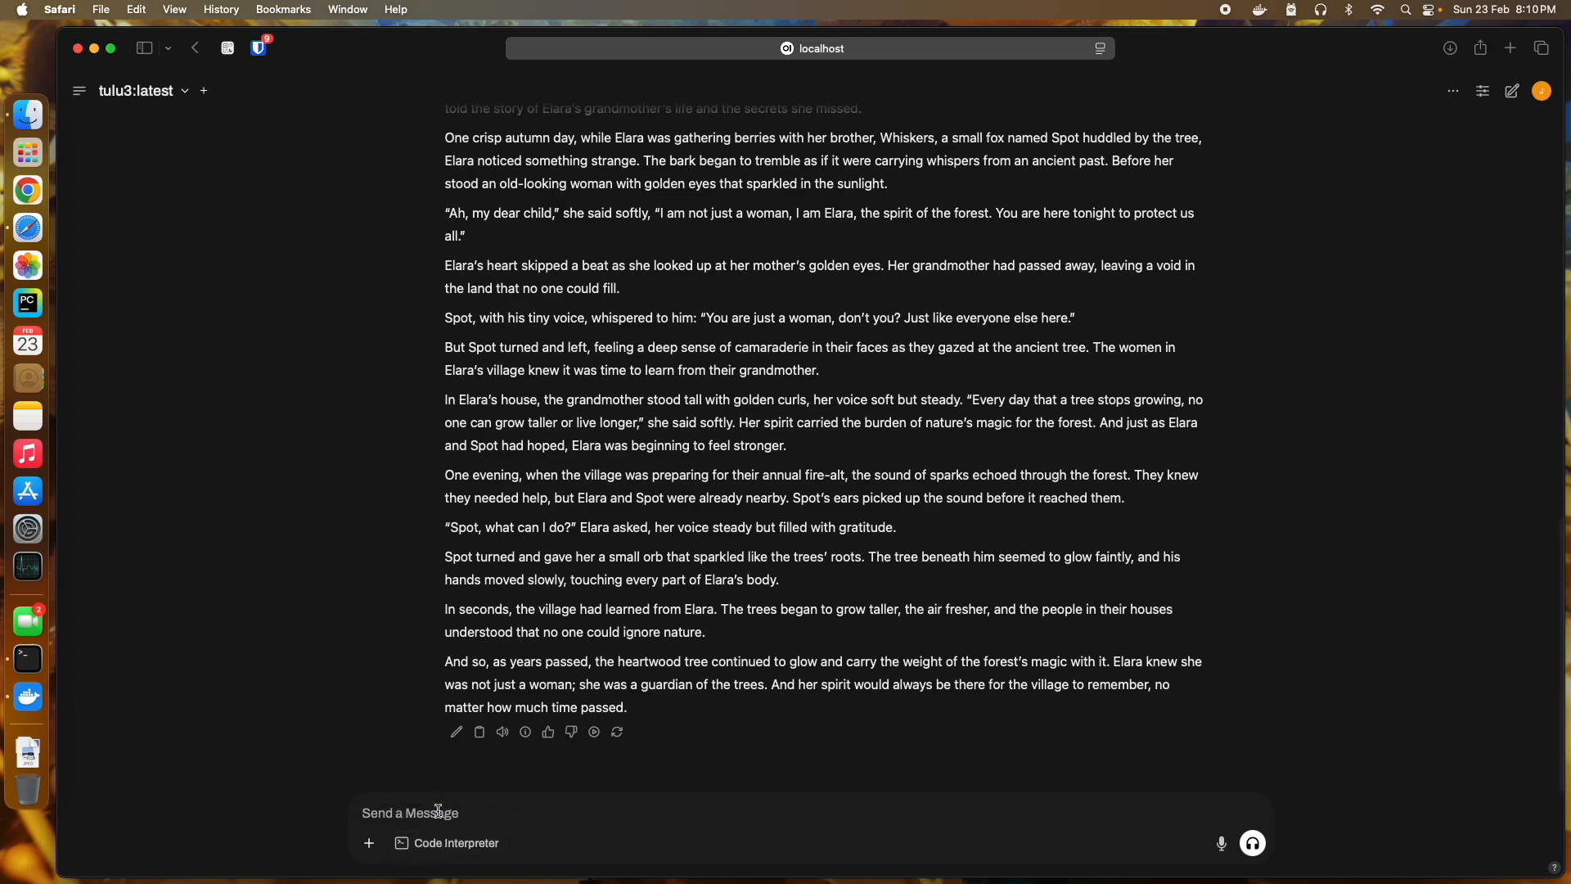
Step: Ask tulu3 for Python code to read a CSV file locally and scroll through its csv.DictReader reply
scroll(438, 810, up, 1)
text(please write a)
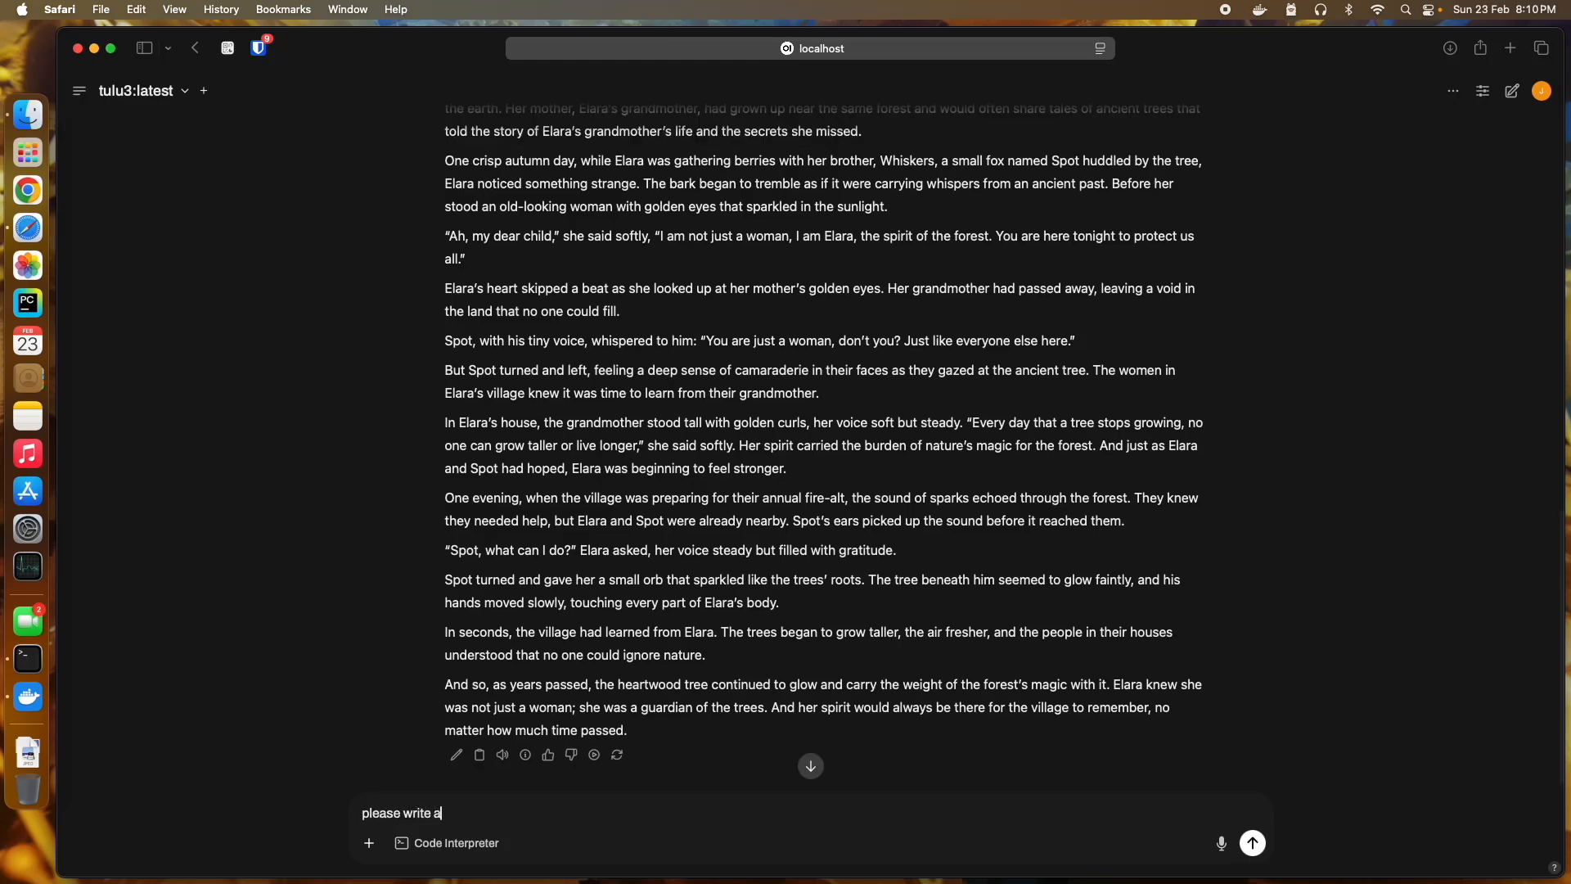
text( python code to read a csv f)
text(call)
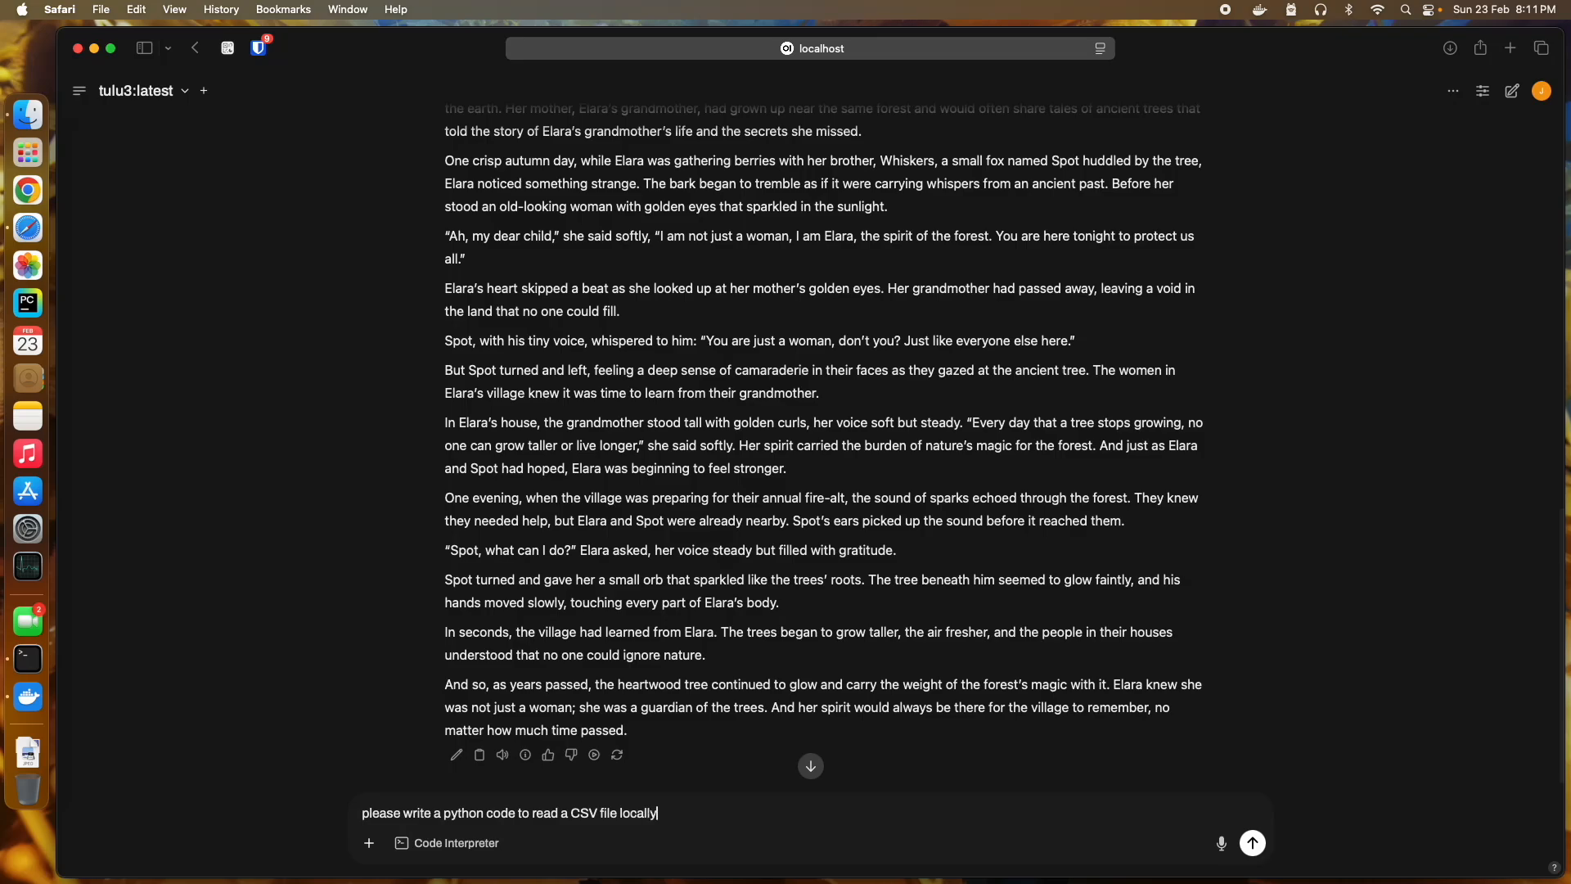
text(y)
key(Return)
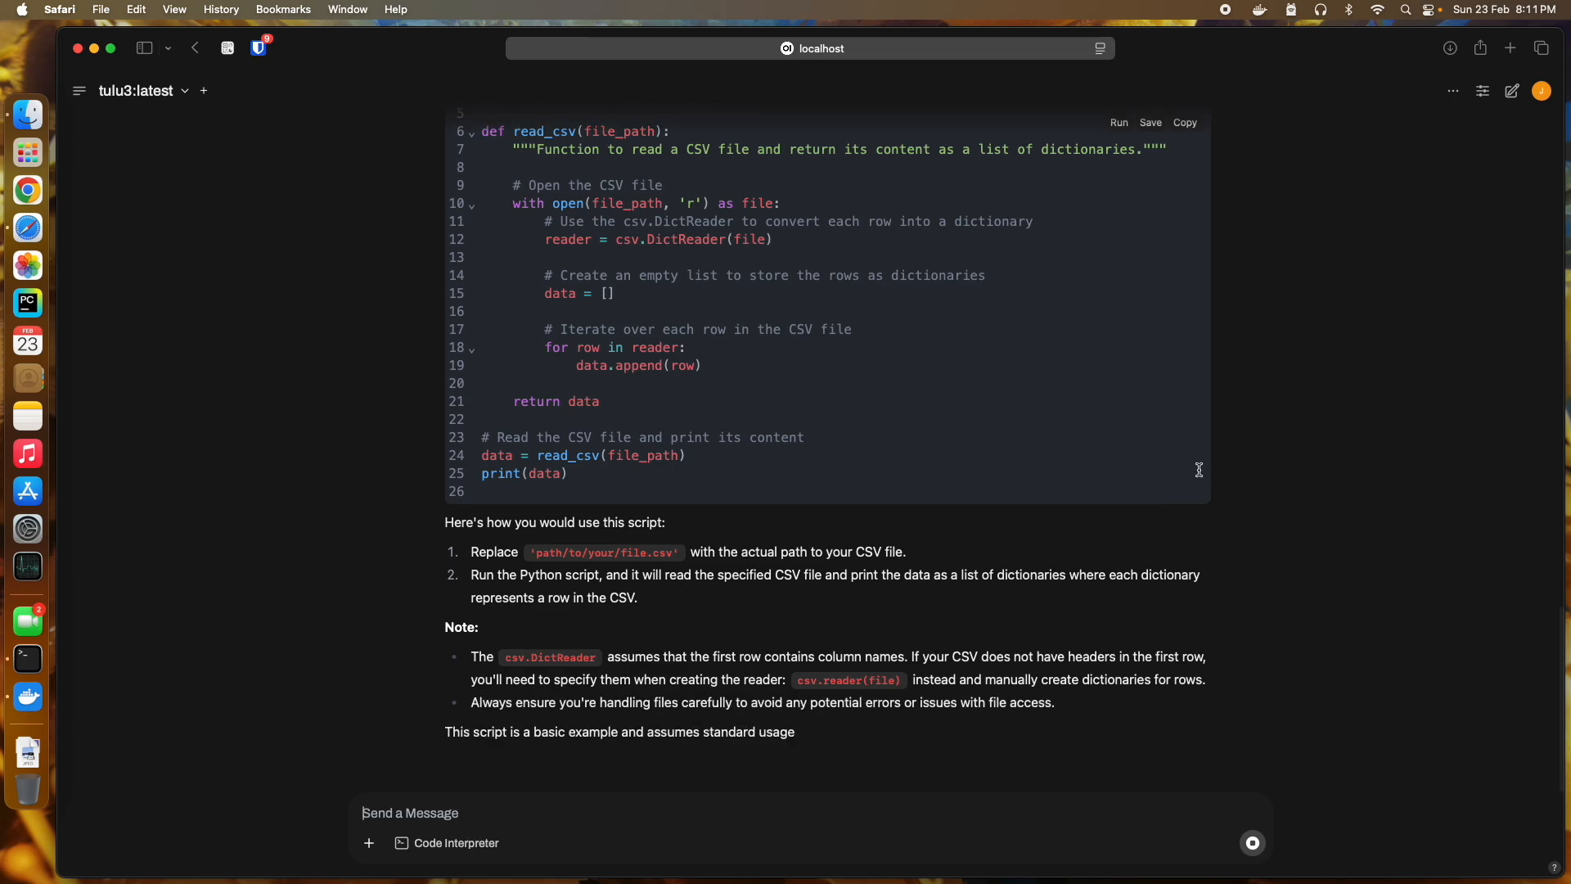
scroll(1203, 164, up, 5)
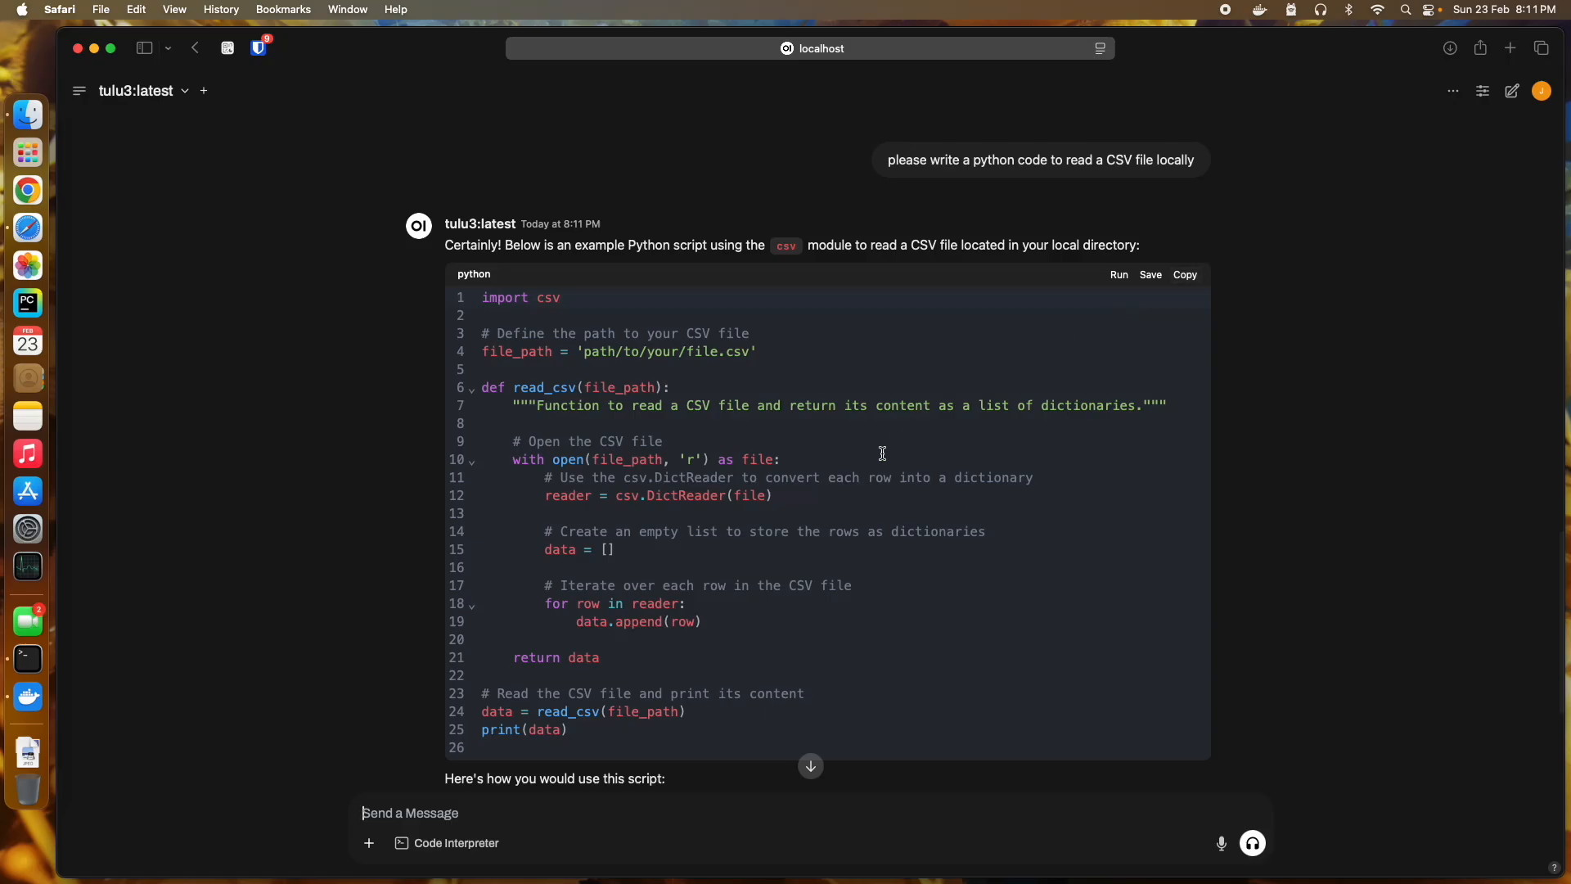
scroll(882, 453, down, 5)
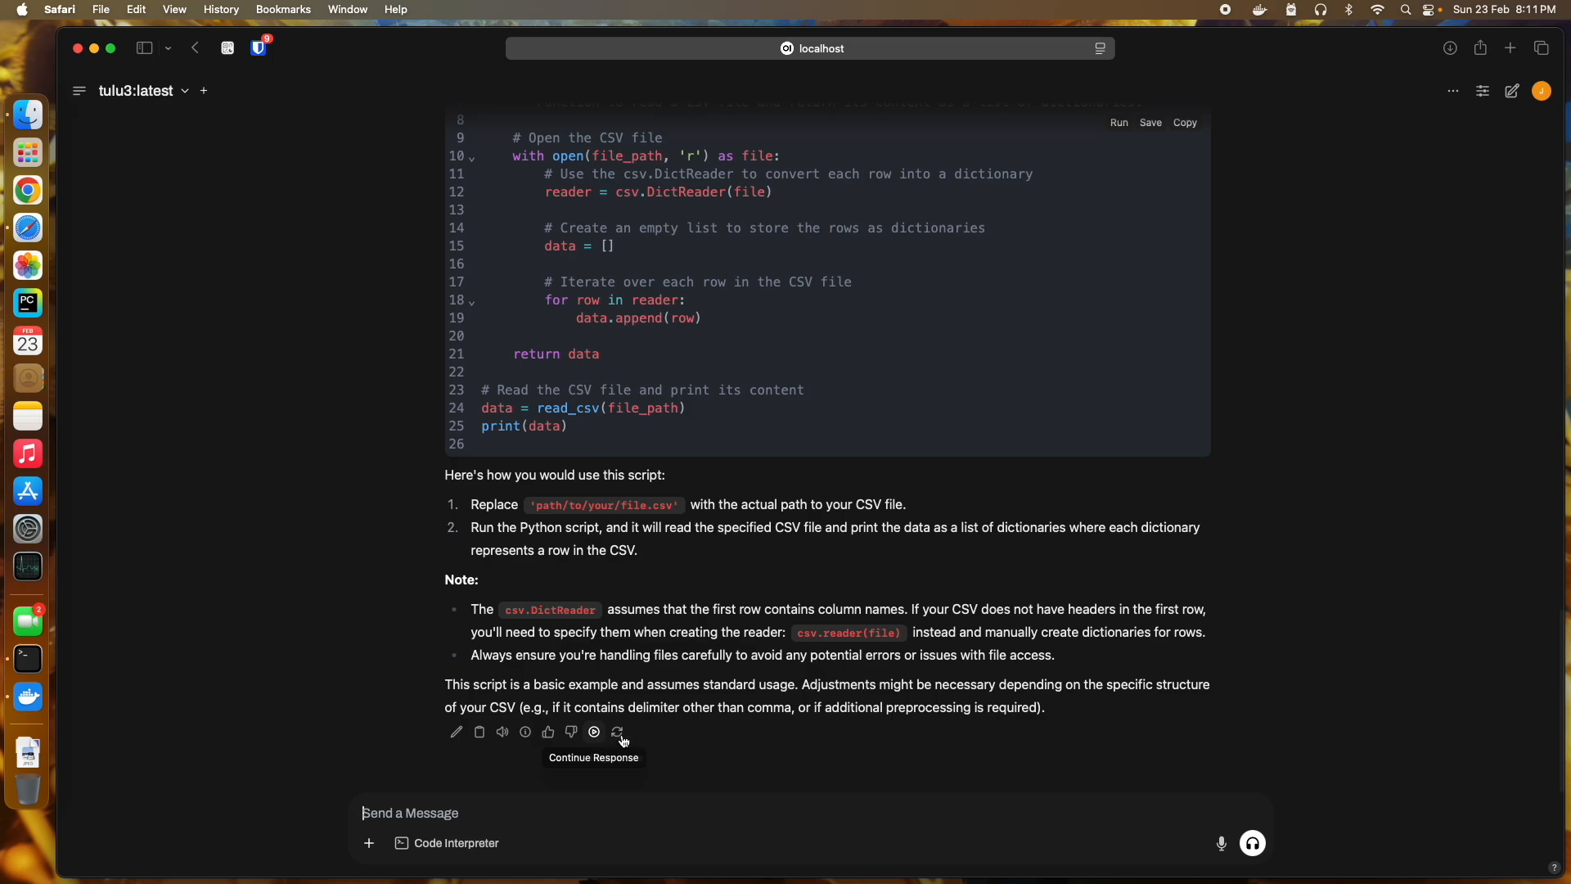
Step: Inspect the Valves tool list and Advanced Params in the Chat Controls panel, then close it
click(1483, 91)
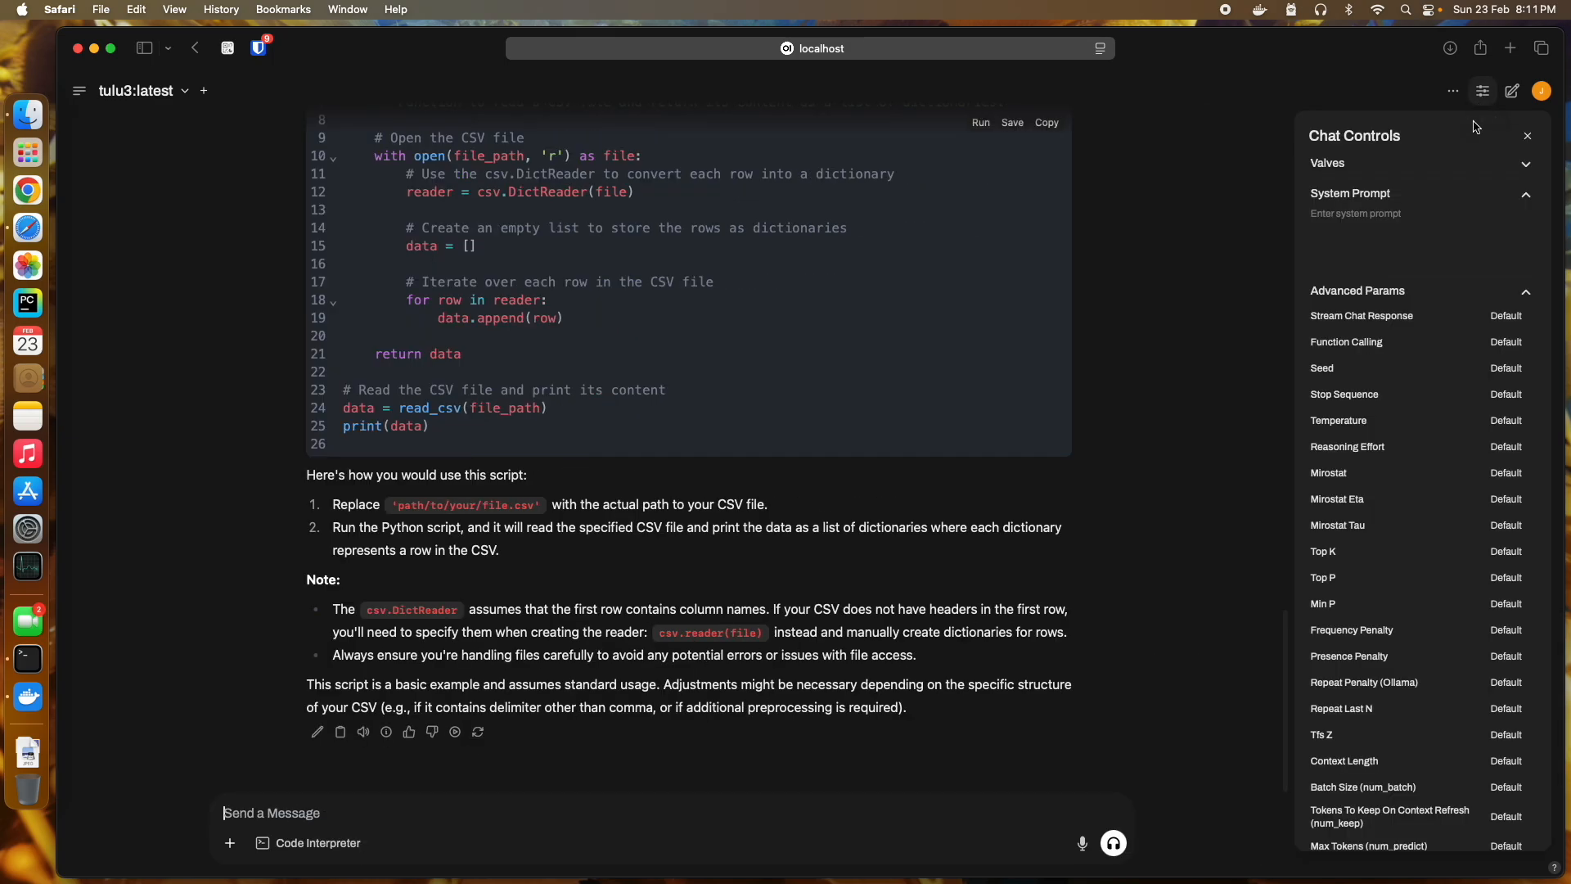
click(1362, 169)
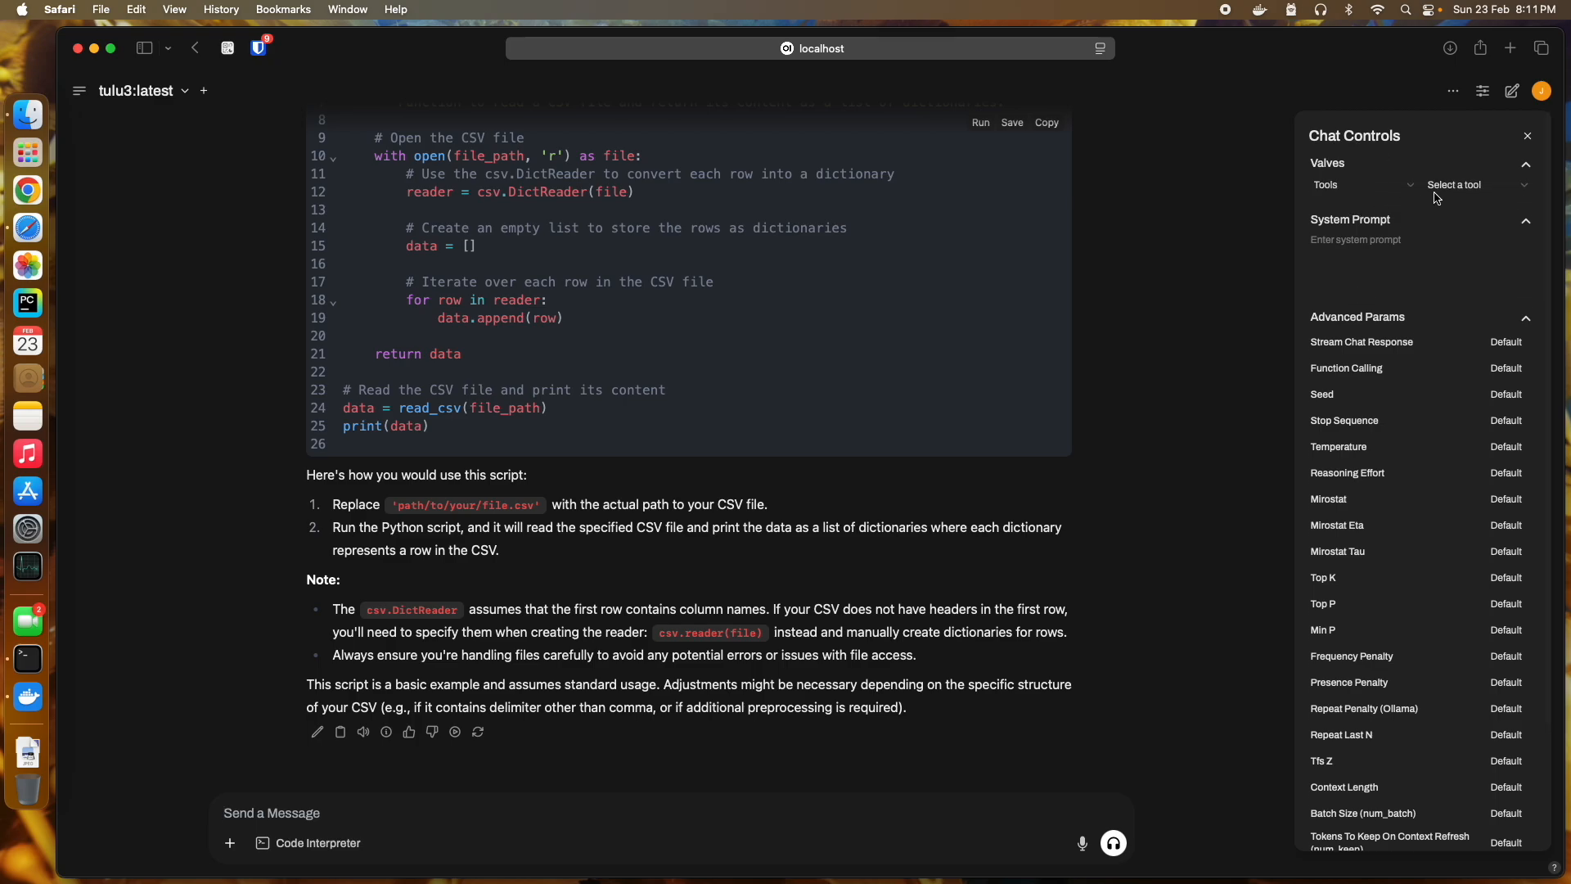
click(1416, 191)
click(1471, 188)
scroll(1362, 360, down, 4)
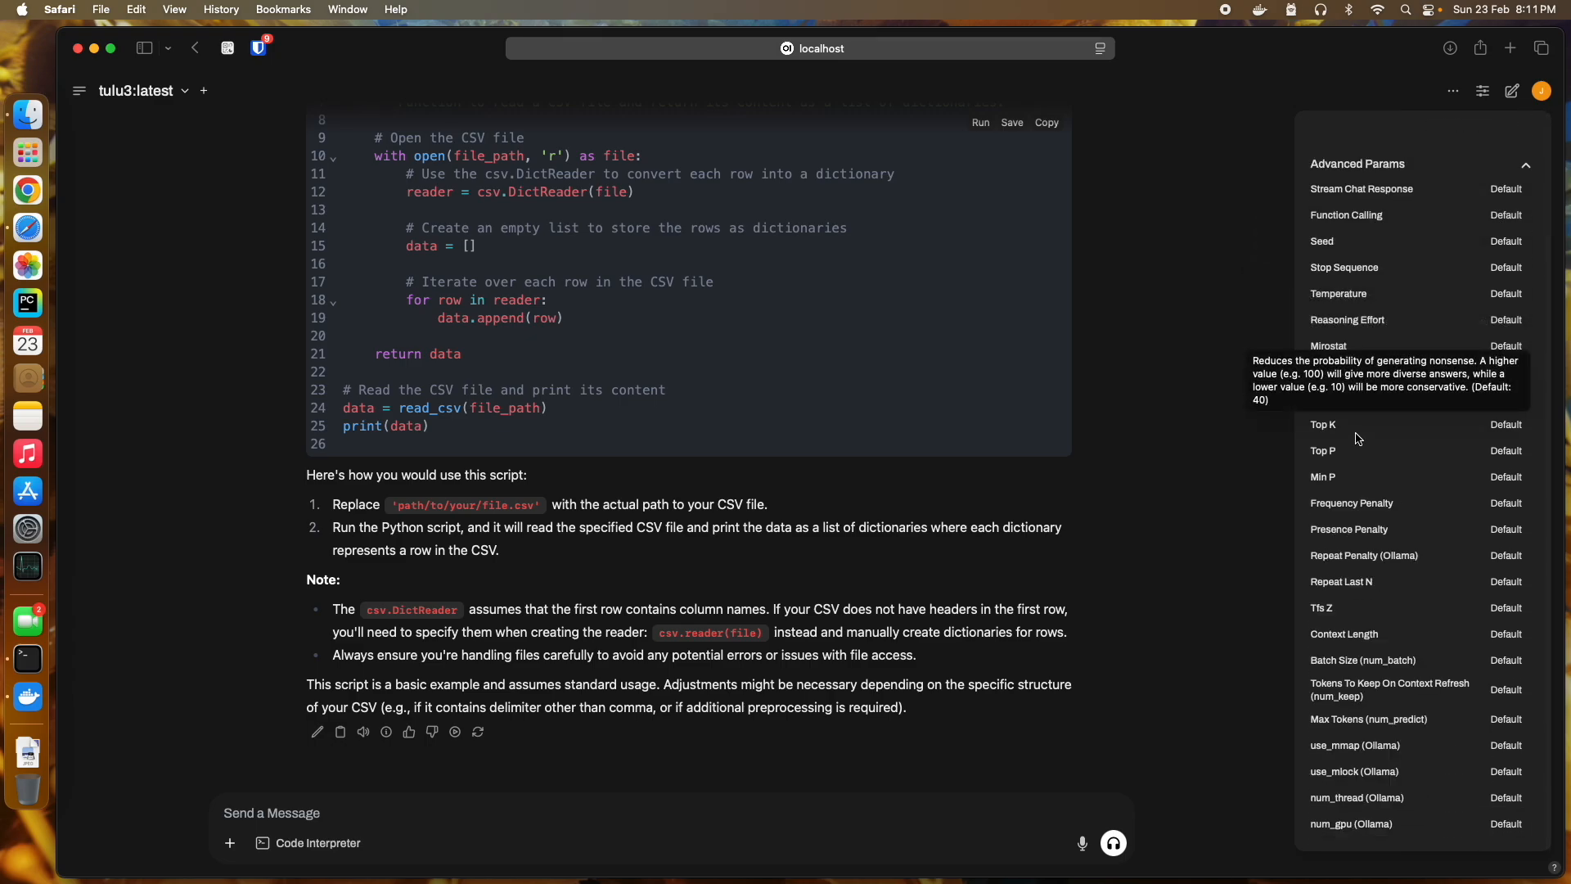
mouse_move(1351, 532)
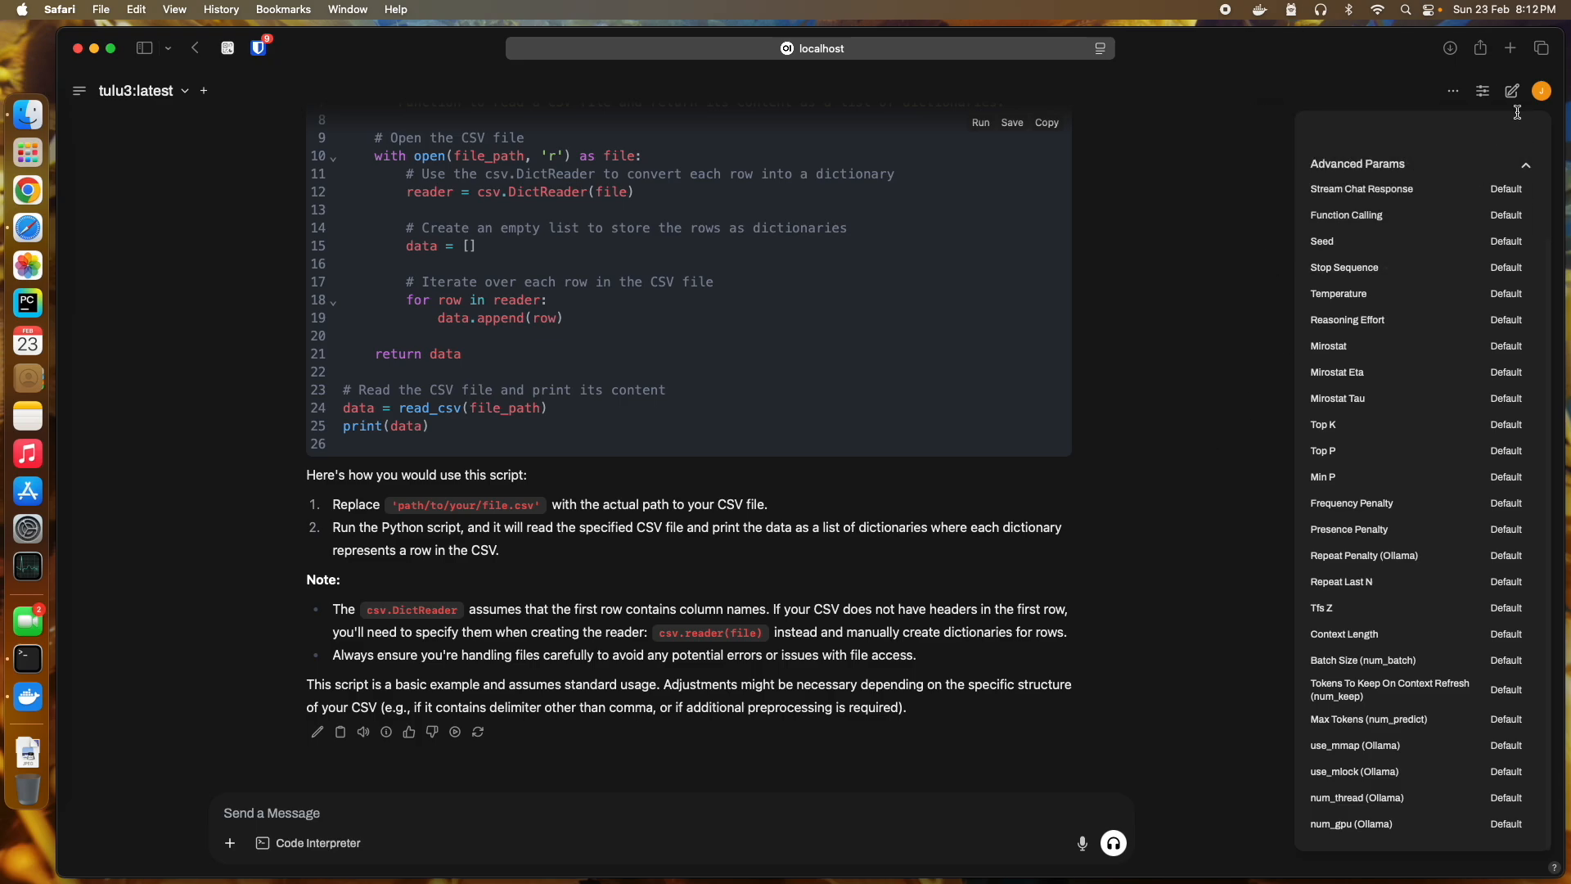
click(1482, 104)
Step: Check the chat's options menu, then show the sidebar listing past chats
click(1453, 91)
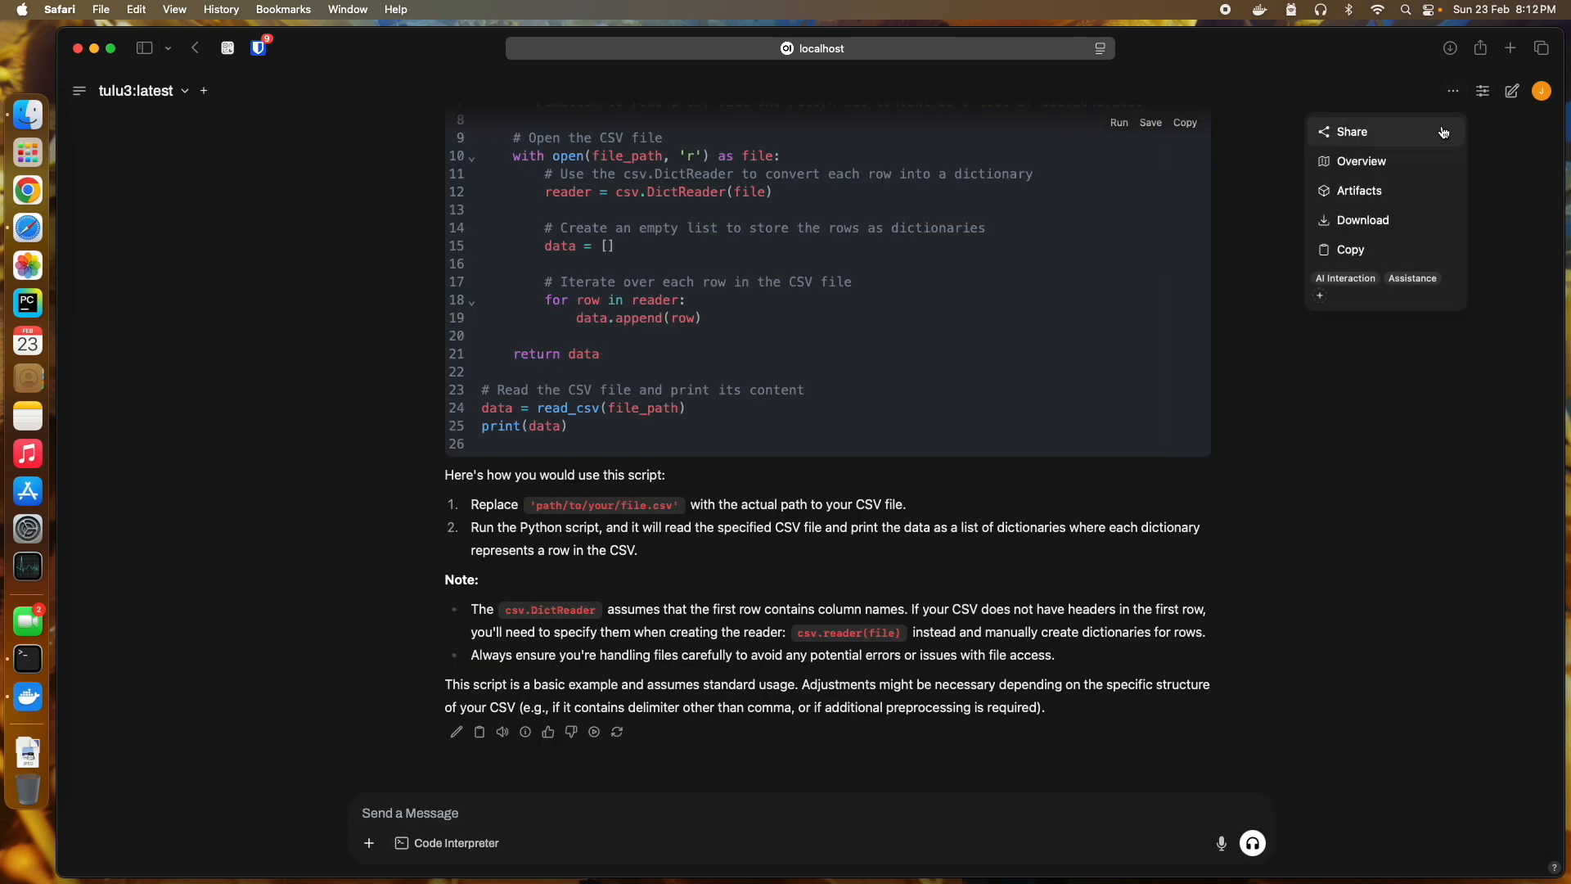
click(1370, 442)
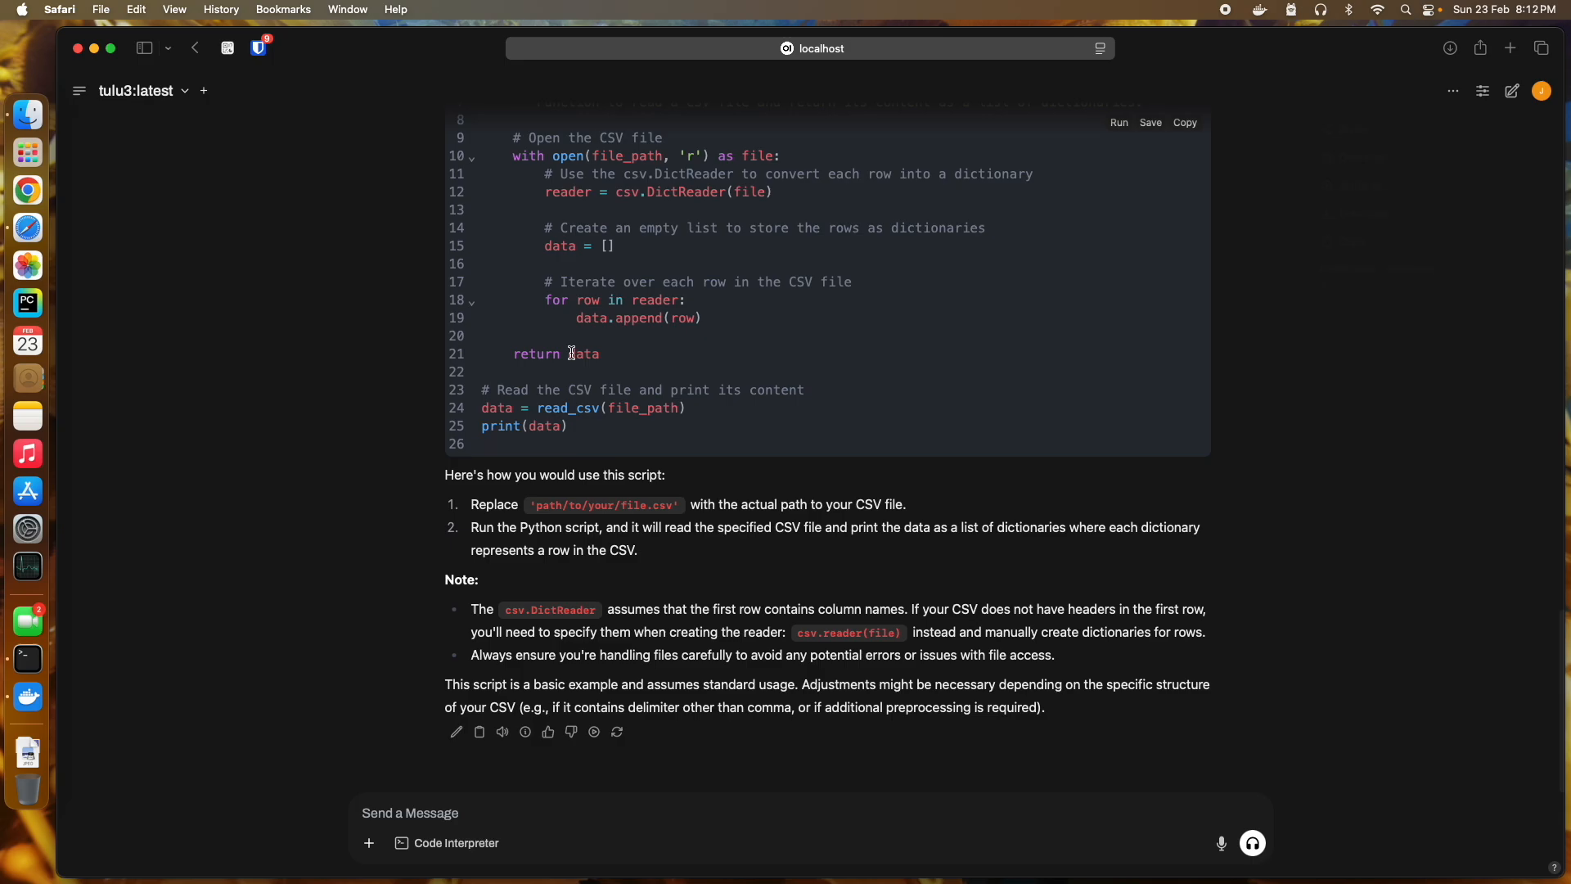
click(80, 91)
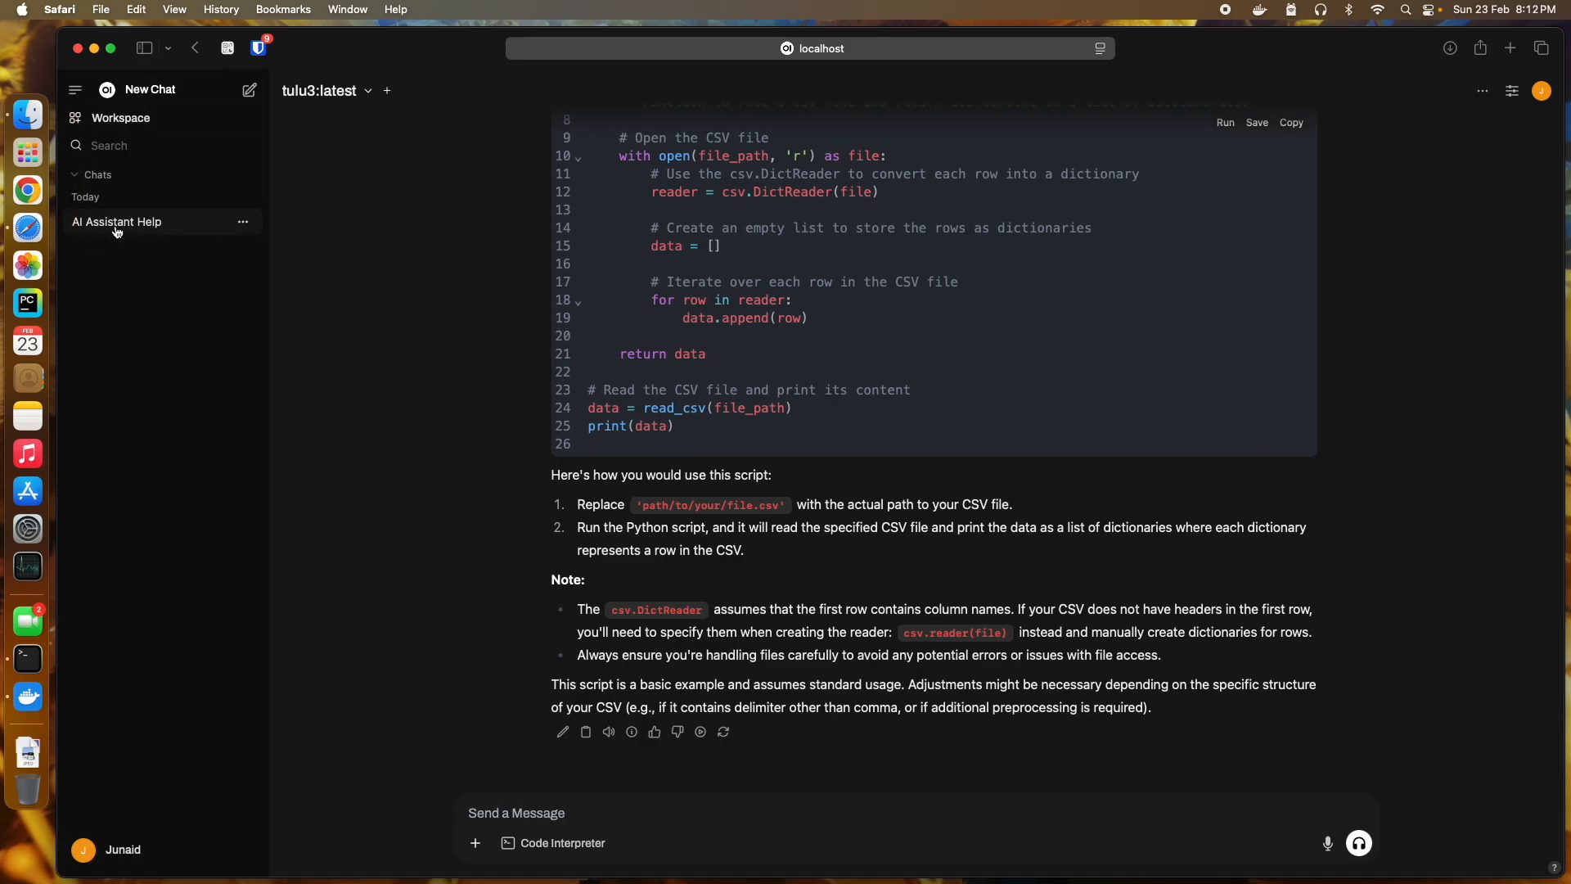
Step: Start a new chat and ask tulu3 for video ideas on AI usage running on local machines
click(249, 94)
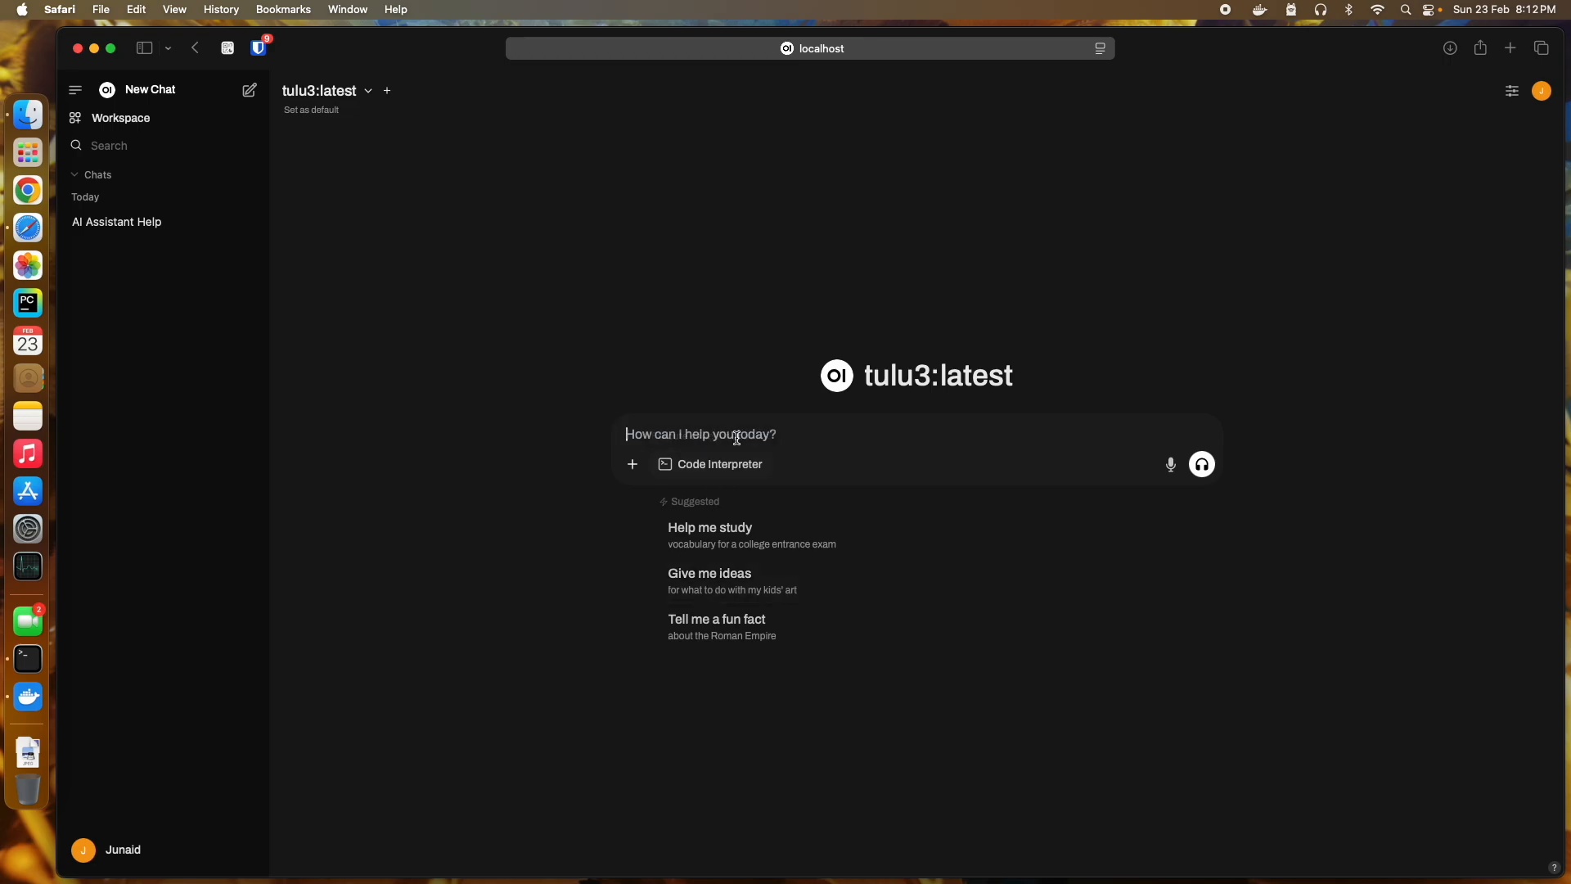
text(Give m)
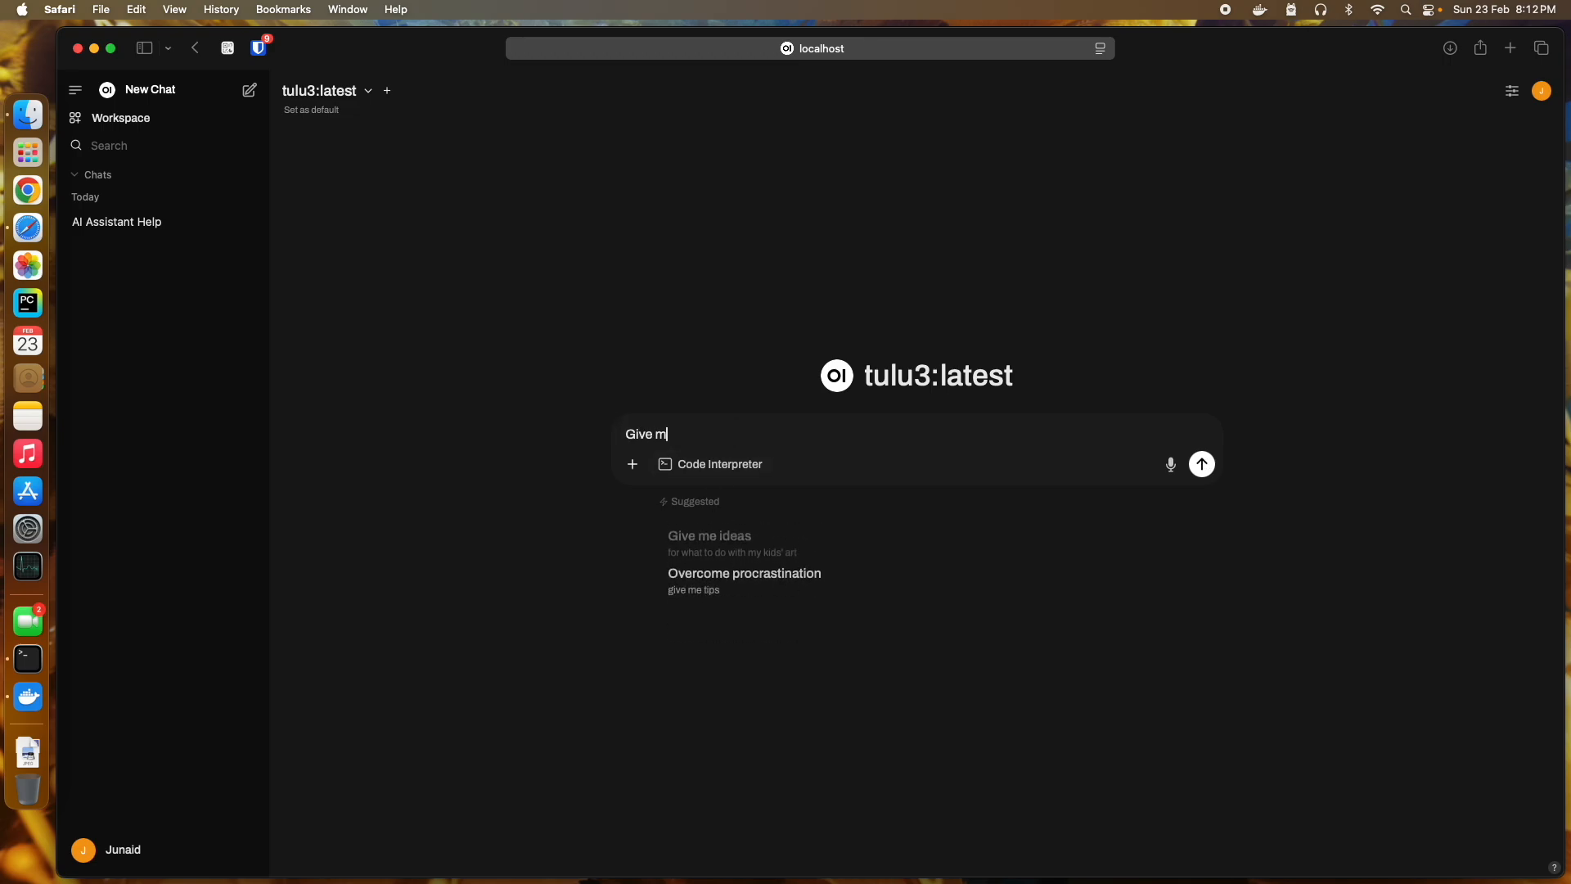
text(e ideas)
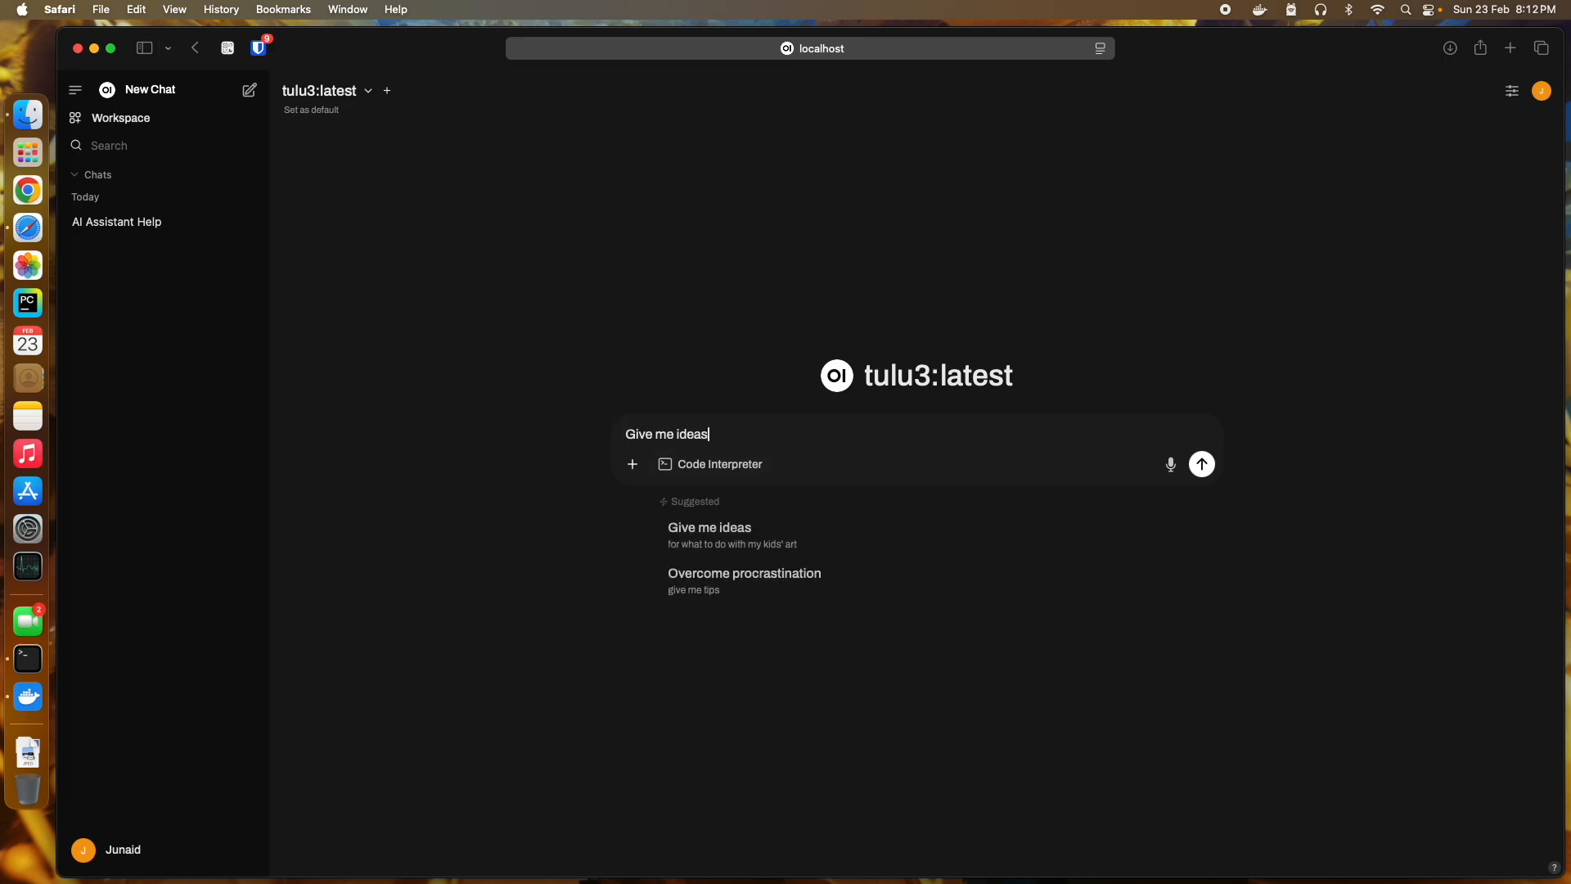
text( to create )
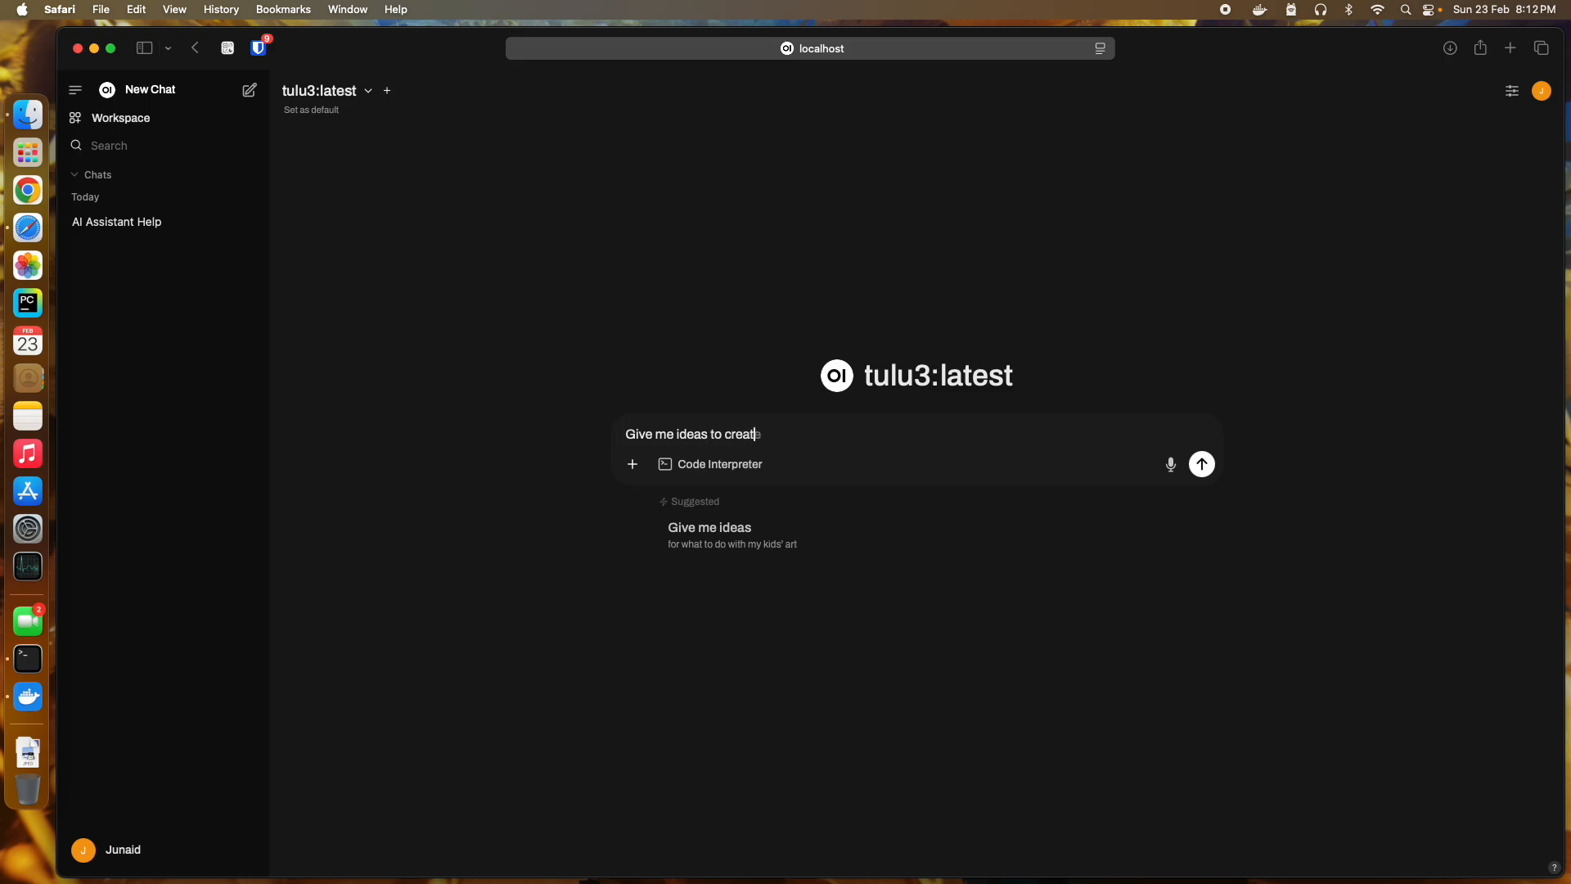
text(vid)
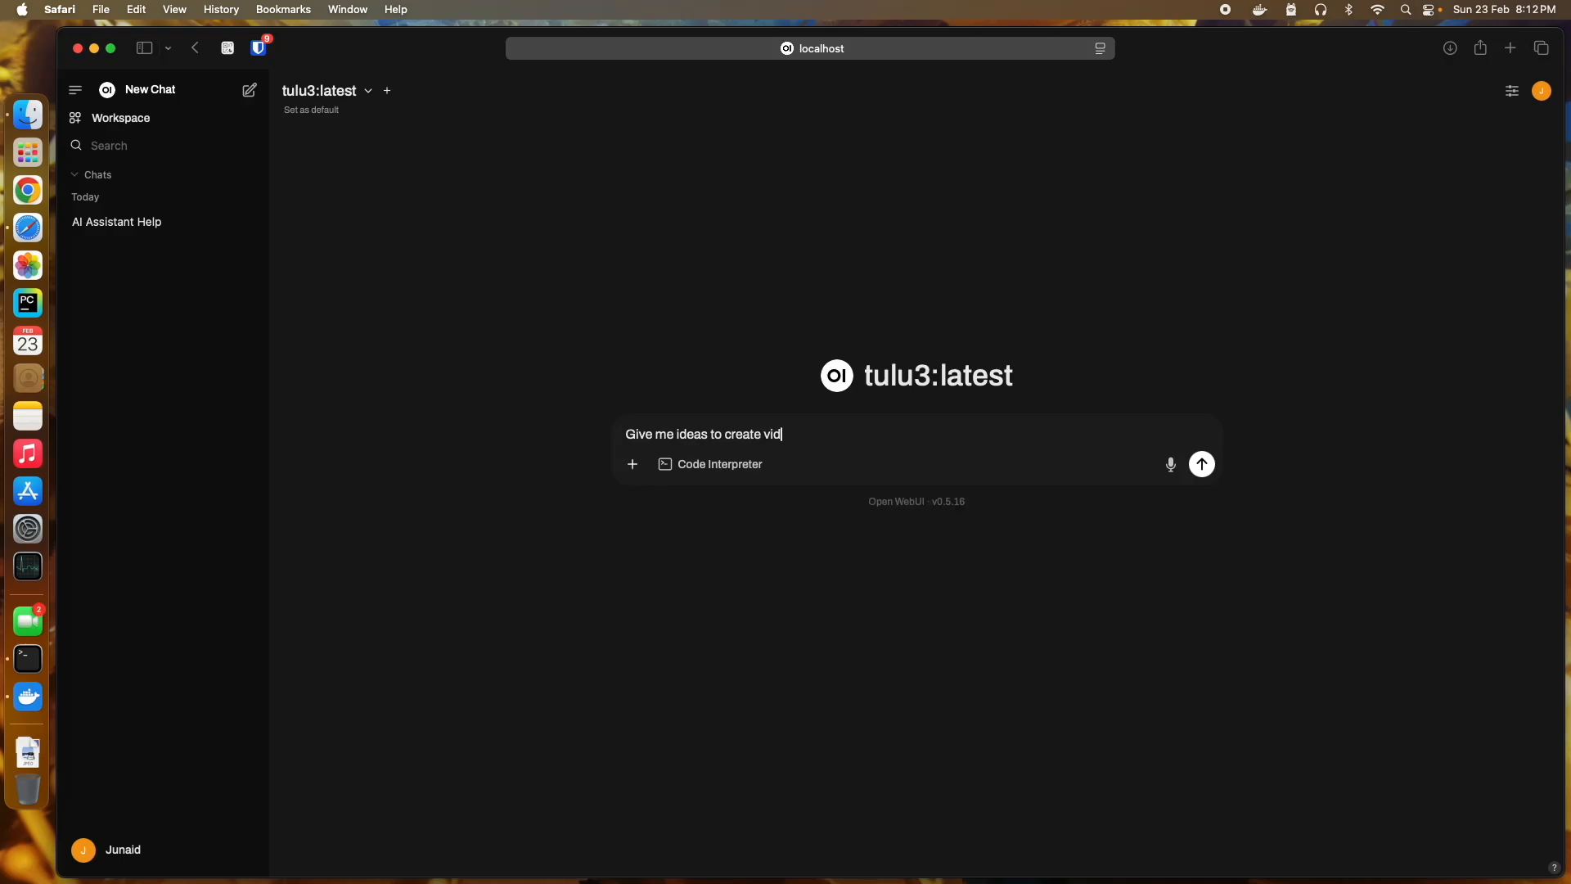
text(eos on)
text( AI usag)
text(e for game)
key(BackSpace)
key(BackSpace)
key(BackSpace)
key(BackSpace)
text(runn)
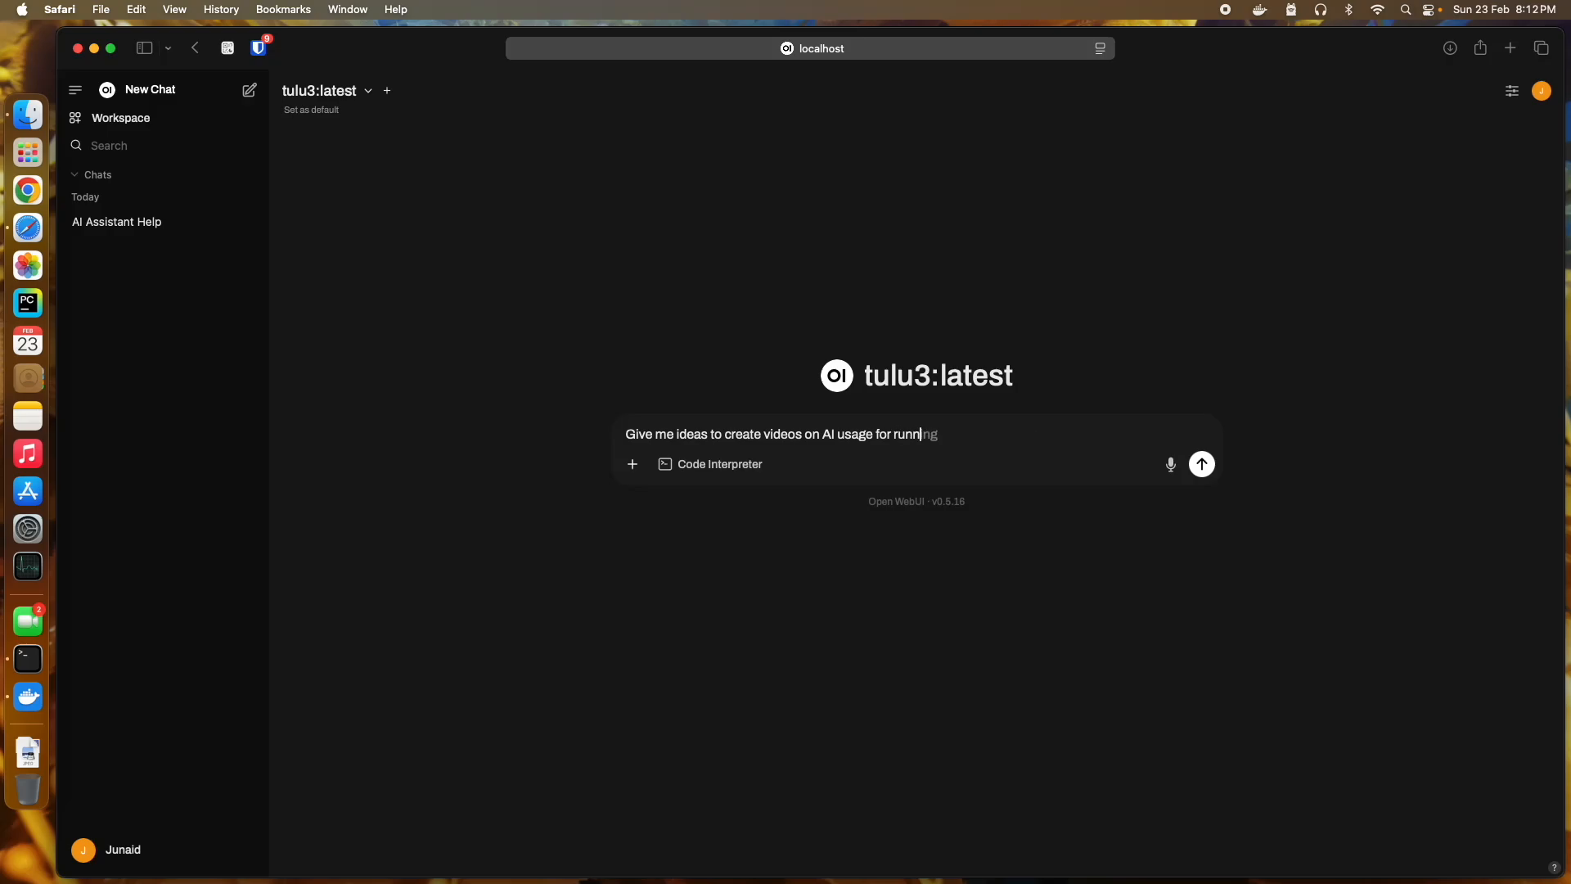
text(ing on local machines)
key(Return)
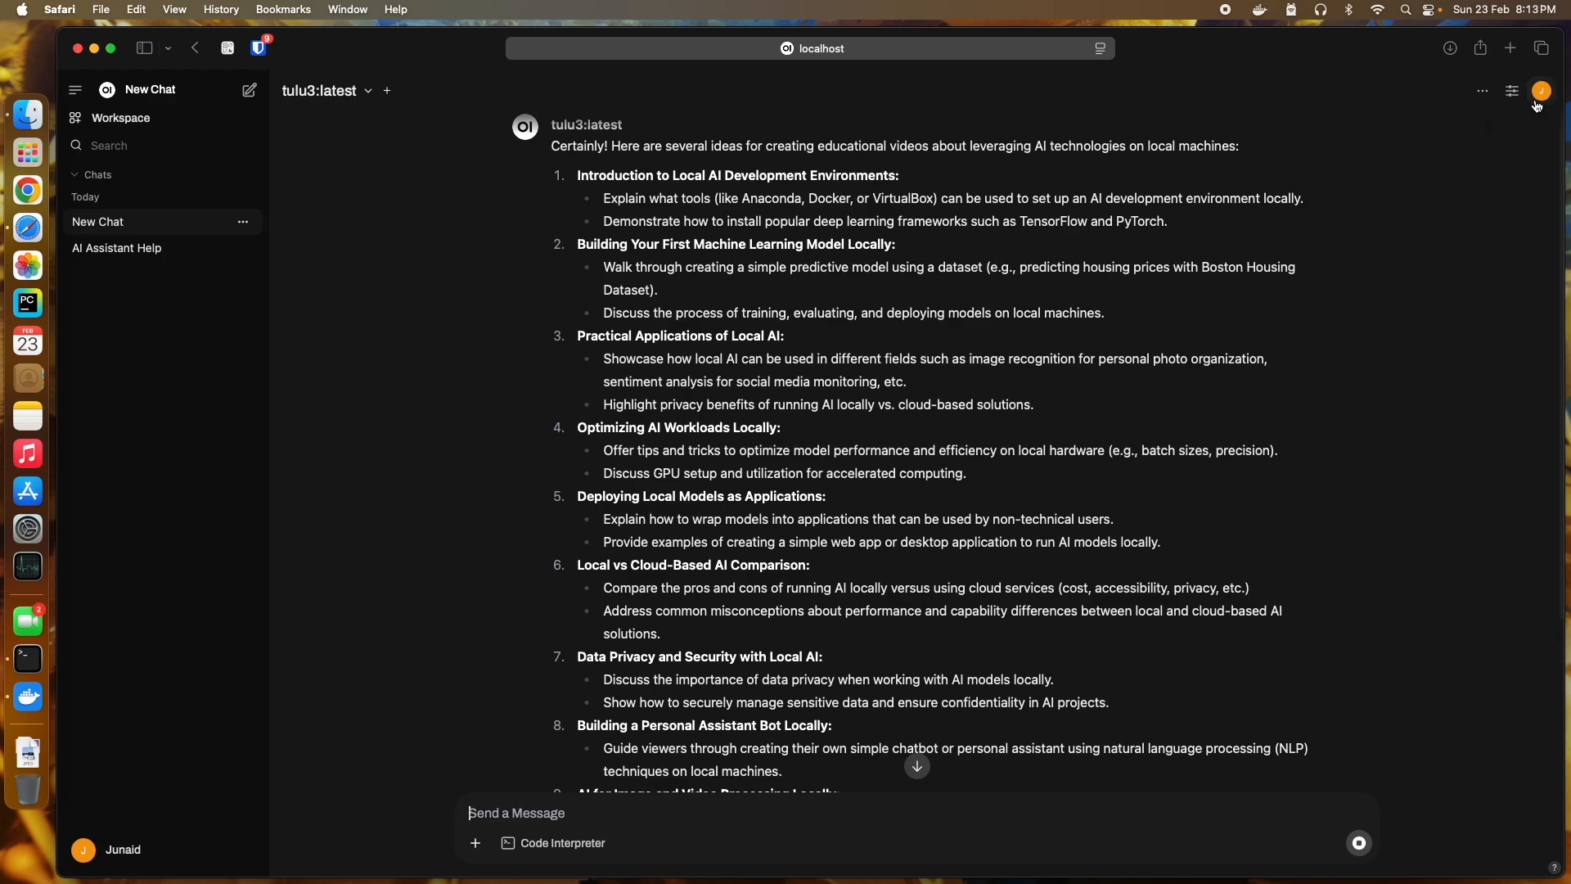
Step: Let tulu3's video-ideas reply finish while bringing up Activity Monitor's CPU and GPU graphs
scroll(1387, 367, down, 5)
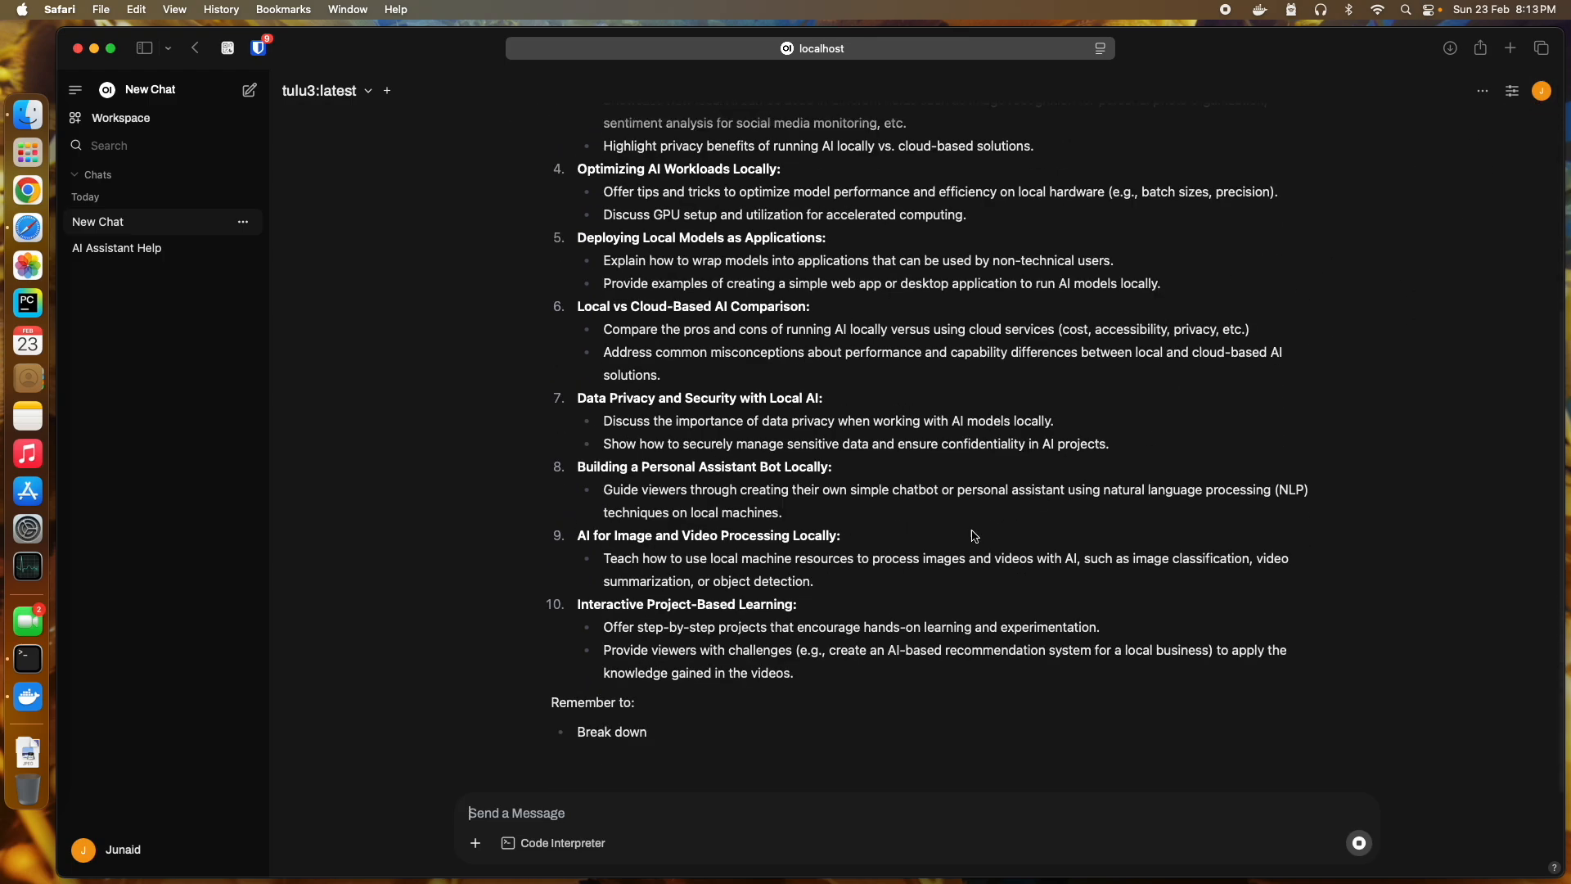
click(28, 567)
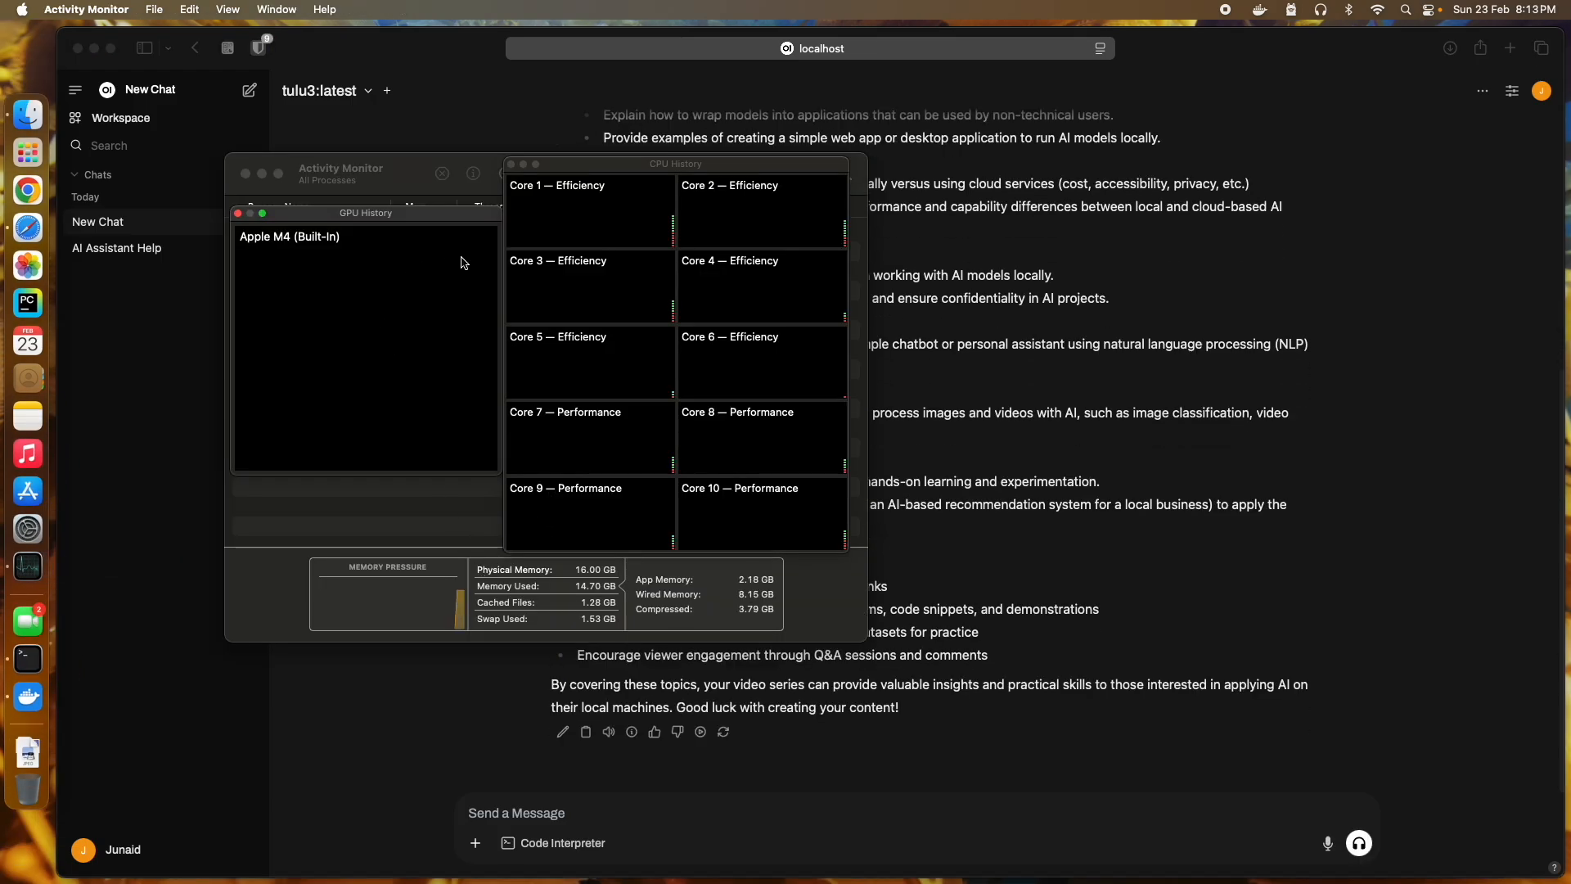
Step: Move the GPU History window to reveal running processes, then quit Activity Monitor
drag(467, 222, 475, 287)
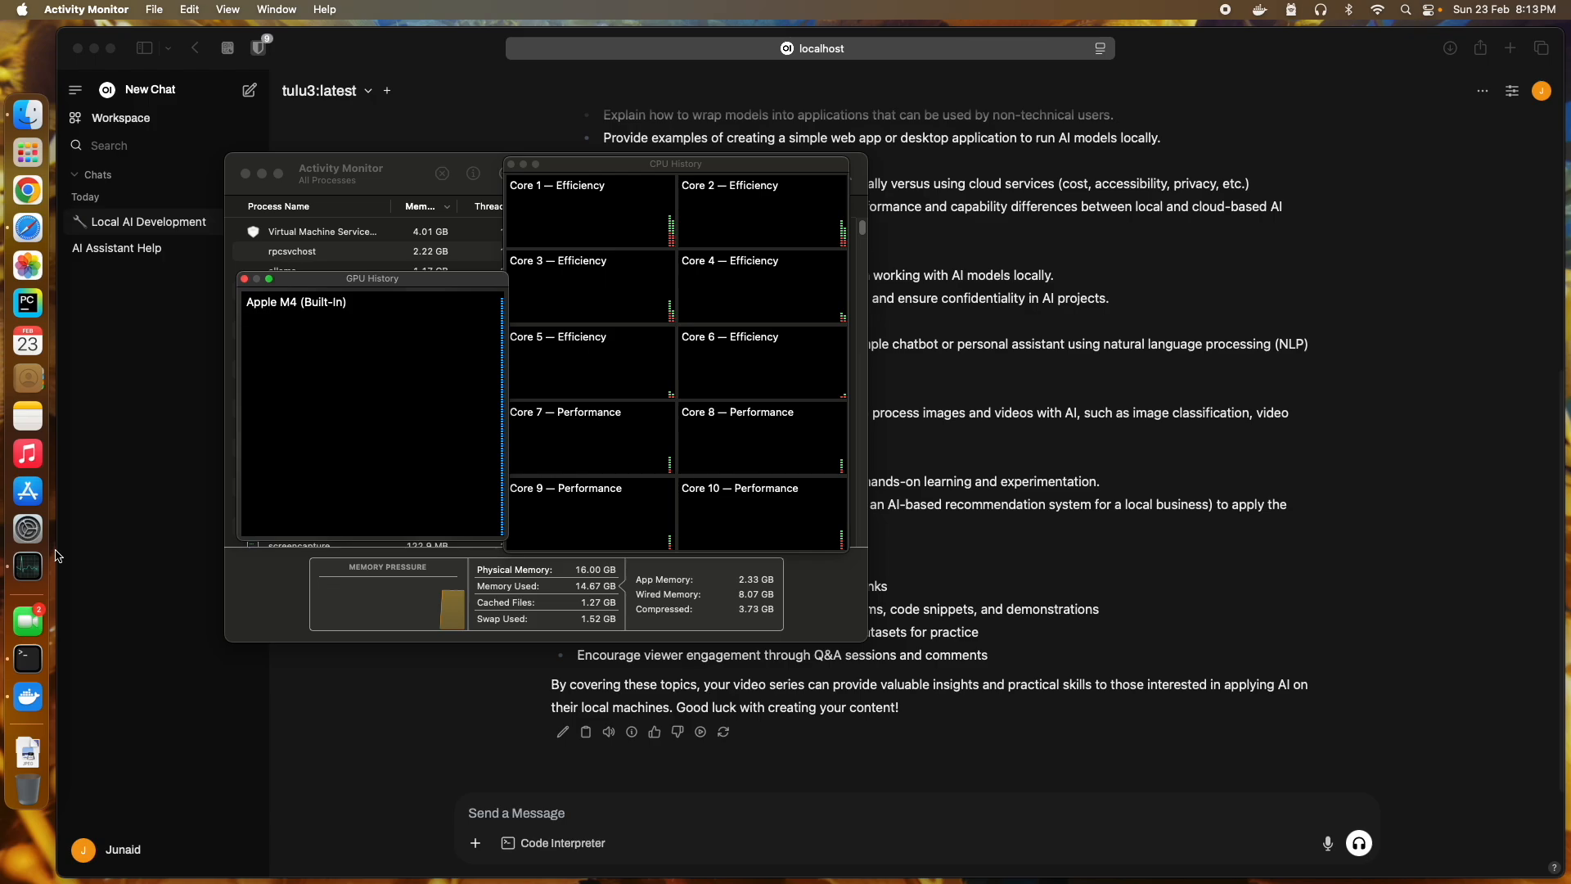
right_click(28, 566)
click(212, 694)
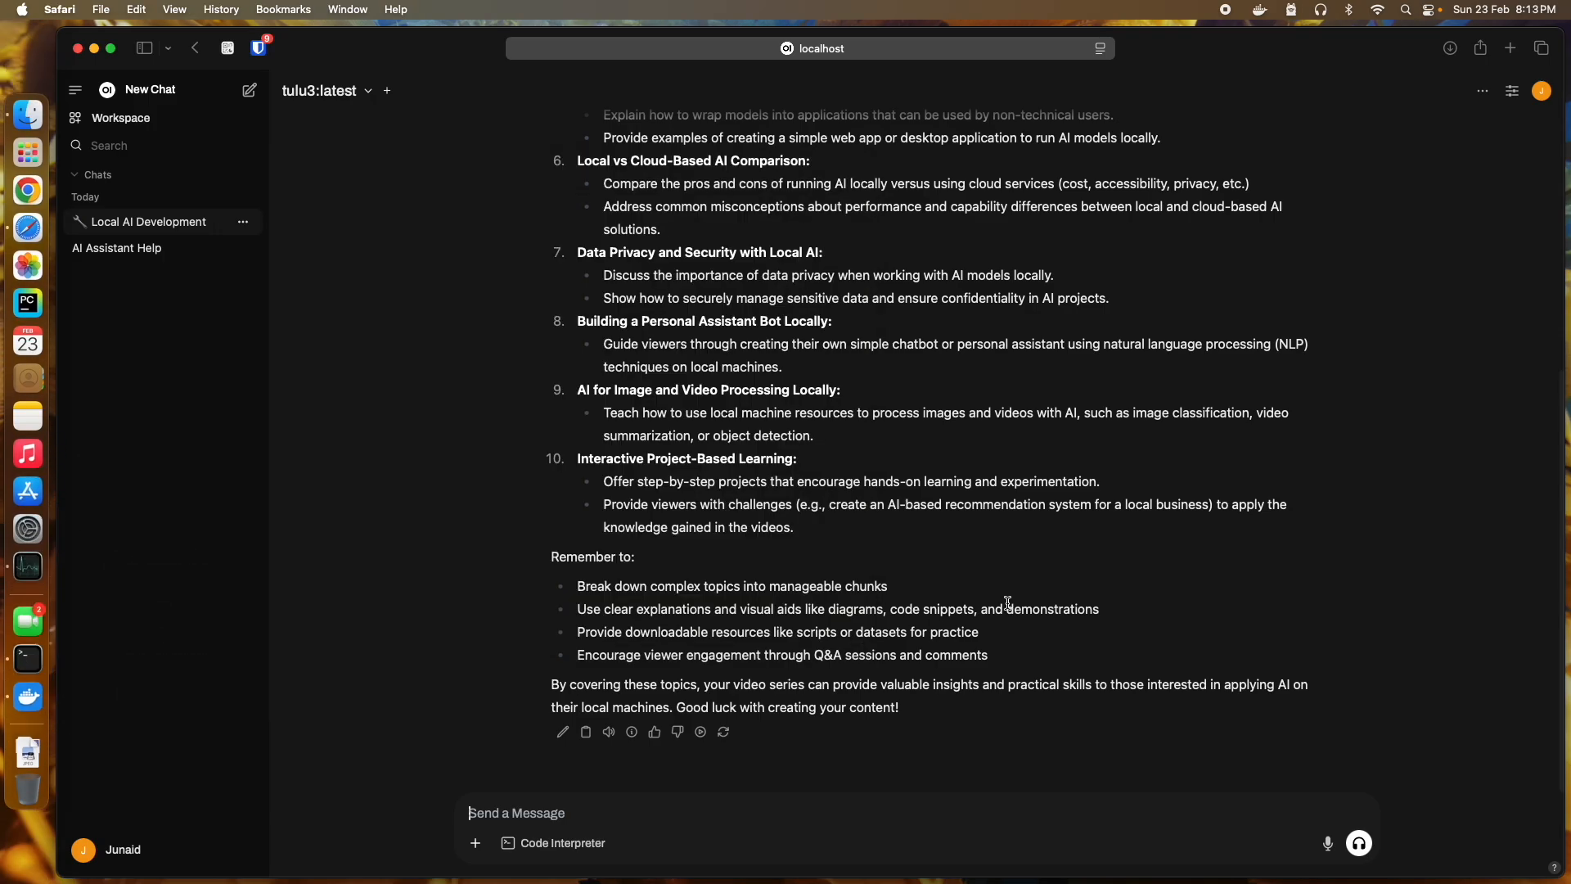
scroll(1007, 604, up, 5)
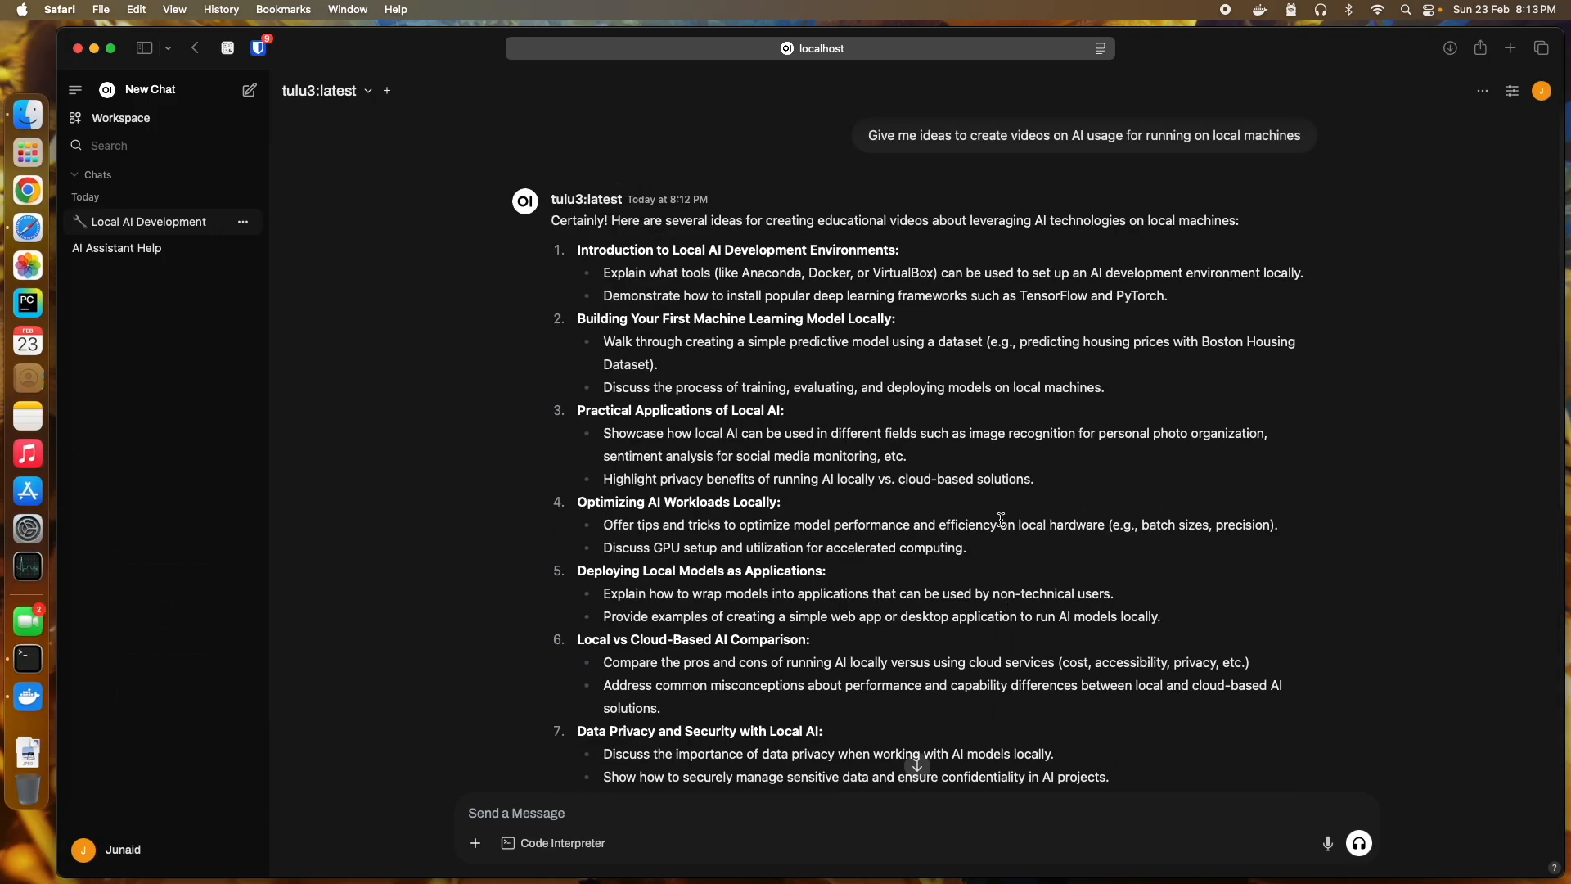
scroll(1000, 520, down, 5)
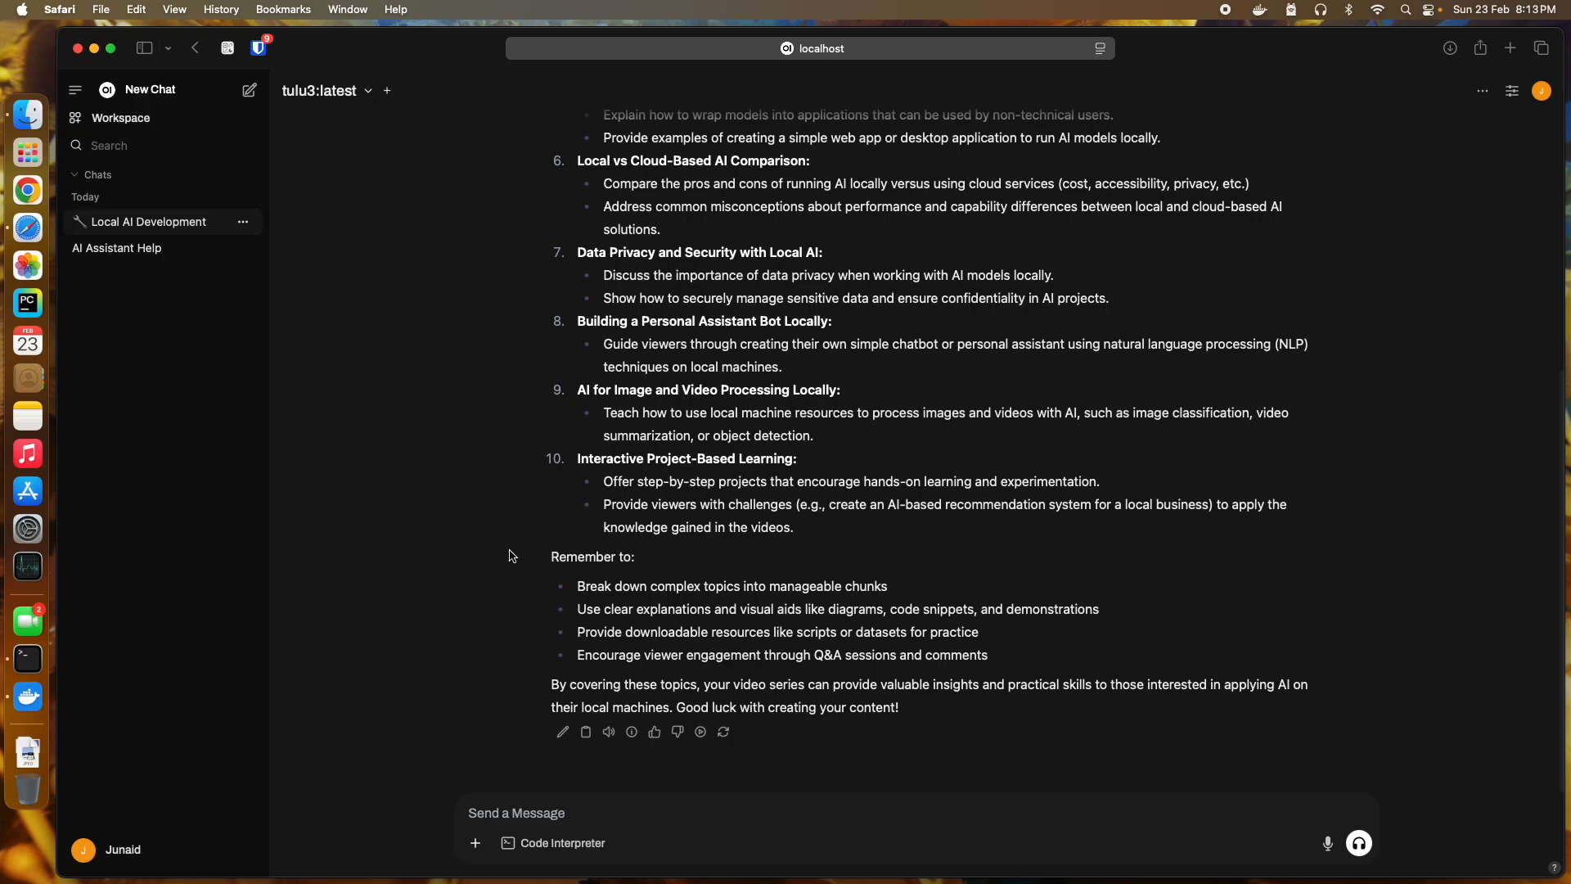
click(45, 700)
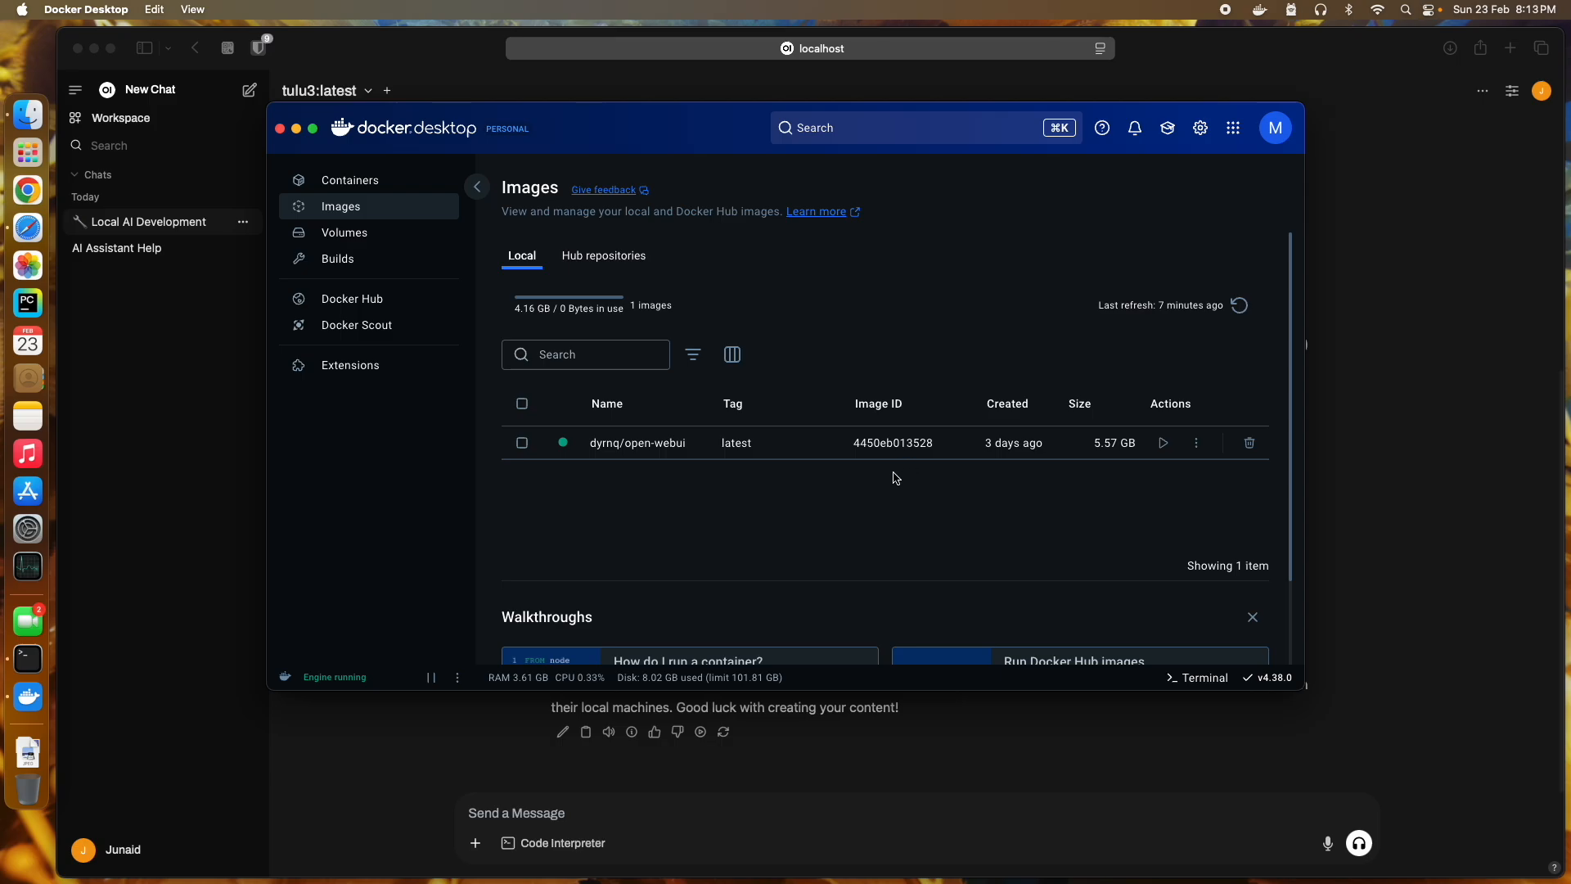
click(1350, 459)
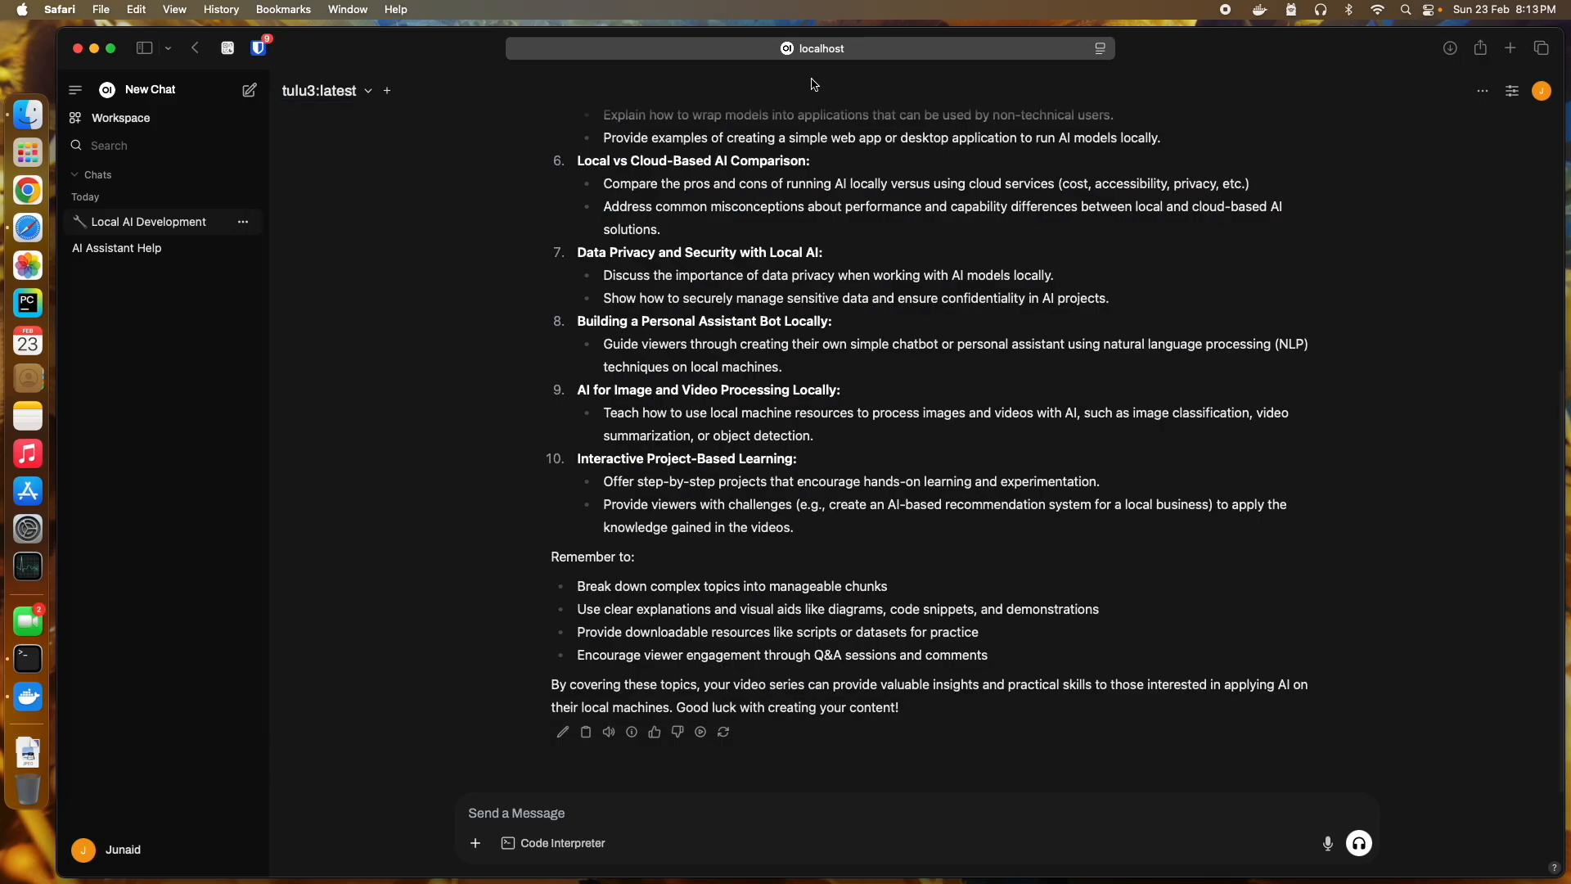
click(822, 53)
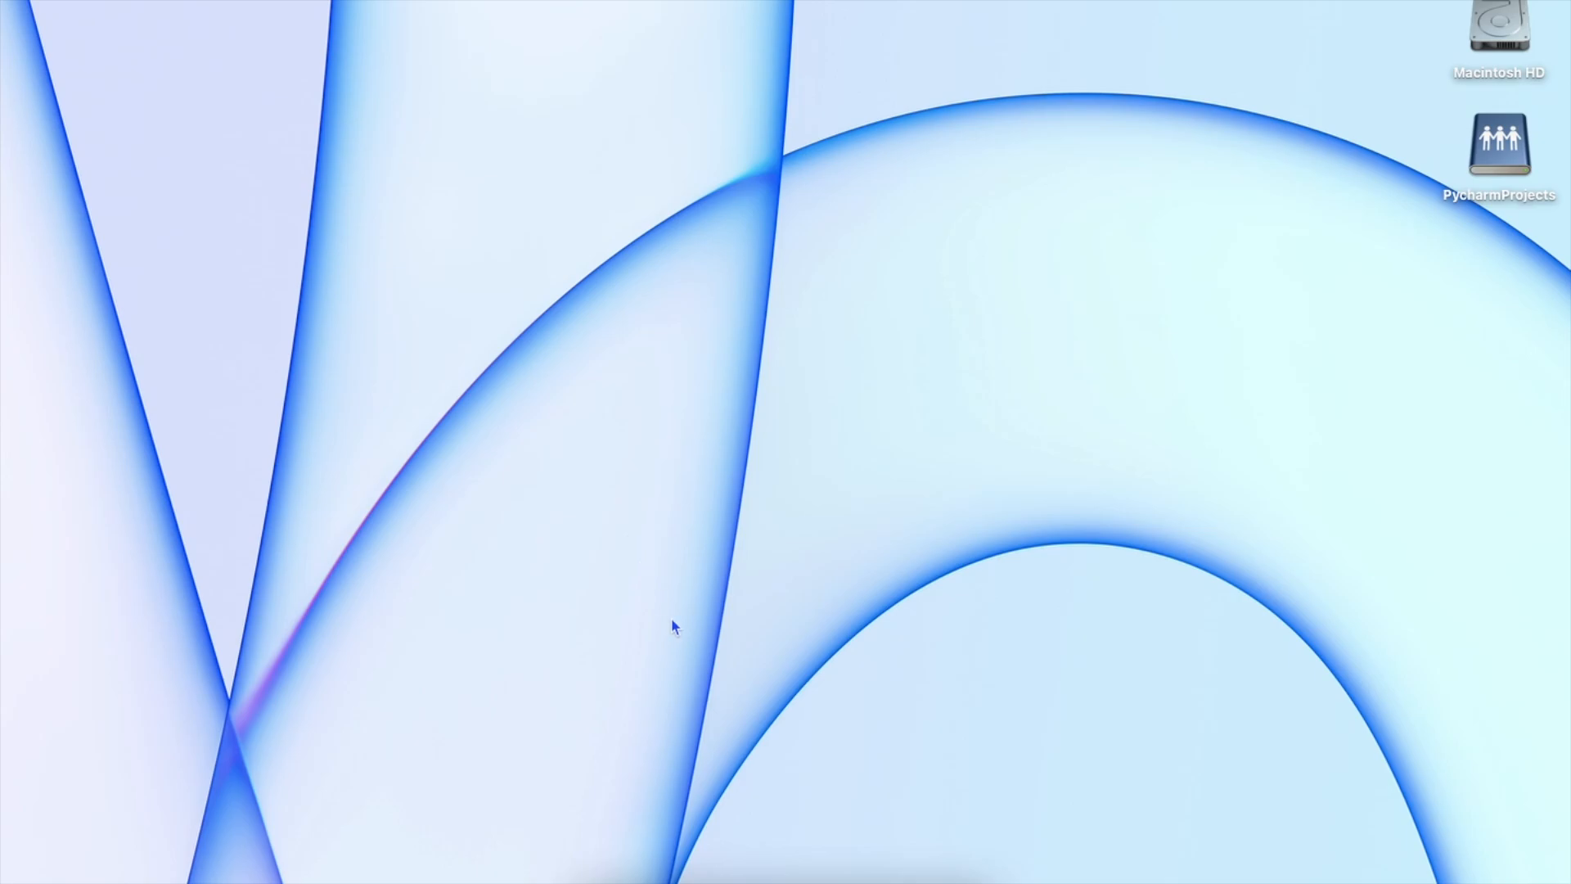
Step: Load Open WebUI at 192.168.1.53:8080 in Safari on the second computer
mouse_move(646, 876)
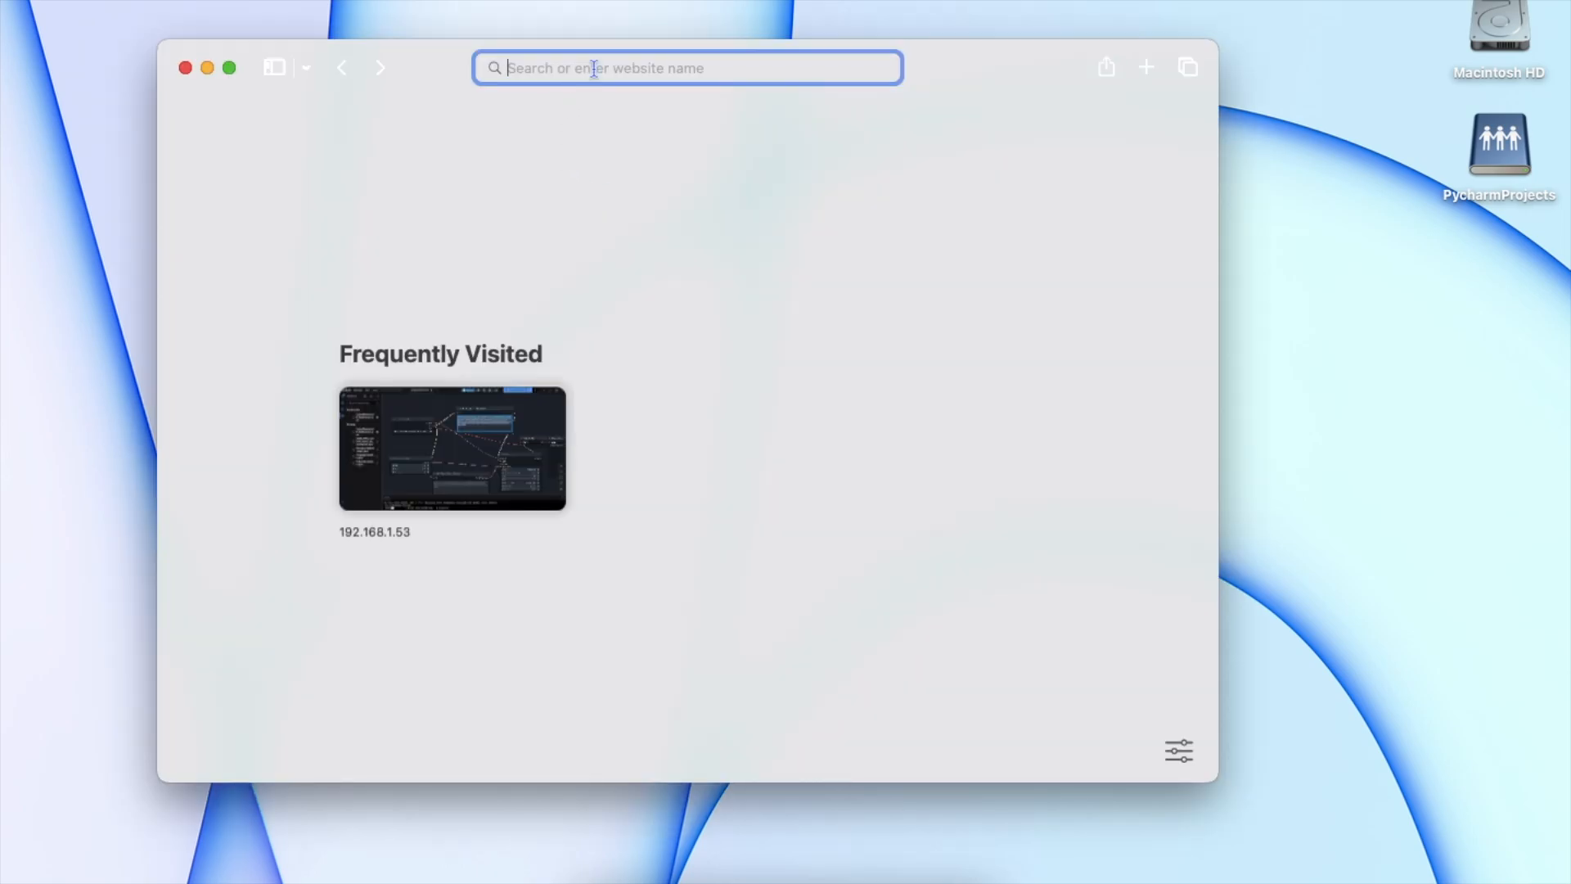
text(192.168.1.53:)
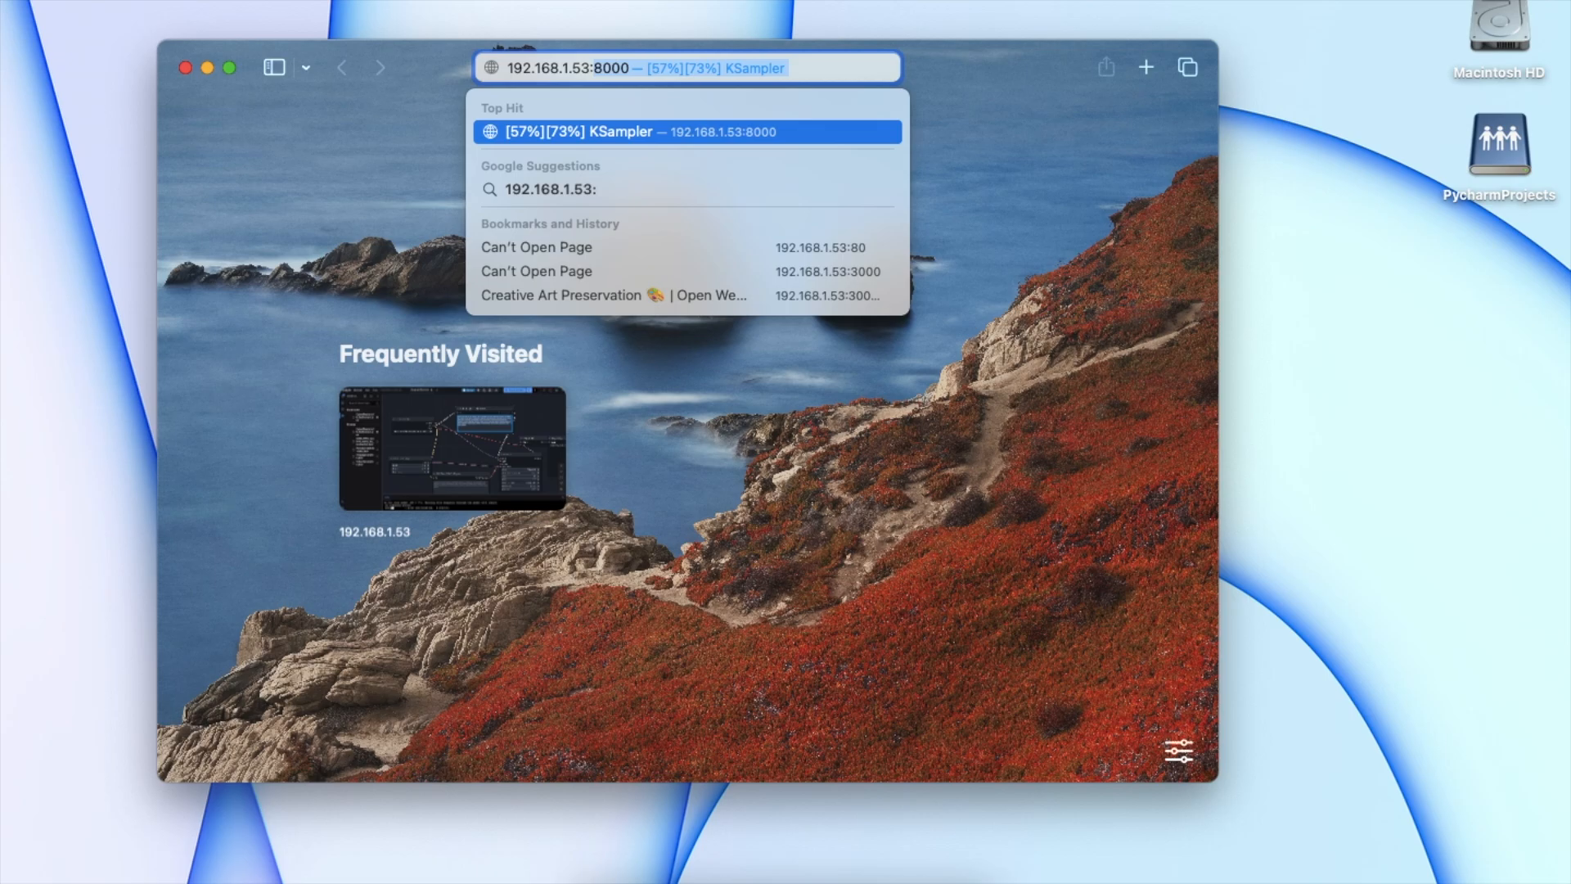
text(8080)
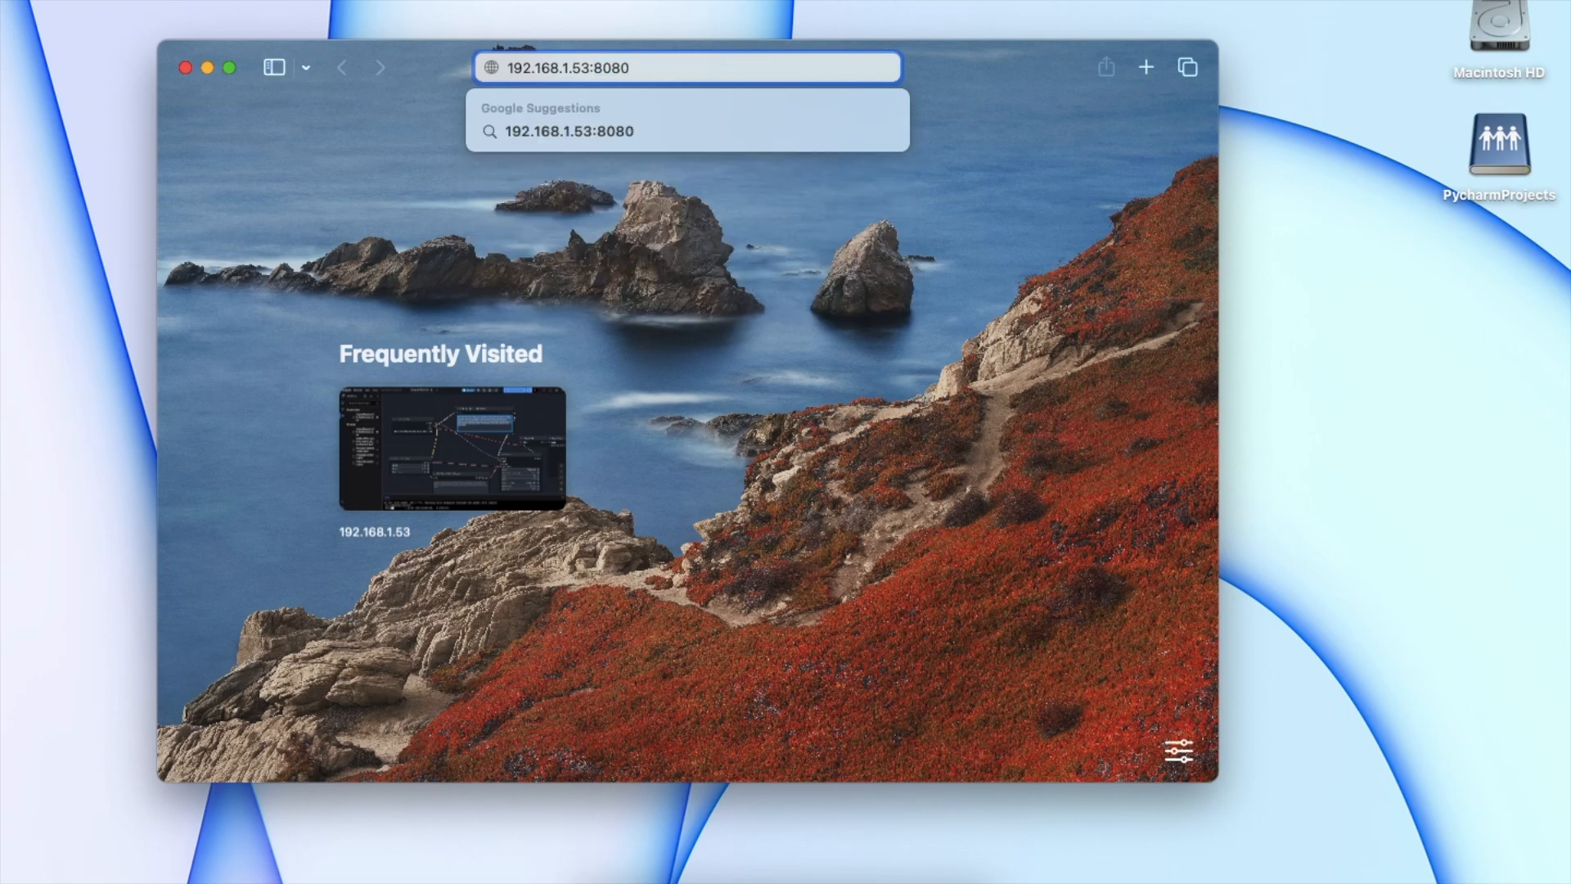
key(Return)
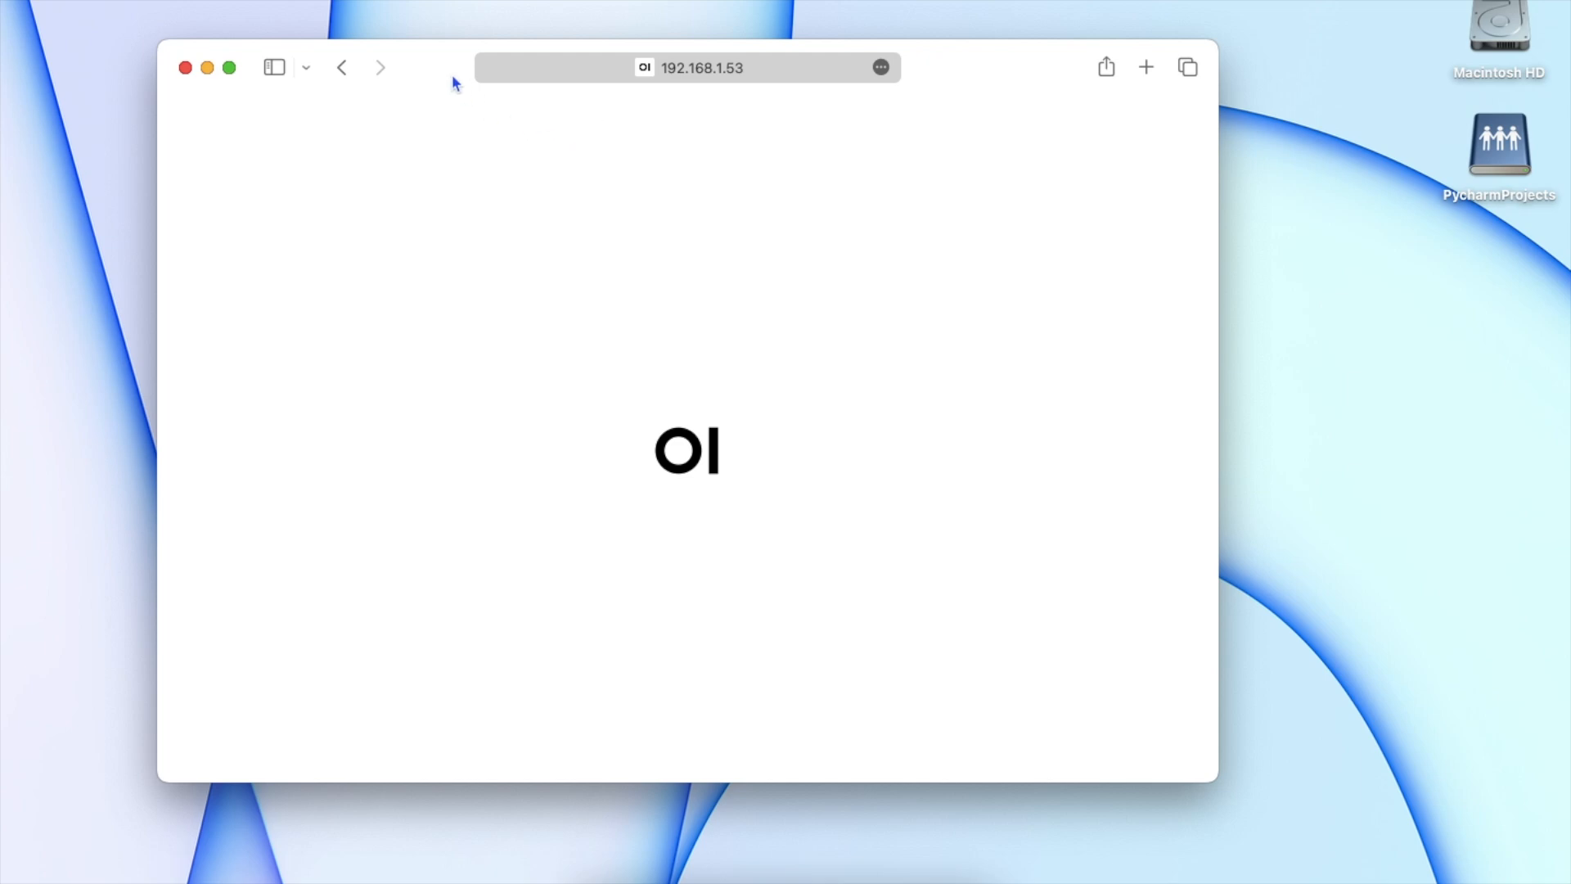
Step: Maximise and widen the Safari window so the sign-in form is fully visible
drag(451, 74, 404, 48)
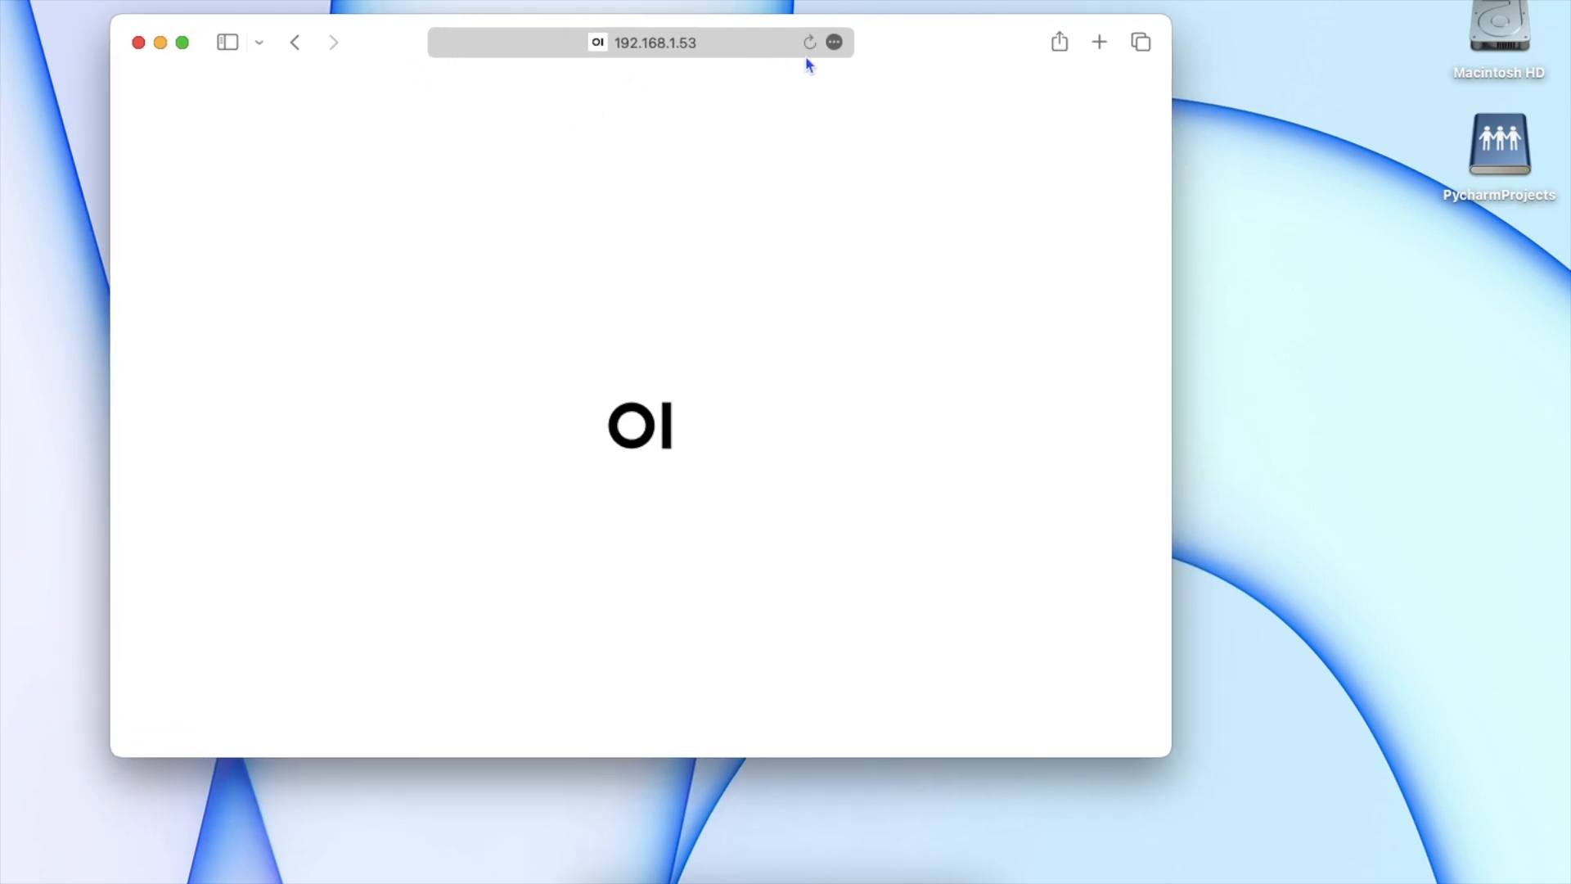
double_click(935, 39)
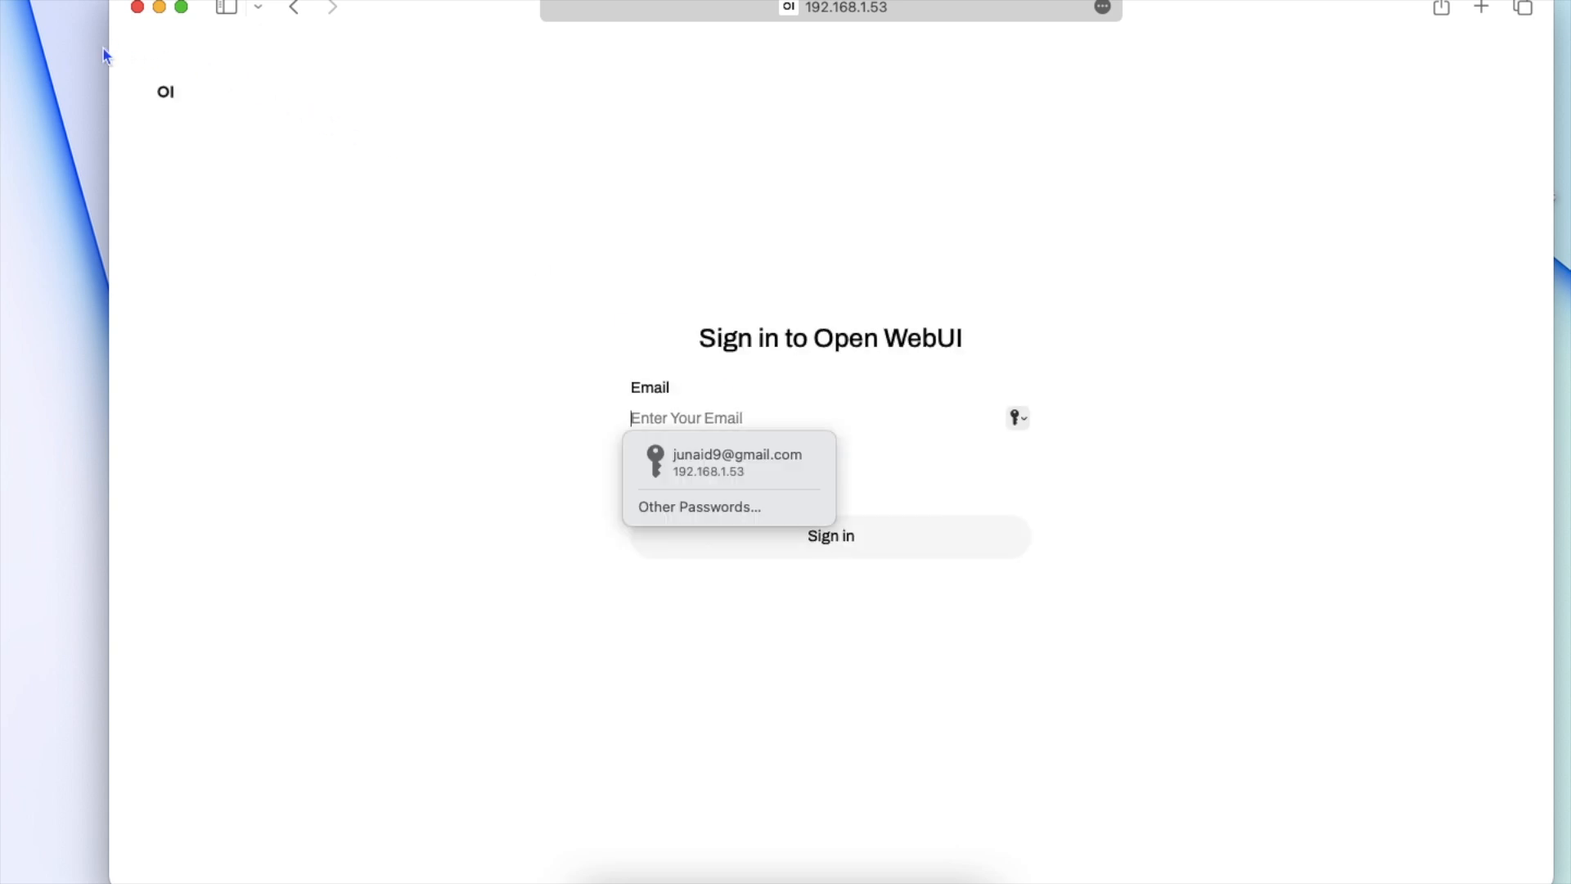
drag(107, 51, 30, 36)
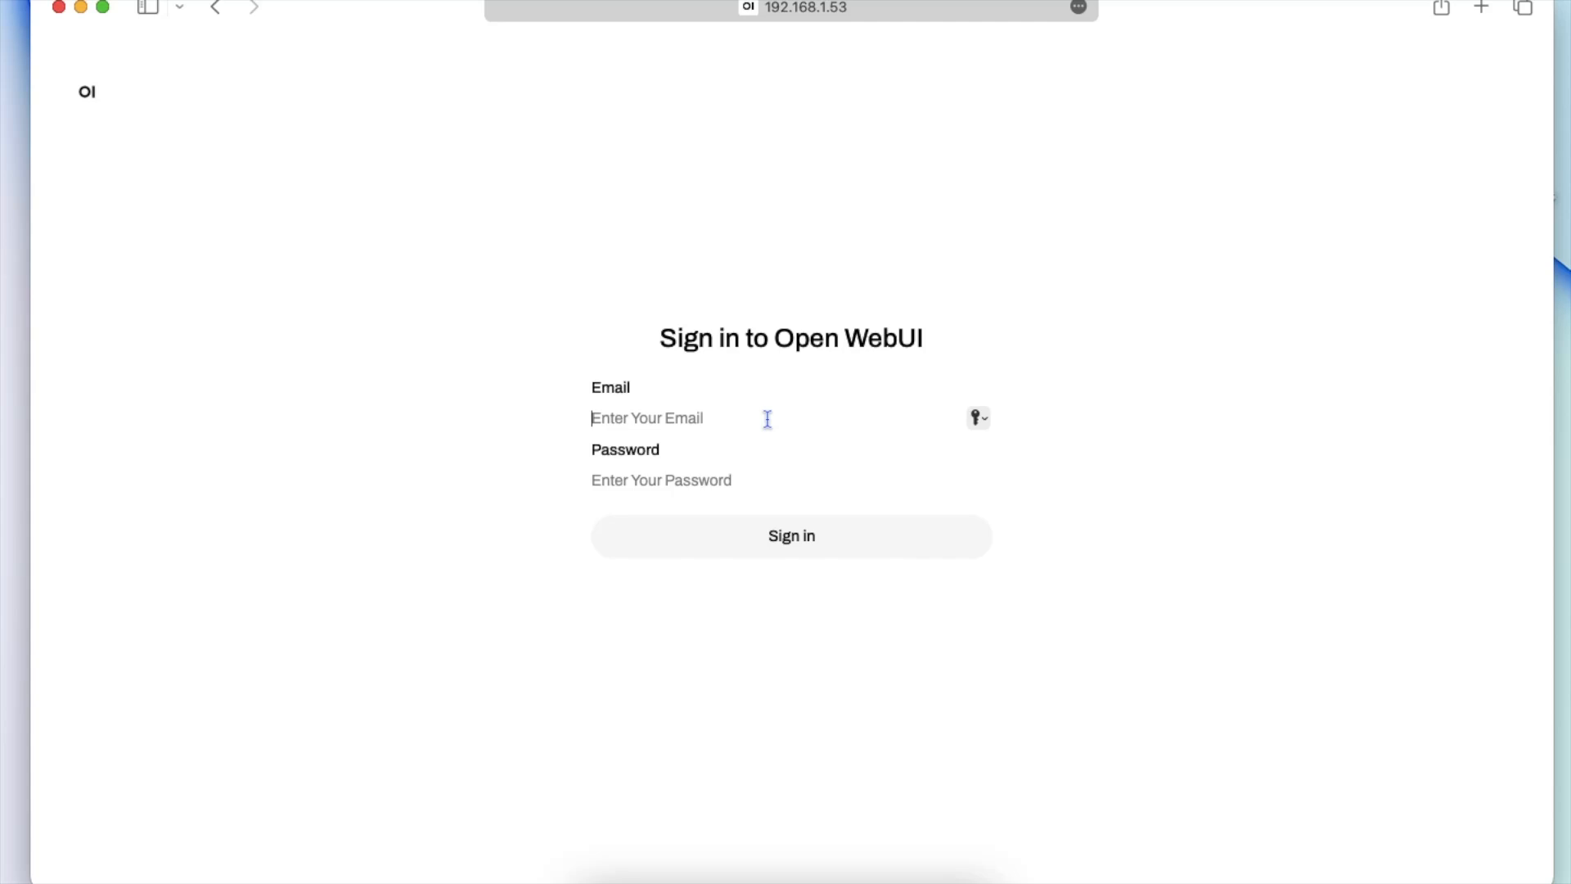
Step: Enter the admin account's e-mail, fixing typos, then its password, and submit the sign-in
text(jun)
key(BackSpace)
key(BackSpace)
key(BackSpace)
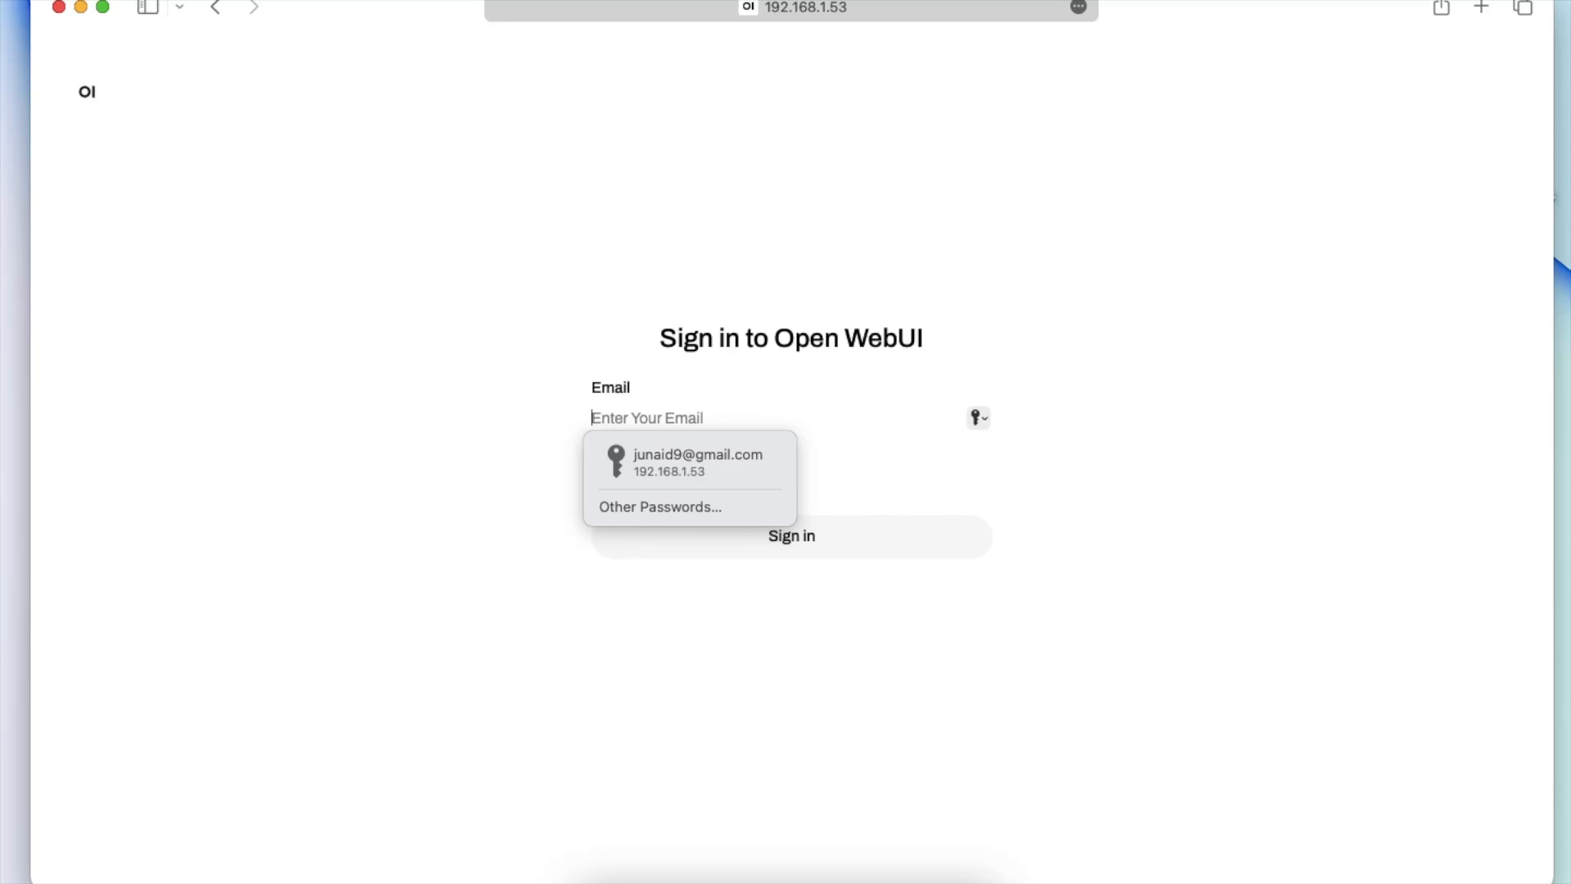
text(unaid)
text(@)
key(BackSpace)
key(BackSpace)
key(BackSpace)
key(BackSpace)
key(BackSpace)
key(BackSpace)
key(BackSpace)
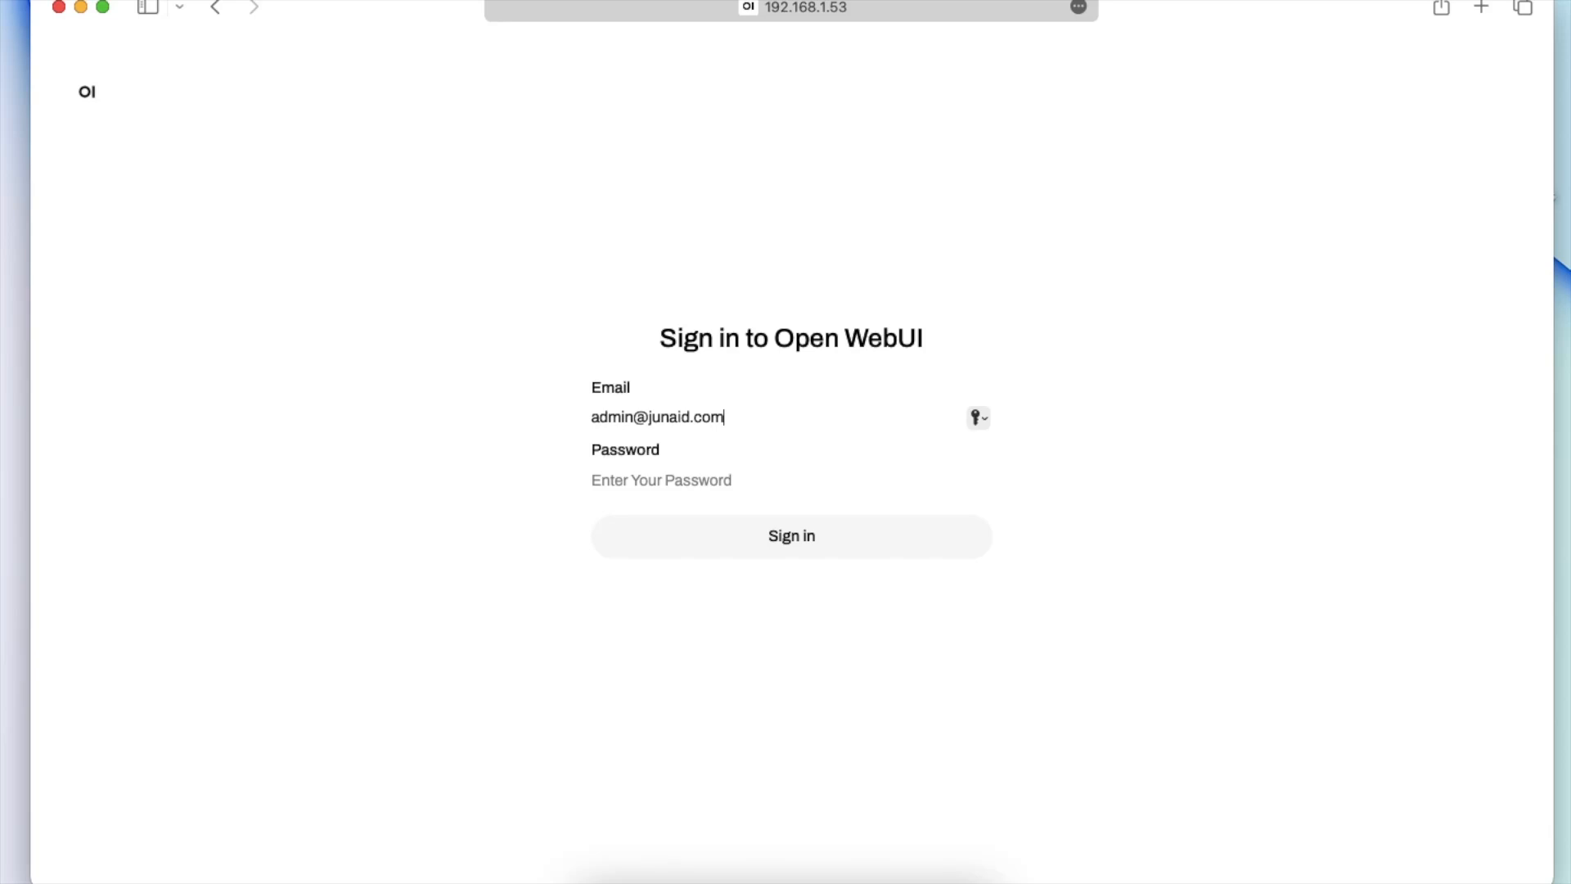
key(Tab)
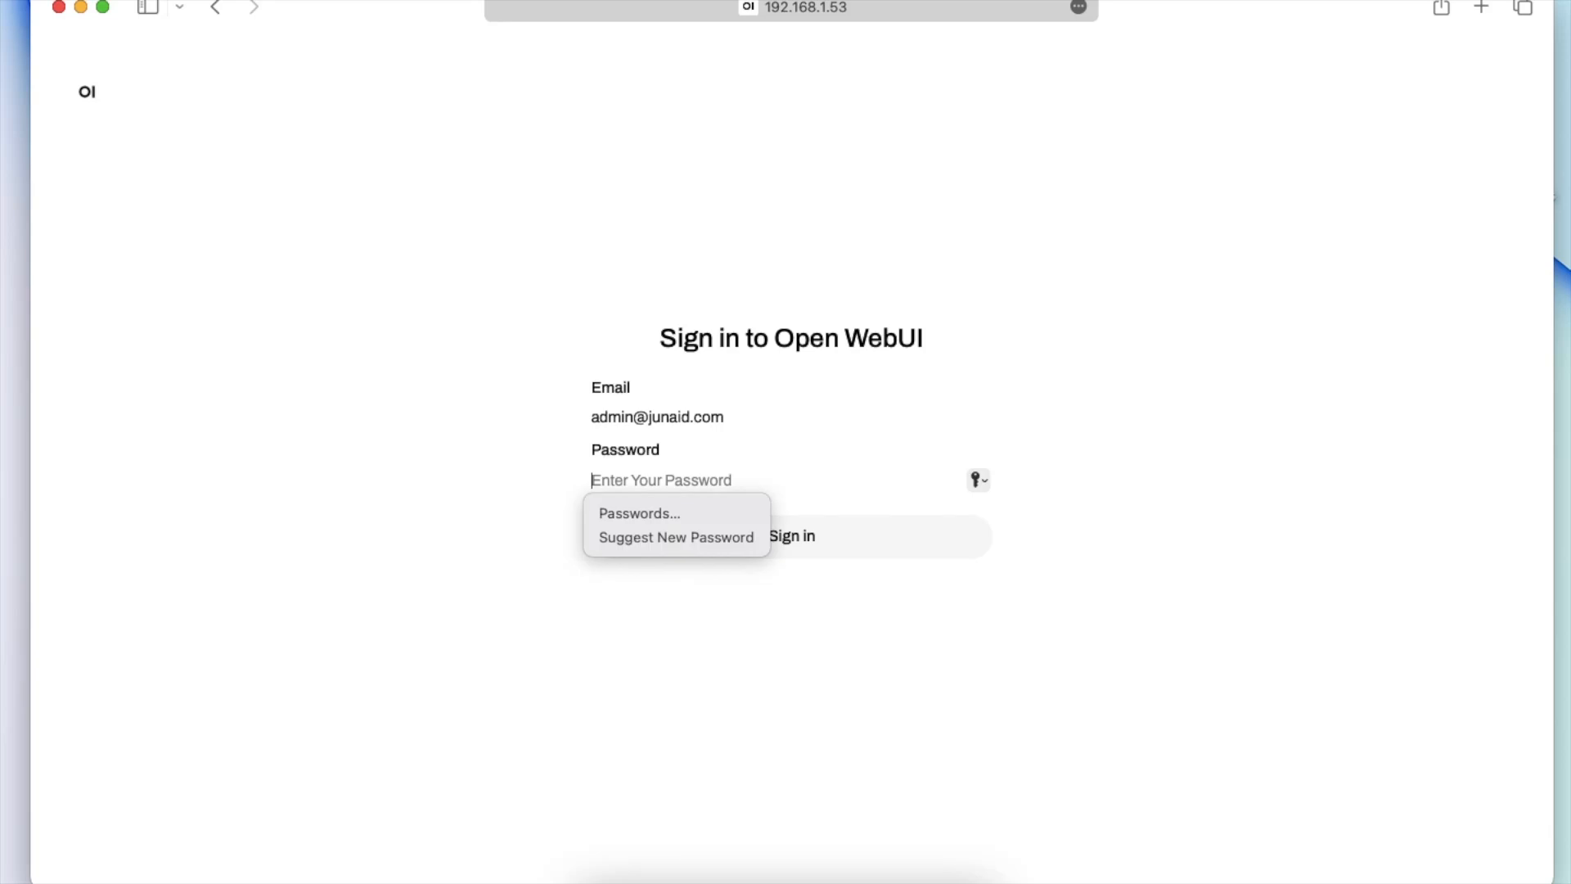
text(1234)
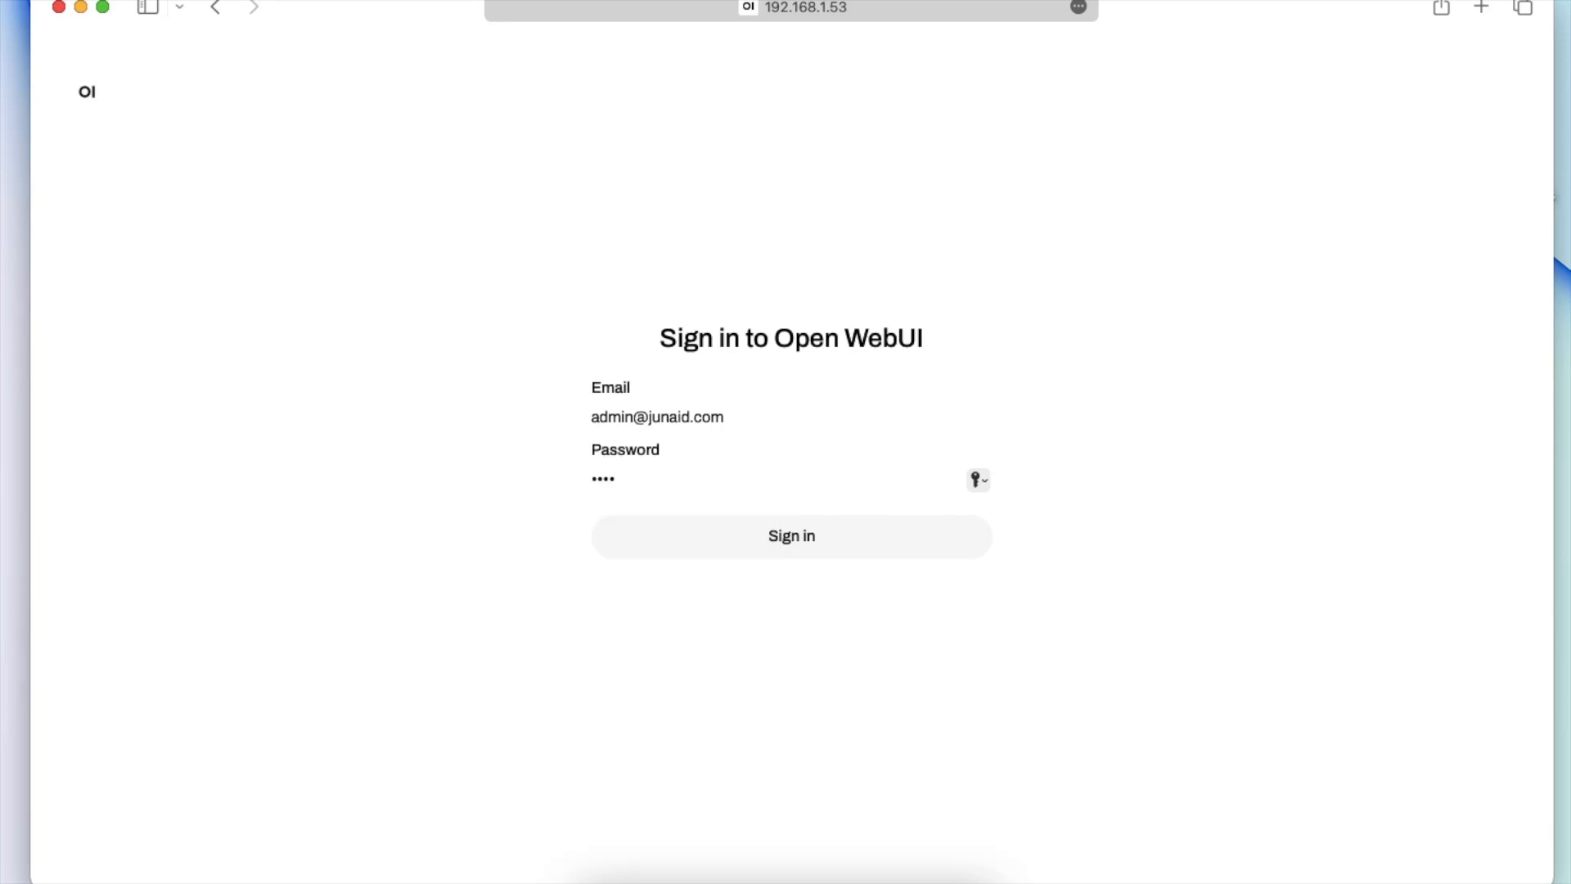
key(Return)
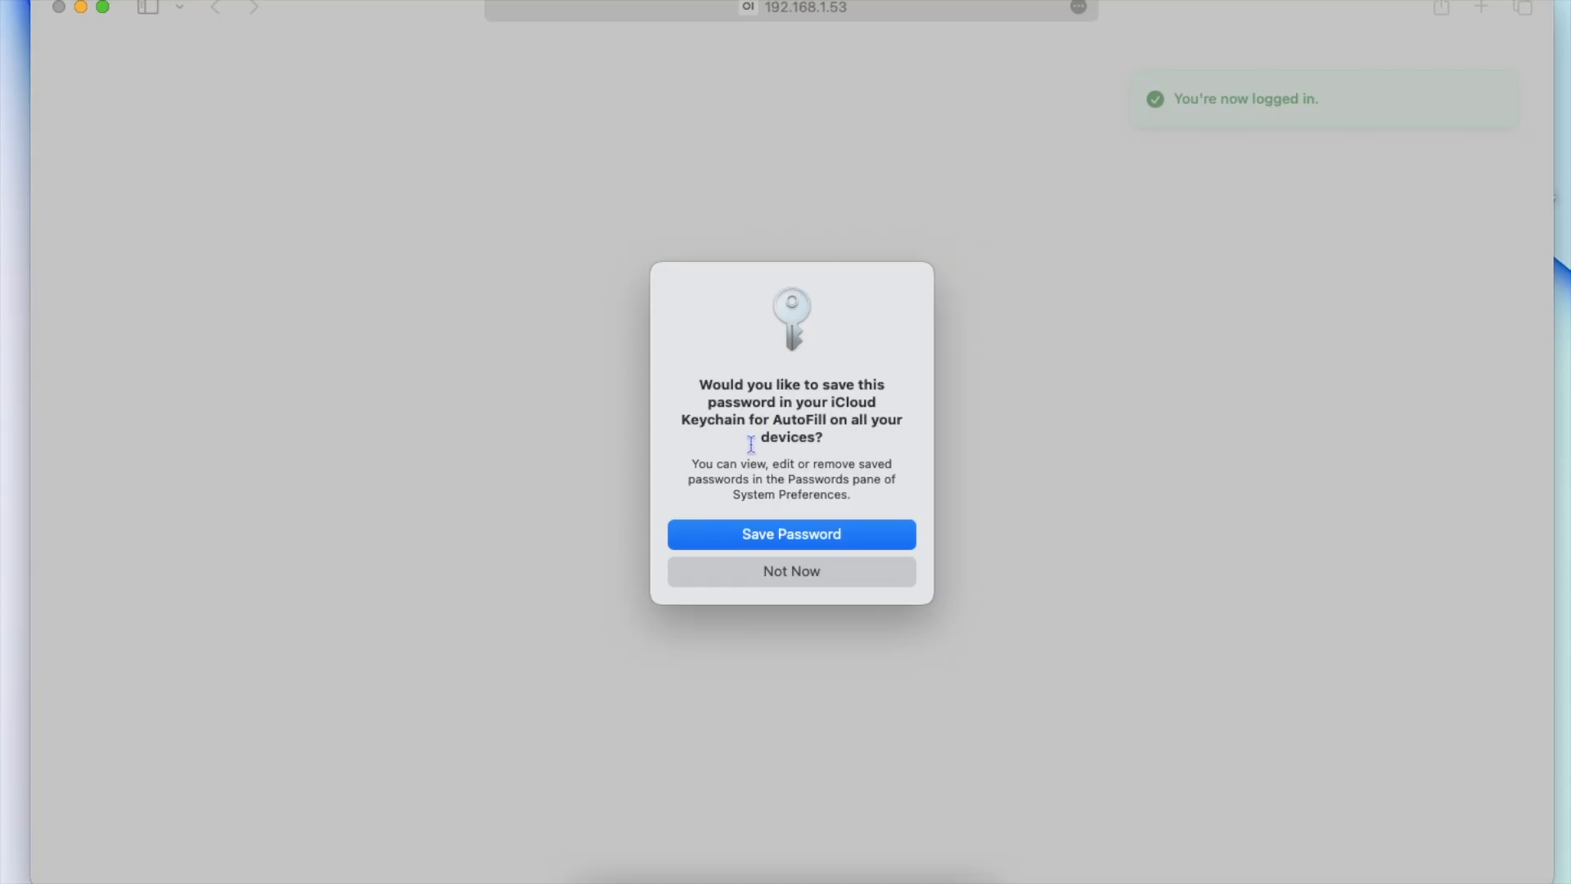
Step: Decline saving the password and draft 'please write a python code to download a CSV file from internet'
click(822, 571)
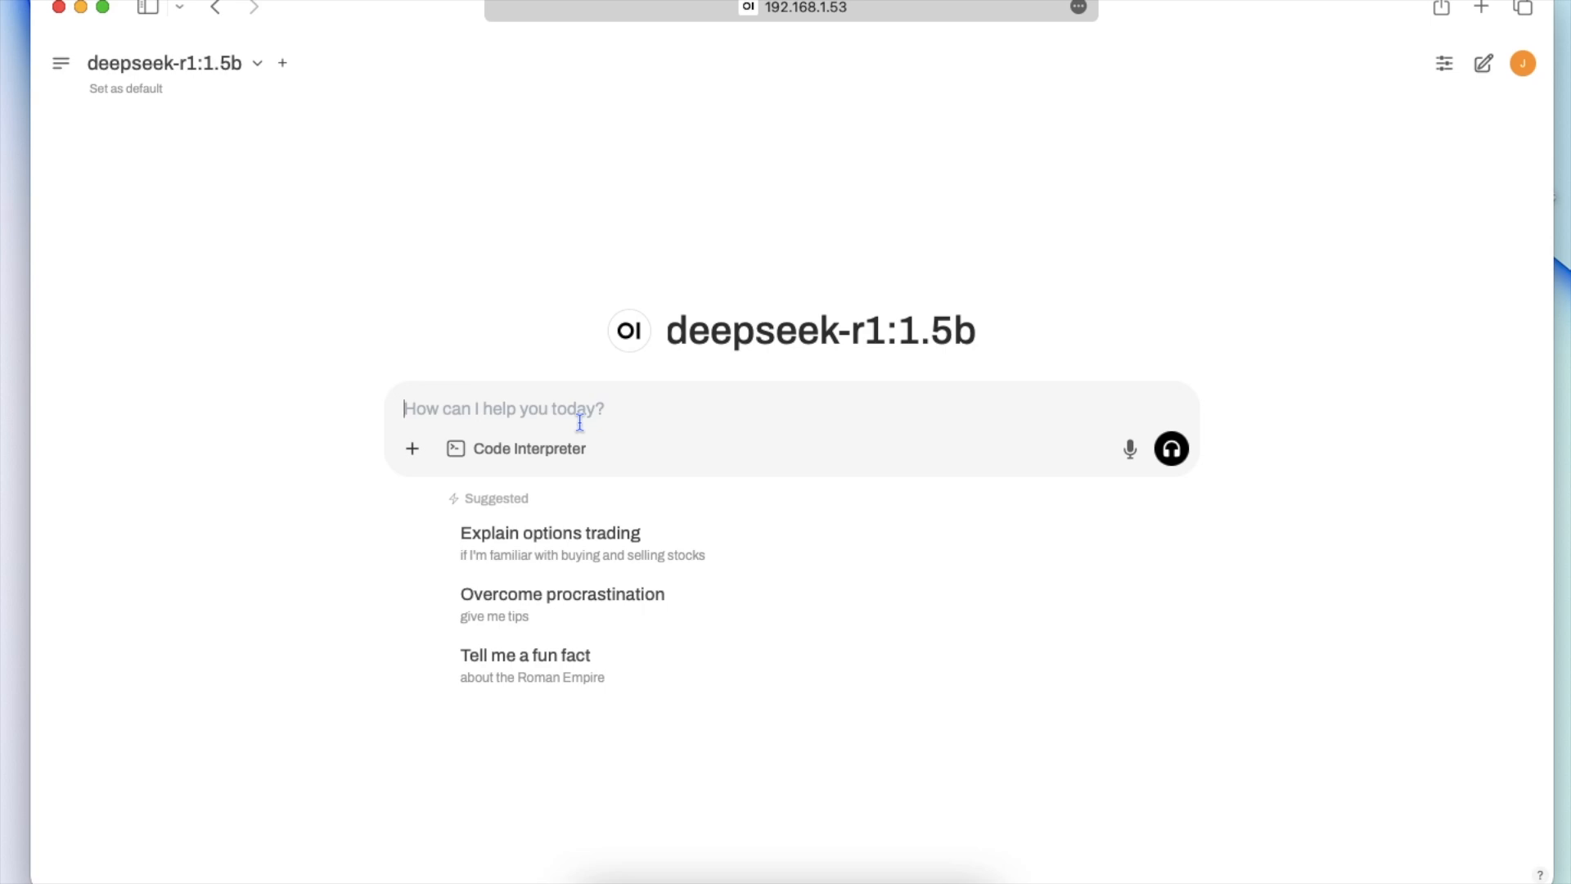
text(please wri)
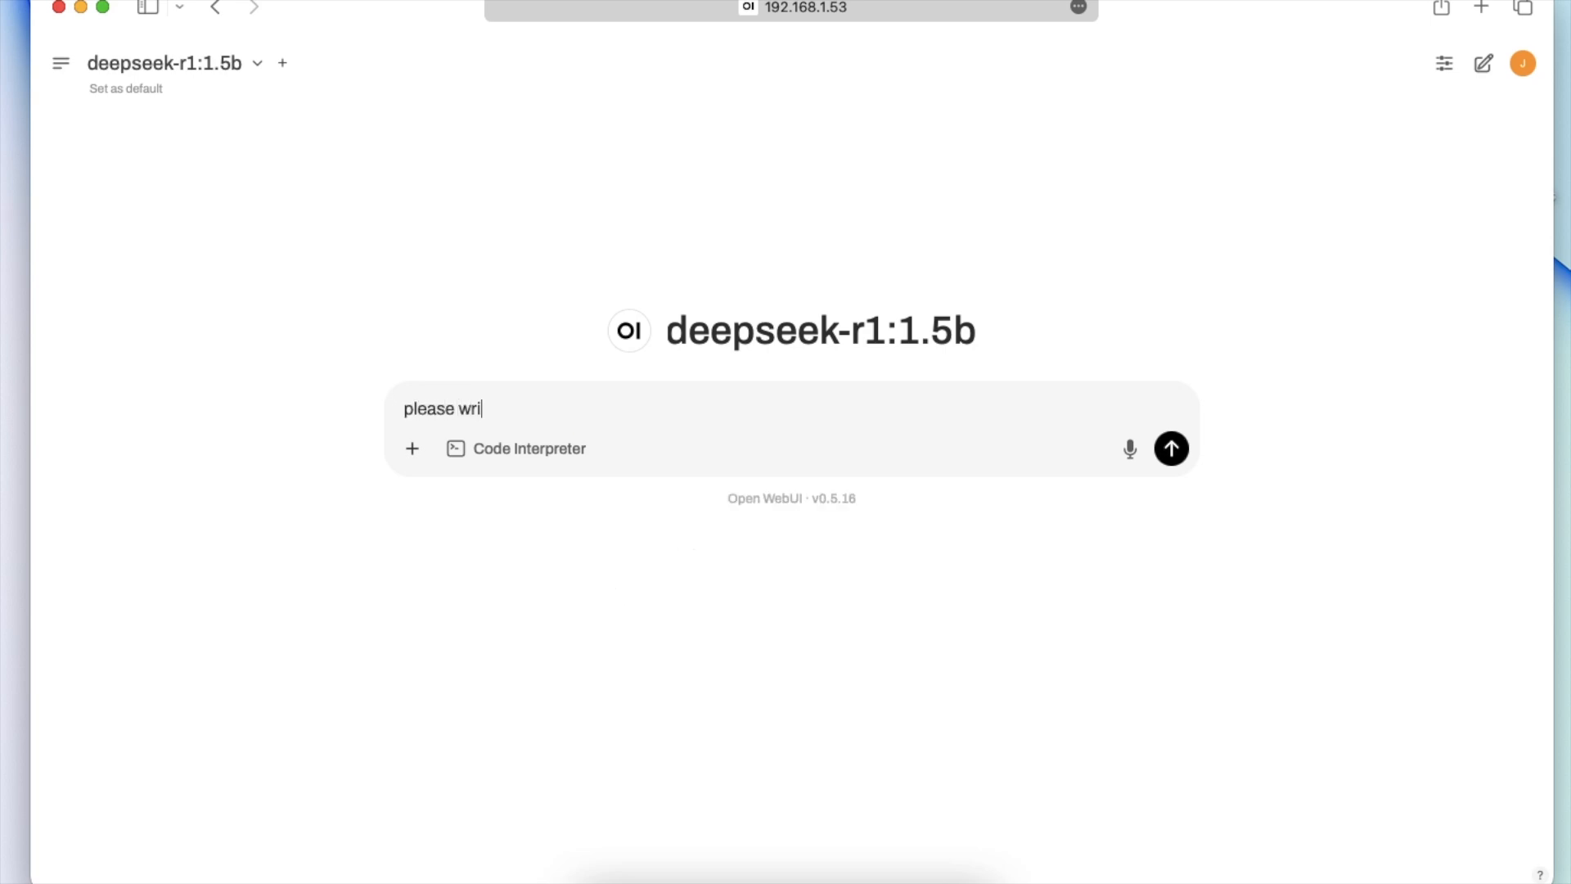
text(te a python code to)
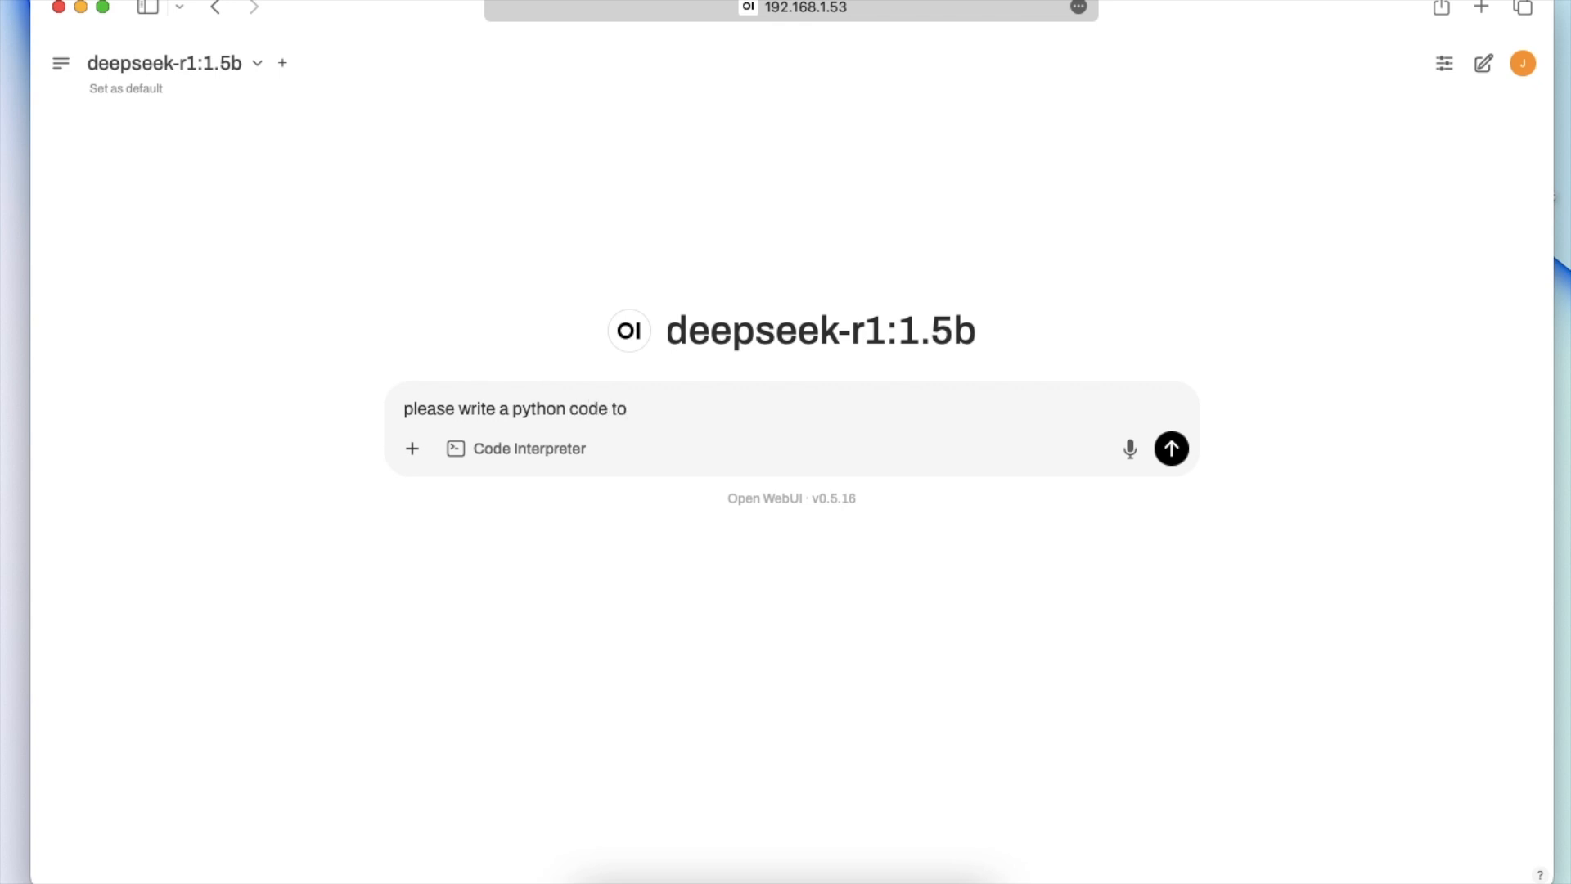
text(download a csv)
key(BackSpace)
key(BackSpace)
key(BackSpace)
key(BackSpace)
text(CSV file from )
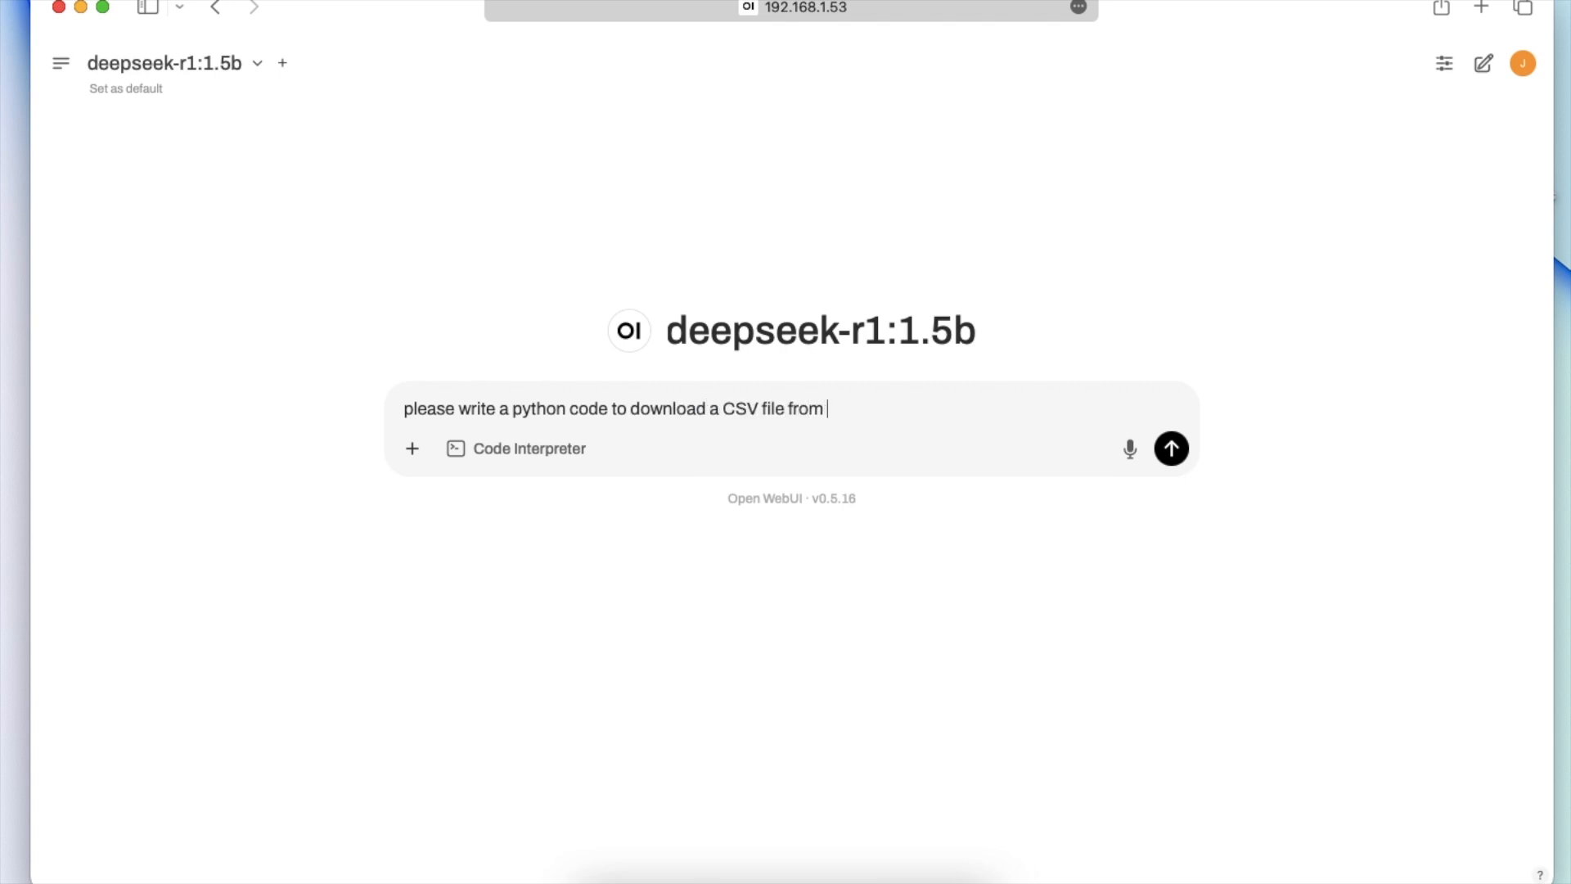
text(internet and)
key(BackSpace)
key(BackSpace)
key(BackSpace)
key(BackSpace)
Step: Send the Python CSV-download request to deepseek-r1:1.5b
key(Return)
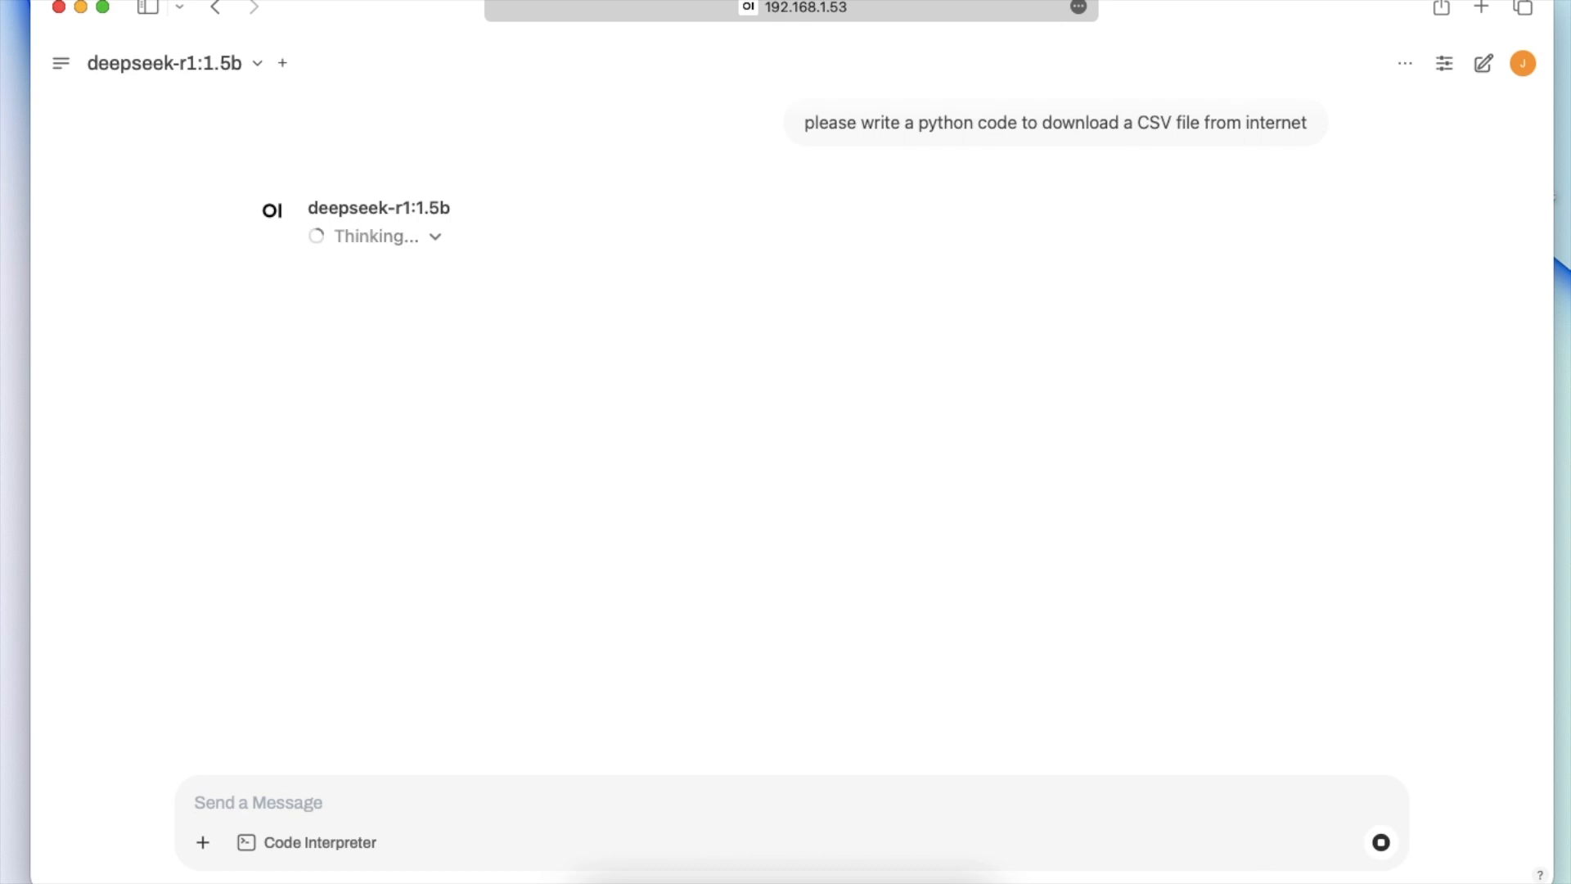